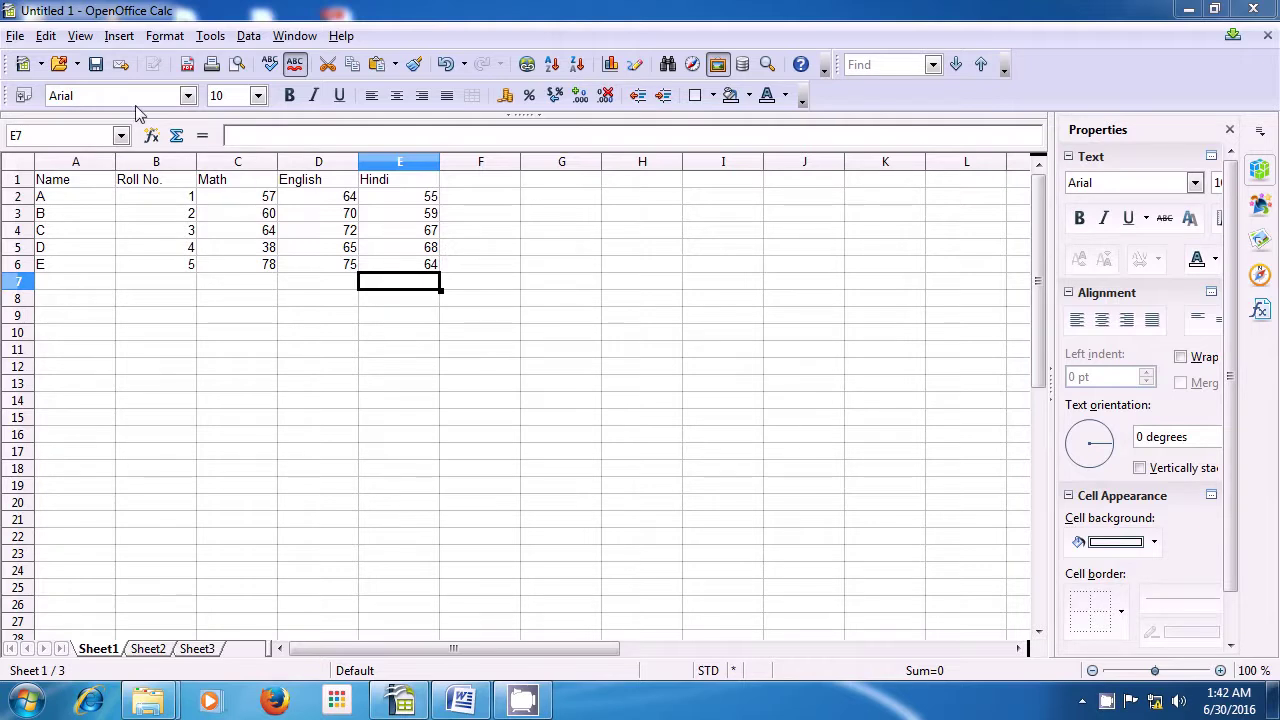
Step: Undo all entries in the Hindi column, from the last score back to its heading
click(47, 38)
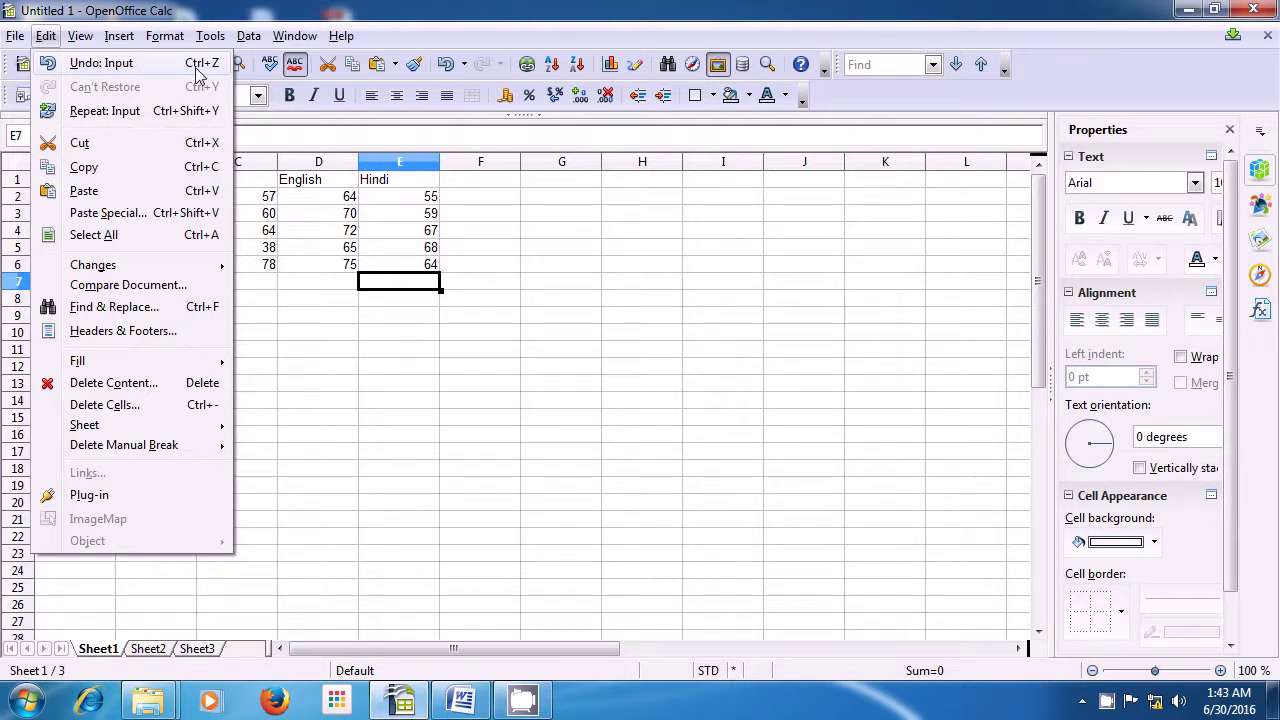
click(164, 67)
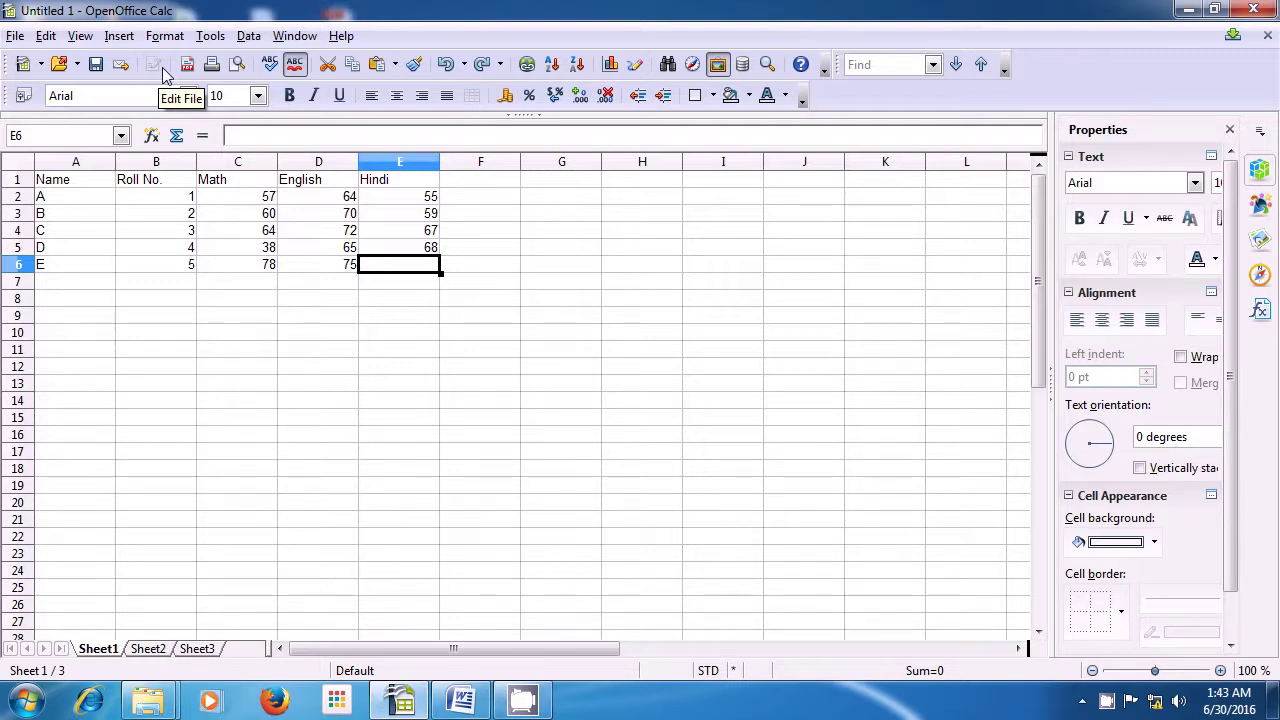
key(ctrl+z)
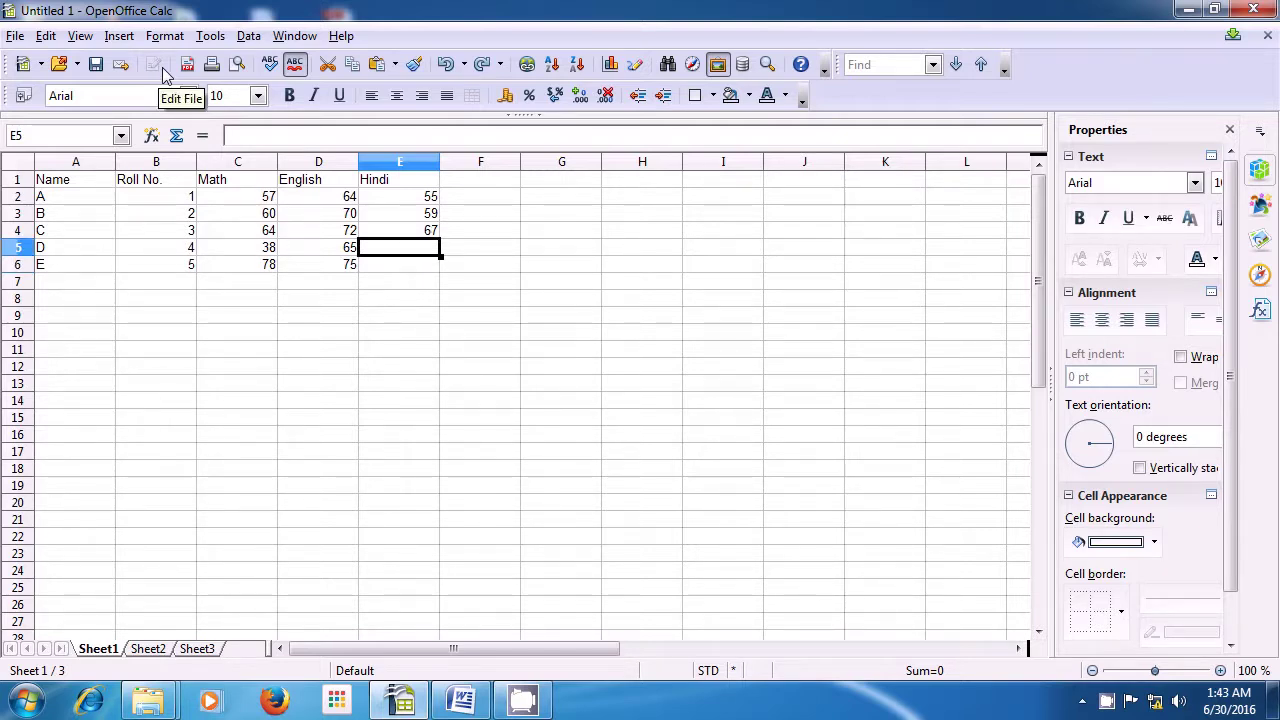
key(ctrl+z)
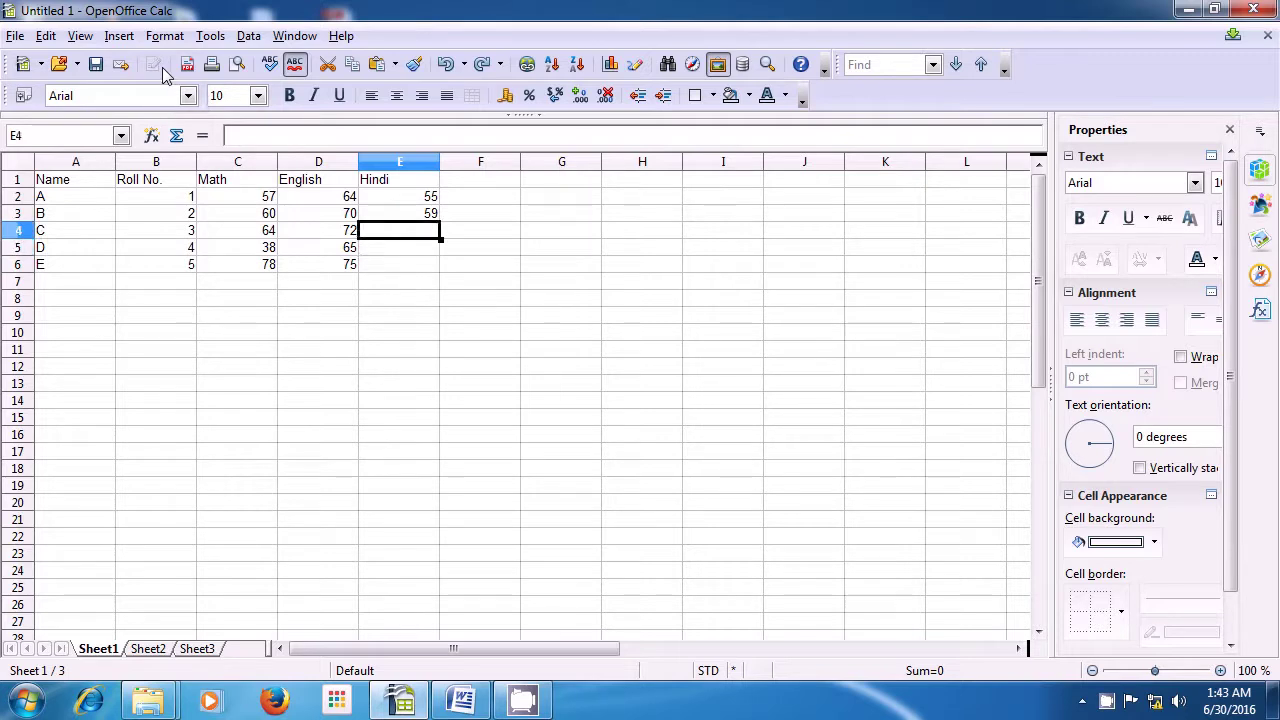
key(ctrl+z)
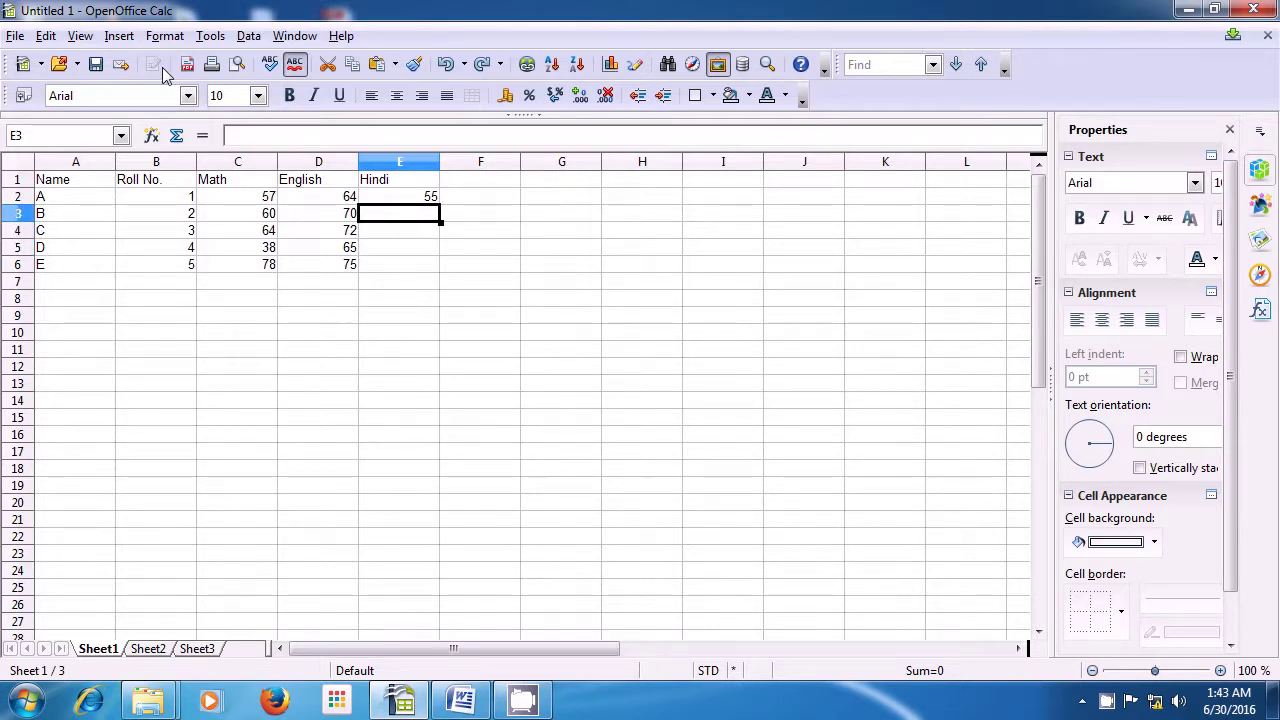
key(ctrl+z)
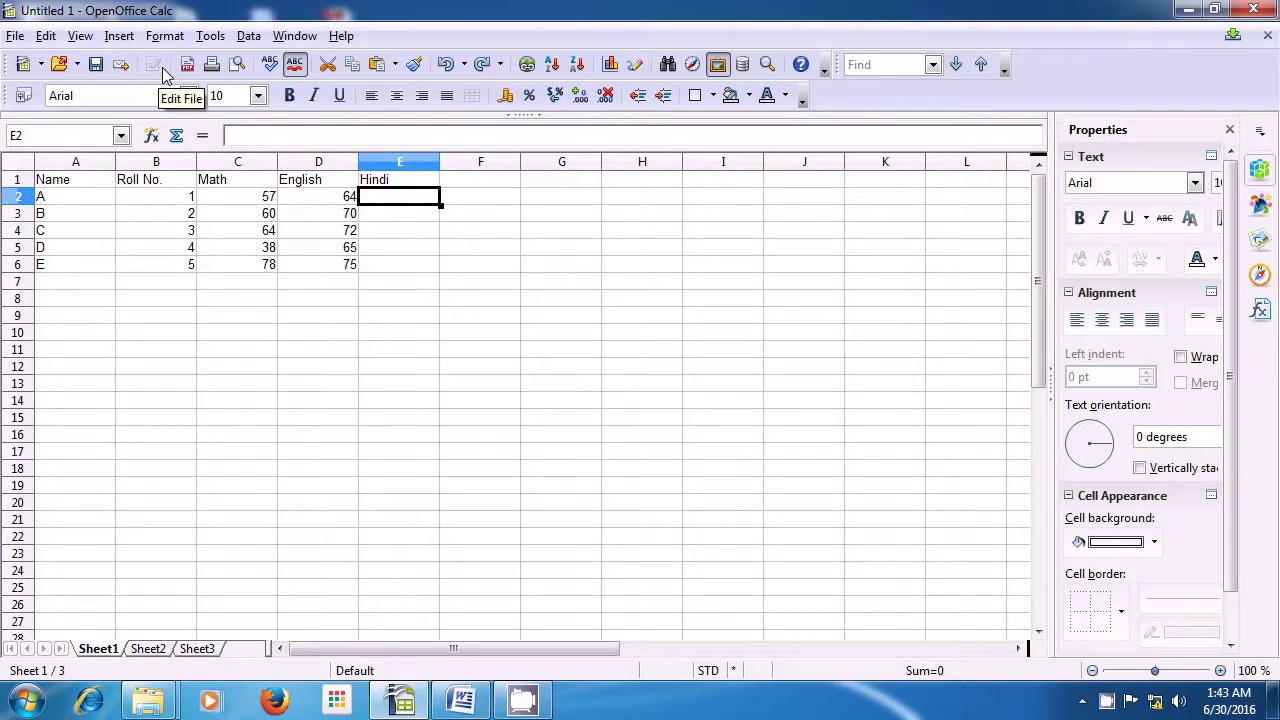
key(ctrl+z)
Step: Undo all entries in the English column, from the last score back to its heading
key(ctrl+z)
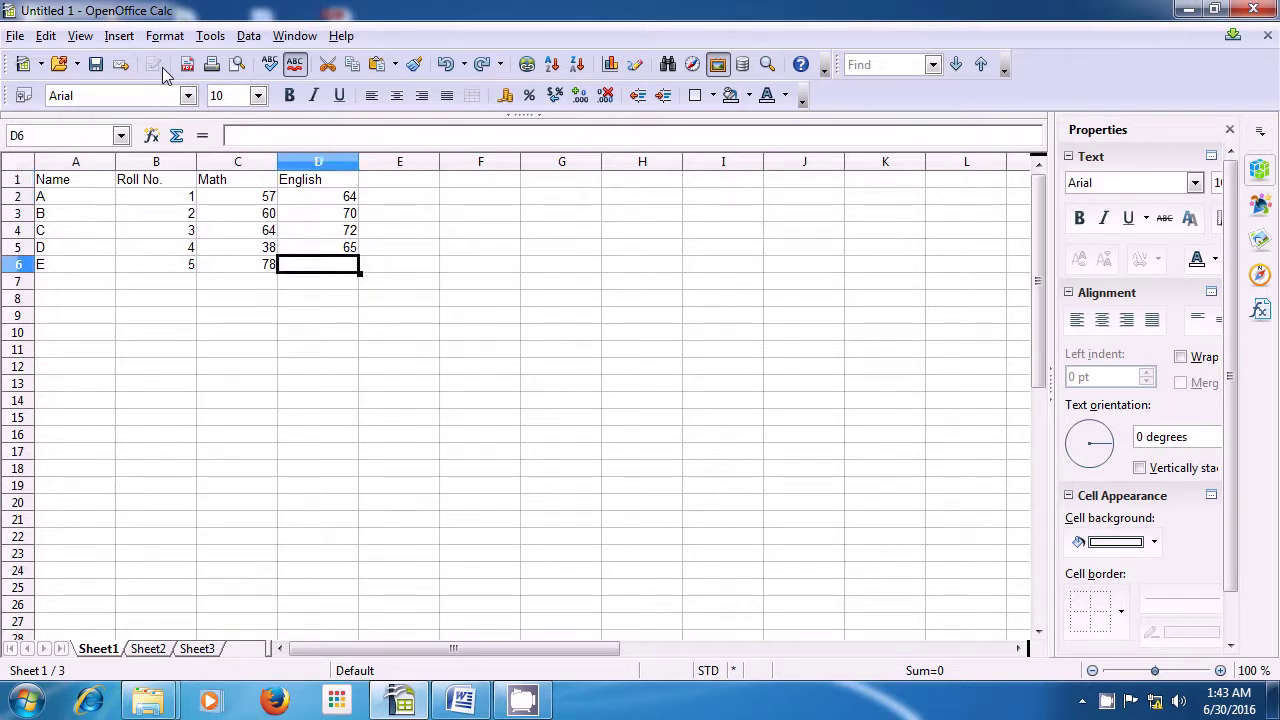
key(ctrl+z)
key(ctrl+z)
key(ctrl+z)
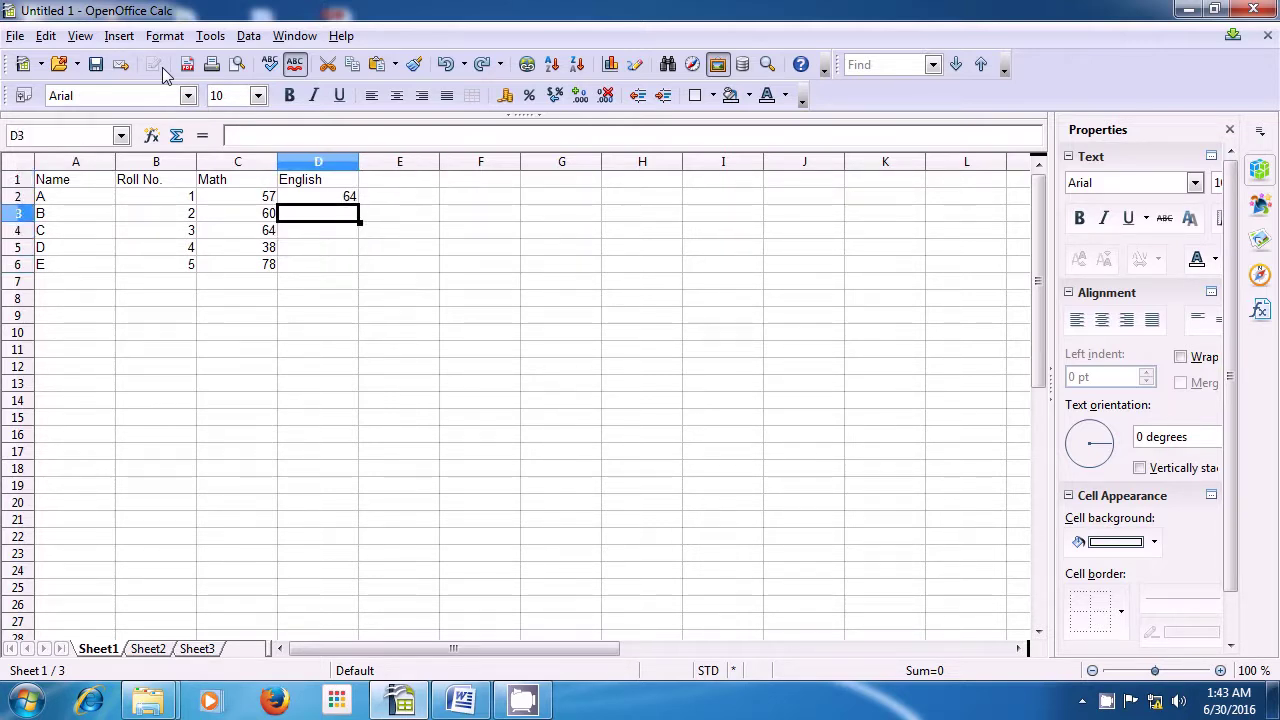
key(ctrl+z)
key(ctrl+z)
Step: Undo all entries in the Math column, from the last score back to its heading
key(ctrl+z)
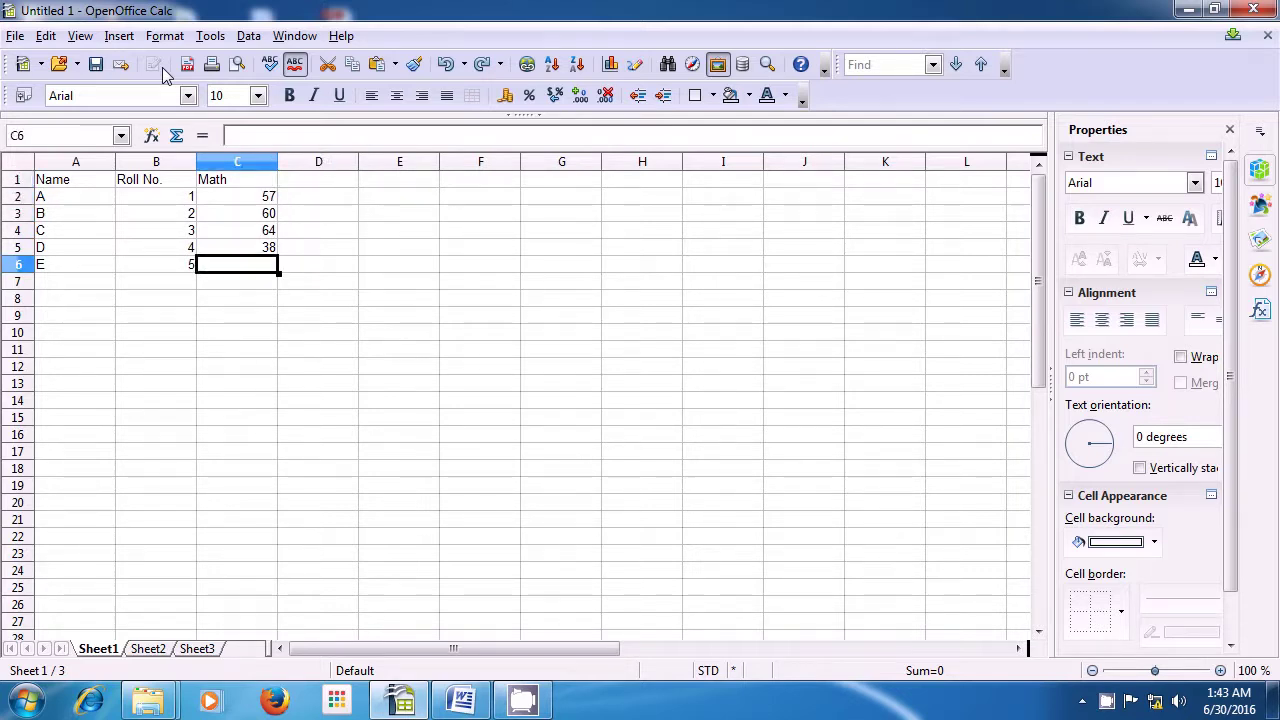
key(ctrl+z)
key(ctrl+z)
key(ctrl+z)
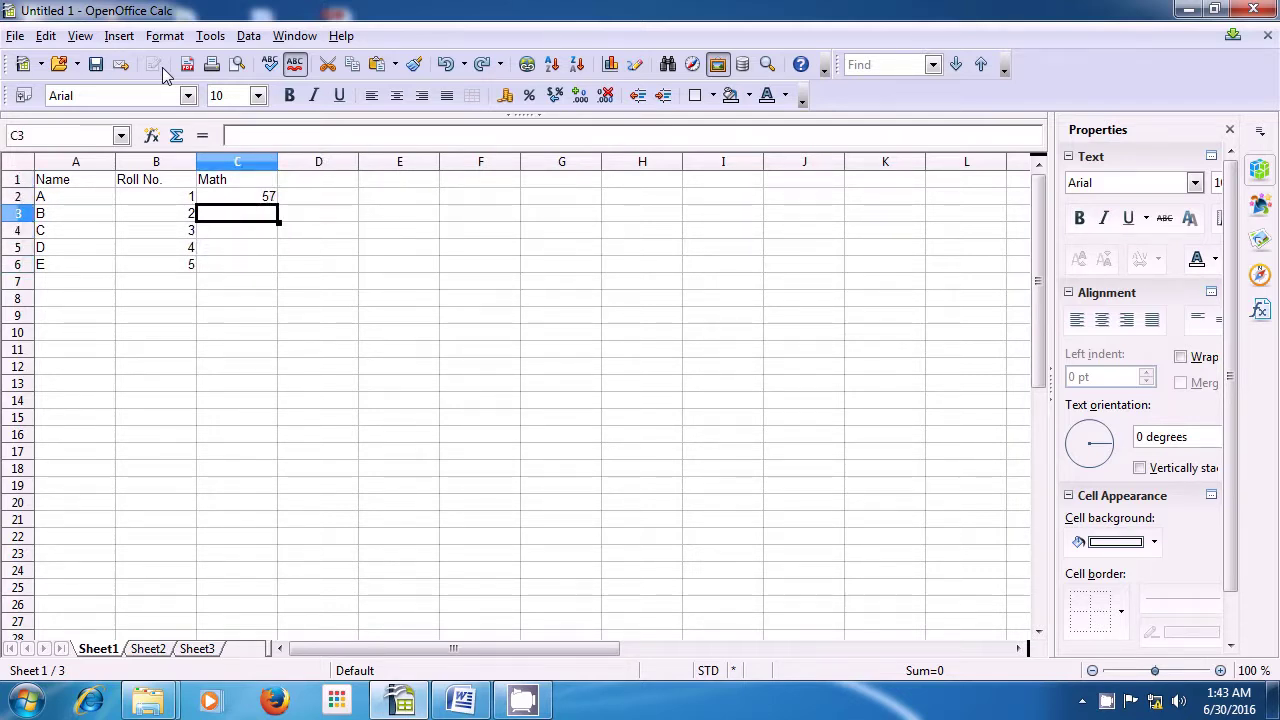
key(ctrl+z)
key(ctrl+z)
Step: Undo the Roll No. heading, the one-row shift of the roll numbers, and all number entries in column B
key(ctrl+z)
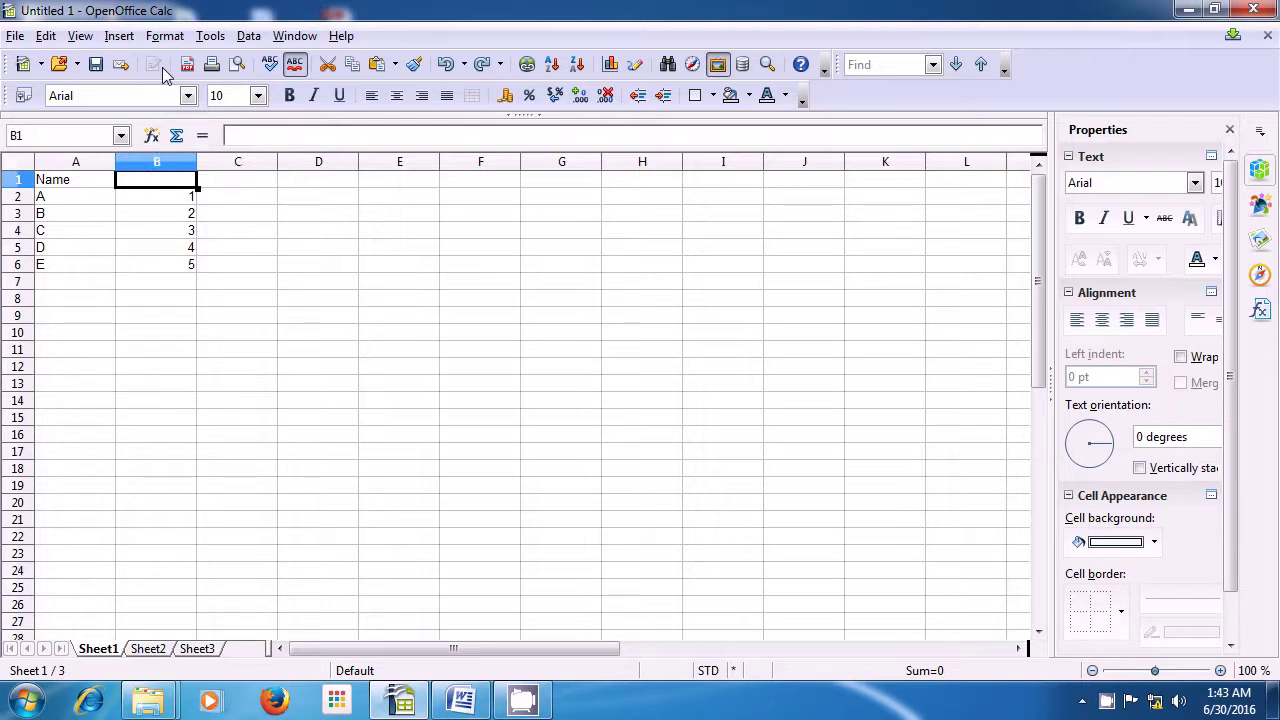
key(ctrl+z)
key(ctrl+z)
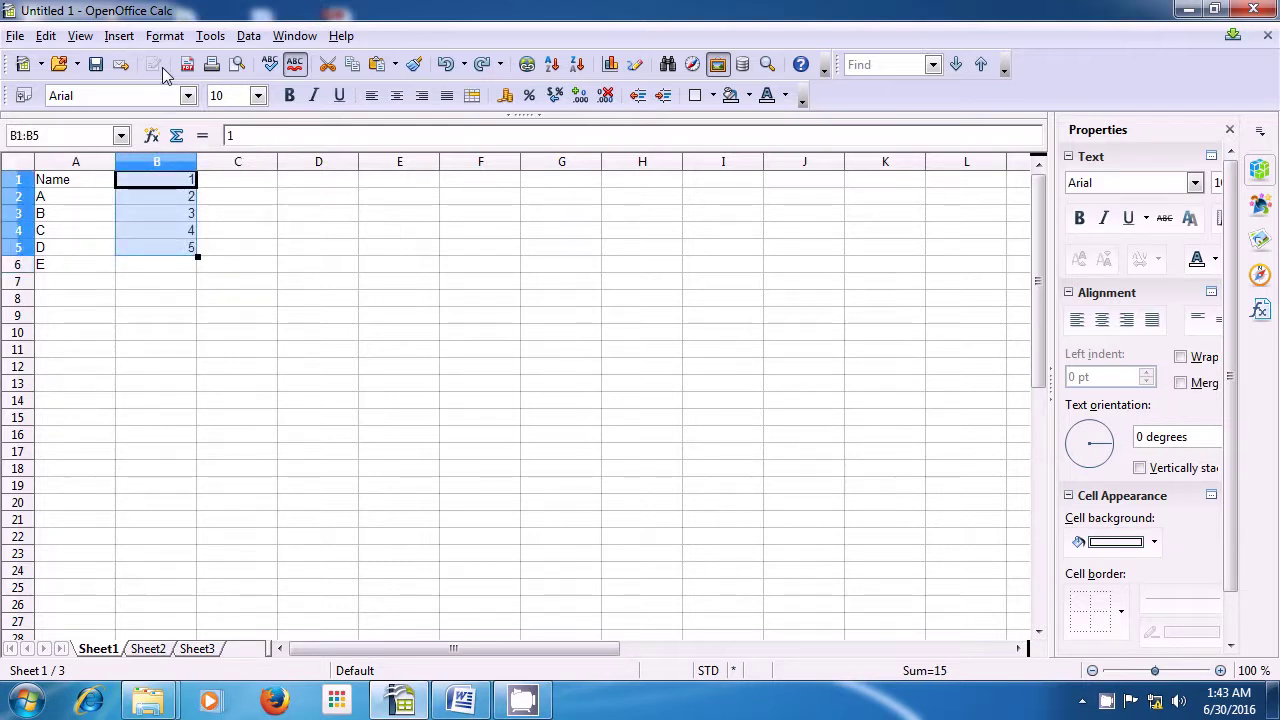
key(ctrl+z)
key(ctrl+z)
key(ctrl+z)
key(ctrl+z)
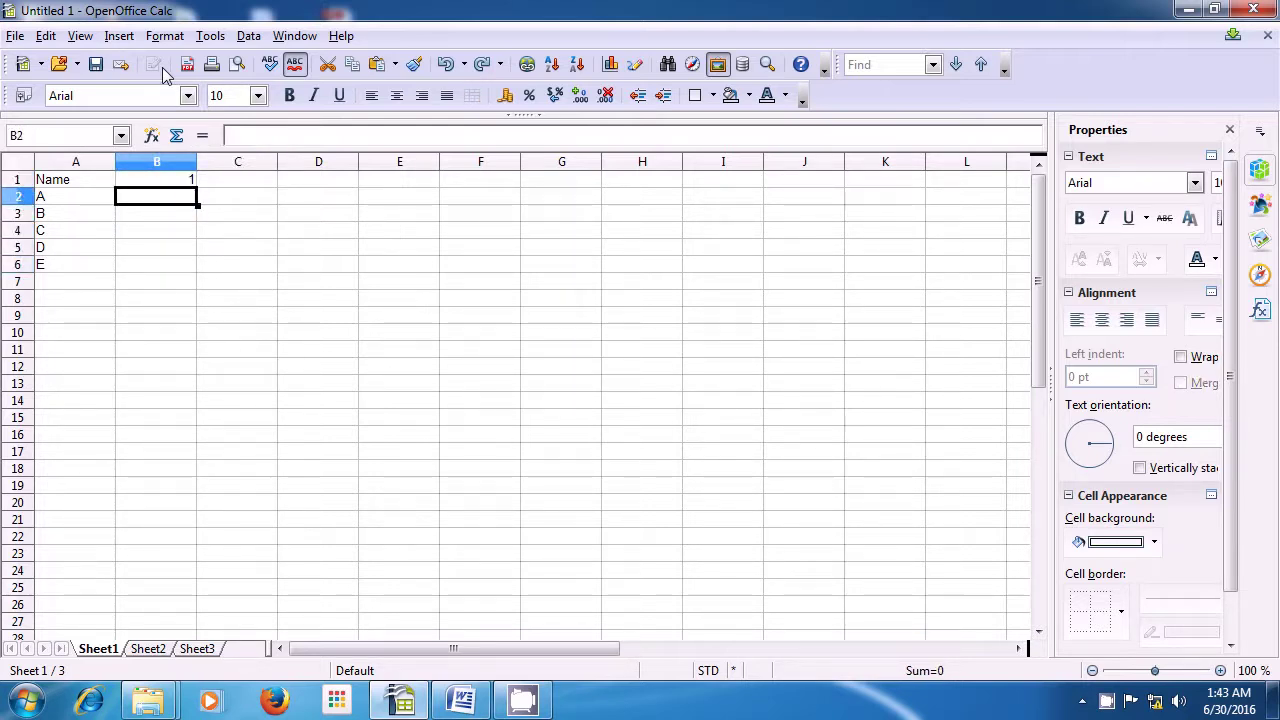
key(ctrl+z)
Step: Undo the remaining entries in the Name column back to its heading, emptying the sheet
key(ctrl+z)
key(ctrl+z)
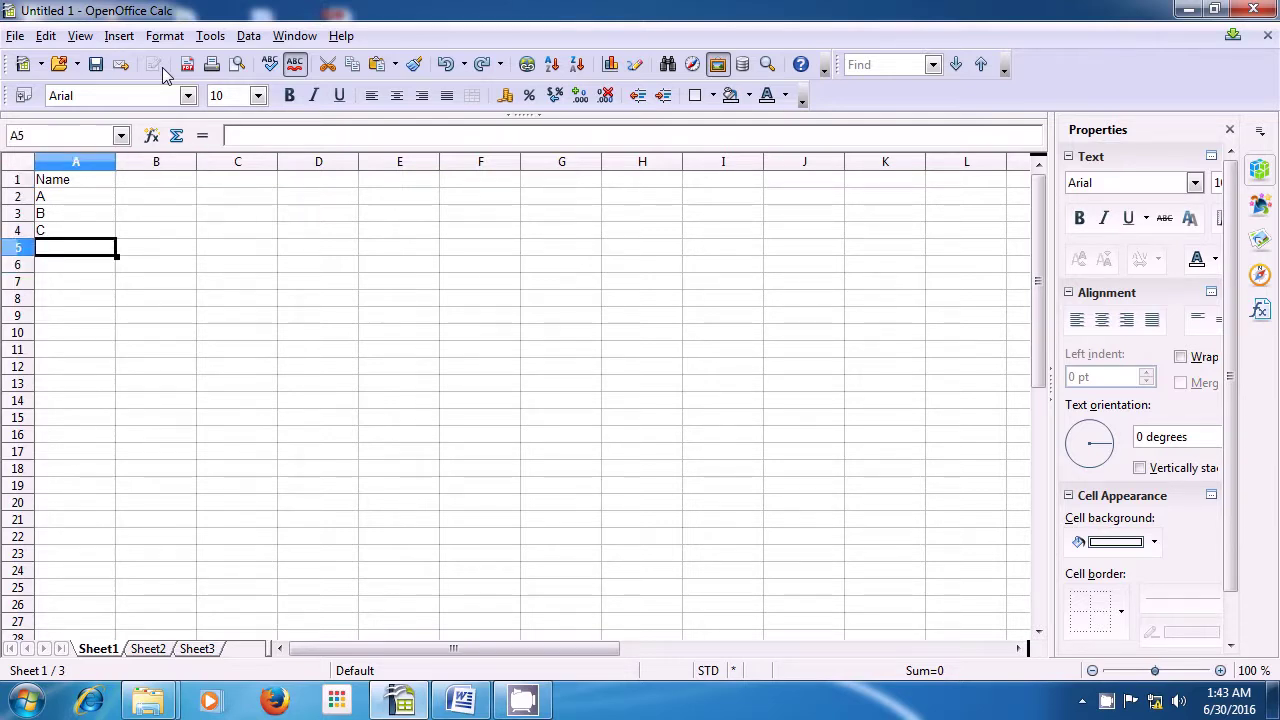
key(ctrl+z)
key(ctrl+z)
key(ctrl+z)
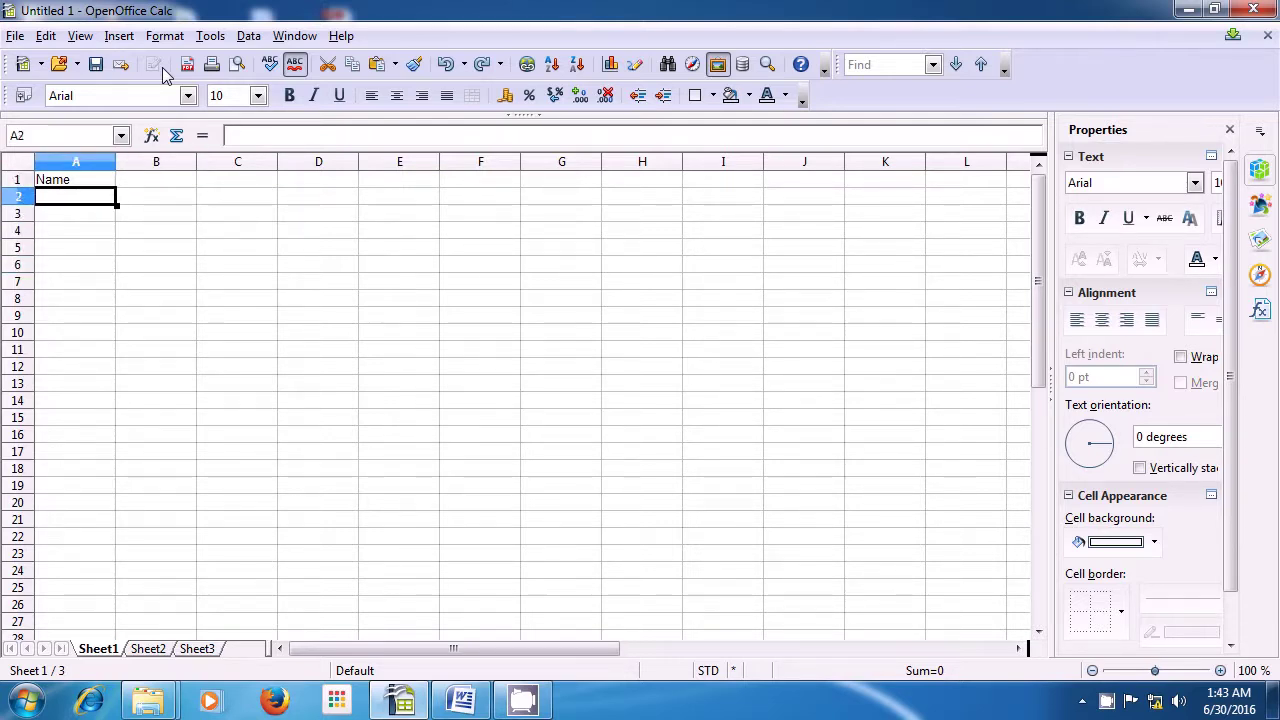
key(ctrl+z)
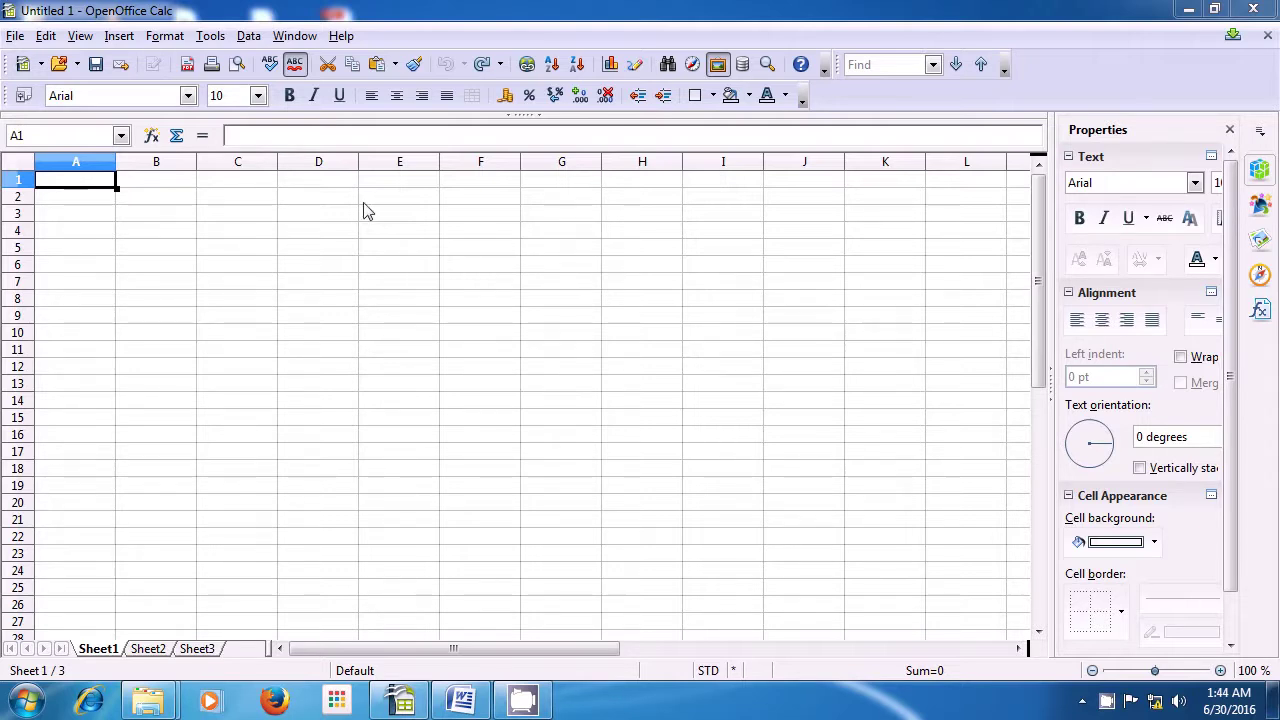
Step: Redo the Name column's entries in A1:A6: the heading Name and the letters A to E
click(47, 40)
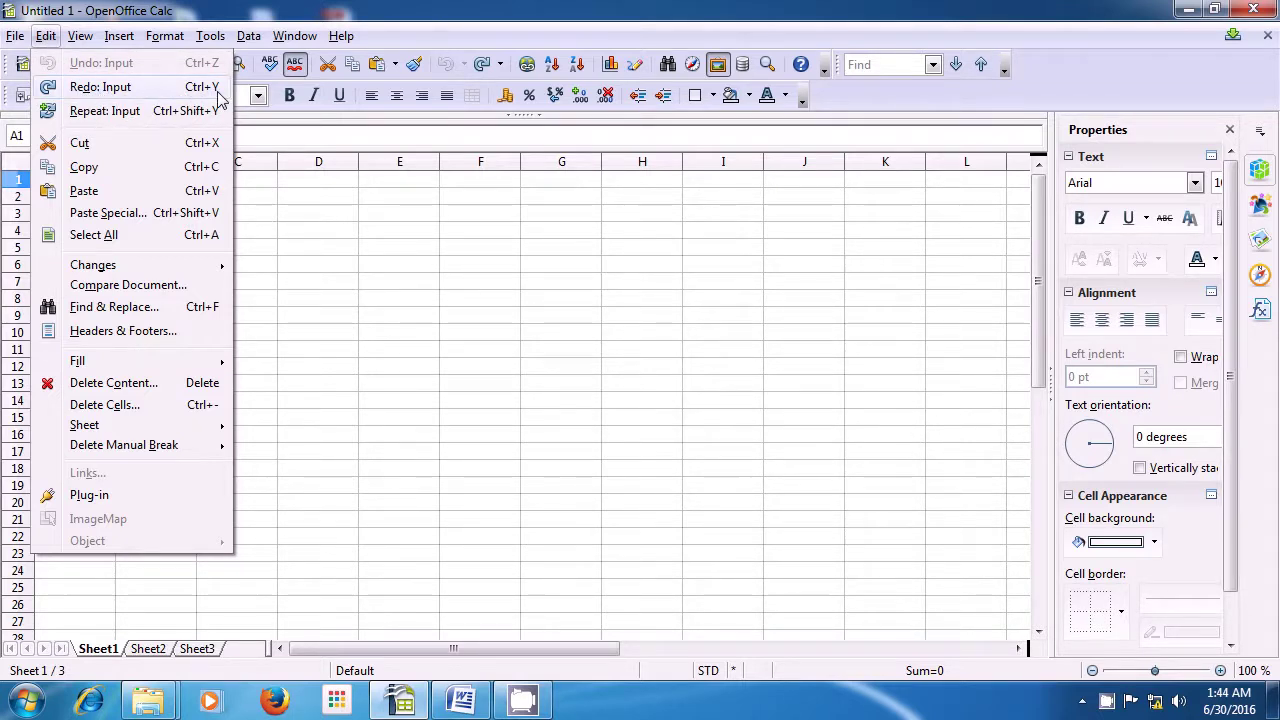
click(149, 93)
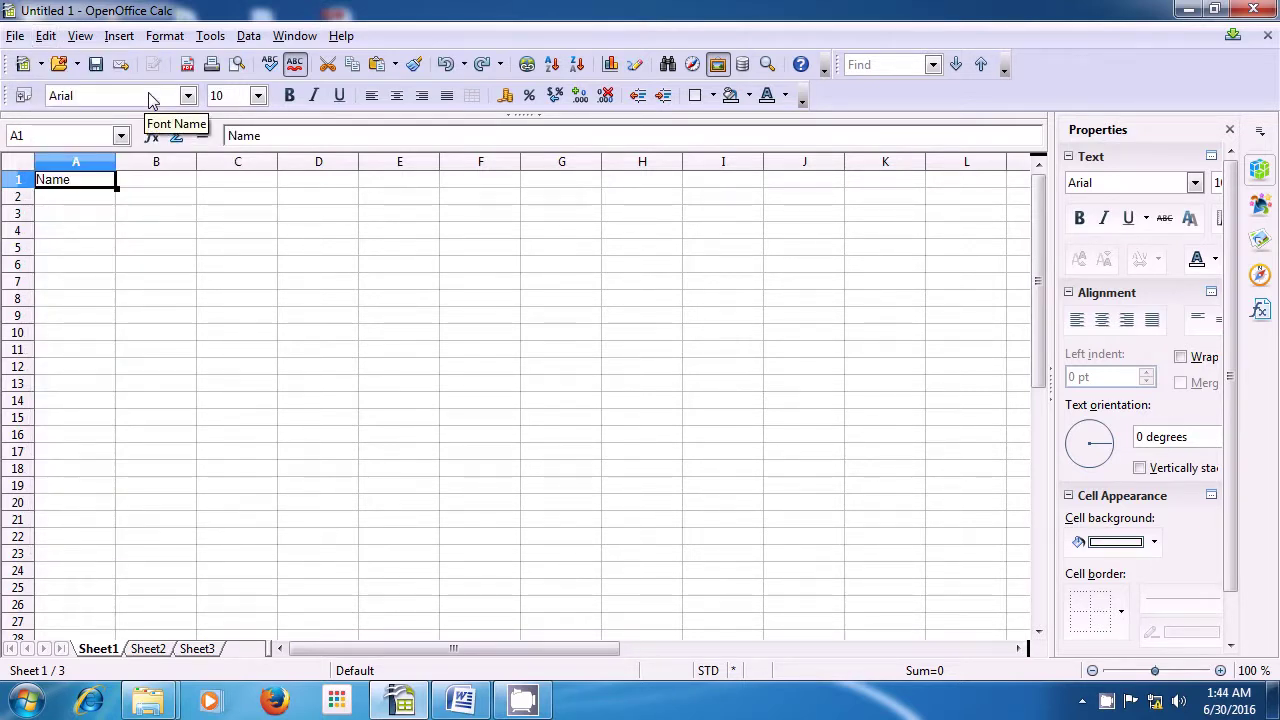
key(Return)
text(A)
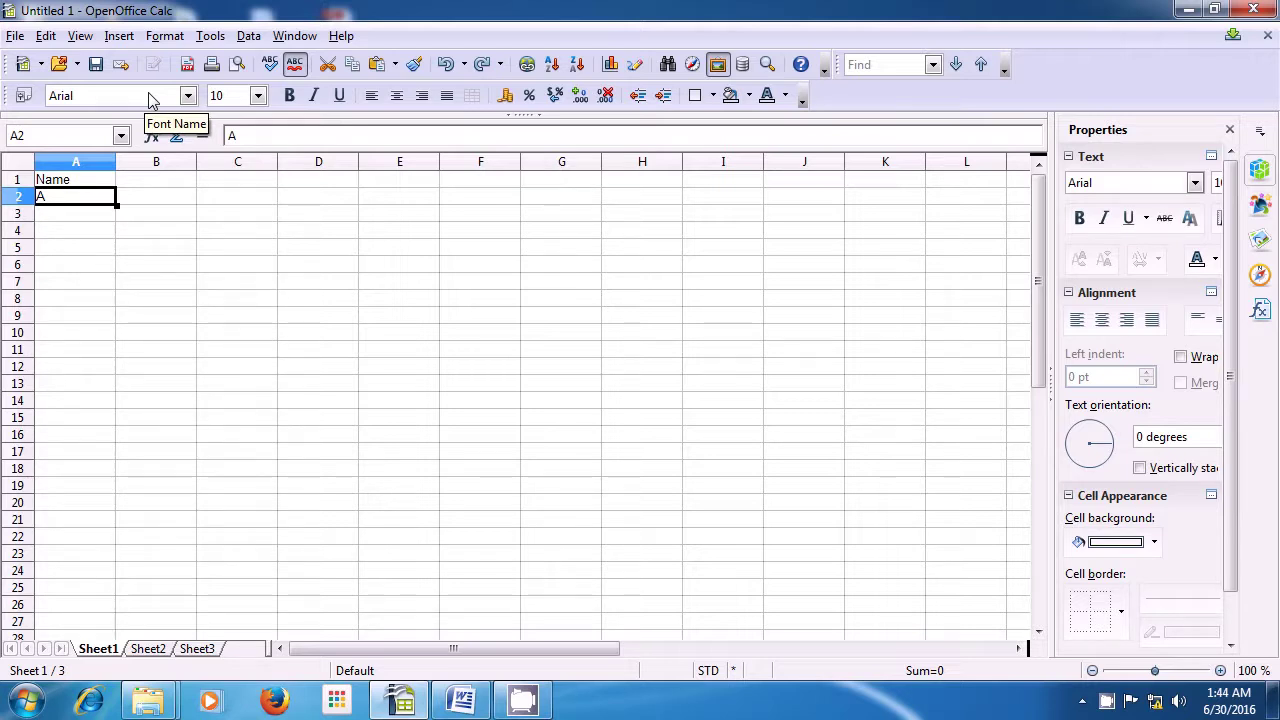
key(Return)
text(B)
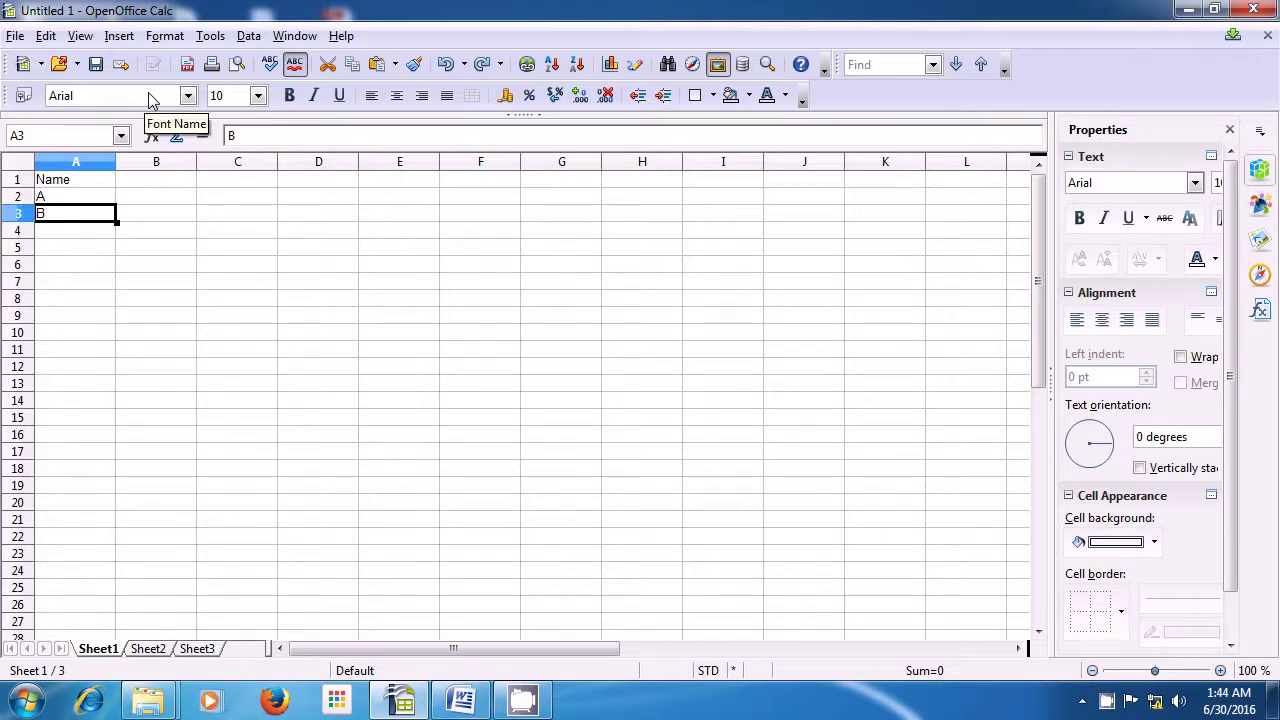
key(Return)
text(C)
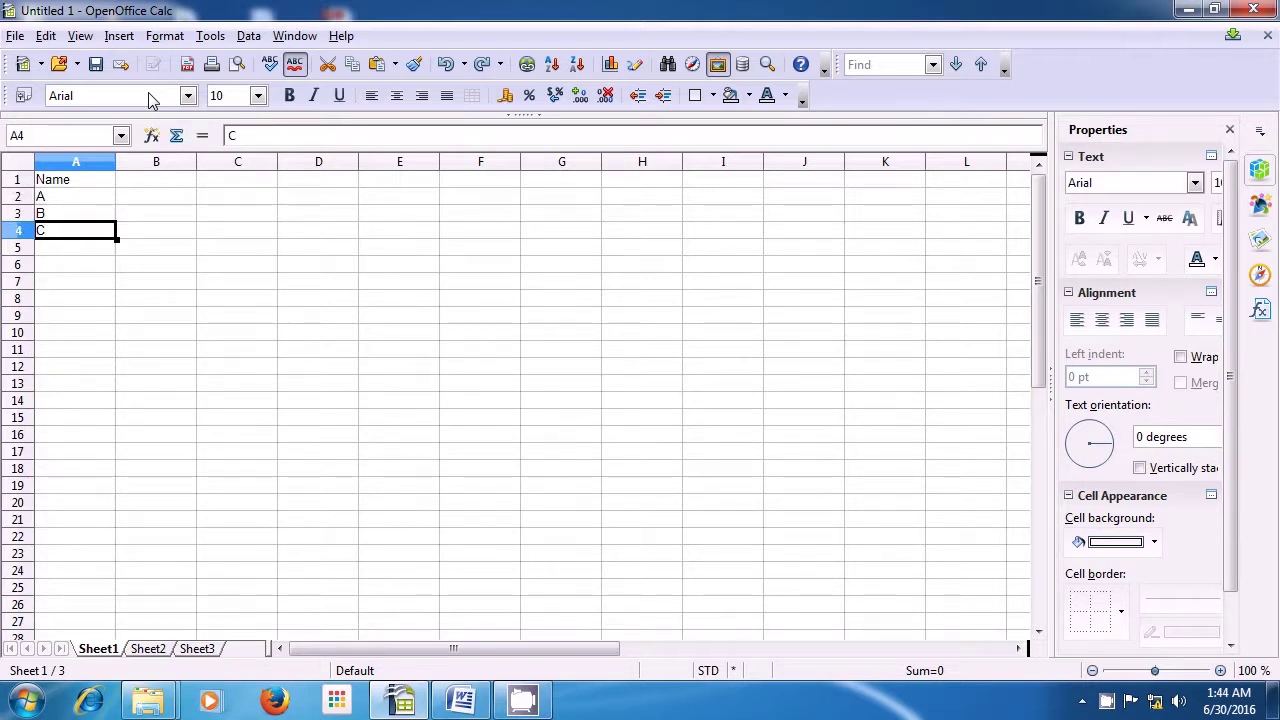
key(Return)
text(D)
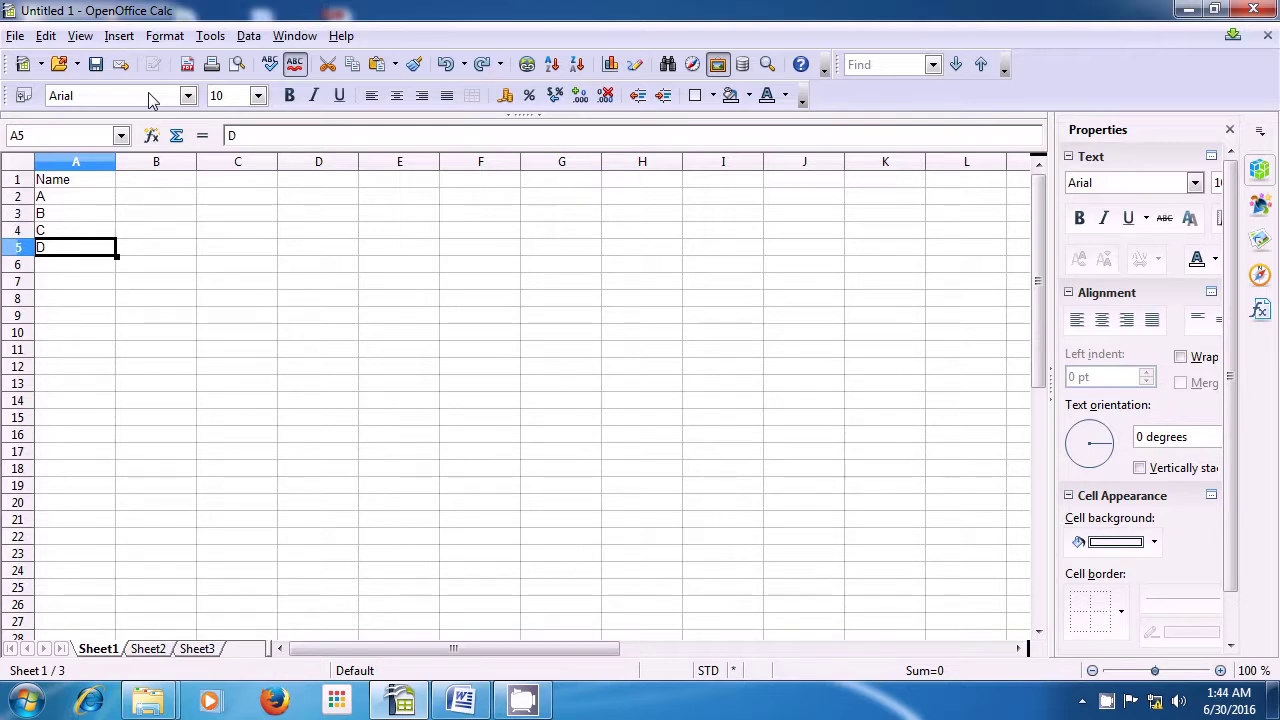
key(Return)
text(E)
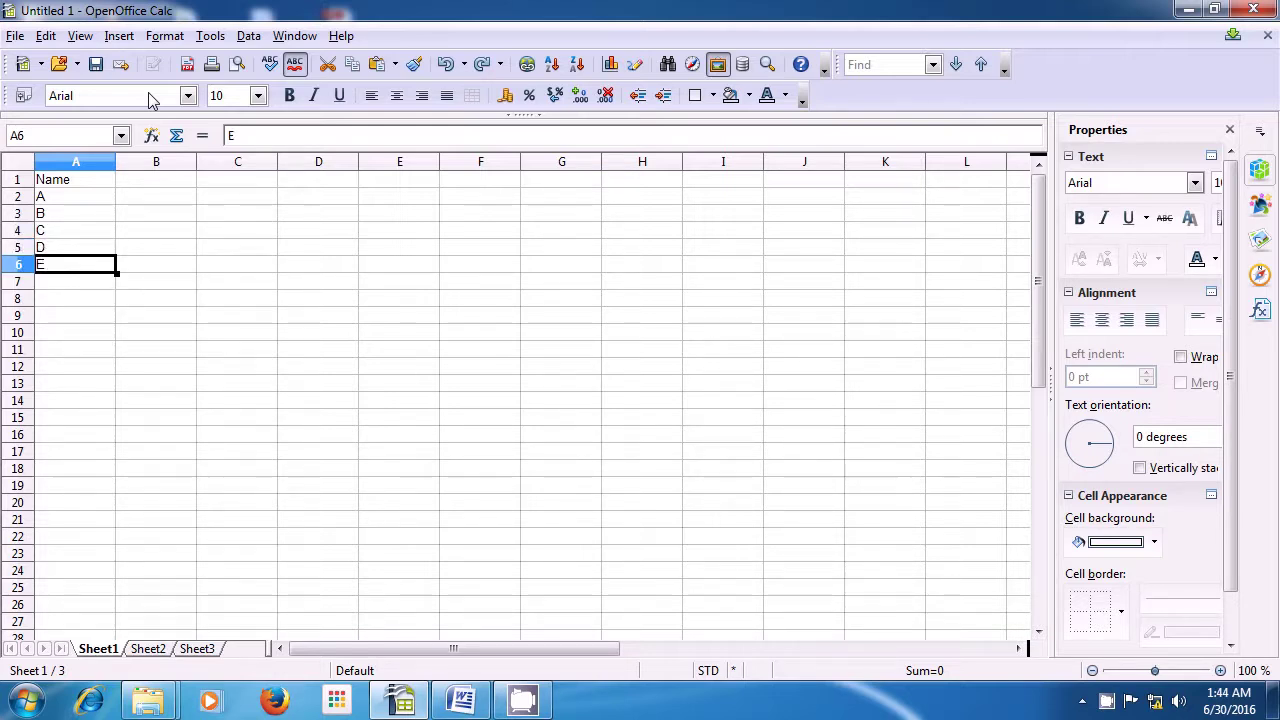
key(Return)
Step: Redo the number entries 1 to 5 in cells B1:B5
key(ctrl+Home)
key(Right)
text(1)
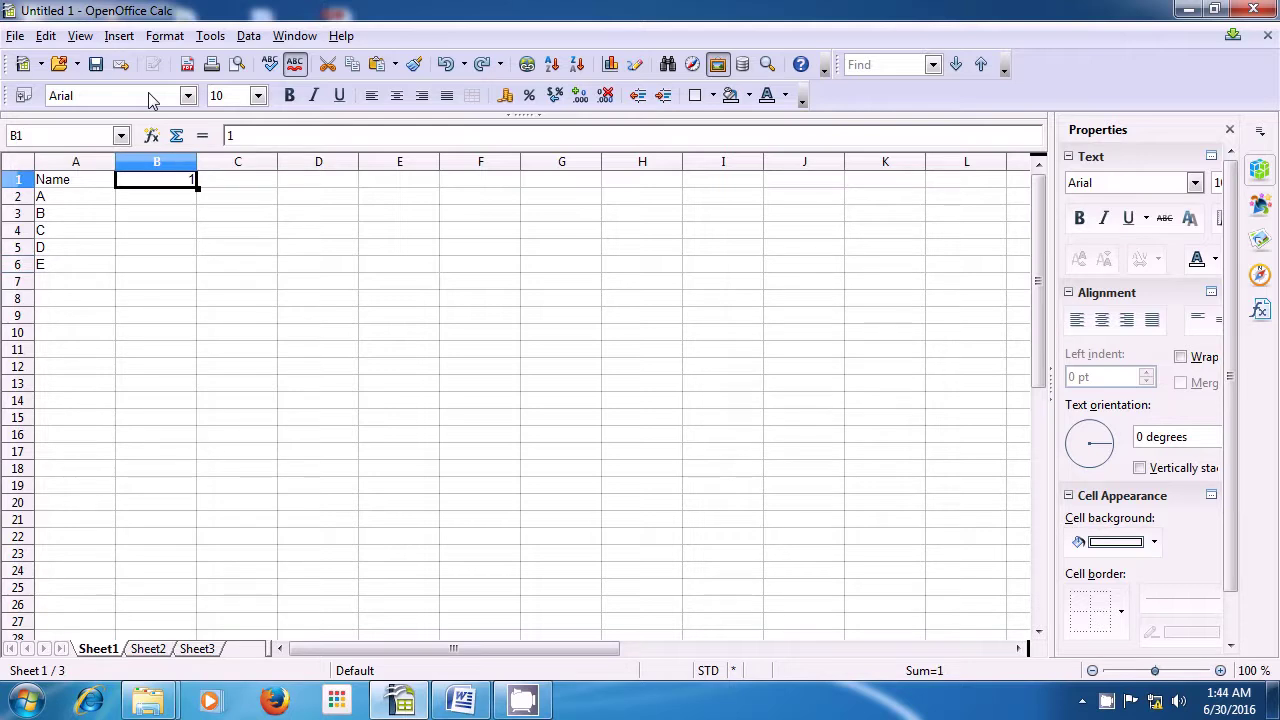
key(Return)
text(2)
key(Return)
text(3)
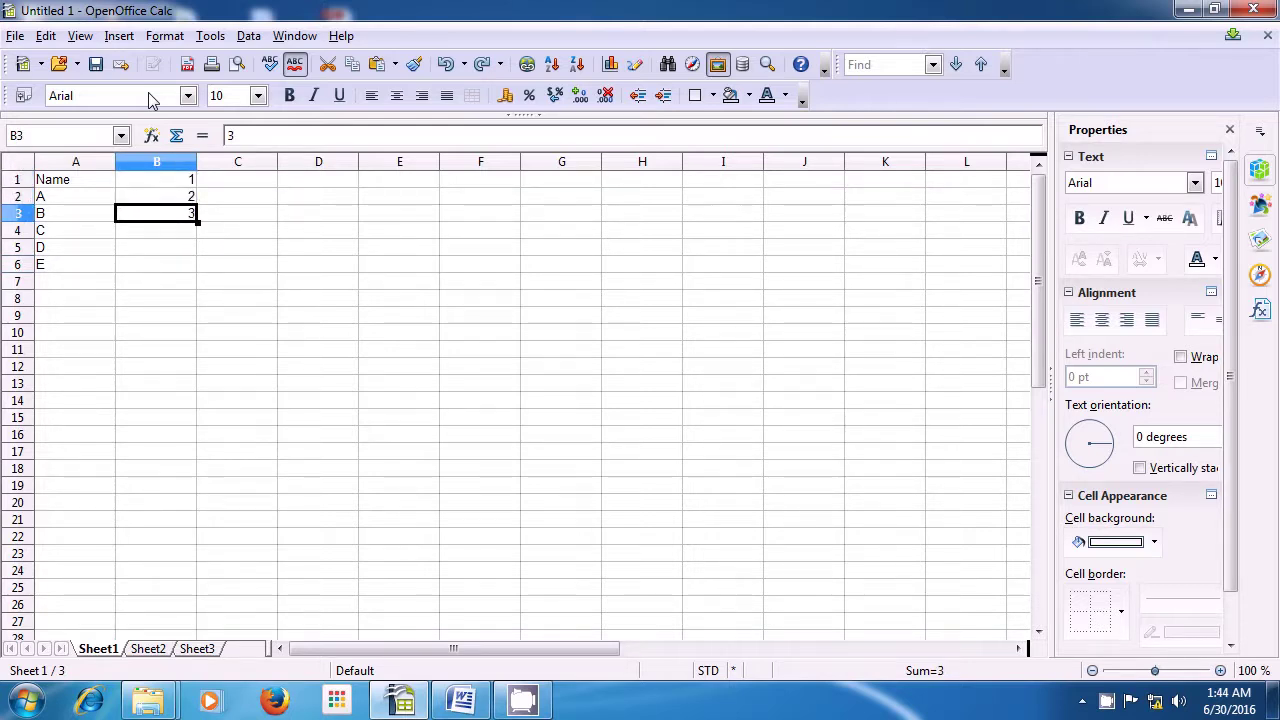
key(Return)
text(4)
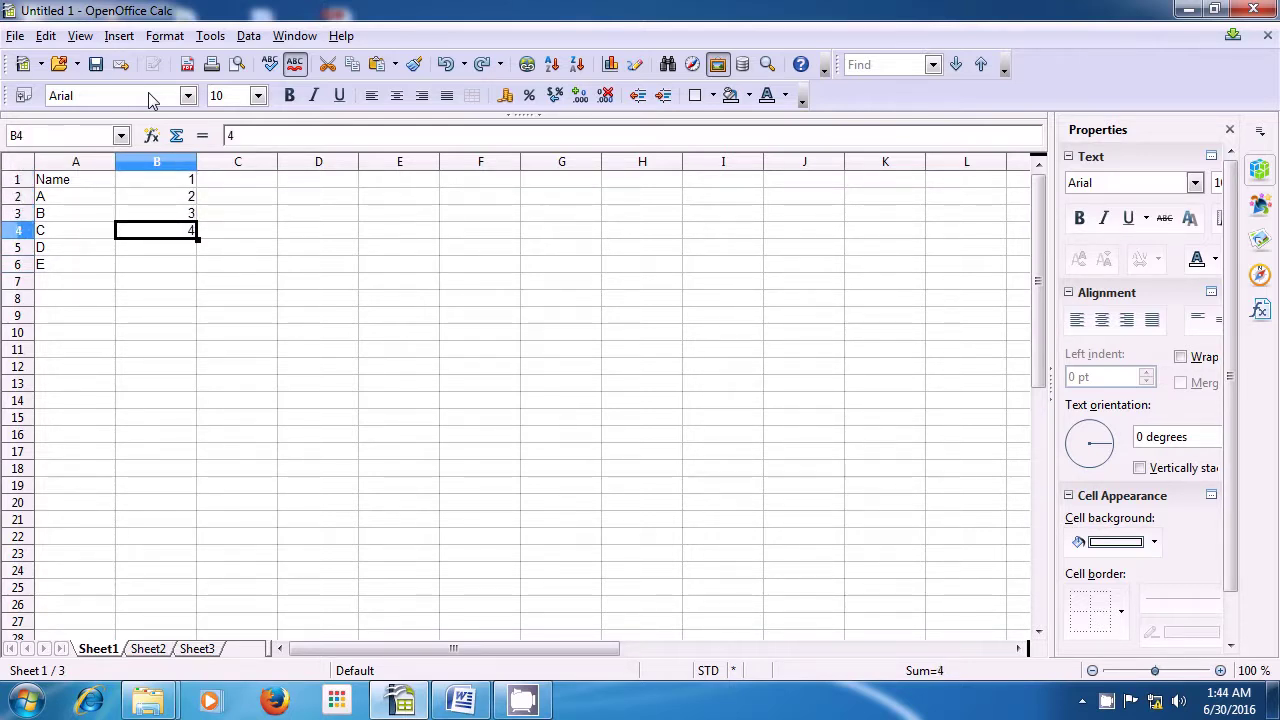
key(Return)
Step: Redo moving the numbers down to B2:B6 and the Roll No. heading in B1
key(shift+Up)
key(shift+Up)
key(shift+Up)
key(shift+Up)
key(BackSpace)
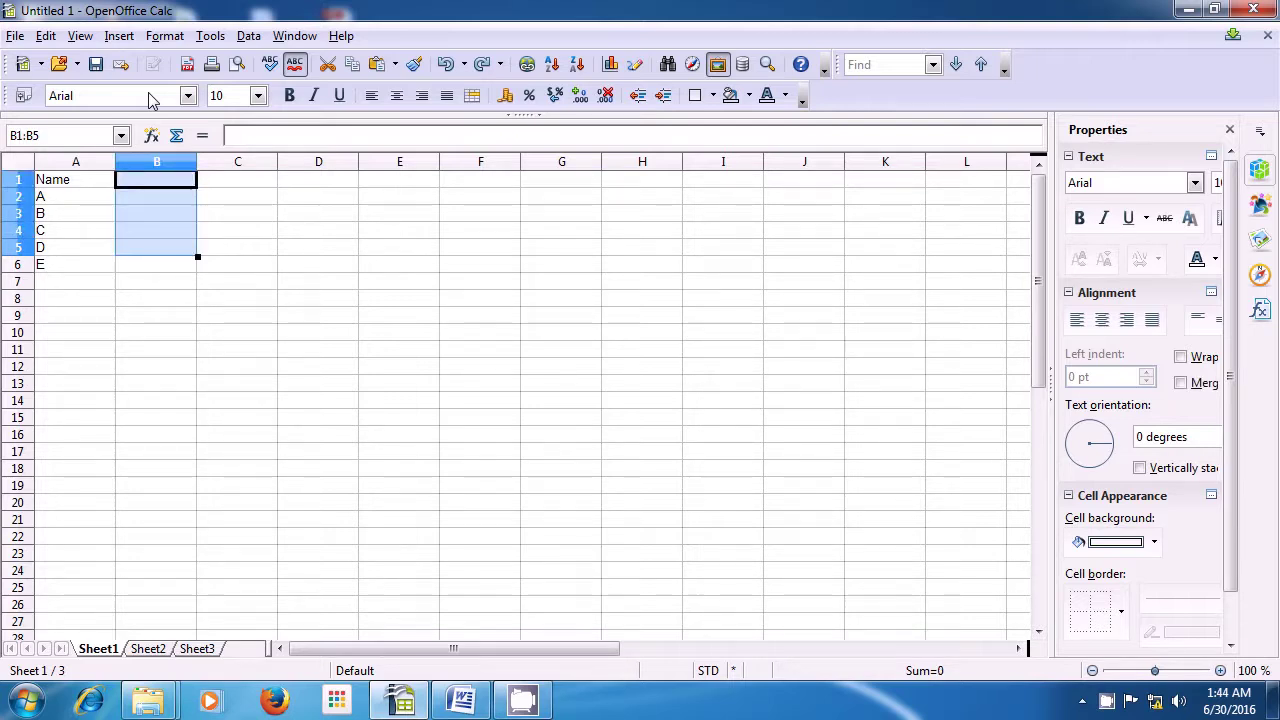
key(ctrl+z)
key(ctrl+z)
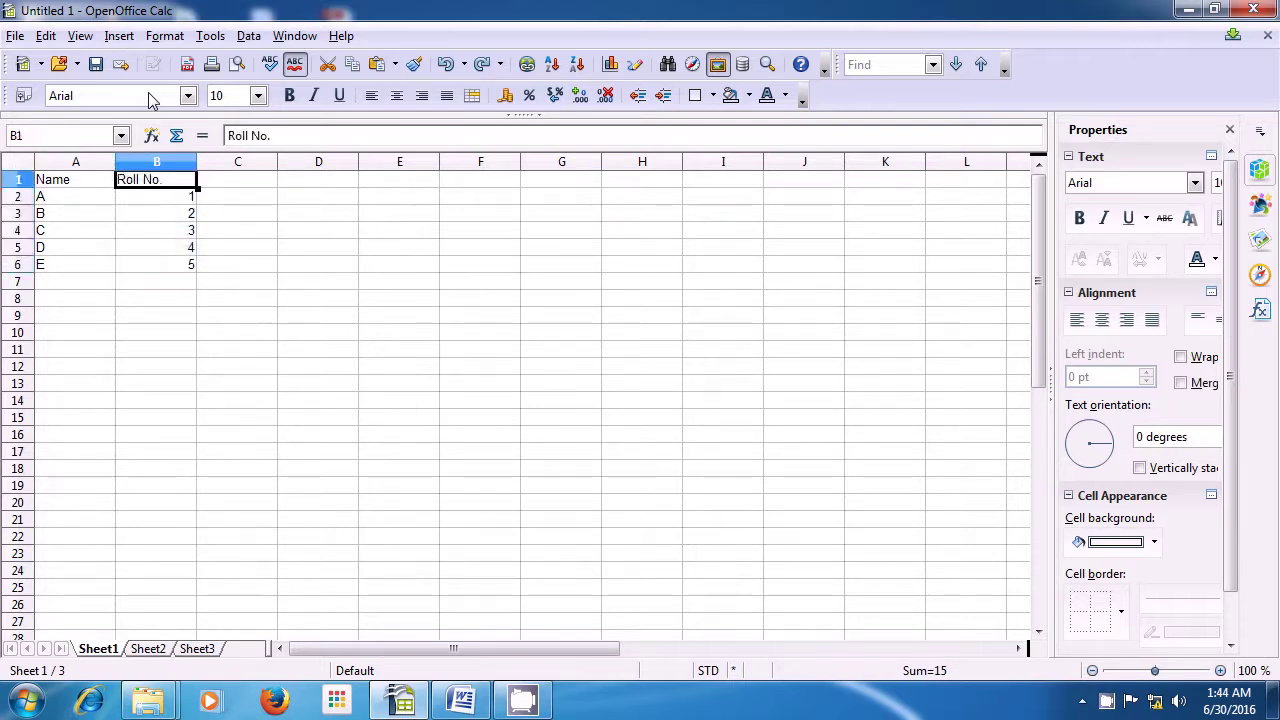
Step: Redo the Math column's entries in C1:C6: the heading and the scores 57, 60, 64, 38 and 78
key(ctrl+z)
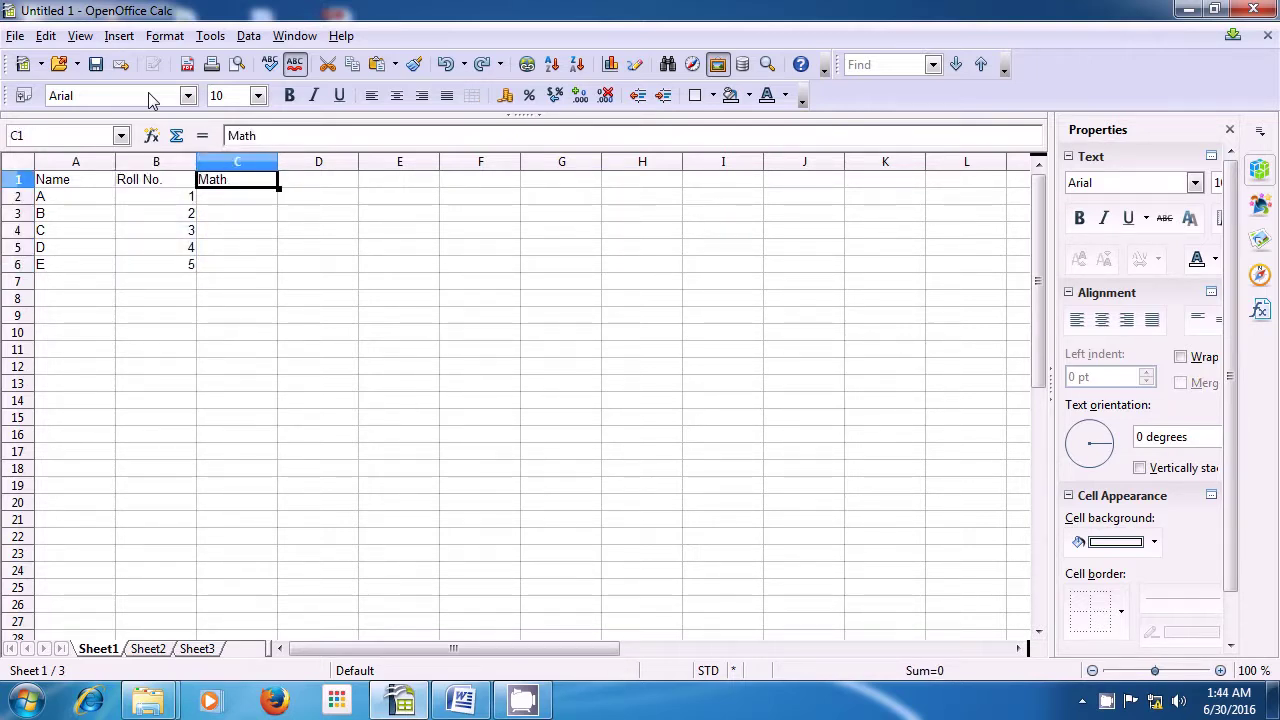
key(ctrl+y)
key(ctrl+y)
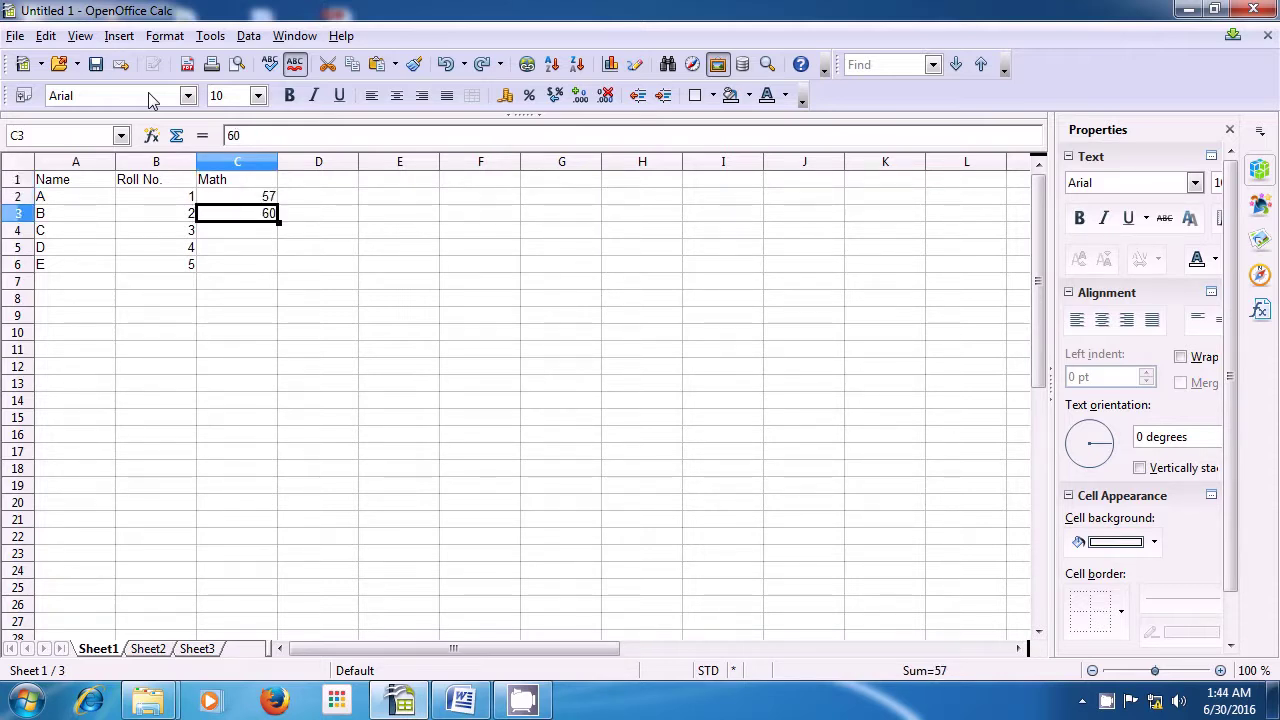
key(ctrl+y)
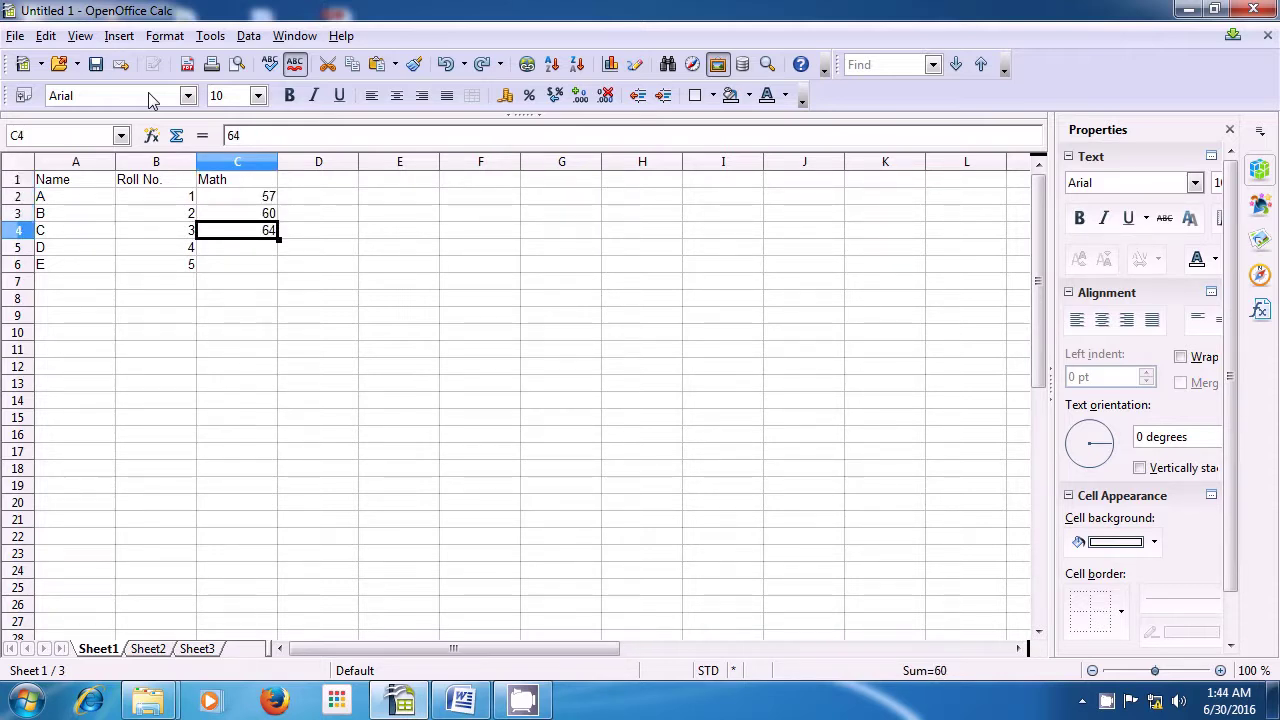
key(ctrl+y)
key(ctrl+y)
key(ctrl+y)
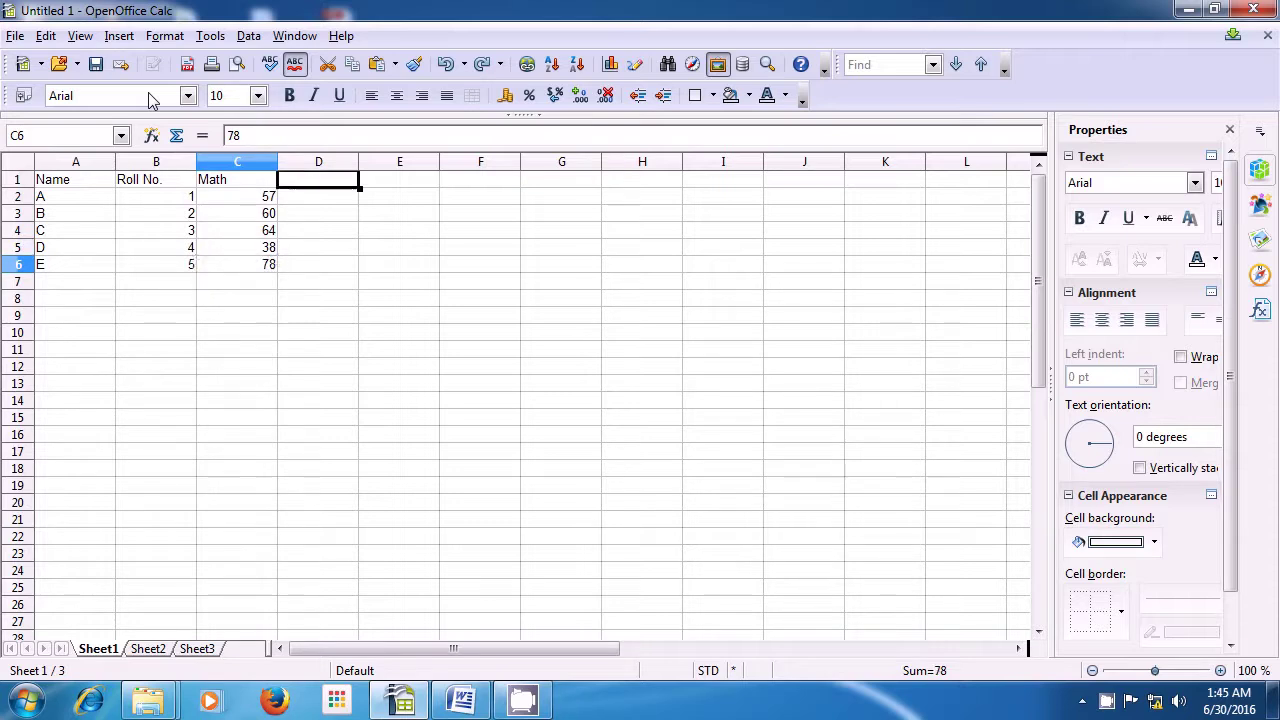
Step: Redo the English column's entries in D1:D6: the heading and the scores 64, 70, 72, 65 and 75
key(ctrl+y)
key(ctrl+y)
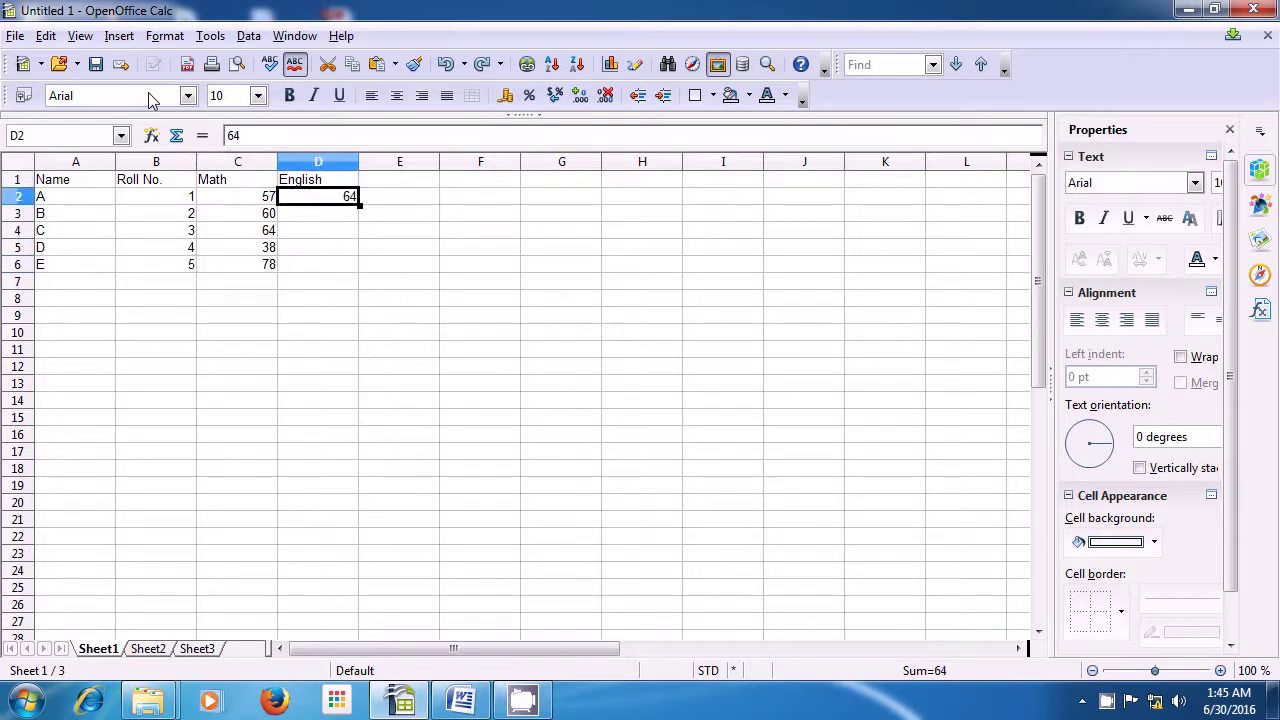
key(ctrl+y)
key(ctrl+y)
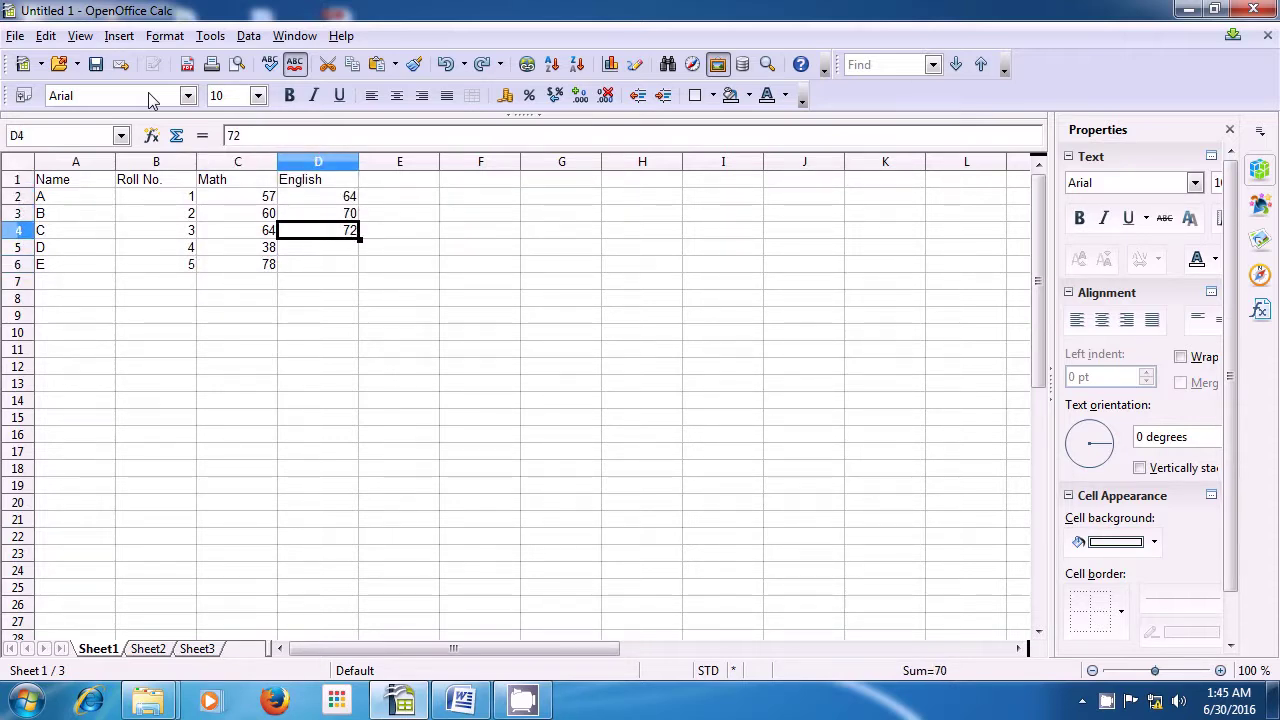
key(ctrl+y)
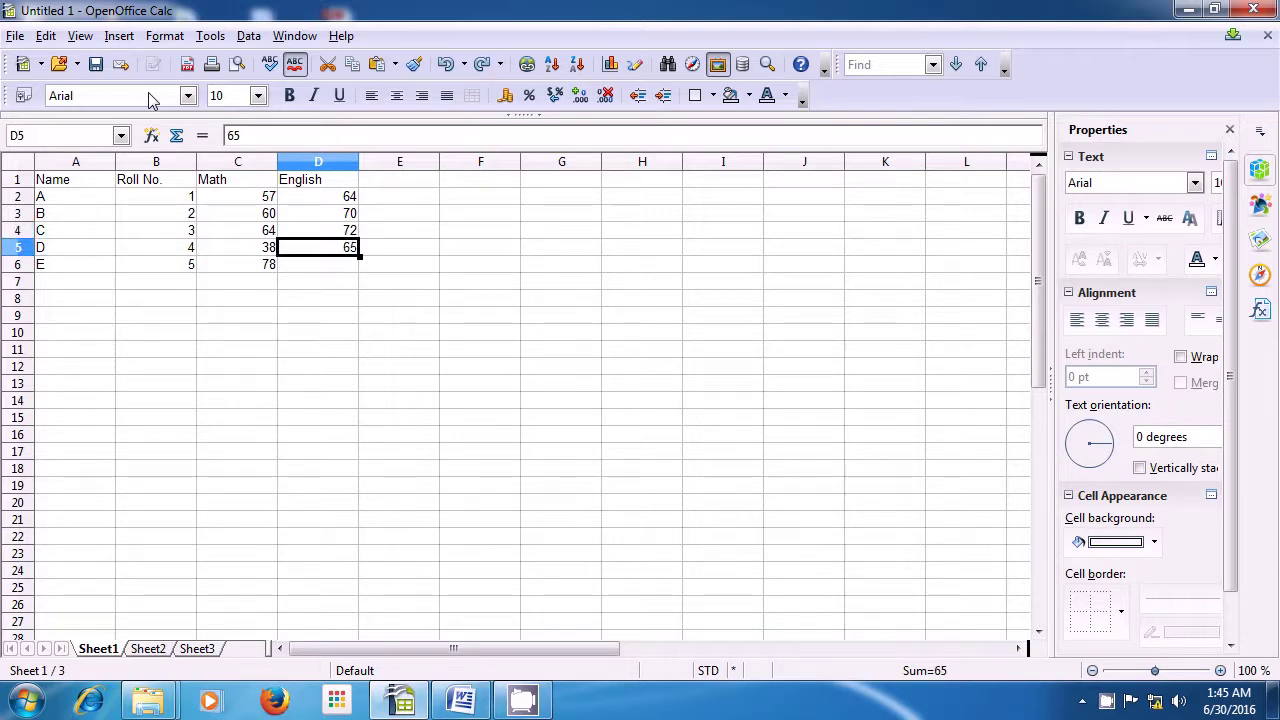
key(ctrl+y)
Step: Redo the Hindi column's entries in E1:E6: the heading and the scores 55, 59, 67, 68 and 64
key(ctrl+y)
key(Down)
text(55)
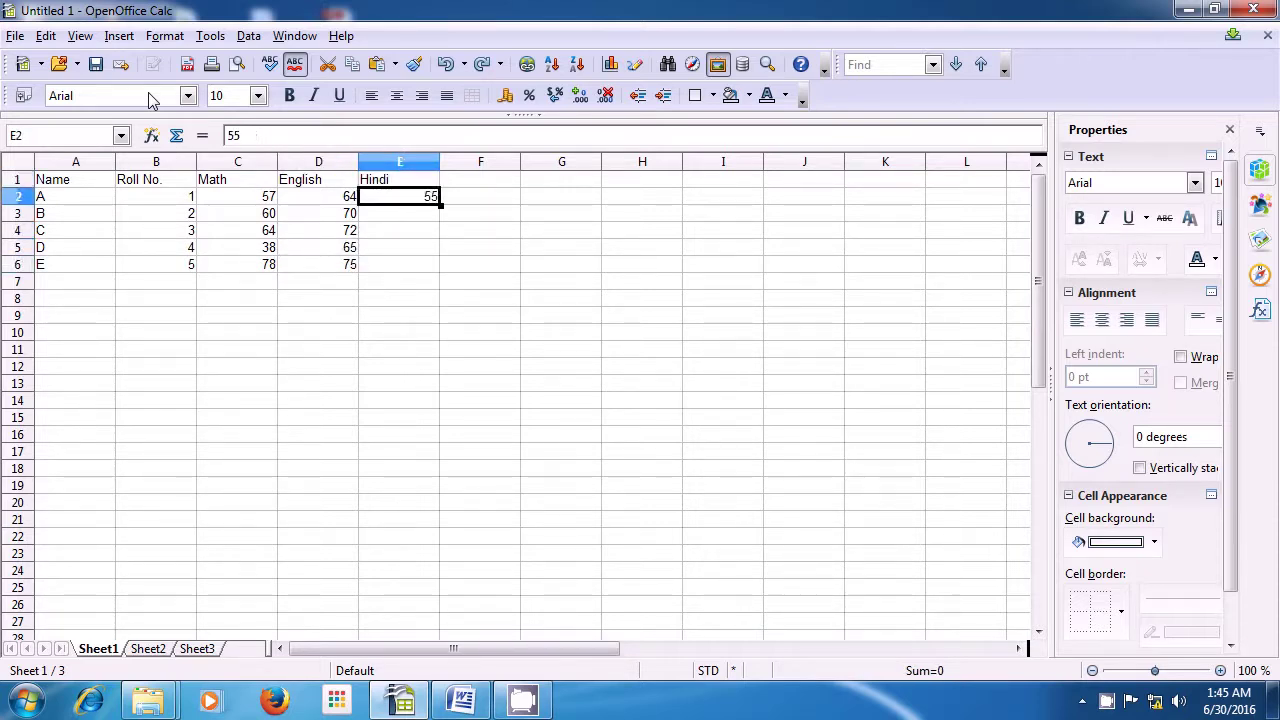
key(Return)
key(Down)
text(59)
key(Return)
key(Down)
text(67)
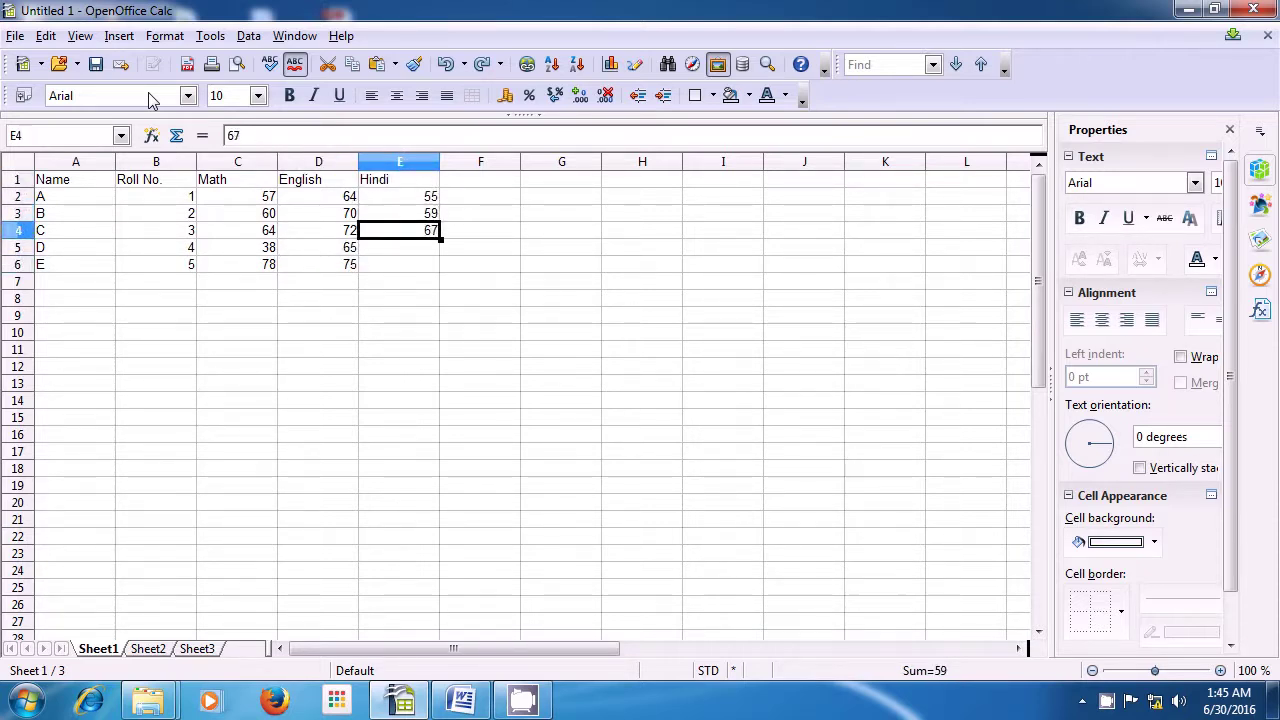
key(Return)
key(Down)
text(68)
key(Return)
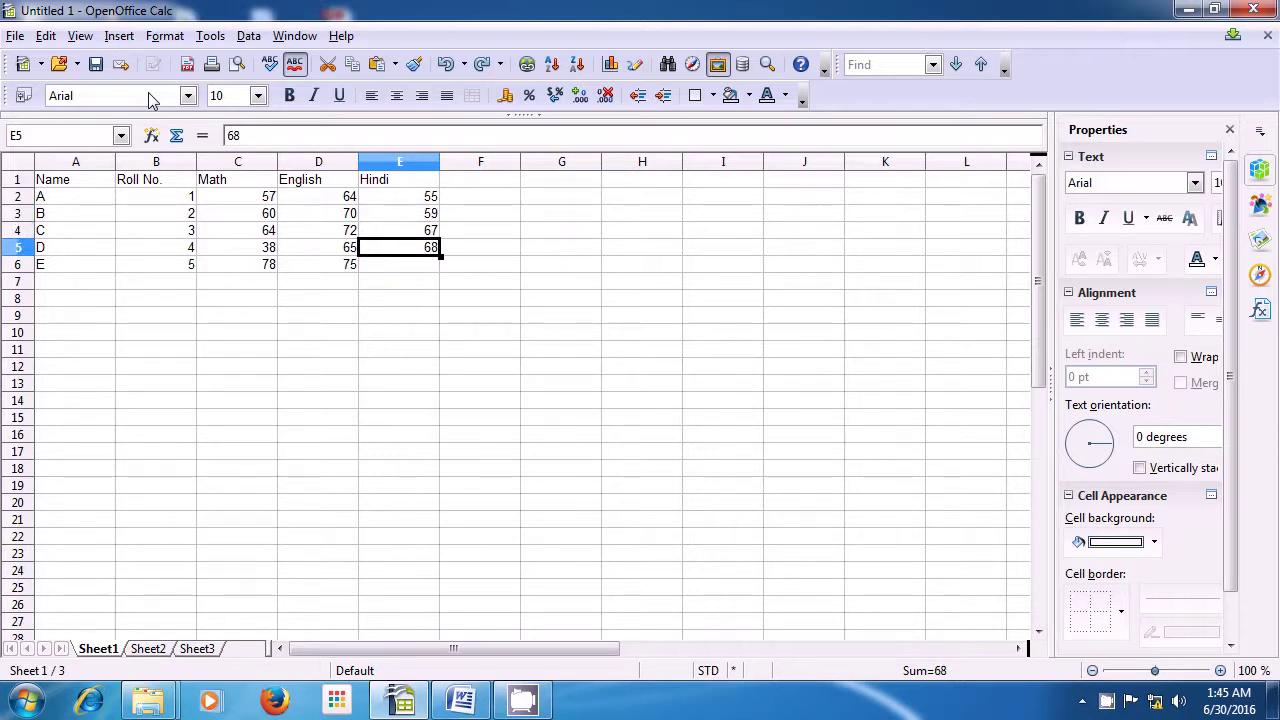
key(Down)
text(64)
key(Return)
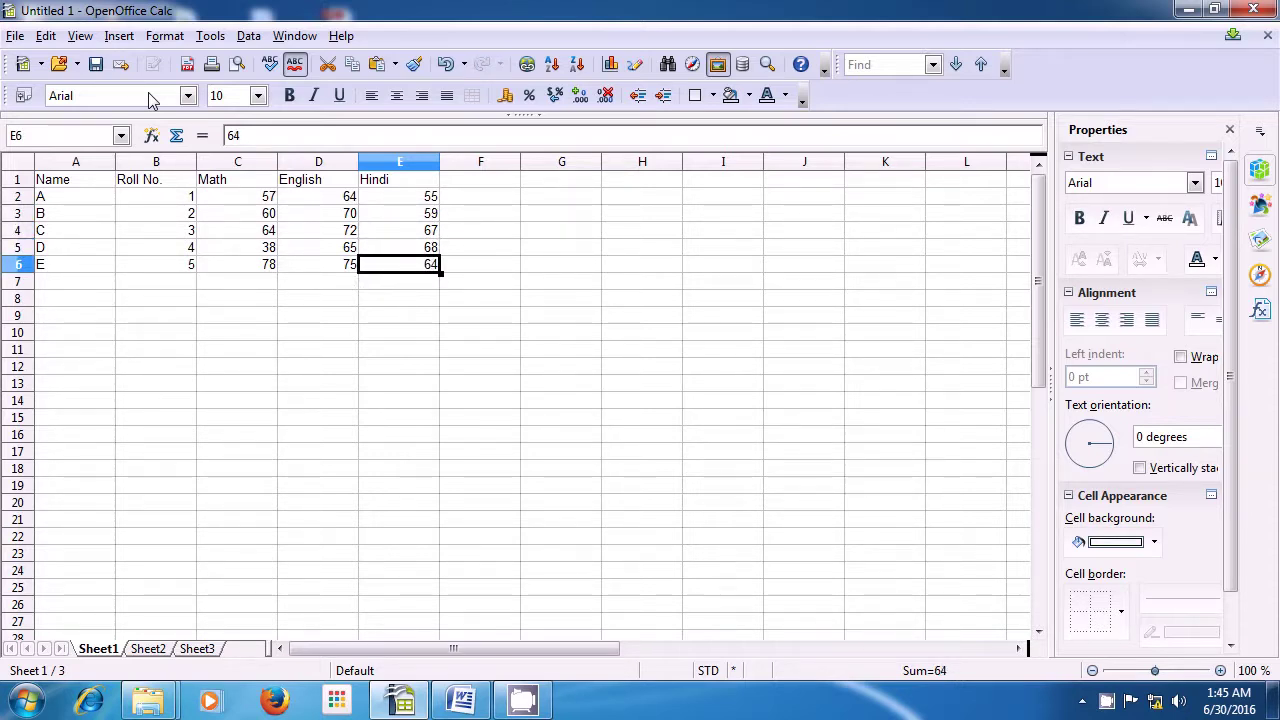
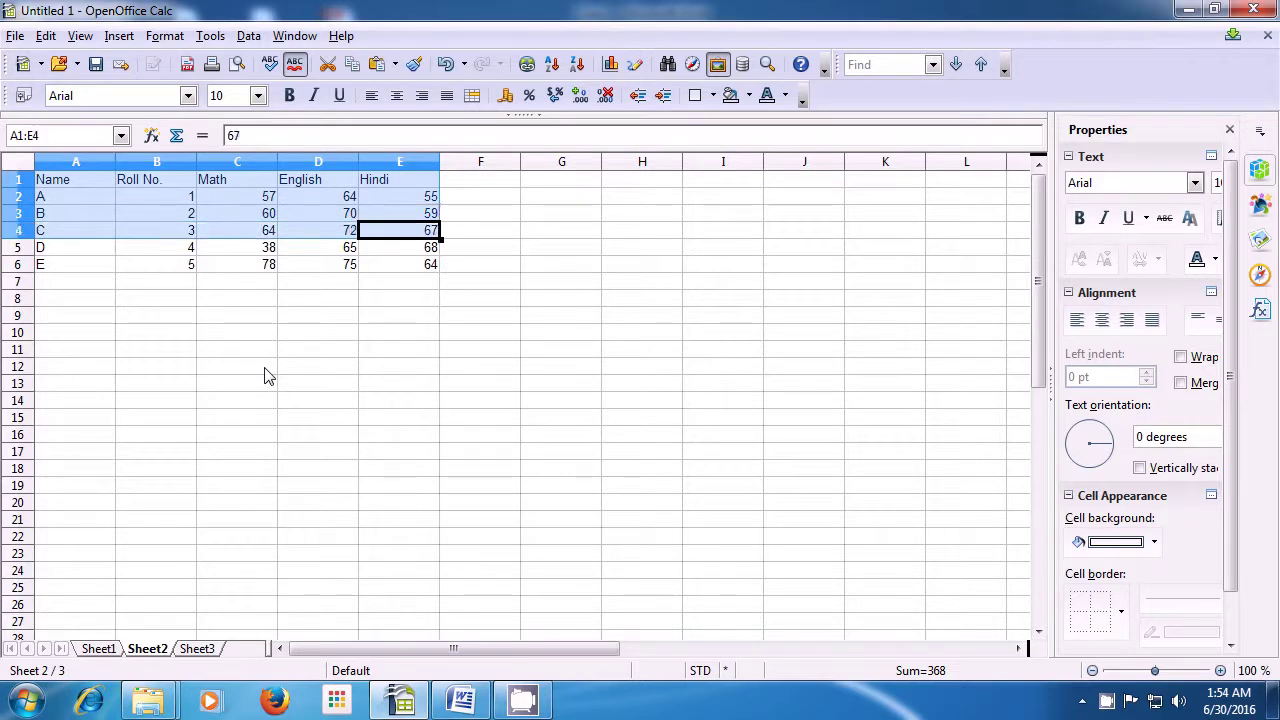
Step: Extend the selection on Sheet2 to the whole marks table A1:E6 and copy it
key(shift+Down)
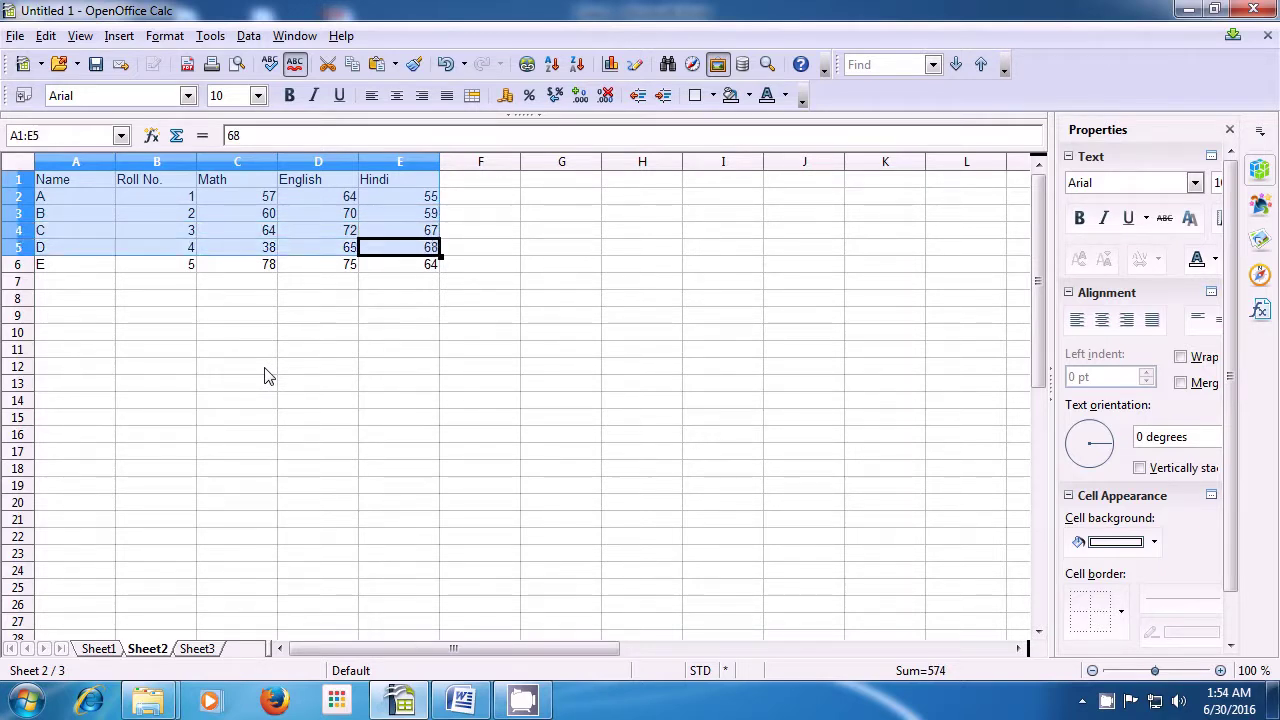
key(shift+Down)
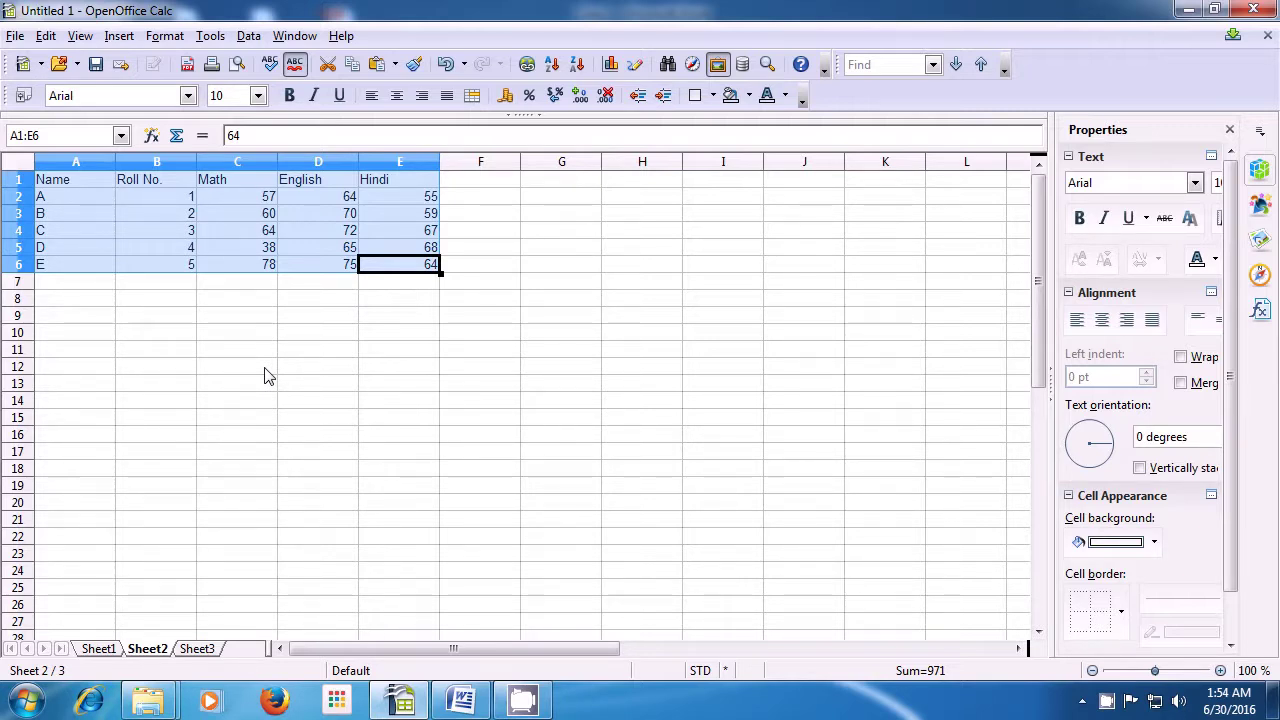
click(45, 36)
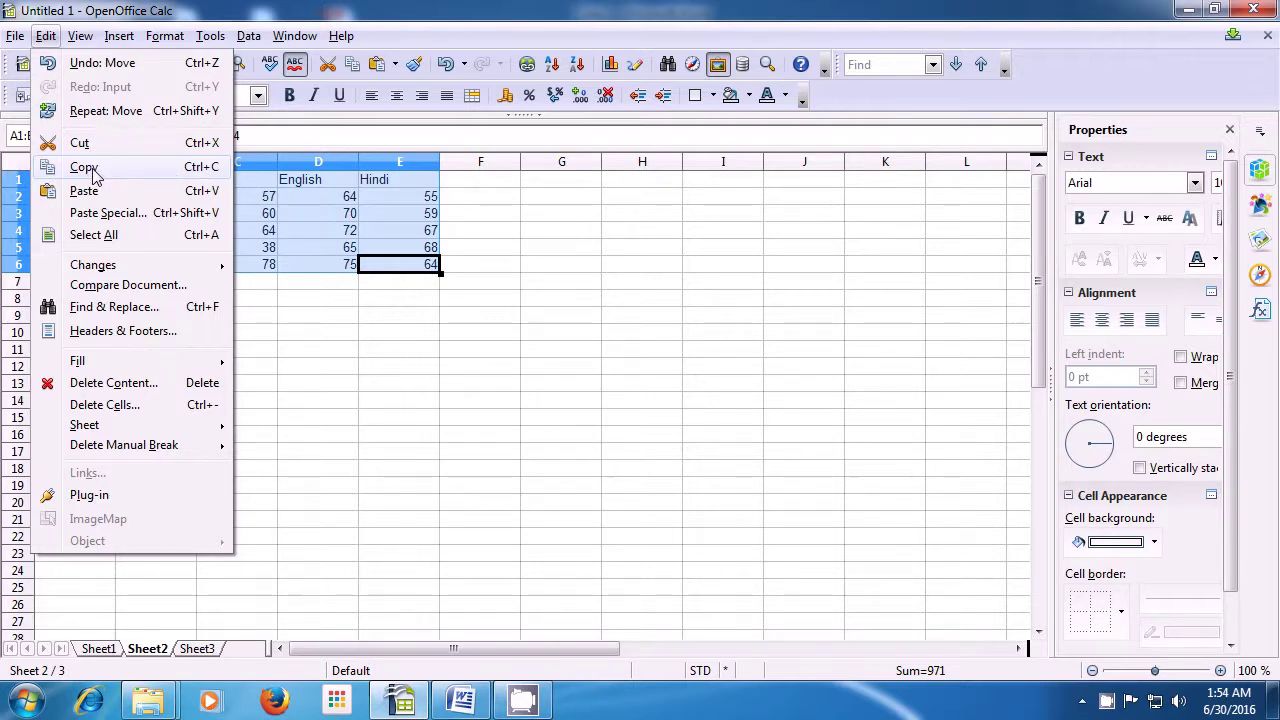
click(84, 167)
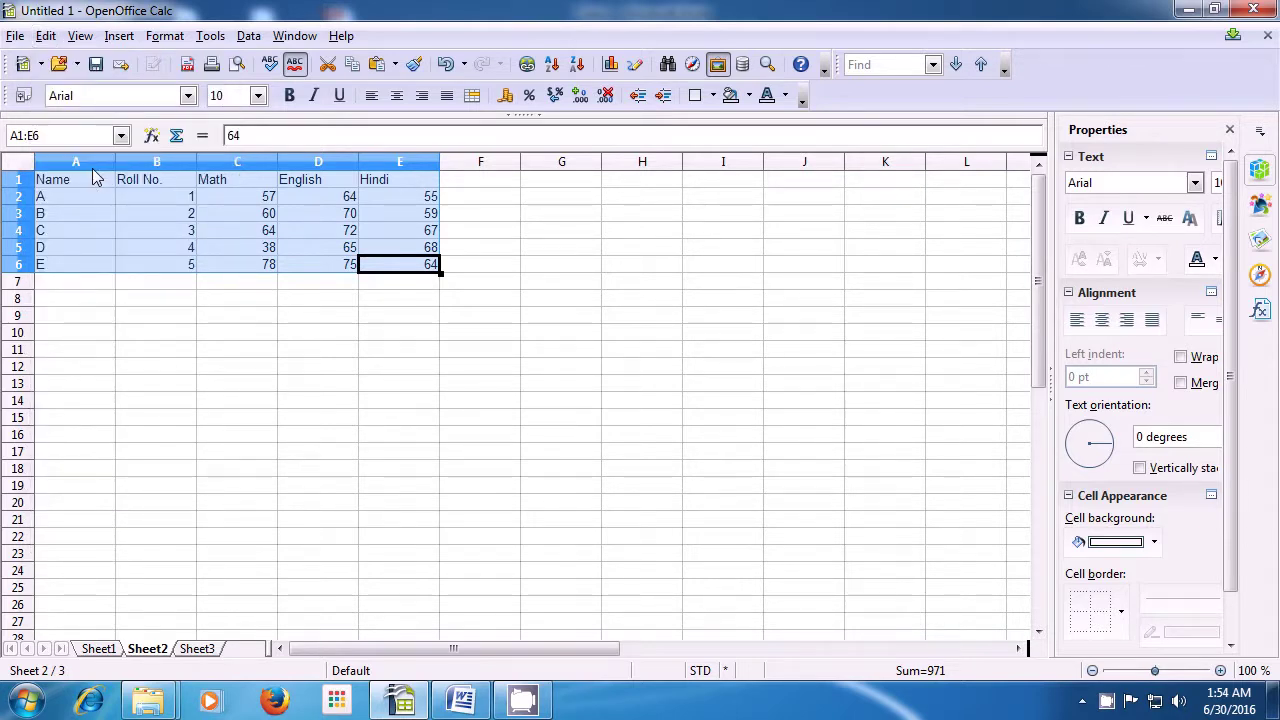
Step: Paste the copied marks table into Sheet1 starting at cell A1 and compare it with the original on Sheet2
click(99, 650)
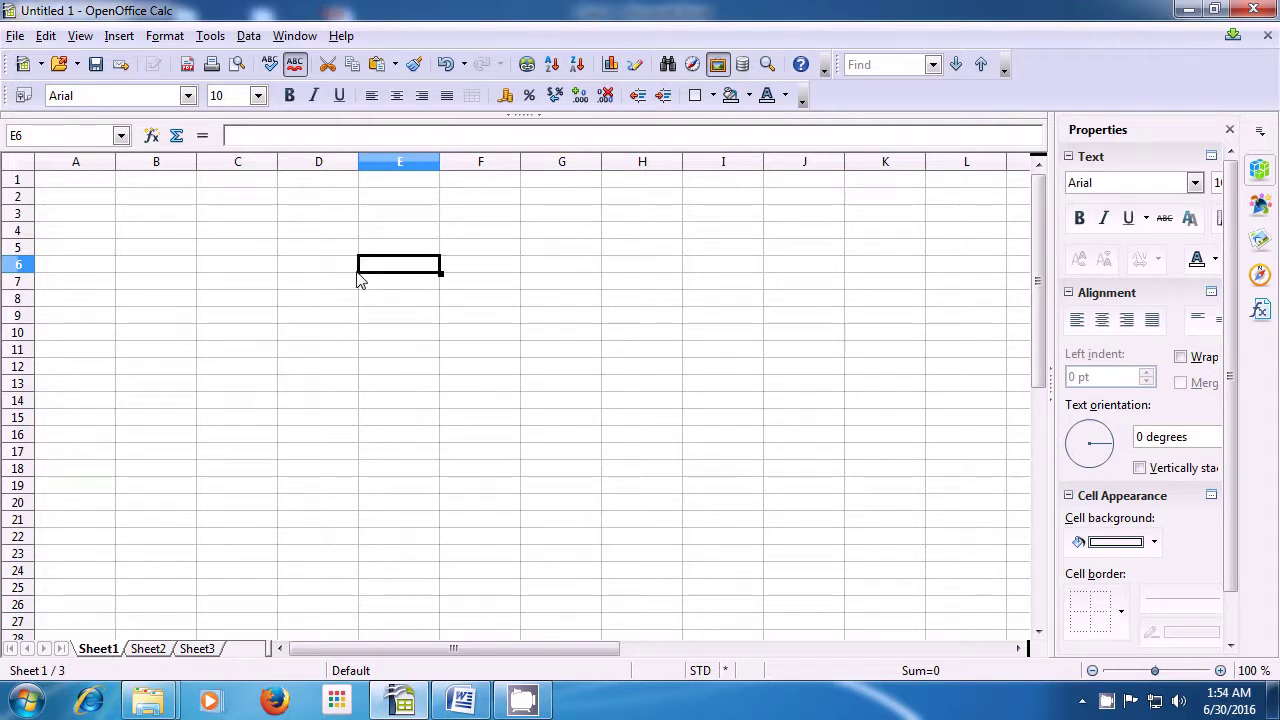
click(72, 185)
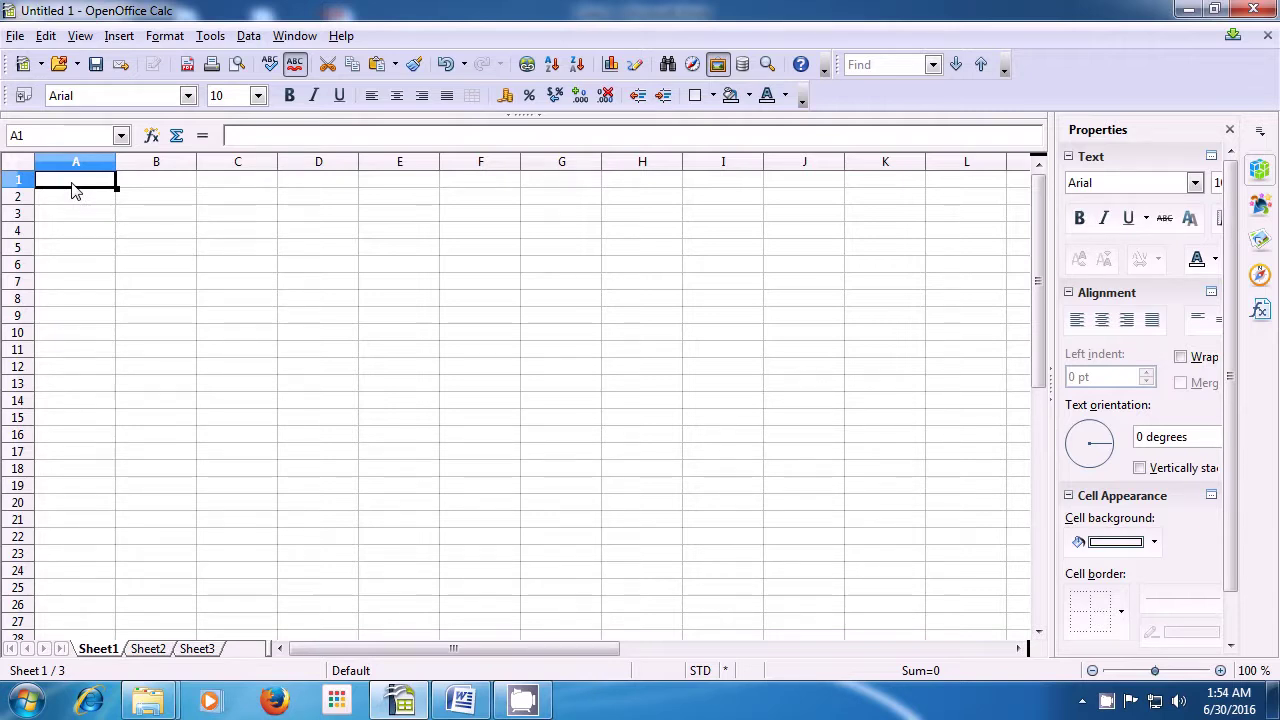
key(ctrl+v)
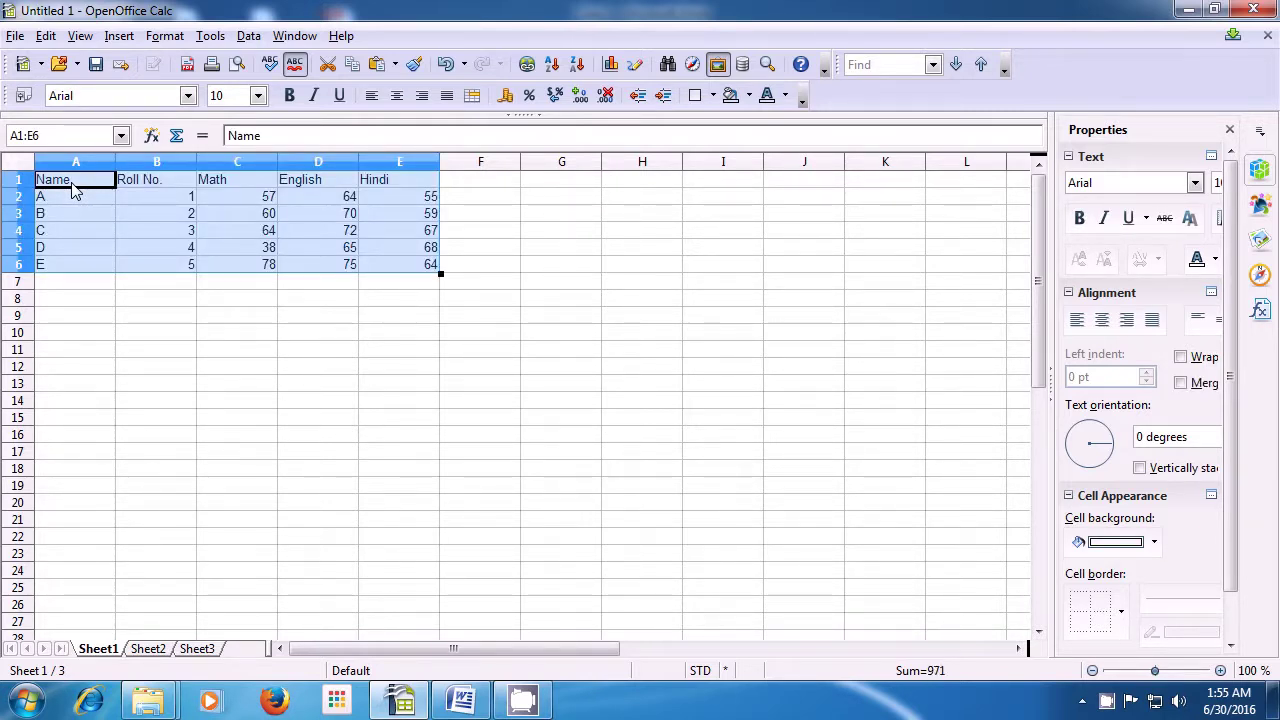
click(215, 320)
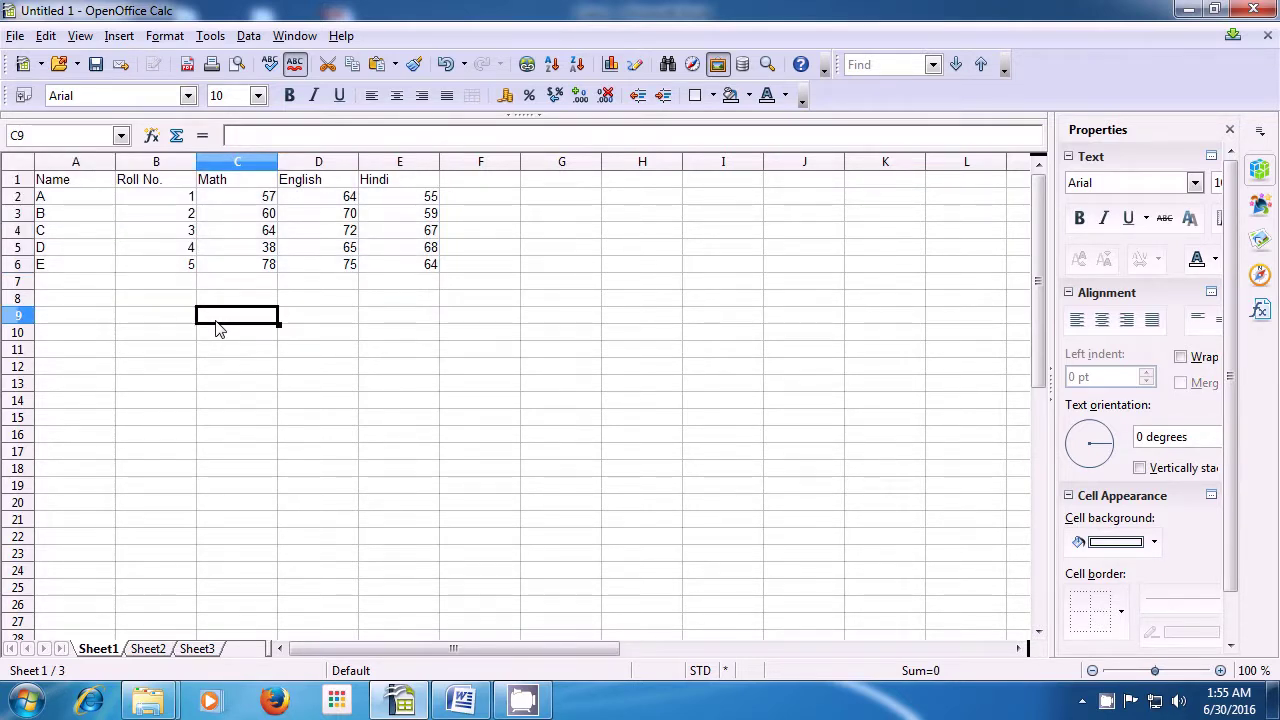
click(156, 650)
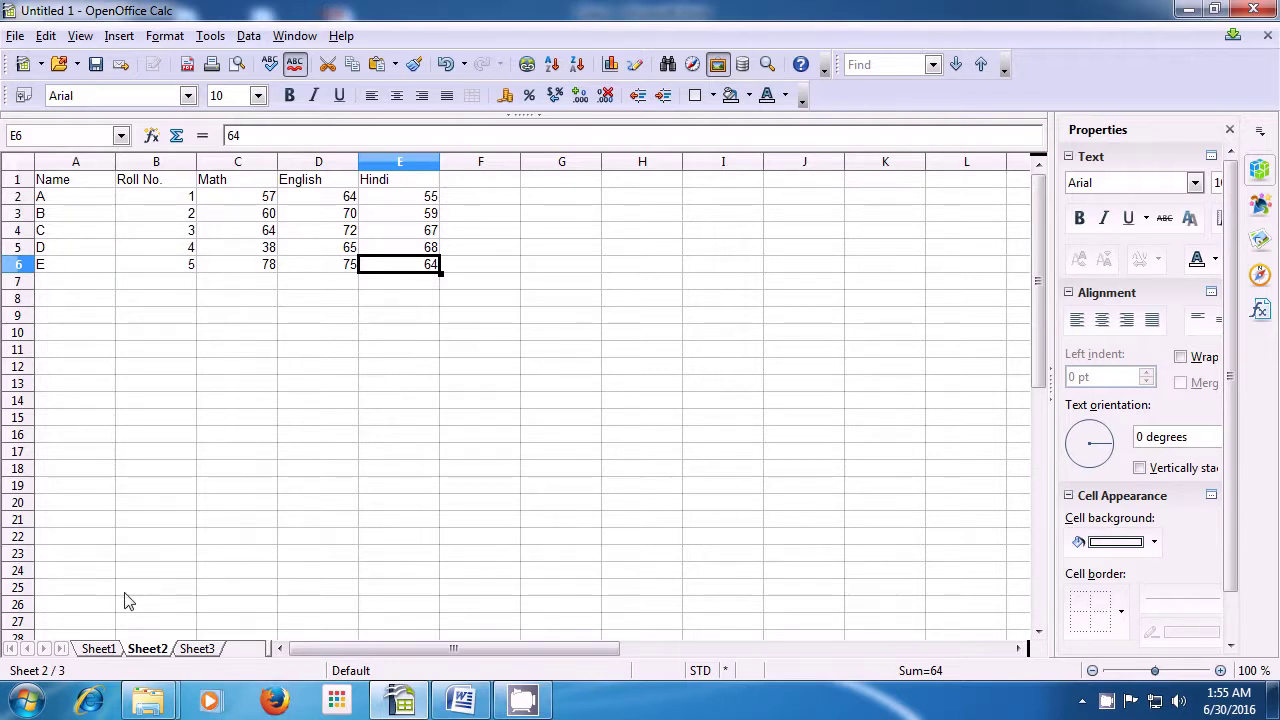
click(99, 650)
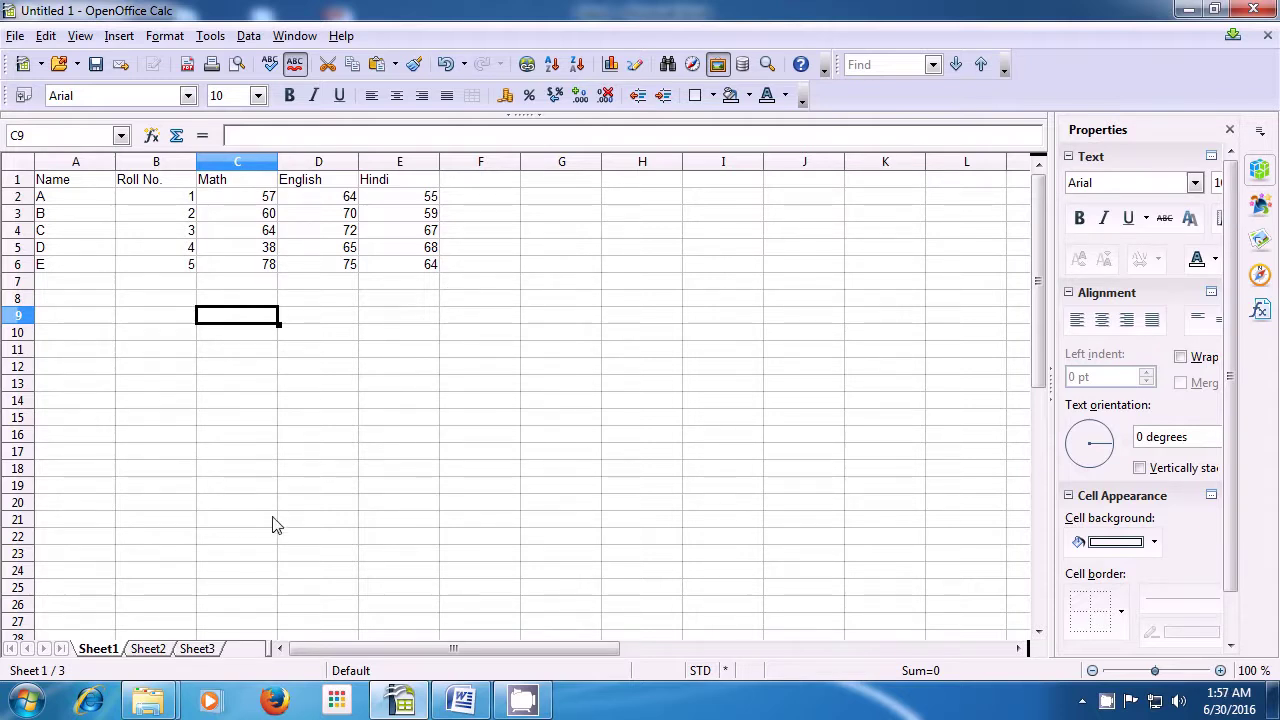
Step: Search Sheet2 for "a" with Find & Replace, continuing from the beginning of the sheet and stepping through the matches
click(147, 650)
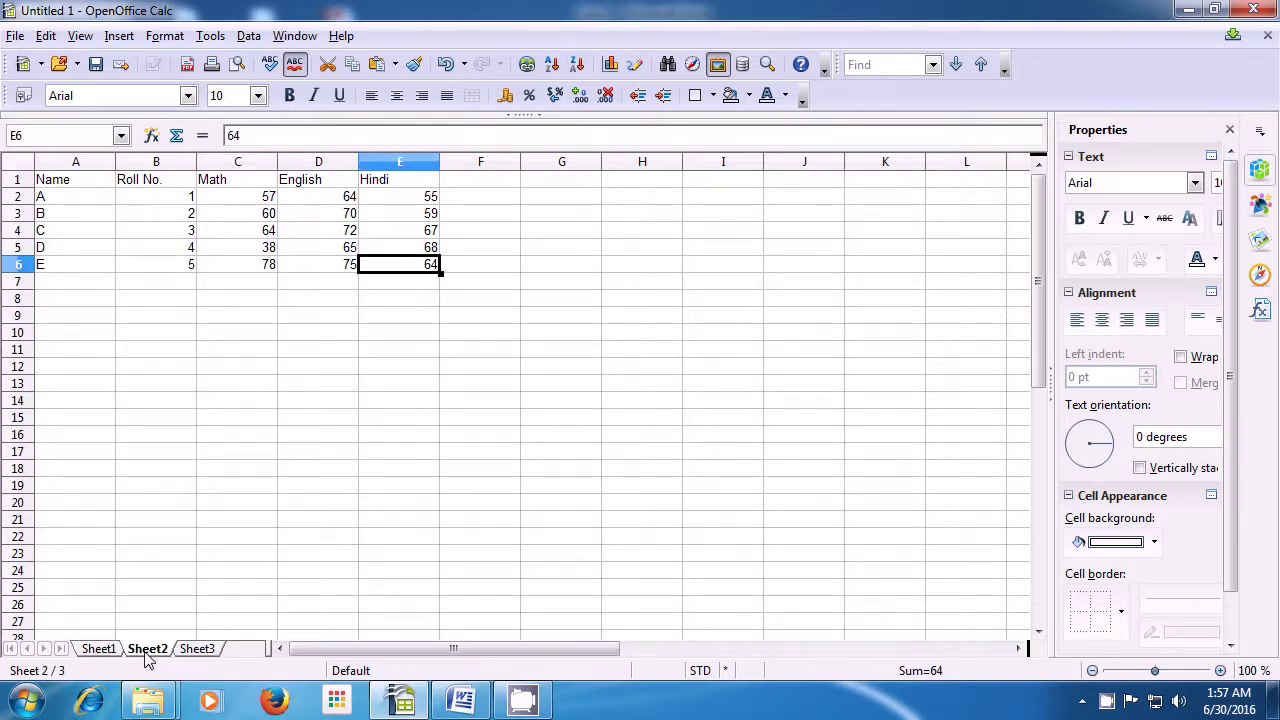
click(313, 347)
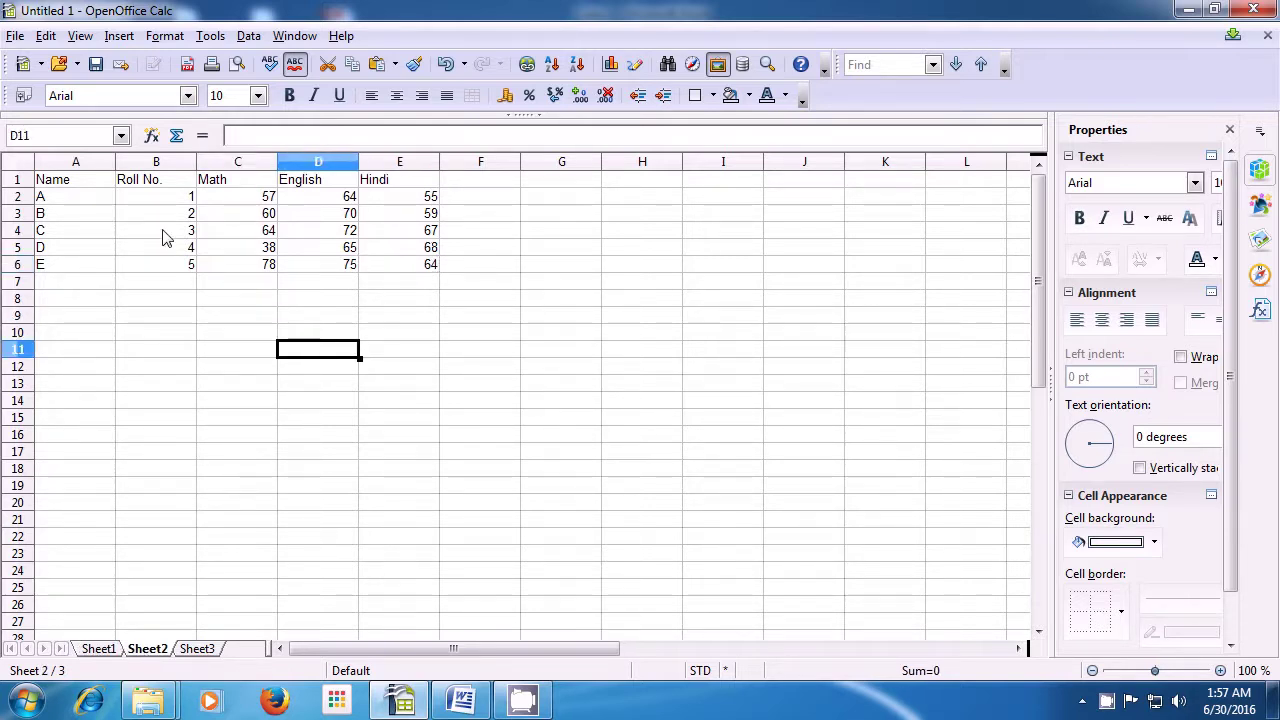
click(44, 36)
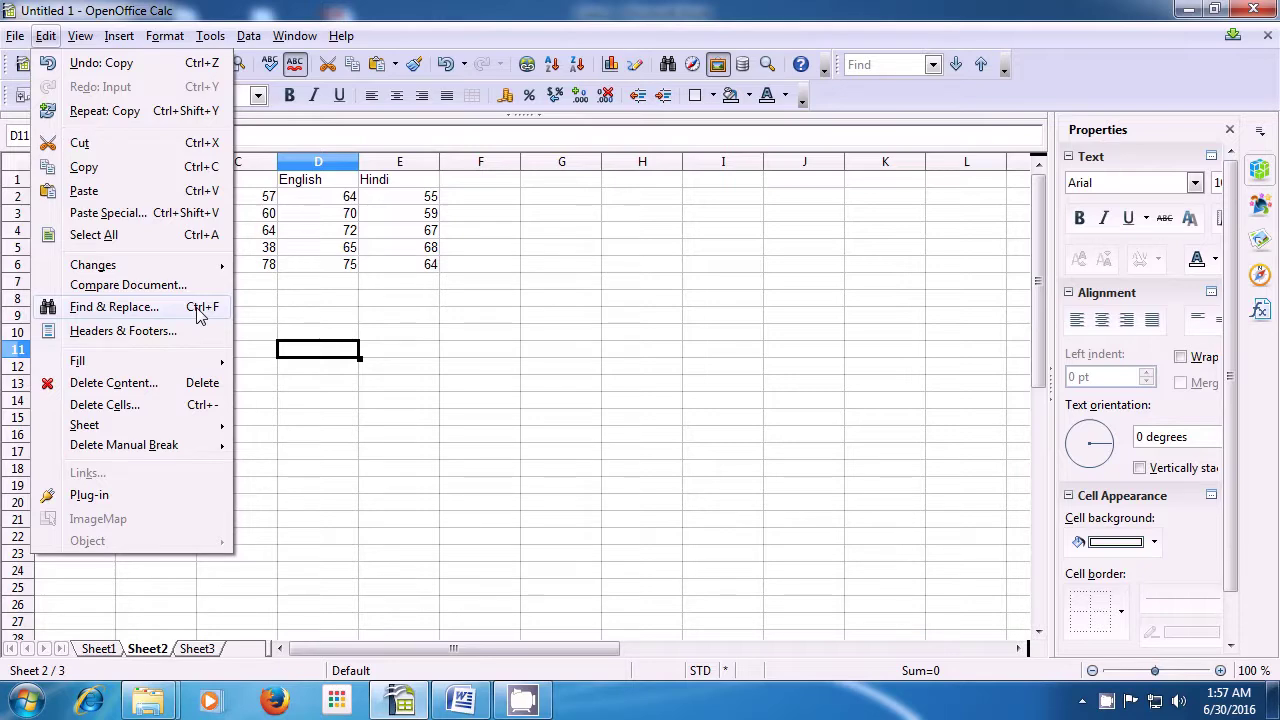
click(113, 307)
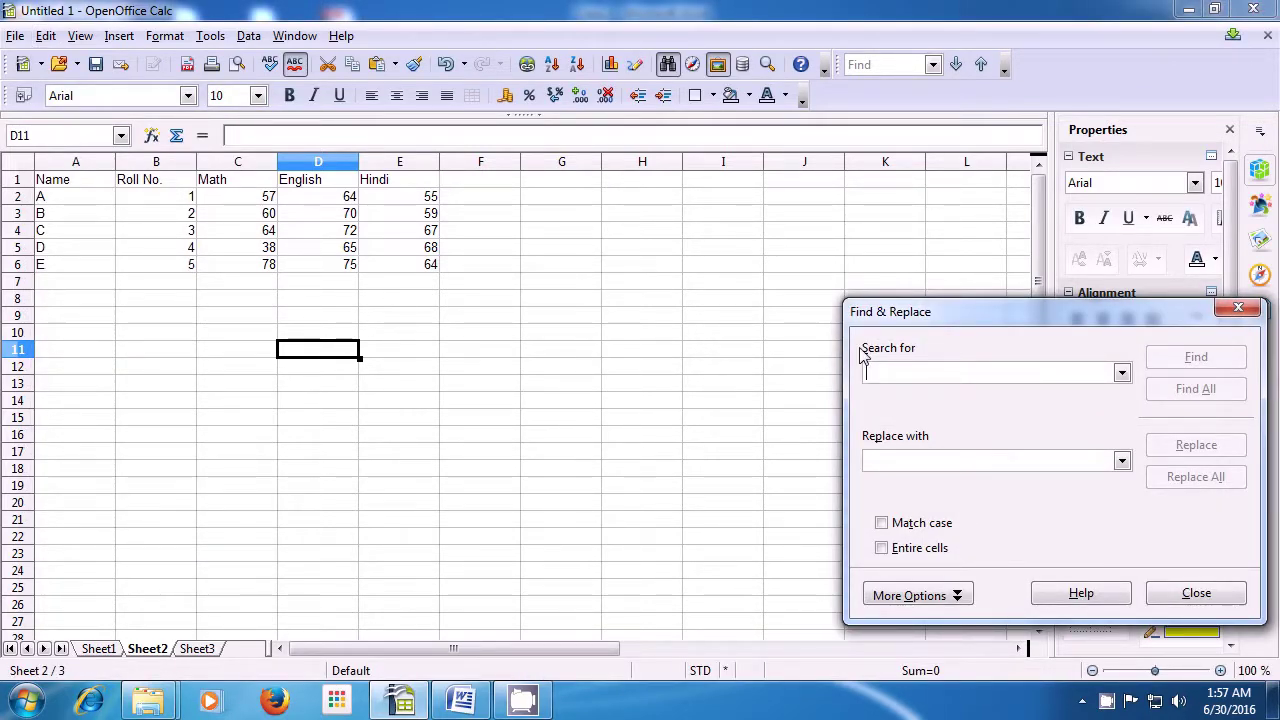
drag(891, 323, 787, 288)
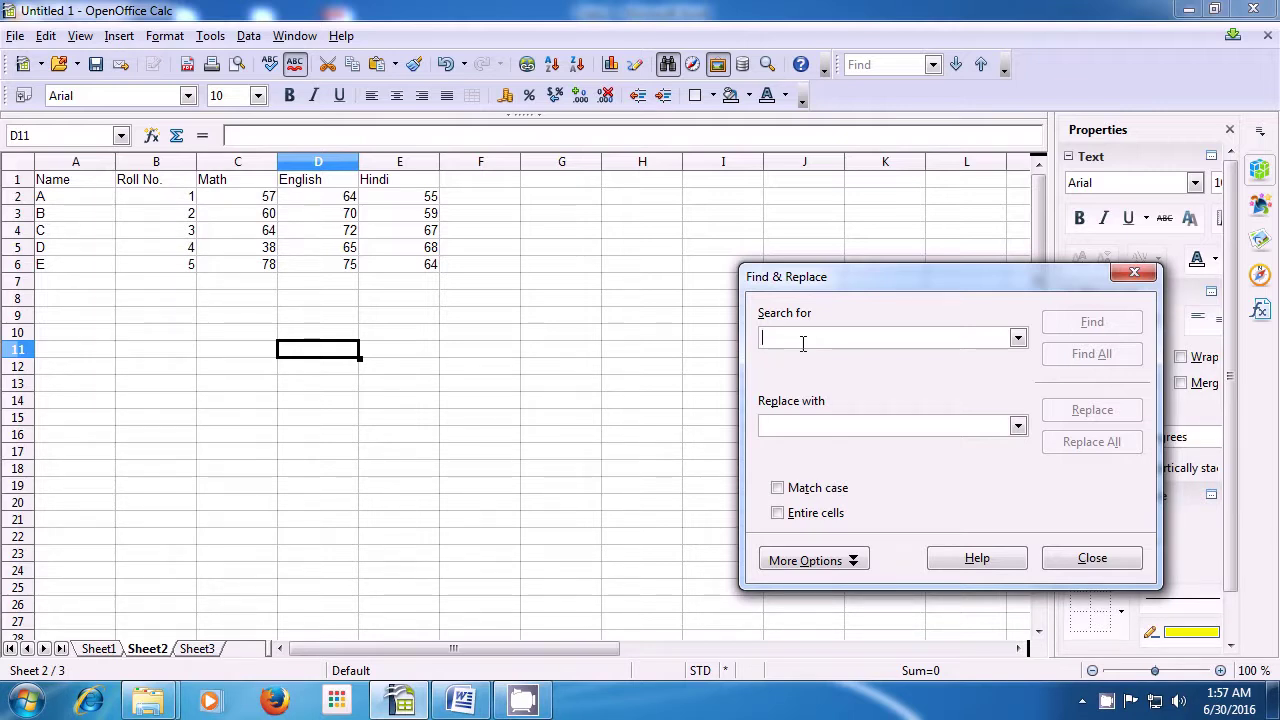
text(a)
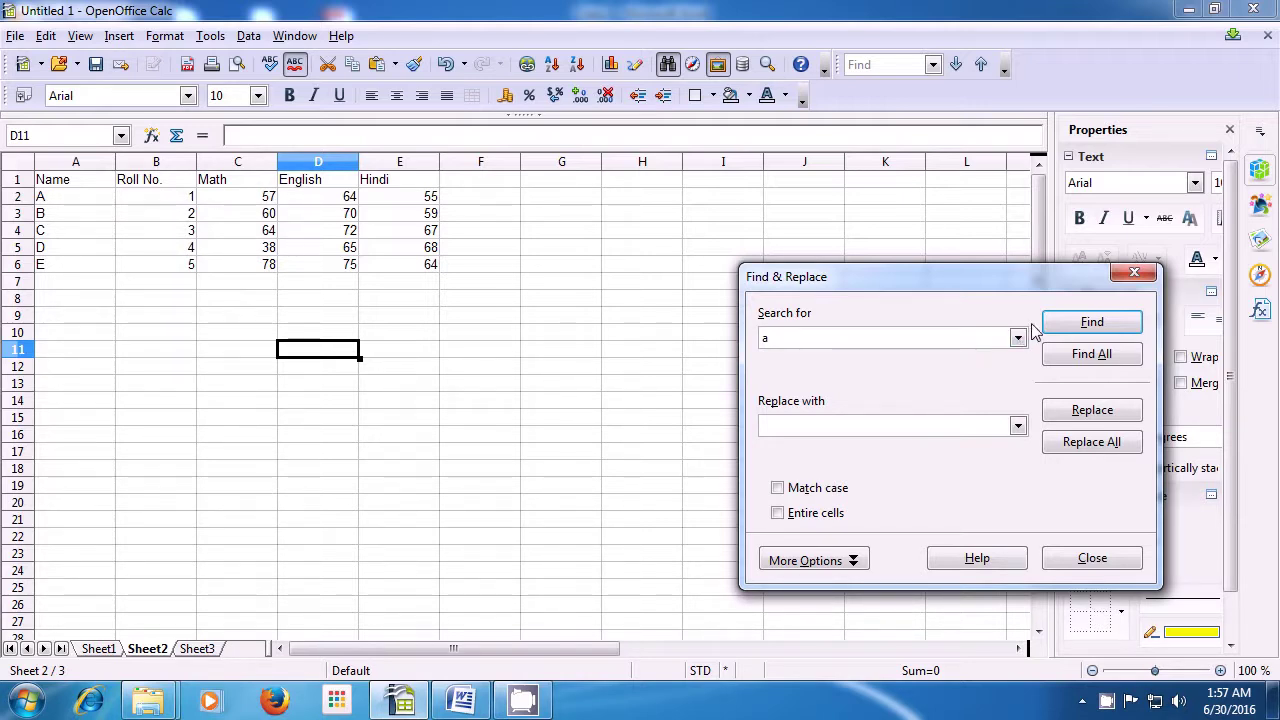
click(1091, 328)
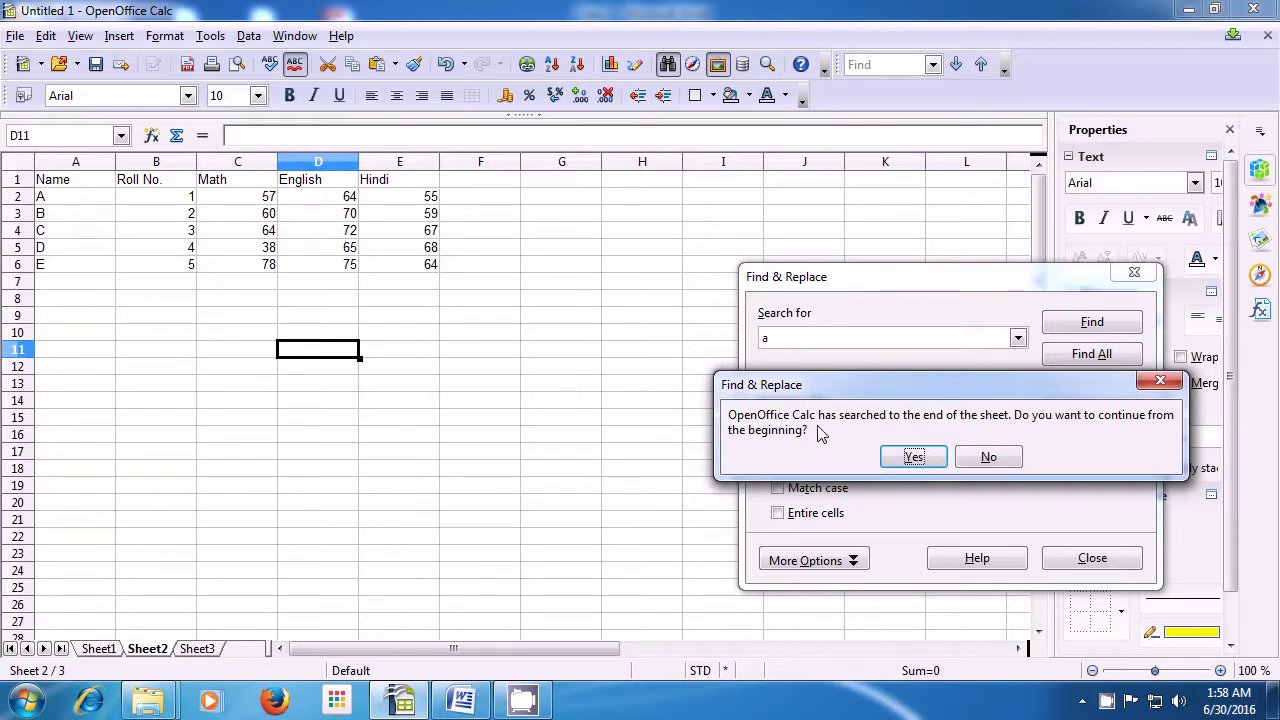
click(903, 457)
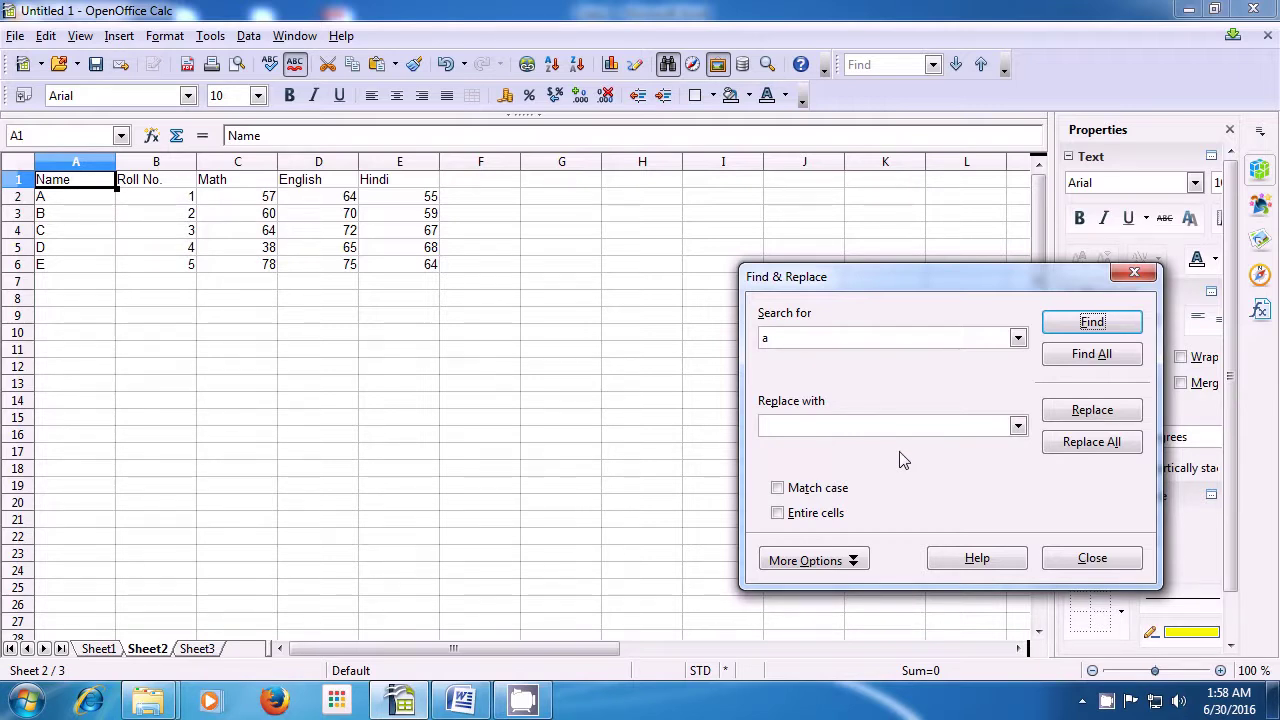
click(1066, 331)
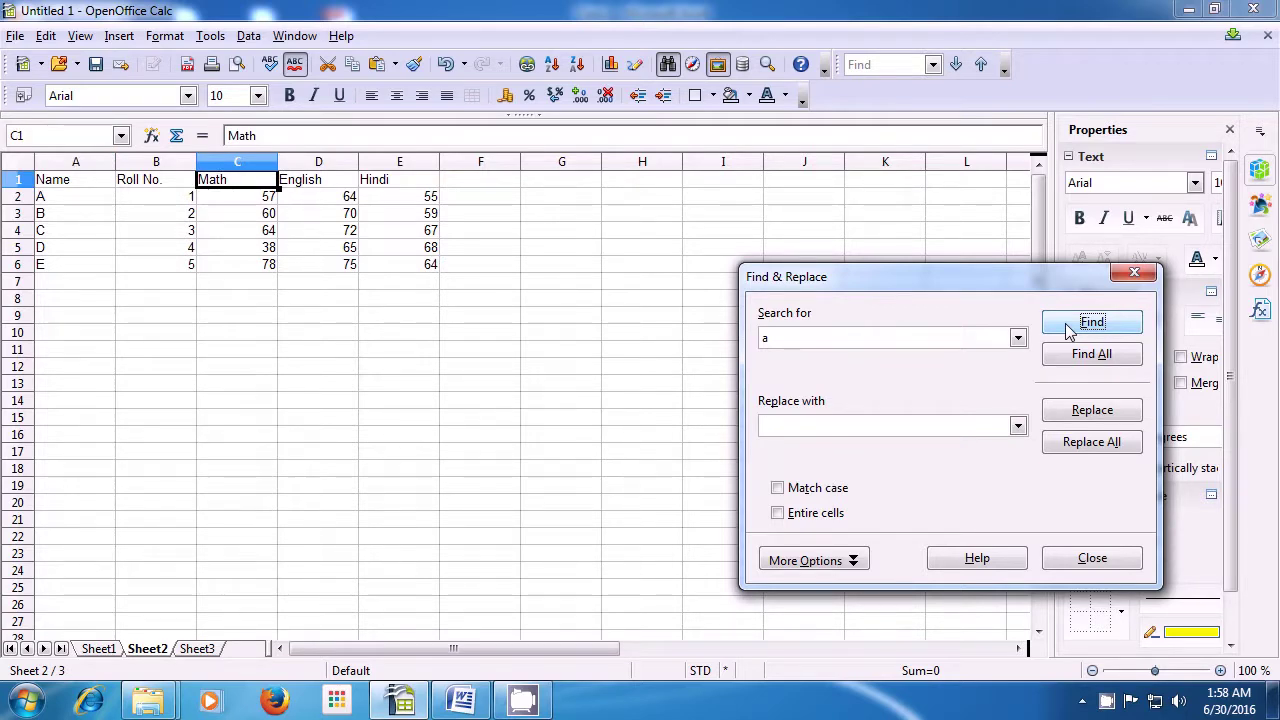
click(1066, 331)
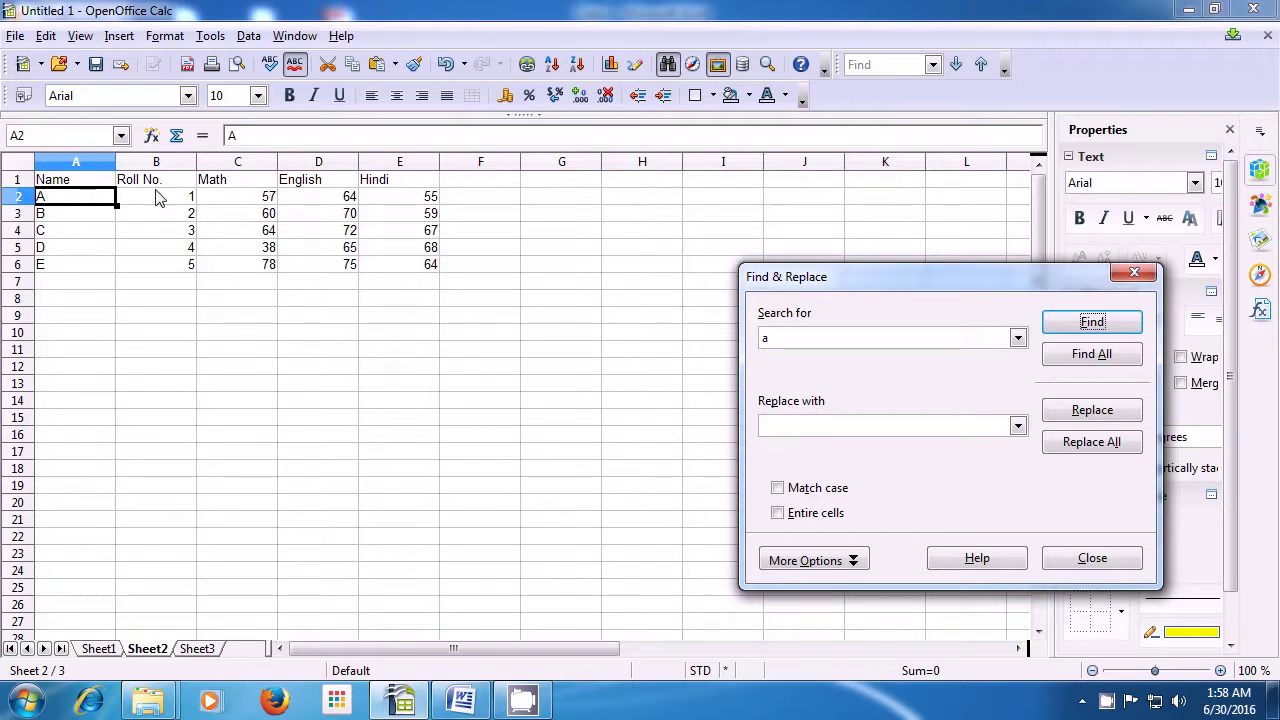
Step: Search Sheet2 for a capital "A" with Match case enabled, continuing from the beginning of the sheet
double_click(777, 336)
text(A)
click(778, 490)
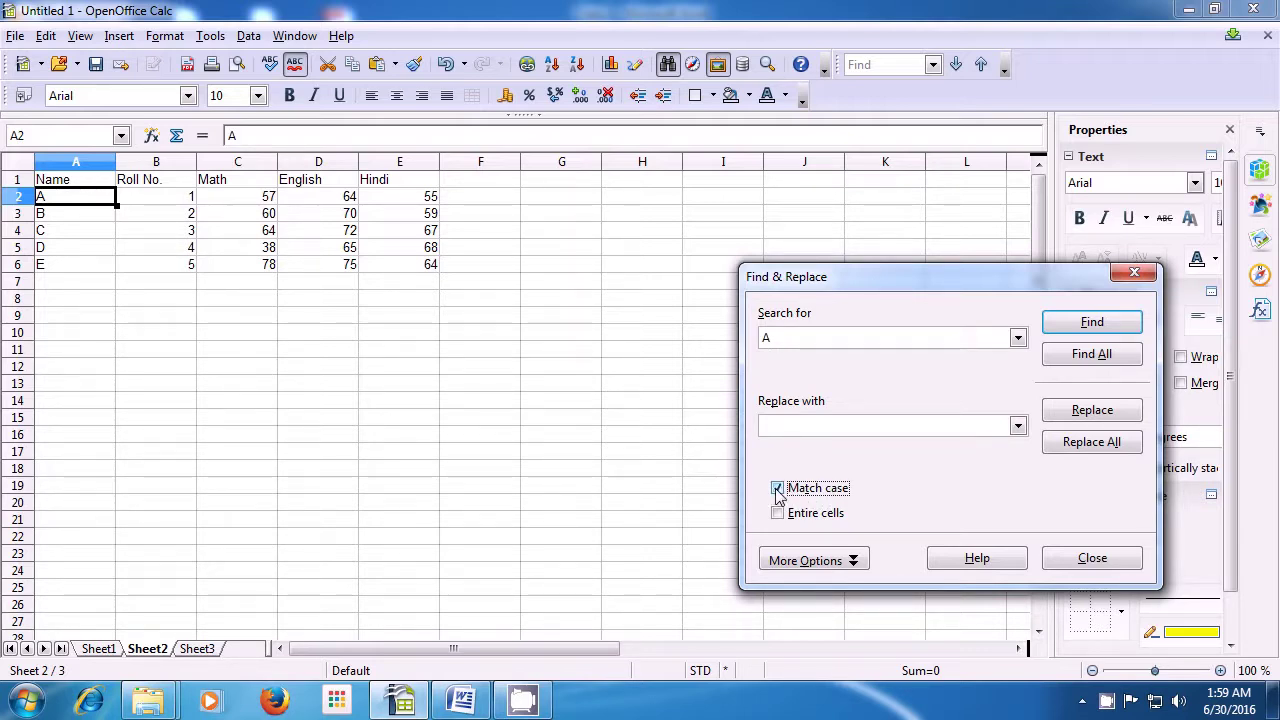
double_click(768, 338)
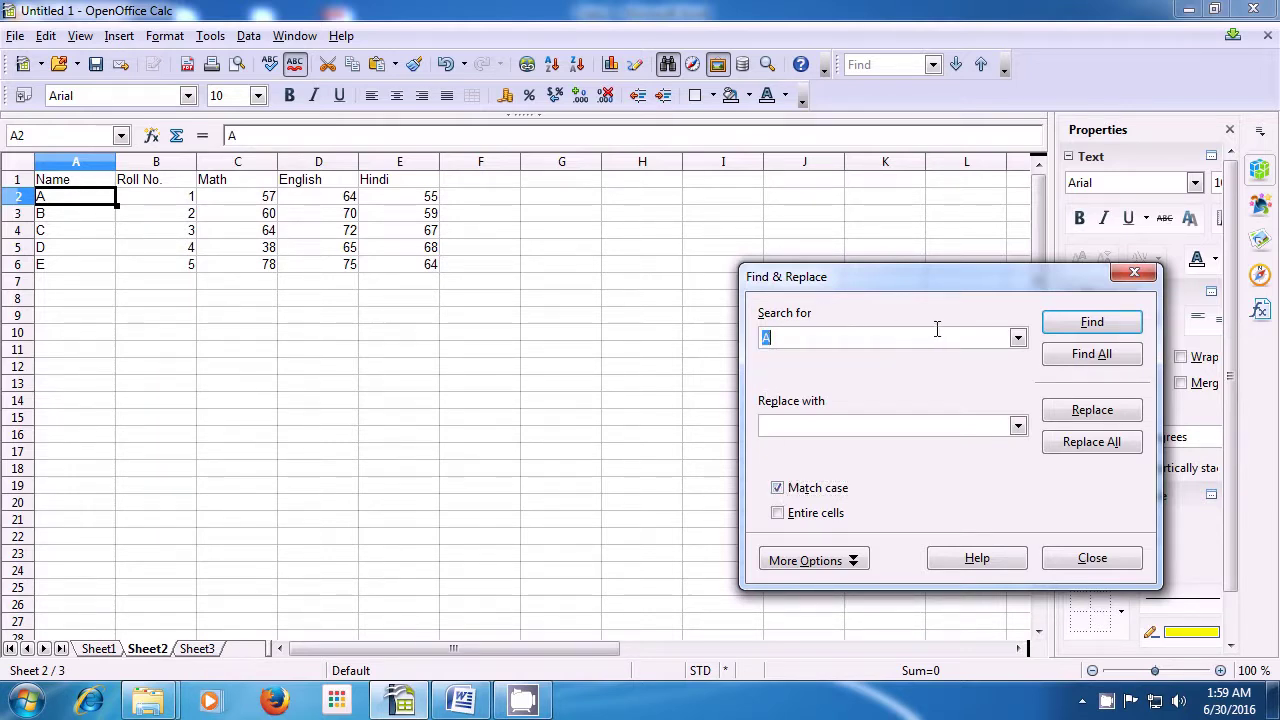
click(1071, 334)
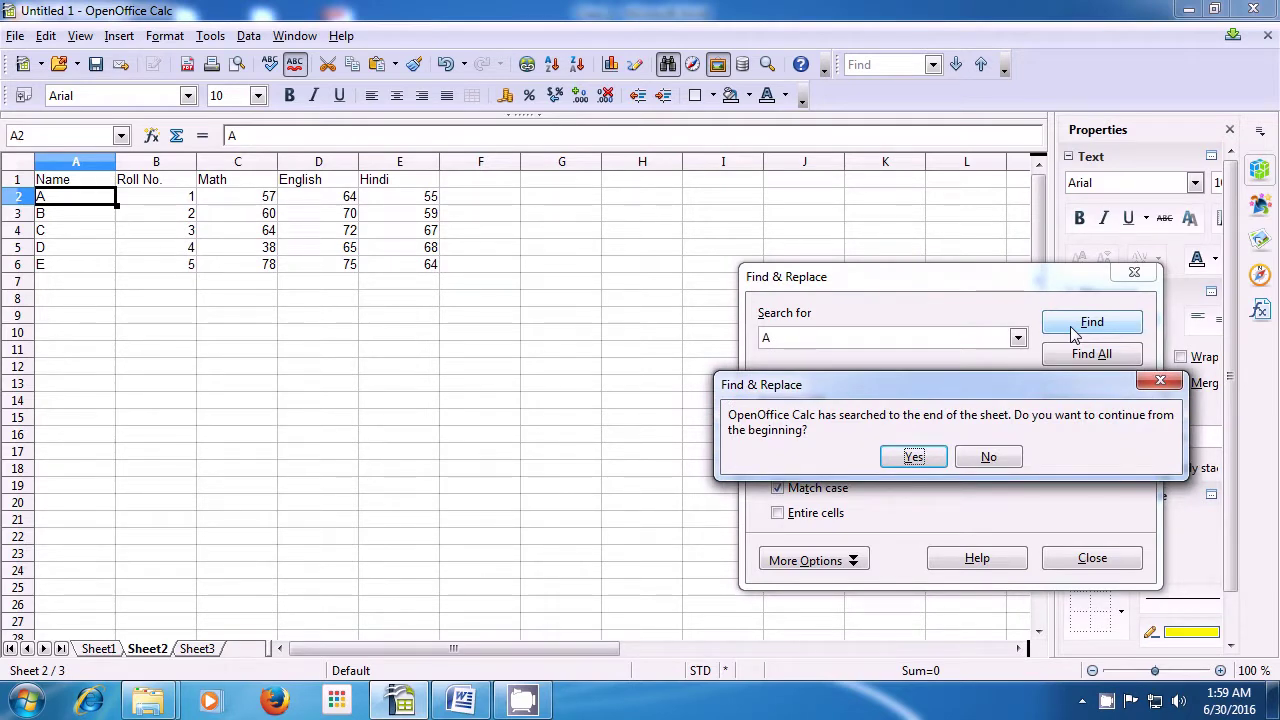
click(914, 457)
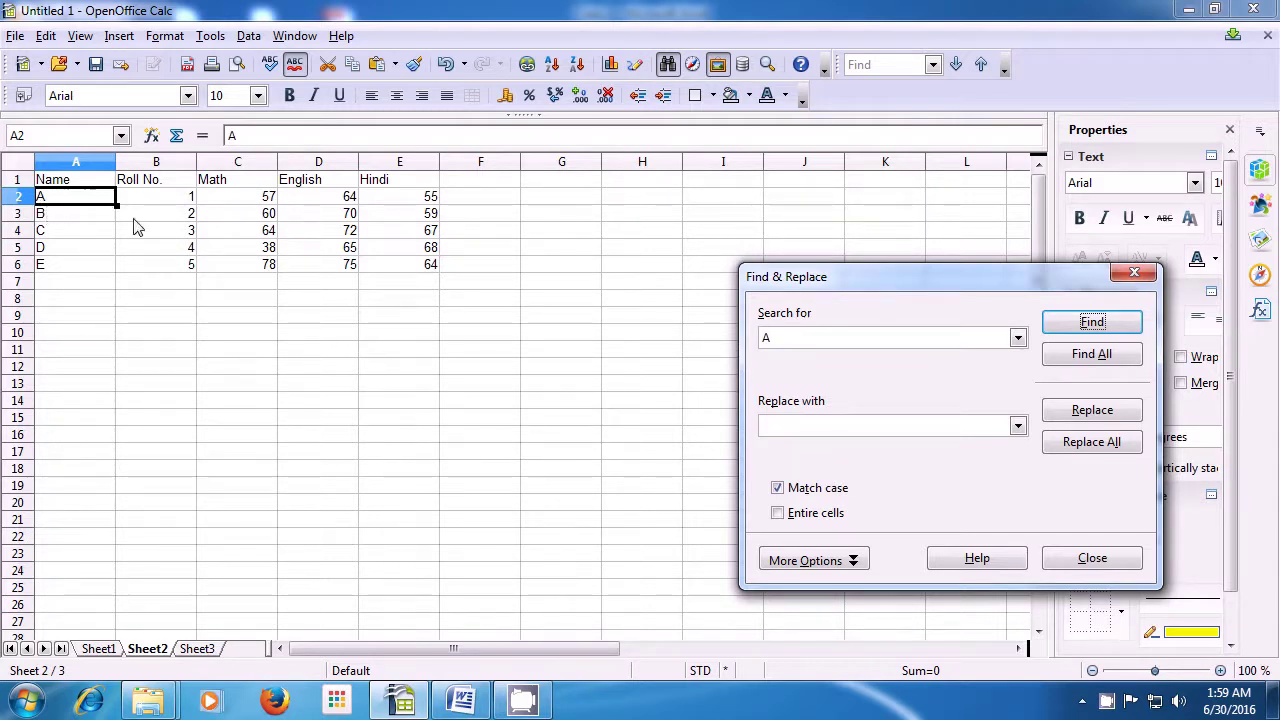
Step: Replace the matched letter A in cell A2 with the student's name in capitals
click(800, 427)
click(800, 426)
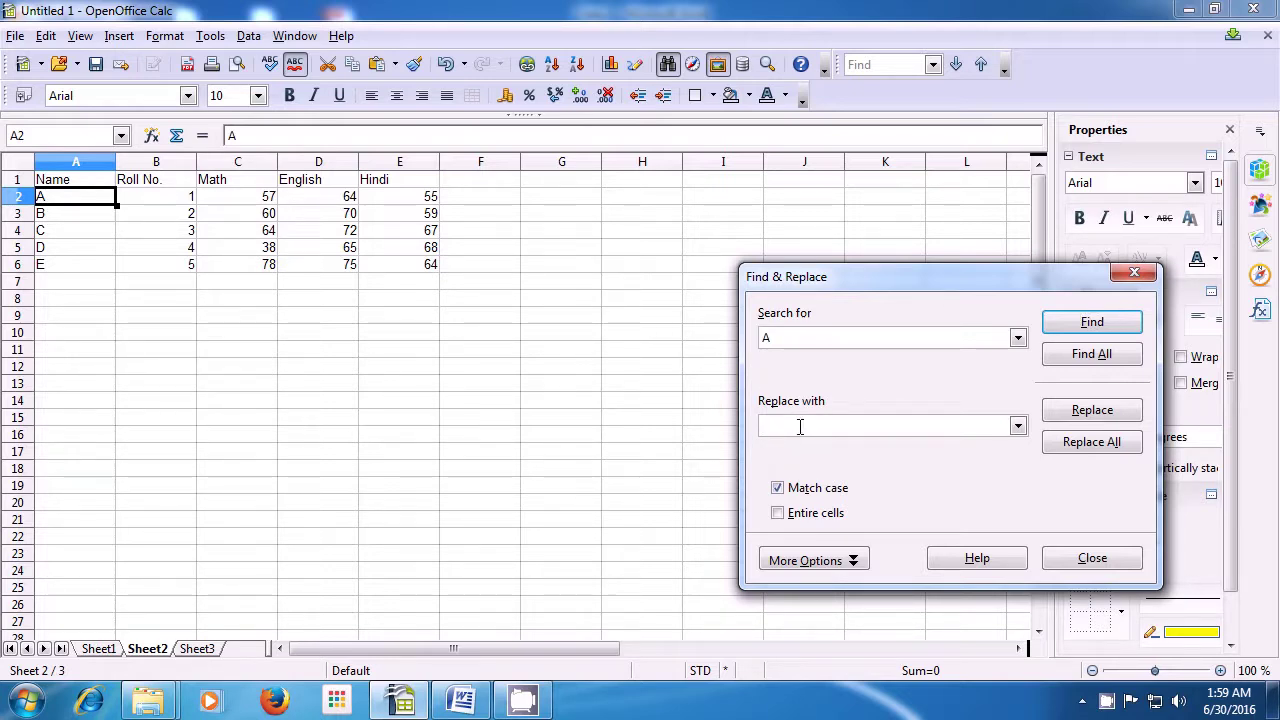
text(AMAN)
click(1075, 418)
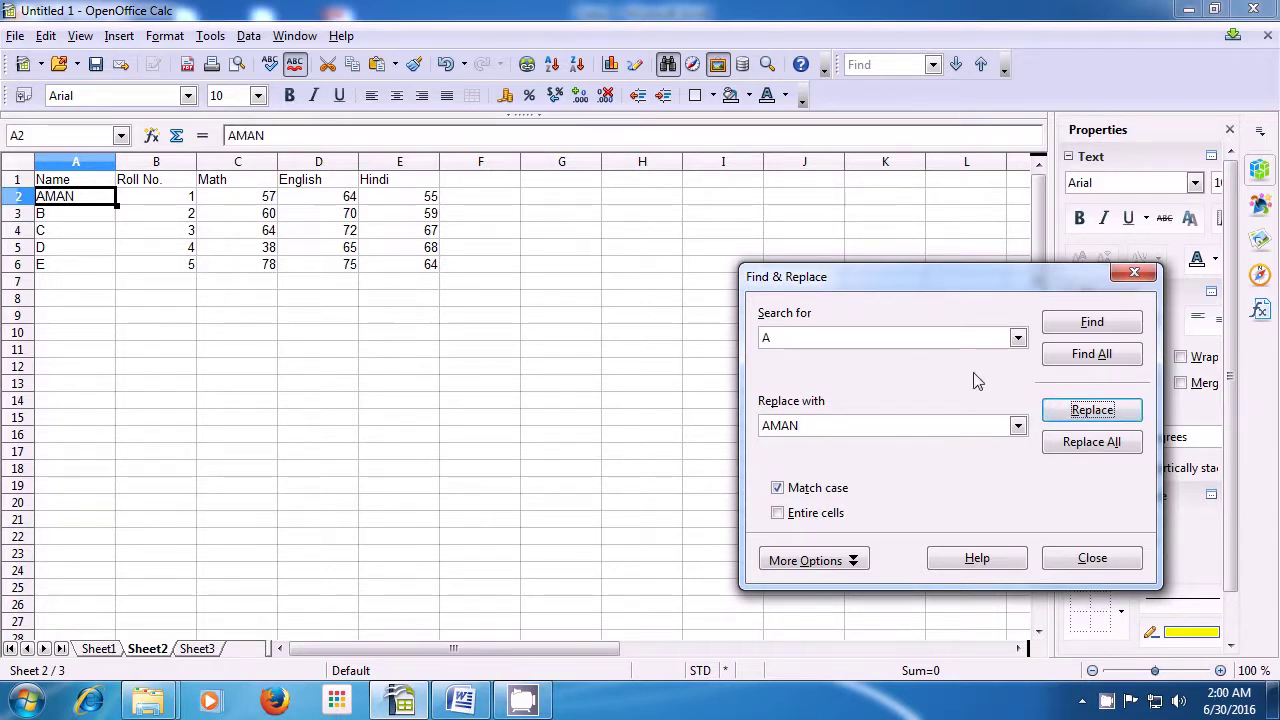
Step: Search Sheet2 for a lowercase "b" with Match case enabled, continuing from the beginning of the sheet
click(824, 337)
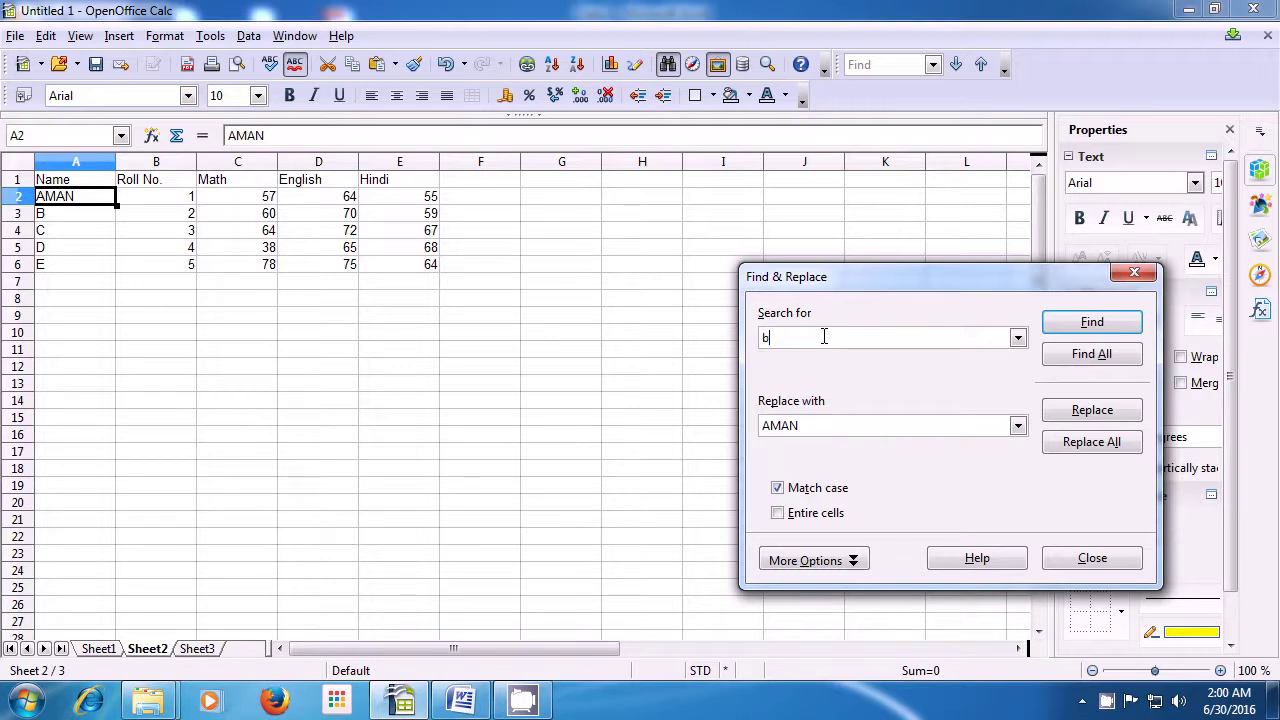
key(BackSpace)
key(ctrl+z)
click(824, 336)
key(BackSpace)
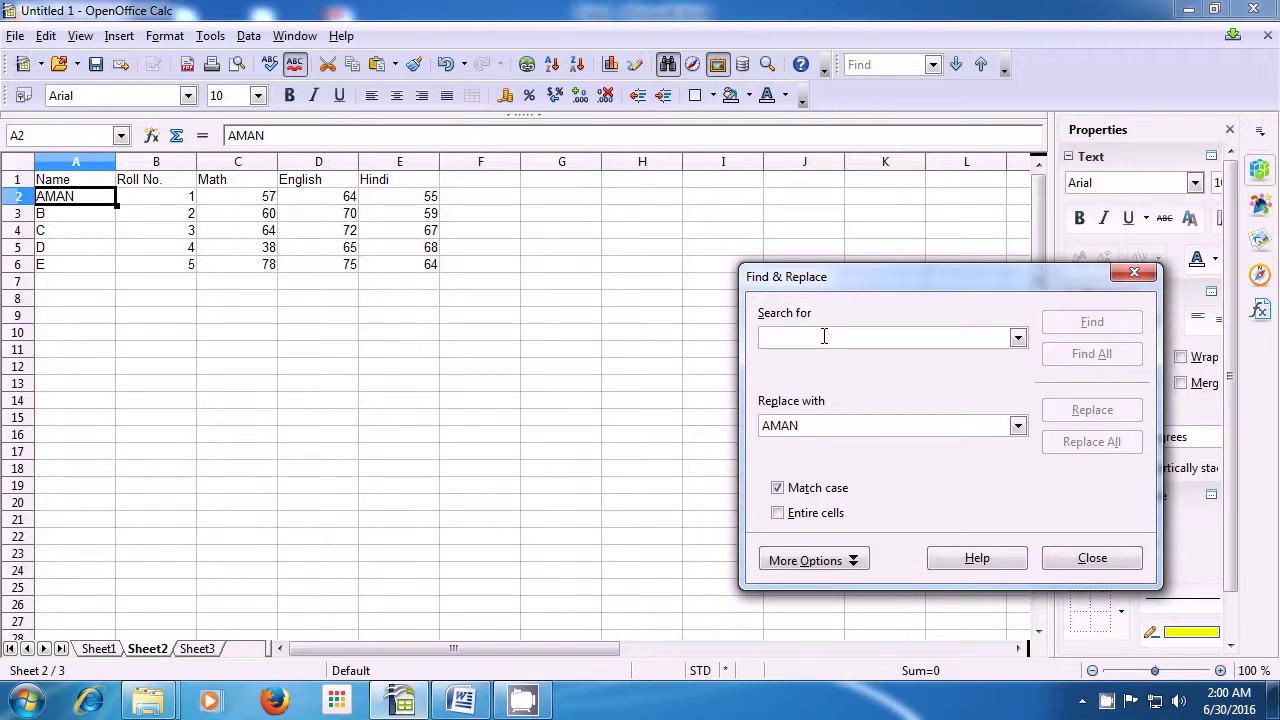
text(B)
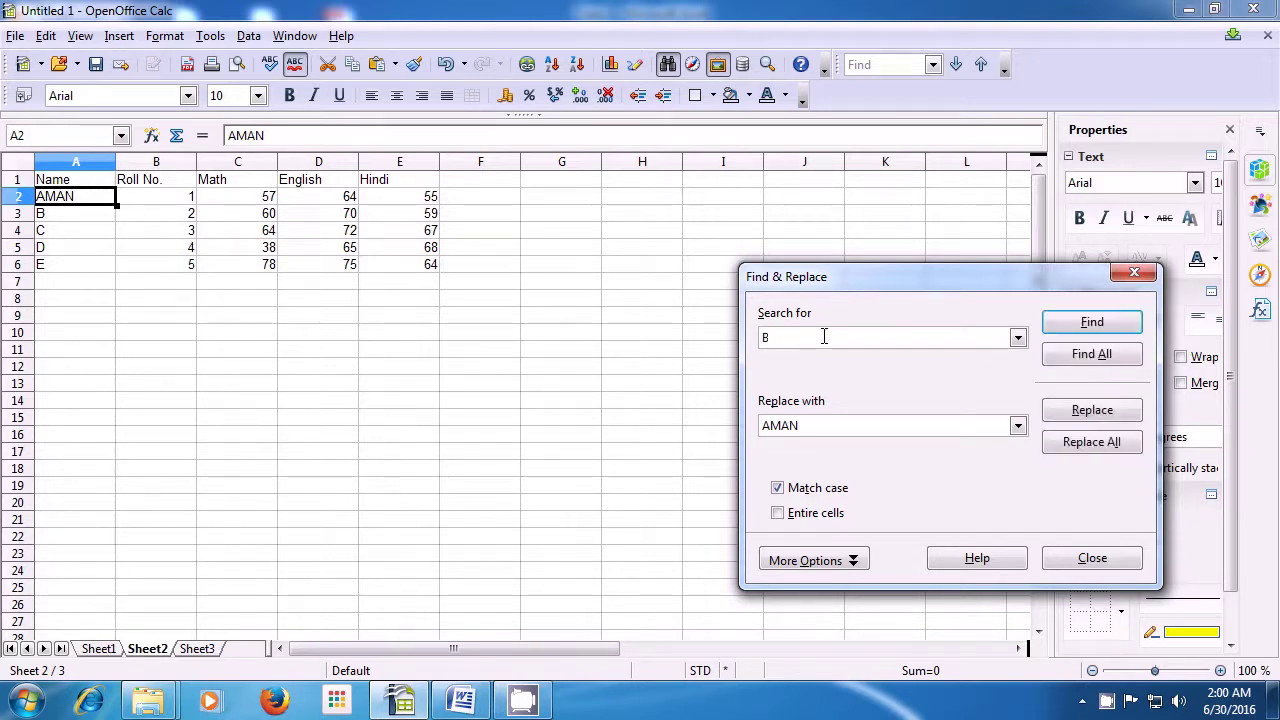
key(BackSpace)
text(b)
click(1062, 327)
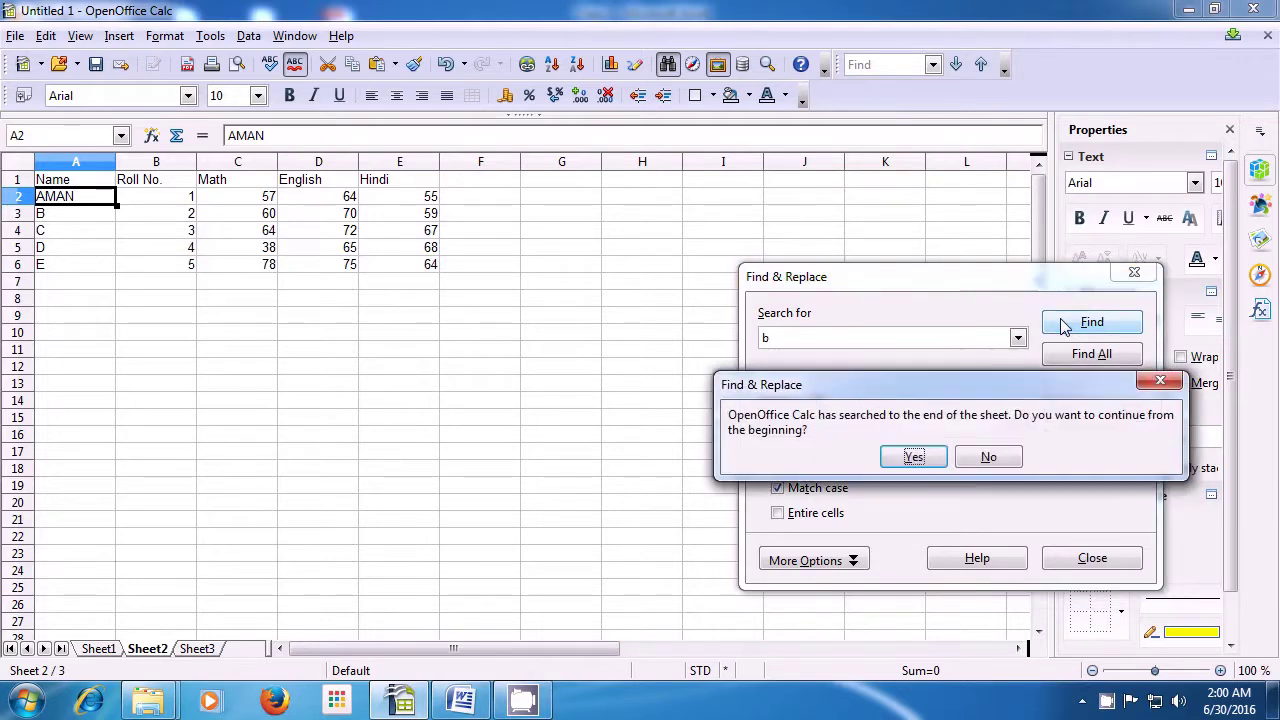
click(937, 469)
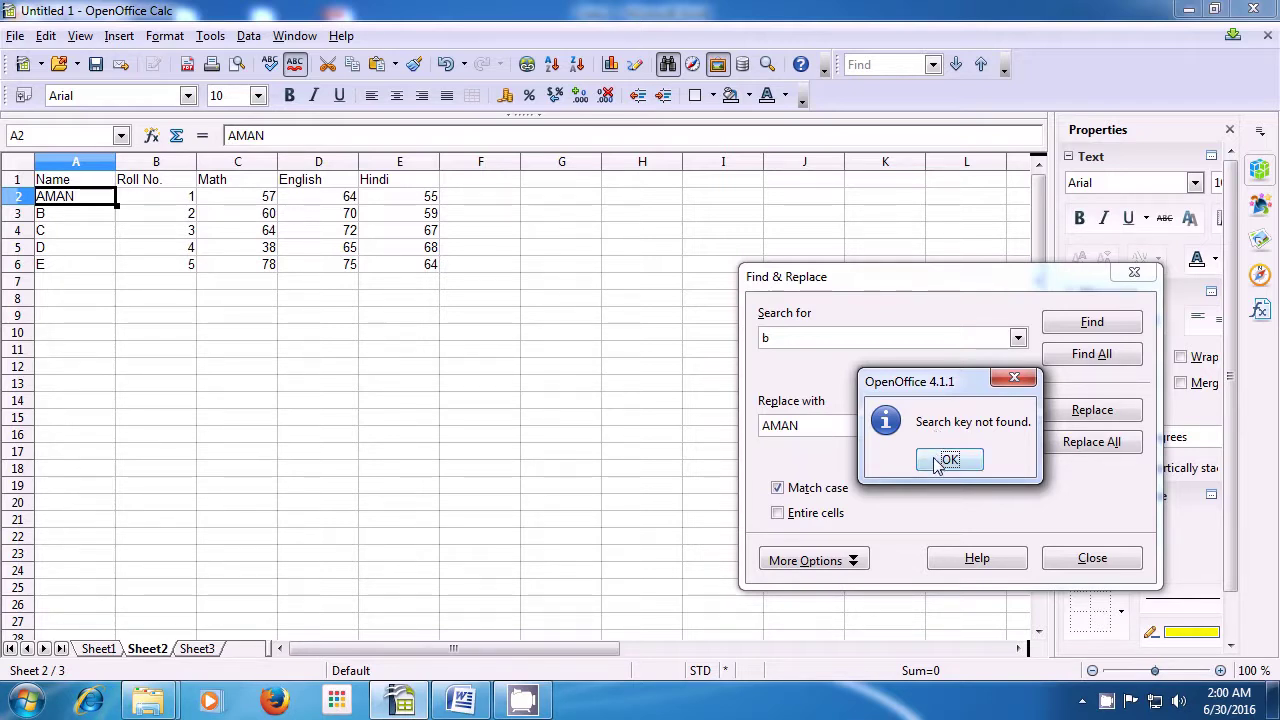
click(948, 460)
Step: Find the capital "B" and replace it in cell A3 with the student's name in capitals
double_click(802, 337)
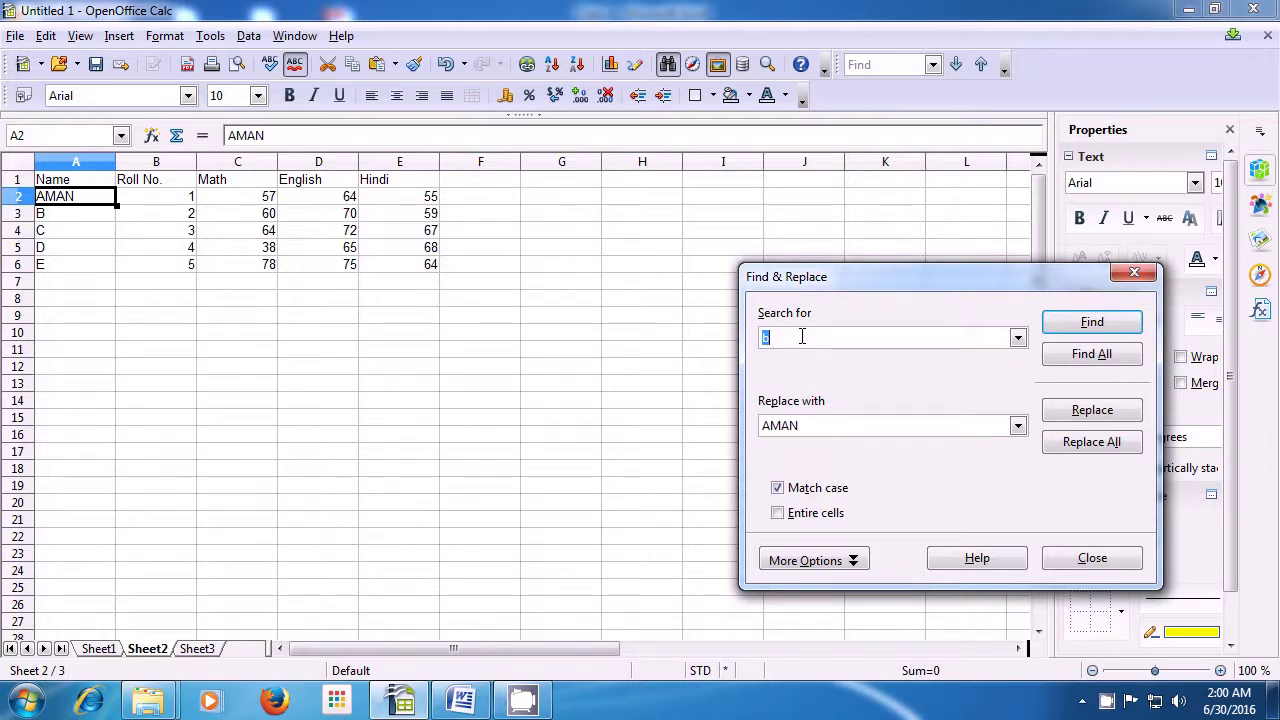
text(B)
click(1092, 322)
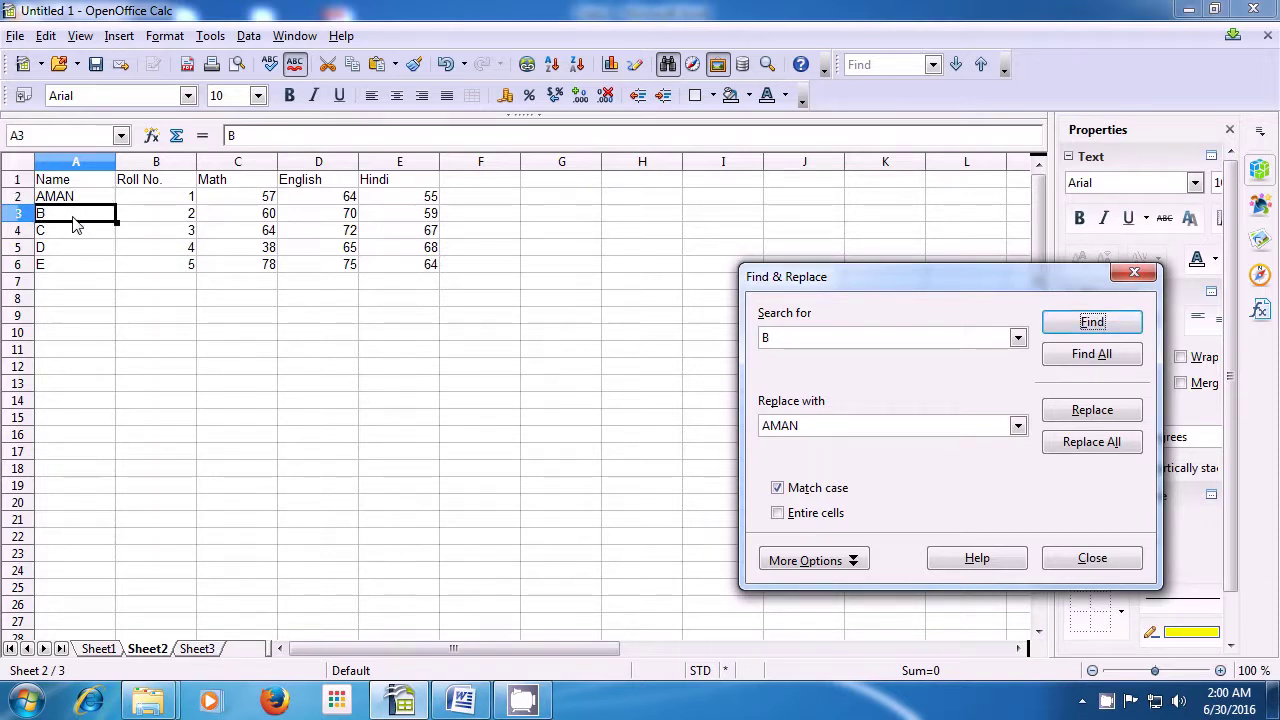
click(816, 424)
key(BackSpace)
key(BackSpace)
key(BackSpace)
key(BackSpace)
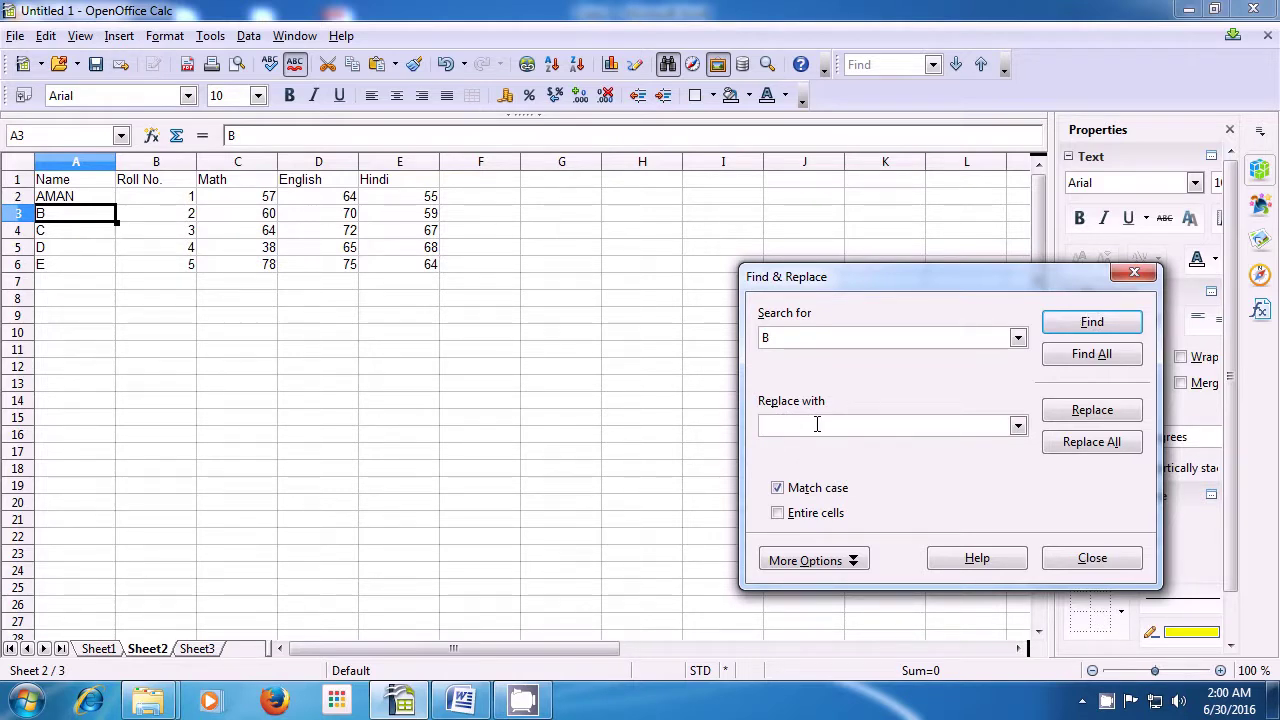
text(BHA)
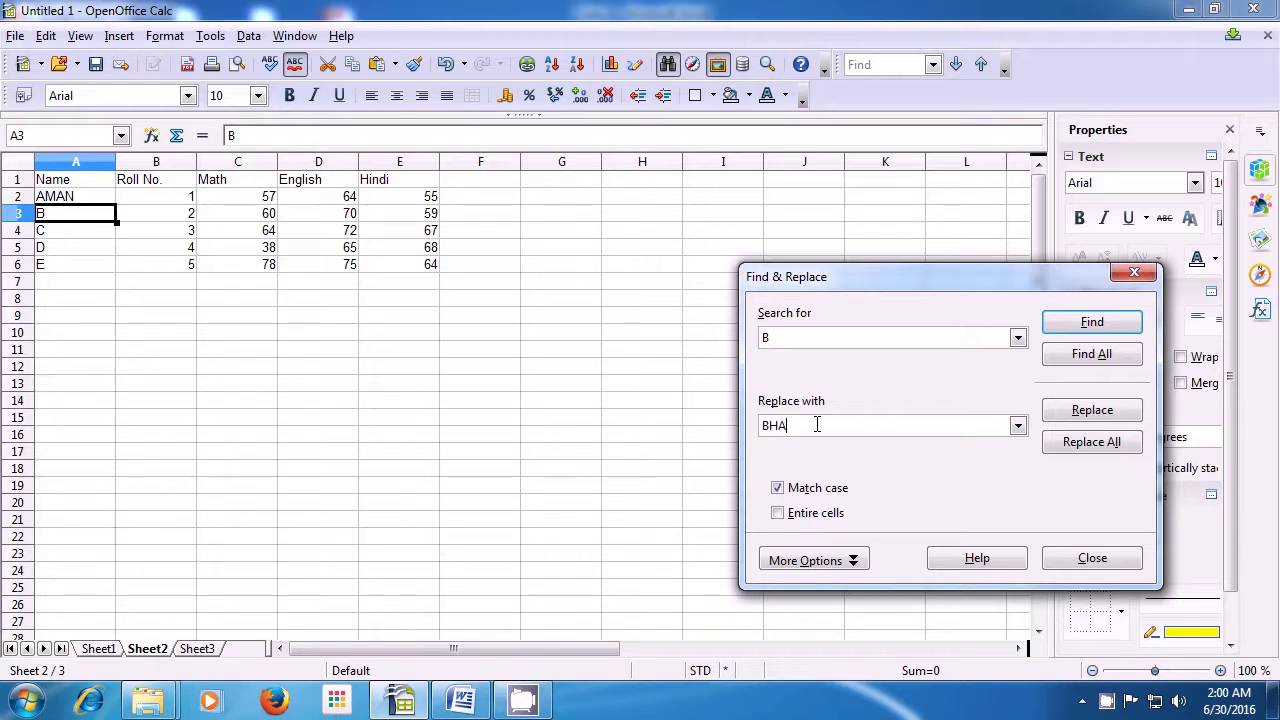
text(RATI)
click(1105, 416)
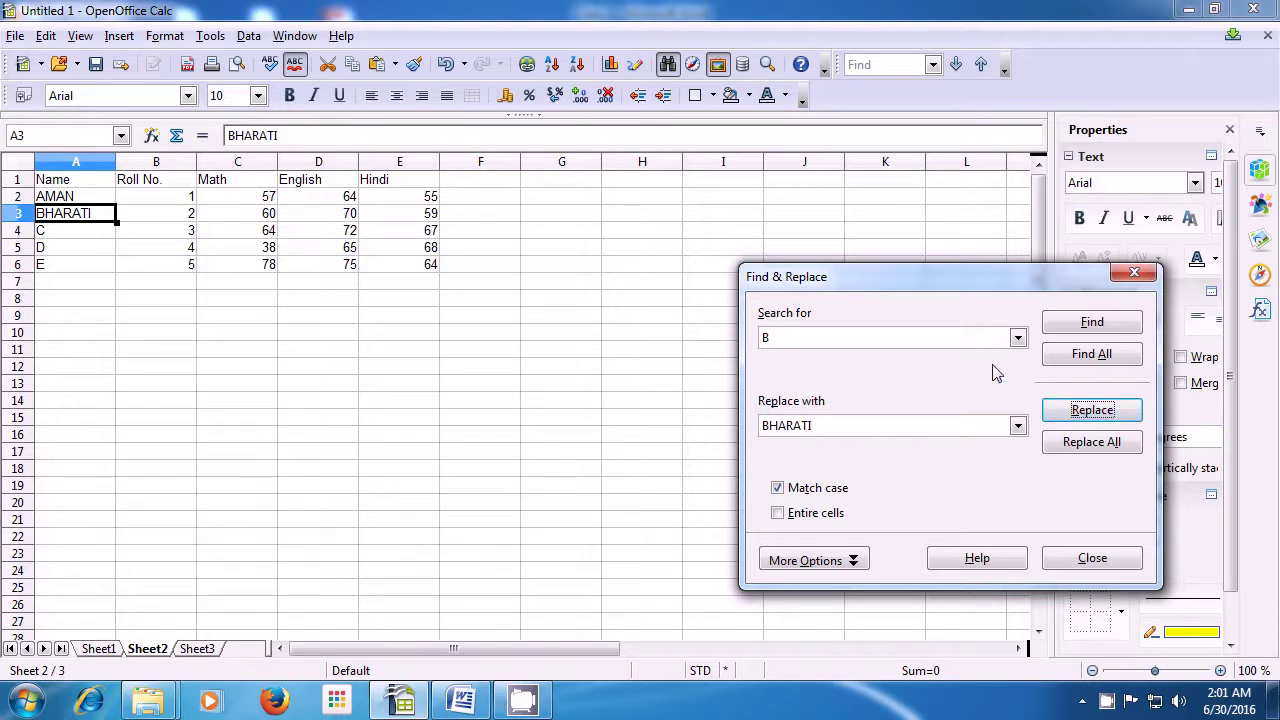
Step: Replace the capital "C" in cell A4 with the student's name in capitals
click(897, 342)
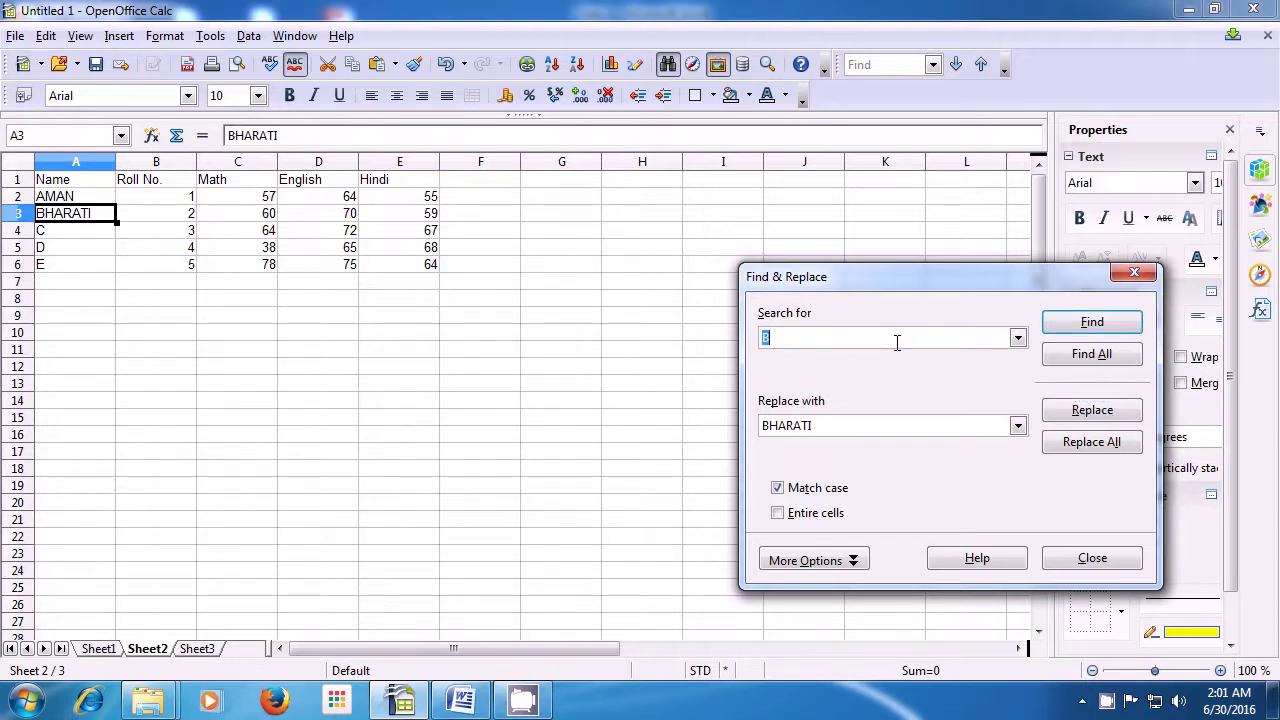
text(C)
key(BackSpace)
key(BackSpace)
key(BackSpace)
key(BackSpace)
key(BackSpace)
key(BackSpace)
key(BackSpace)
text(CHHAYA)
click(1077, 420)
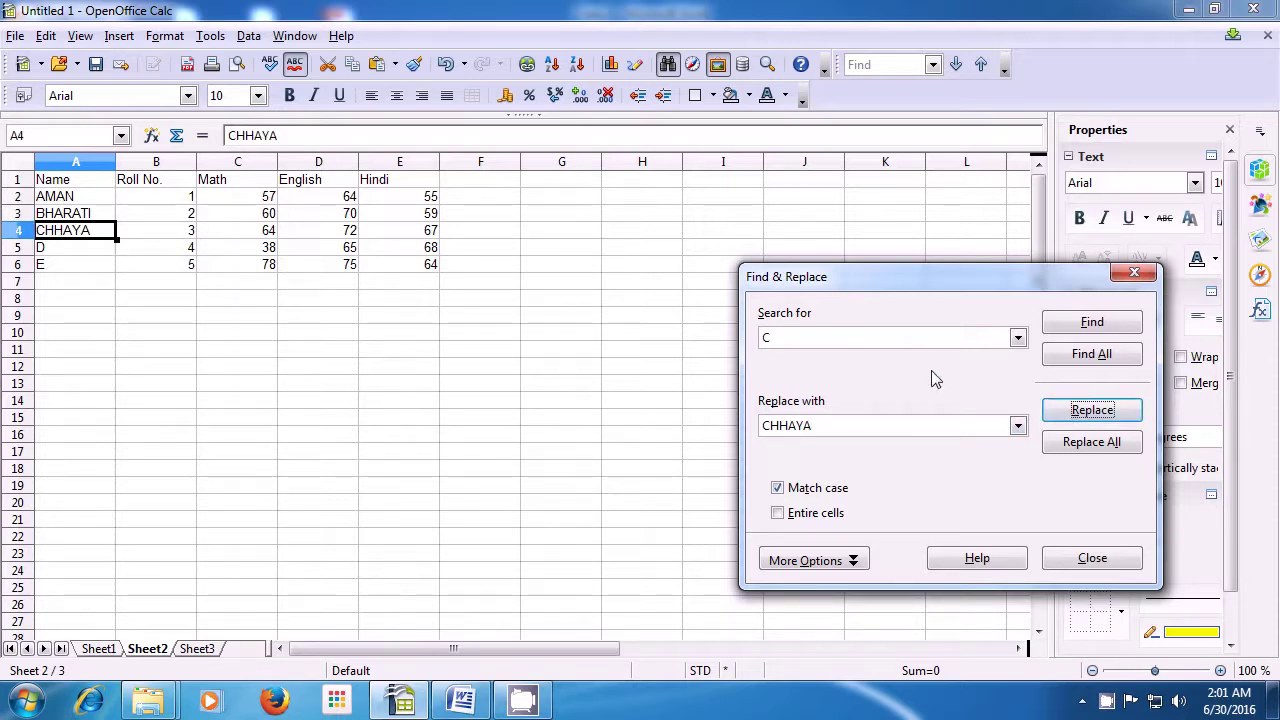
Step: Replace the capital "D" in cell A5 with the student's name in capitals, and close Find & Replace with Match case disabled
double_click(788, 337)
text(D)
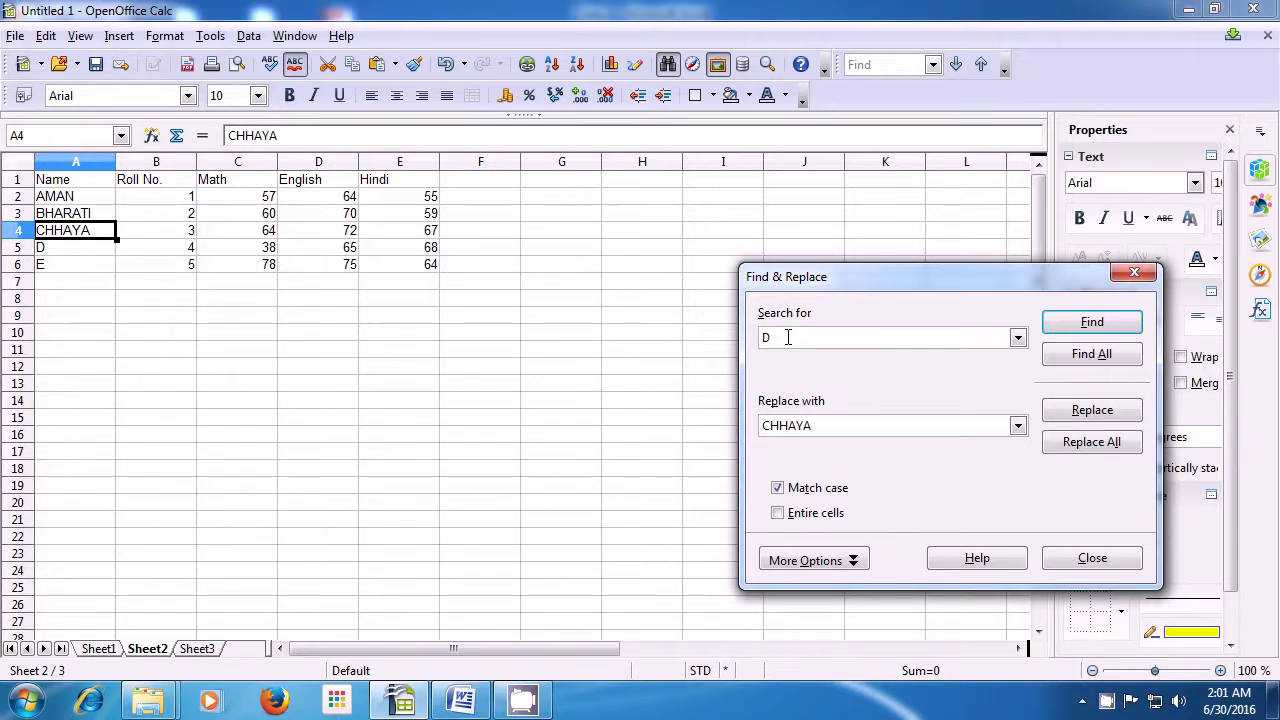
double_click(829, 425)
key(BackSpace)
text(DINESH)
click(1072, 416)
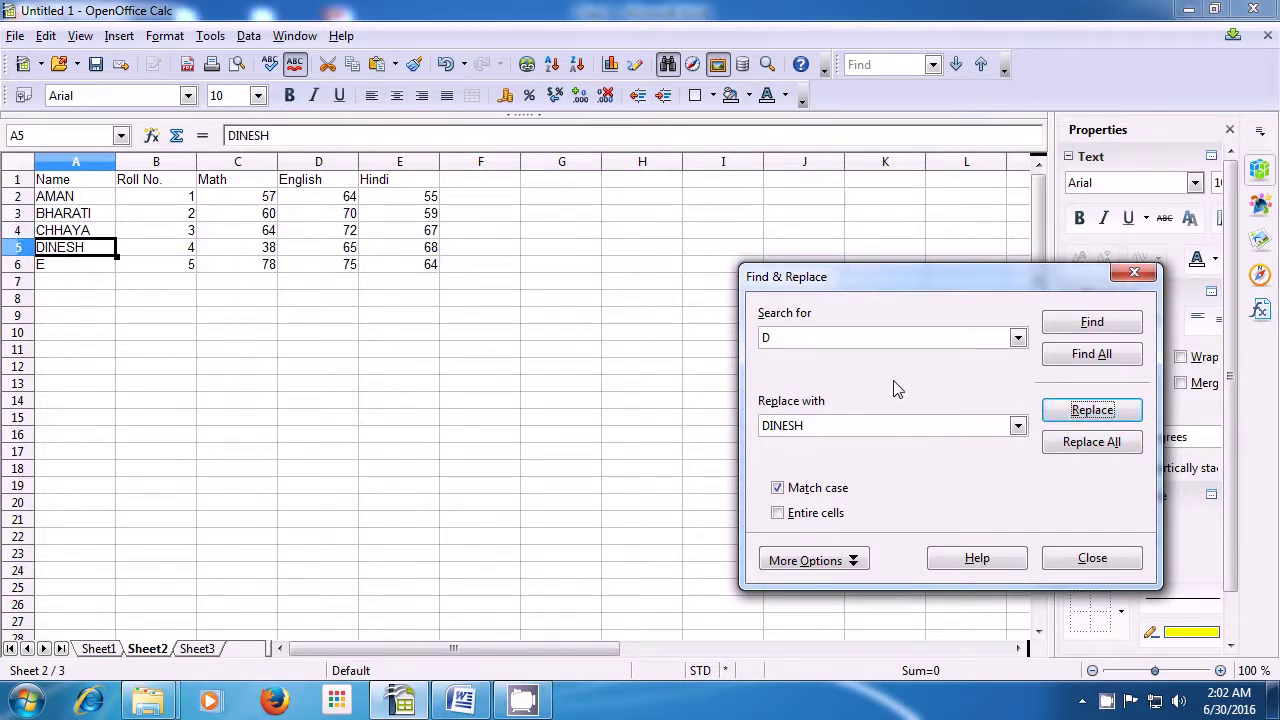
click(779, 490)
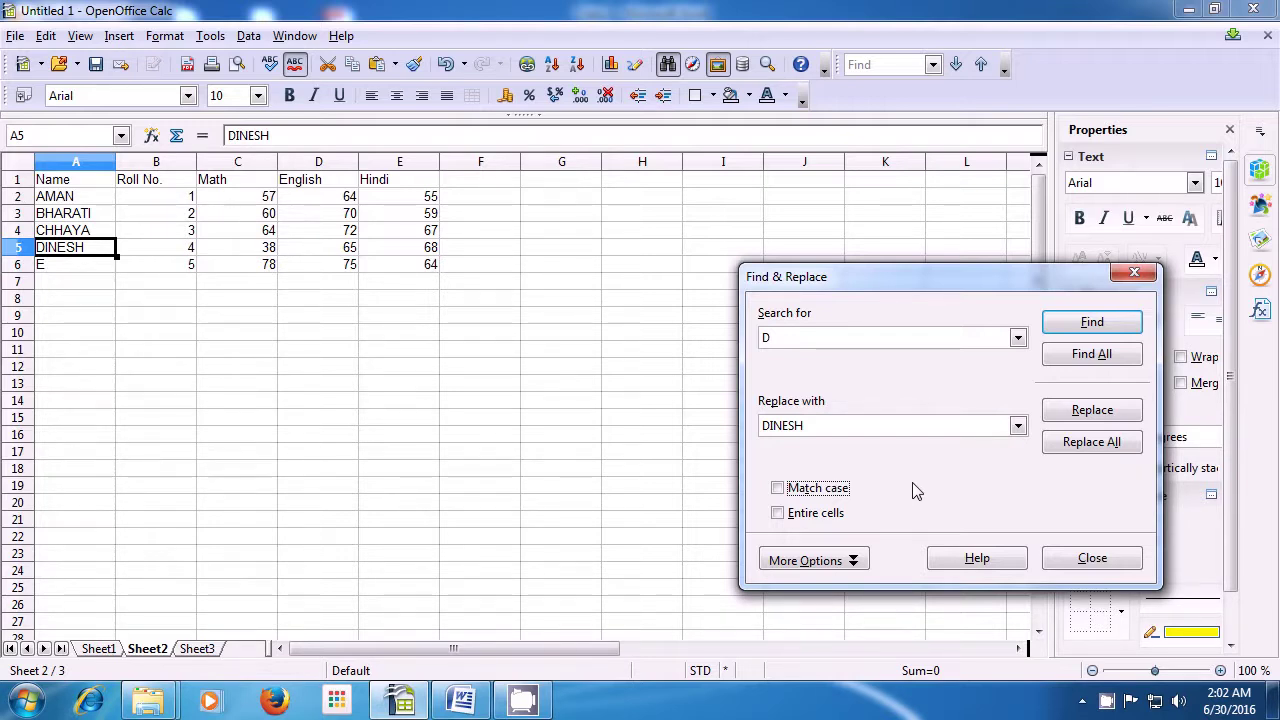
click(1090, 560)
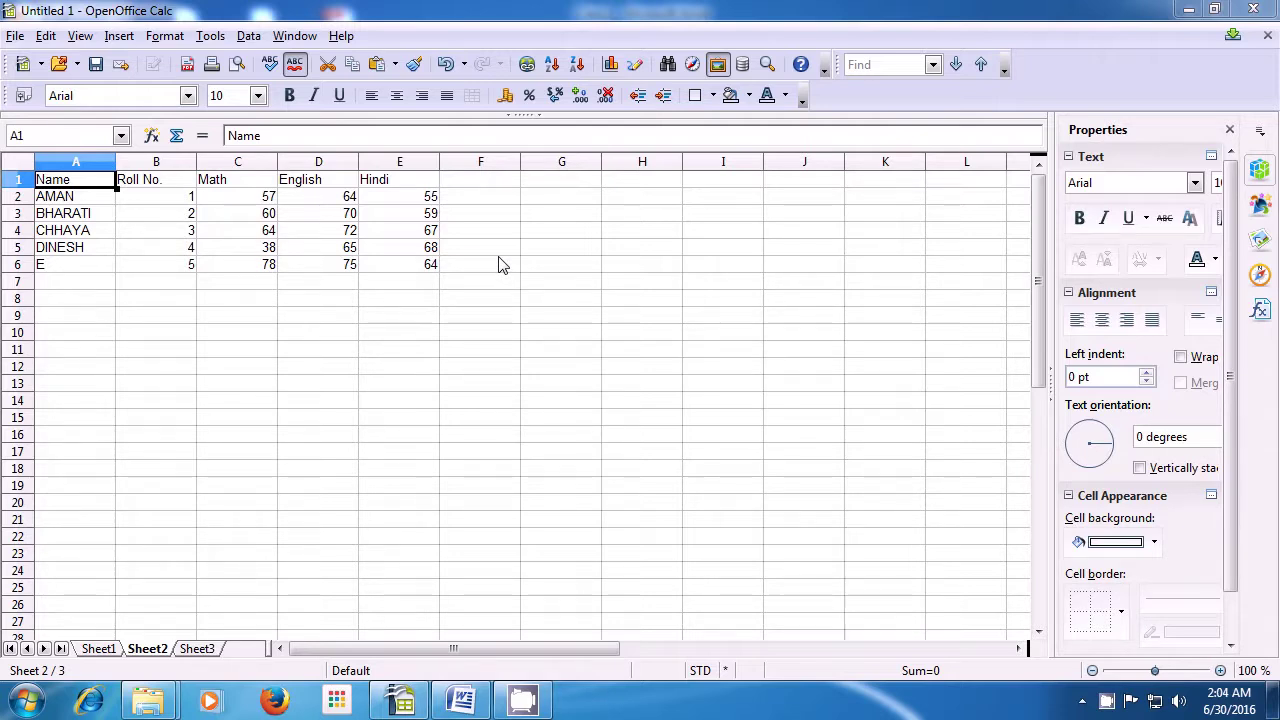
Step: Fill the range A1:A6 downward with the "Name" heading from its first cell
click(108, 200)
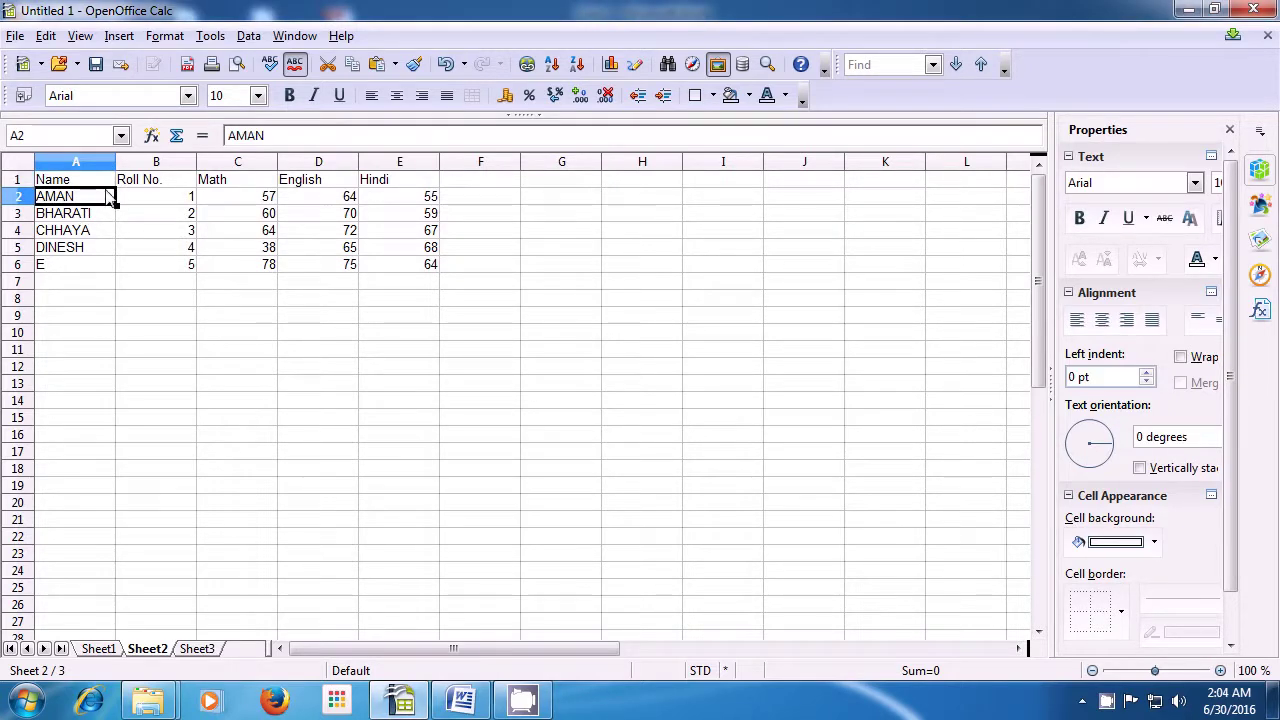
drag(106, 182, 101, 269)
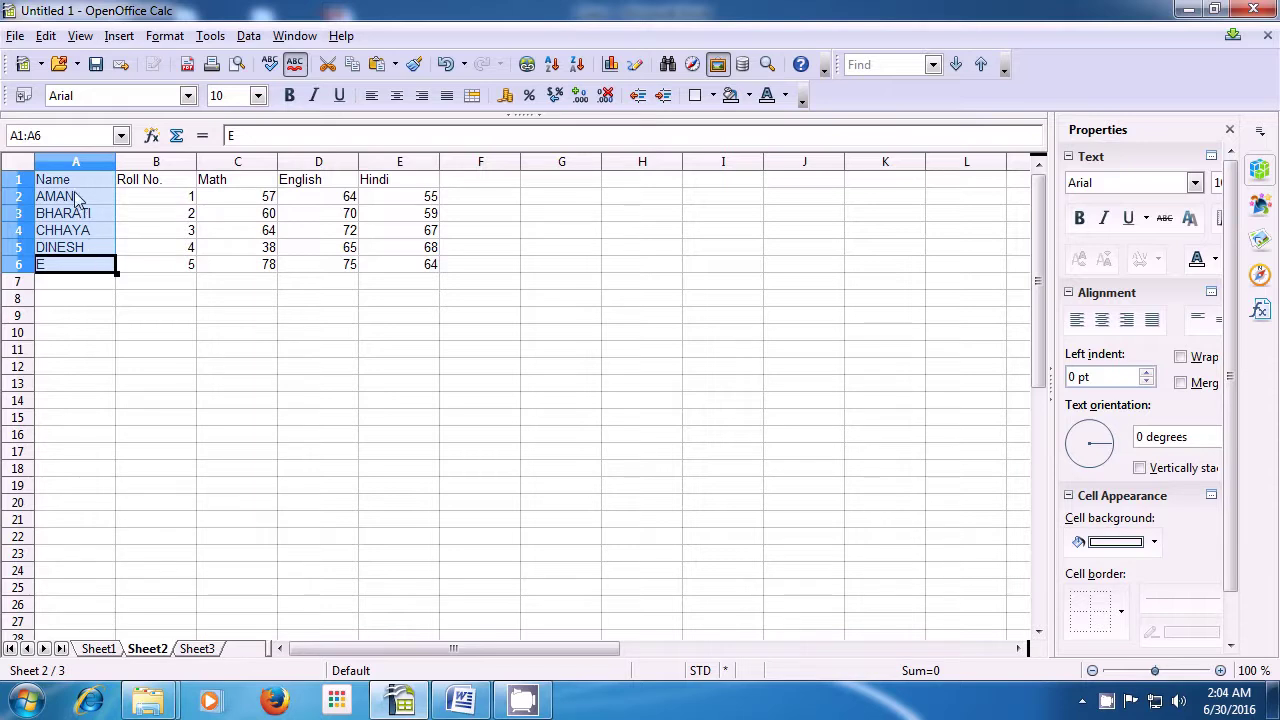
click(45, 37)
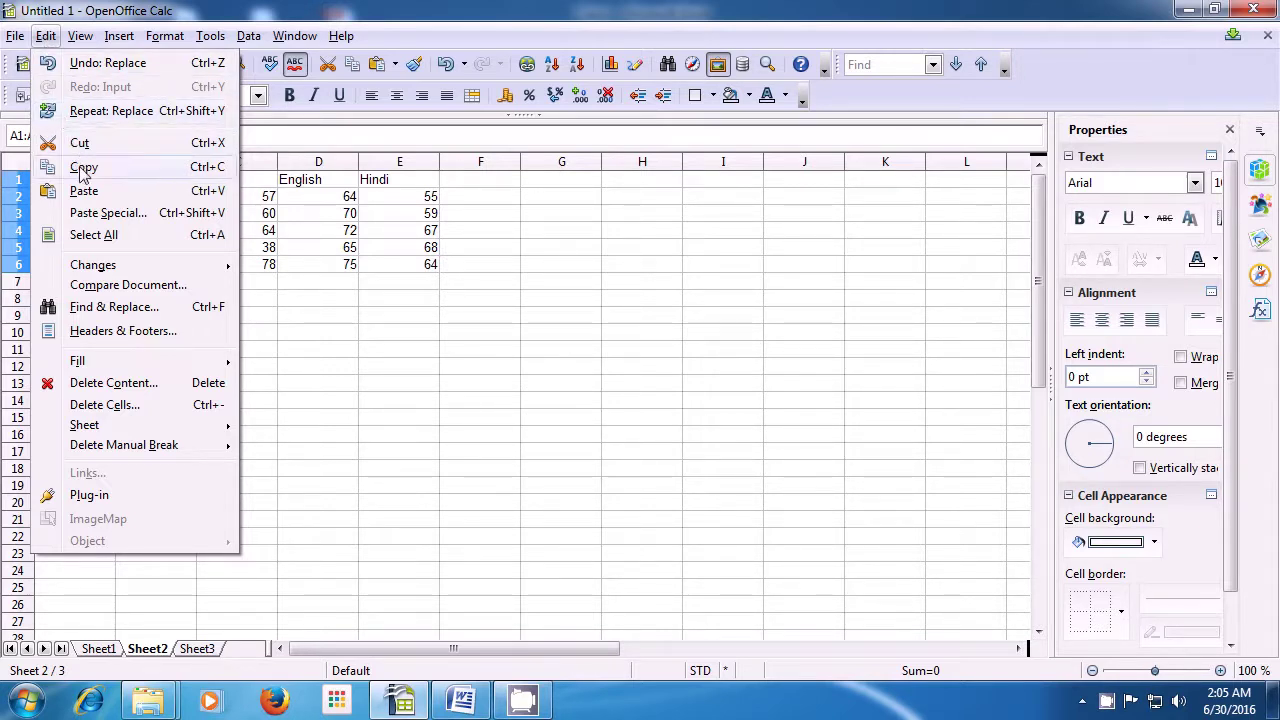
mouse_move(158, 364)
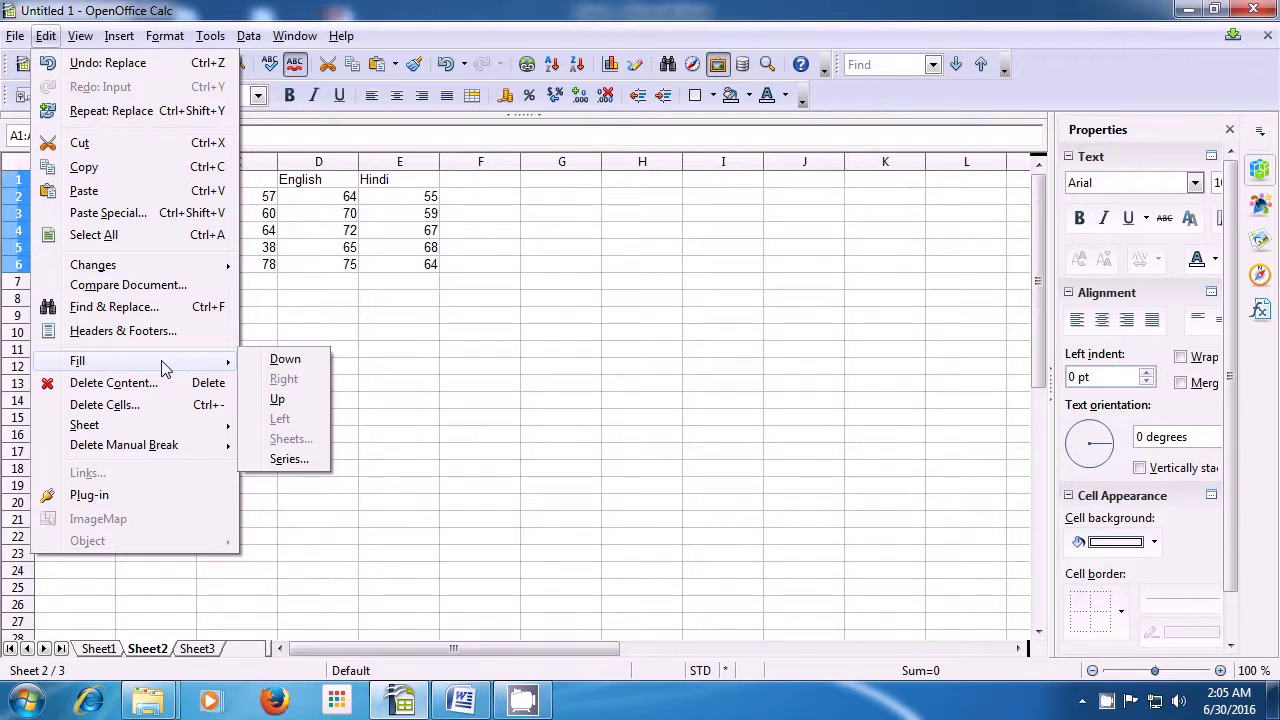
click(270, 362)
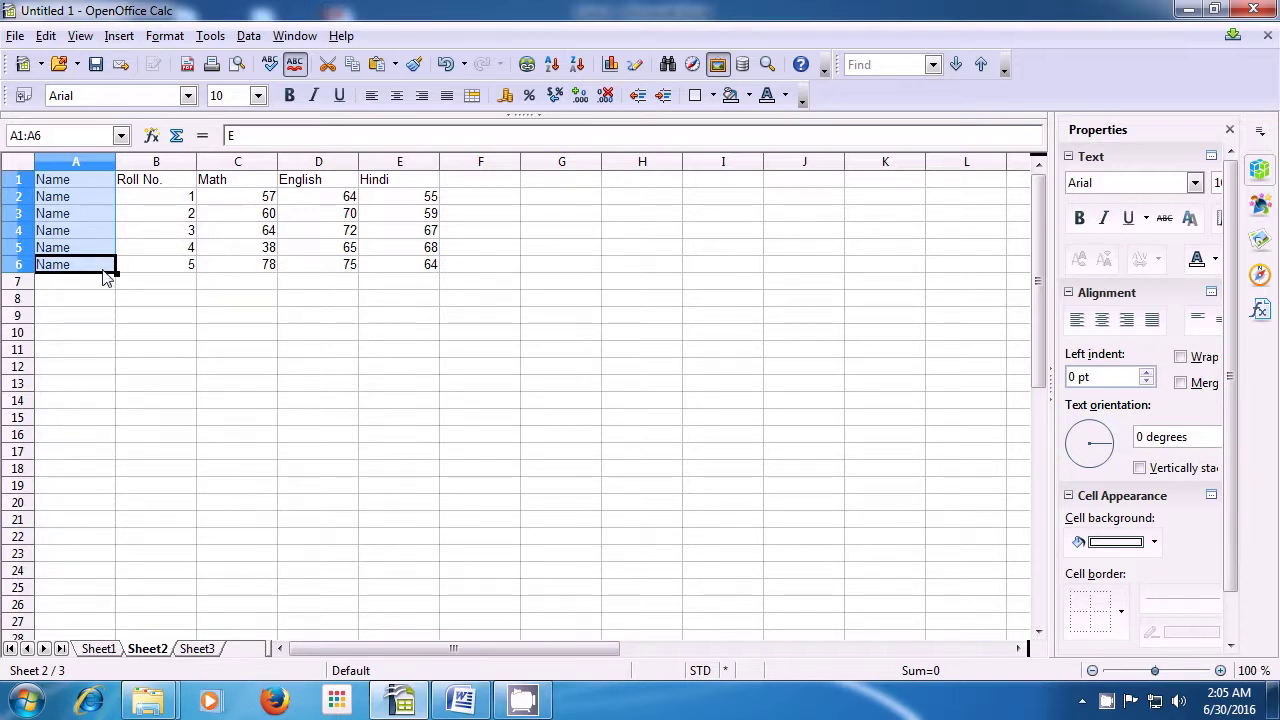
Step: Fill the roll number cells B2:B6 upward with the value 5 from the last cell
click(170, 186)
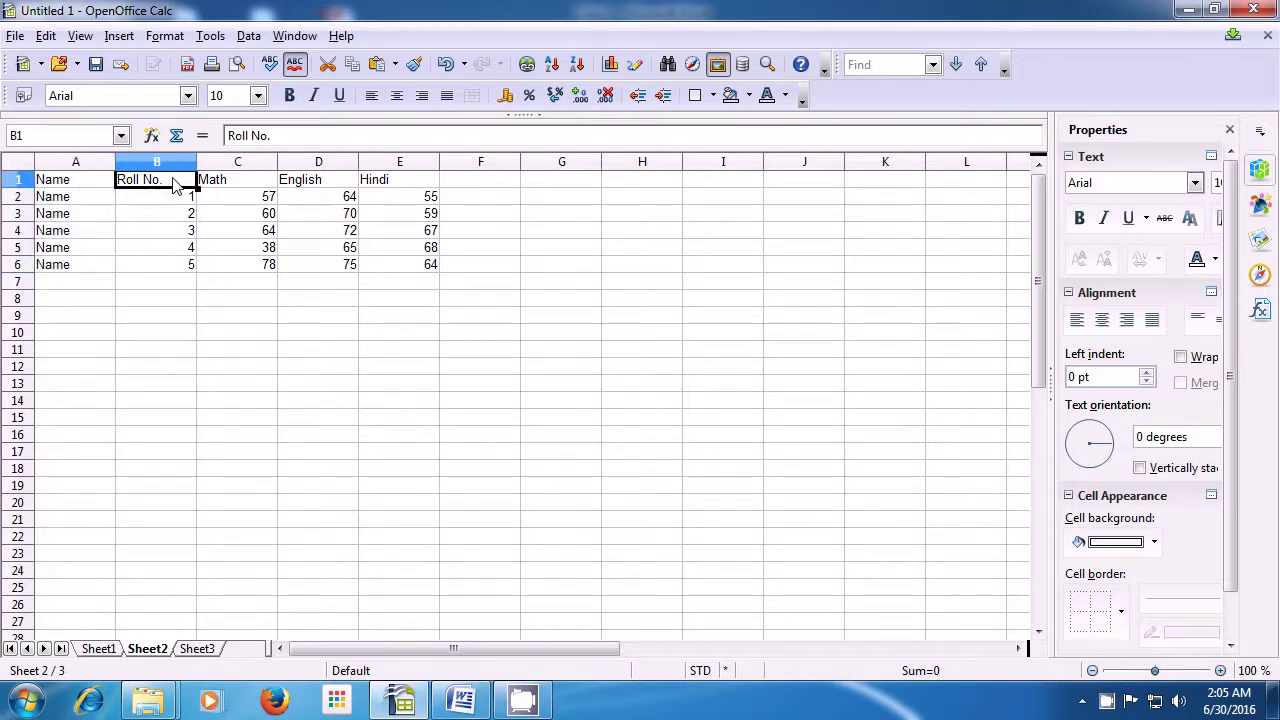
drag(177, 205, 180, 266)
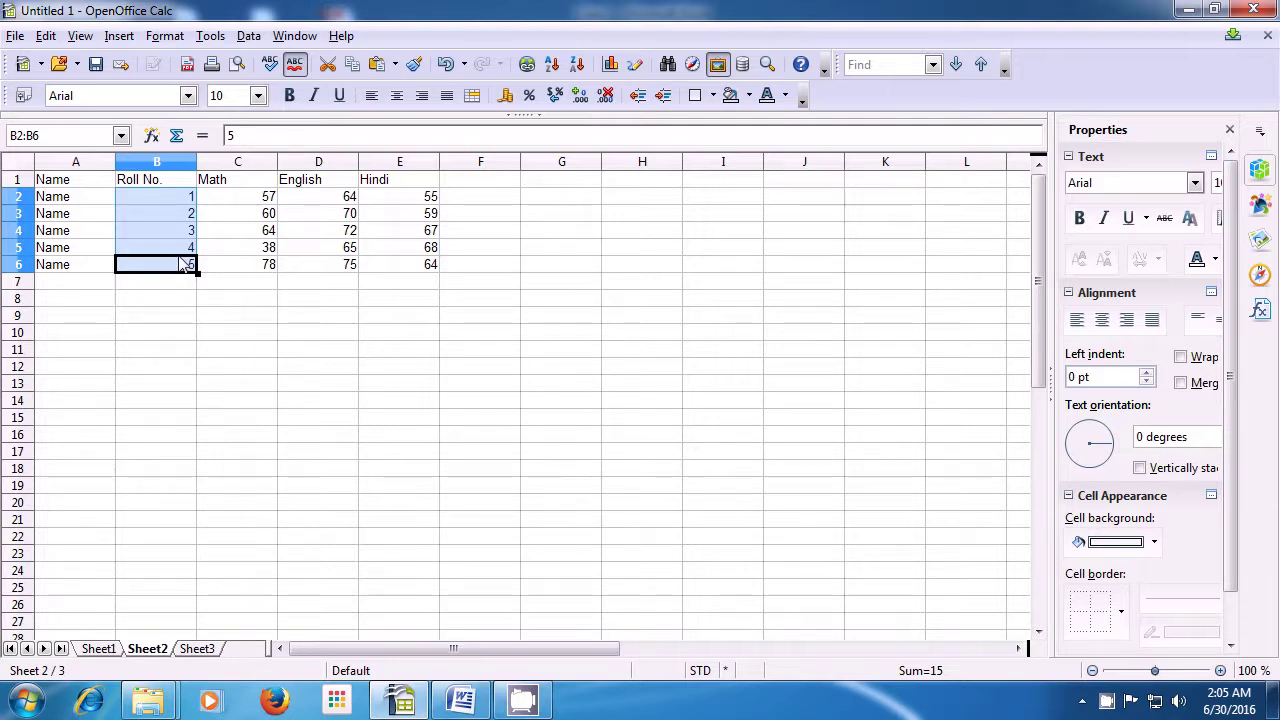
click(46, 36)
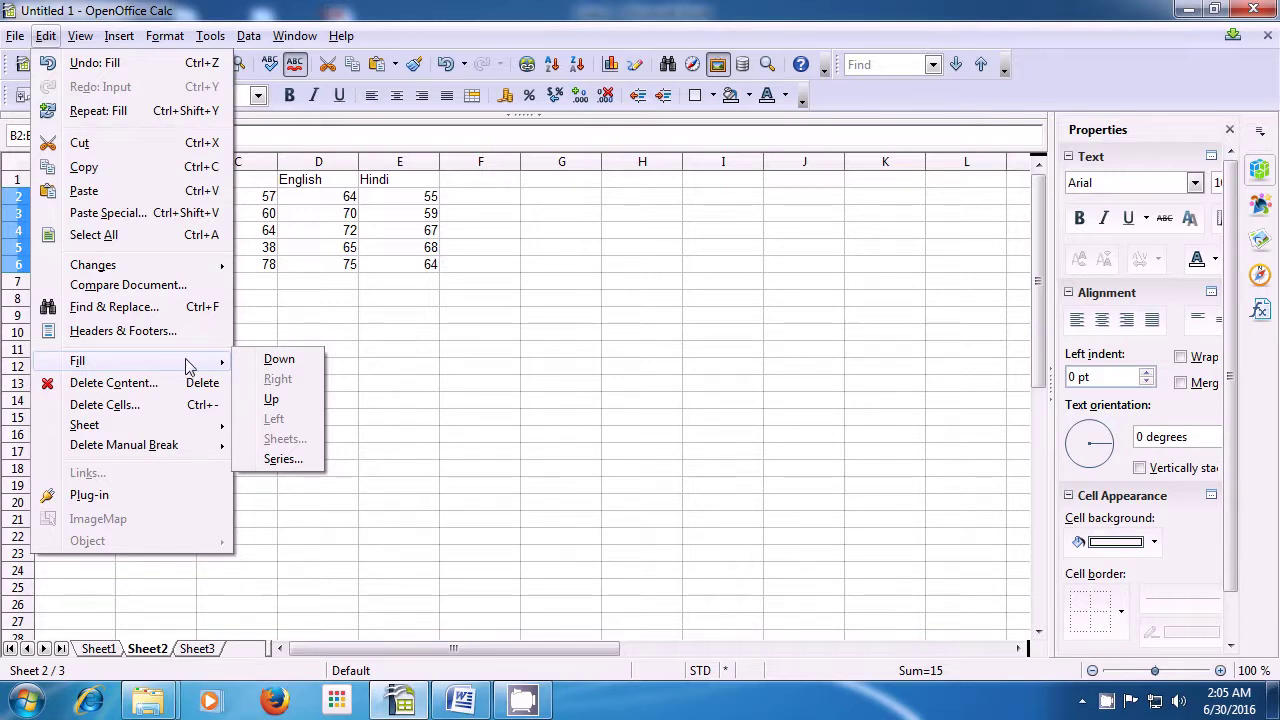
click(271, 400)
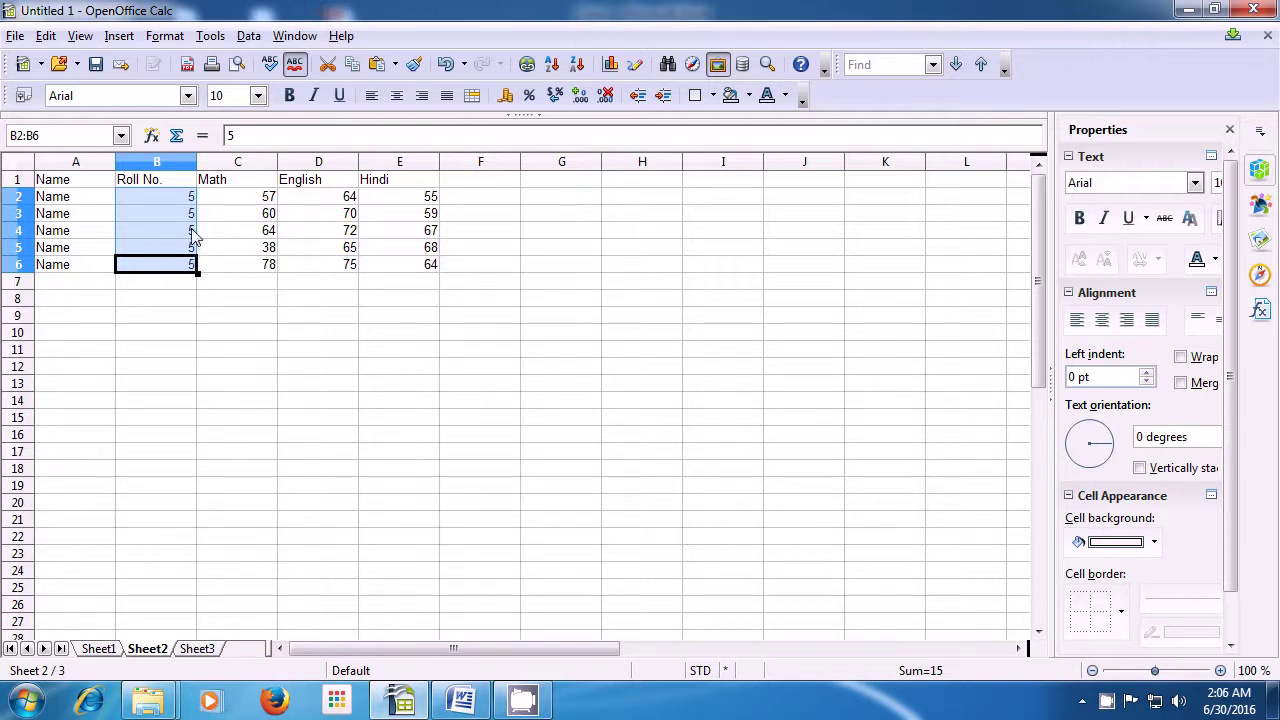
click(237, 185)
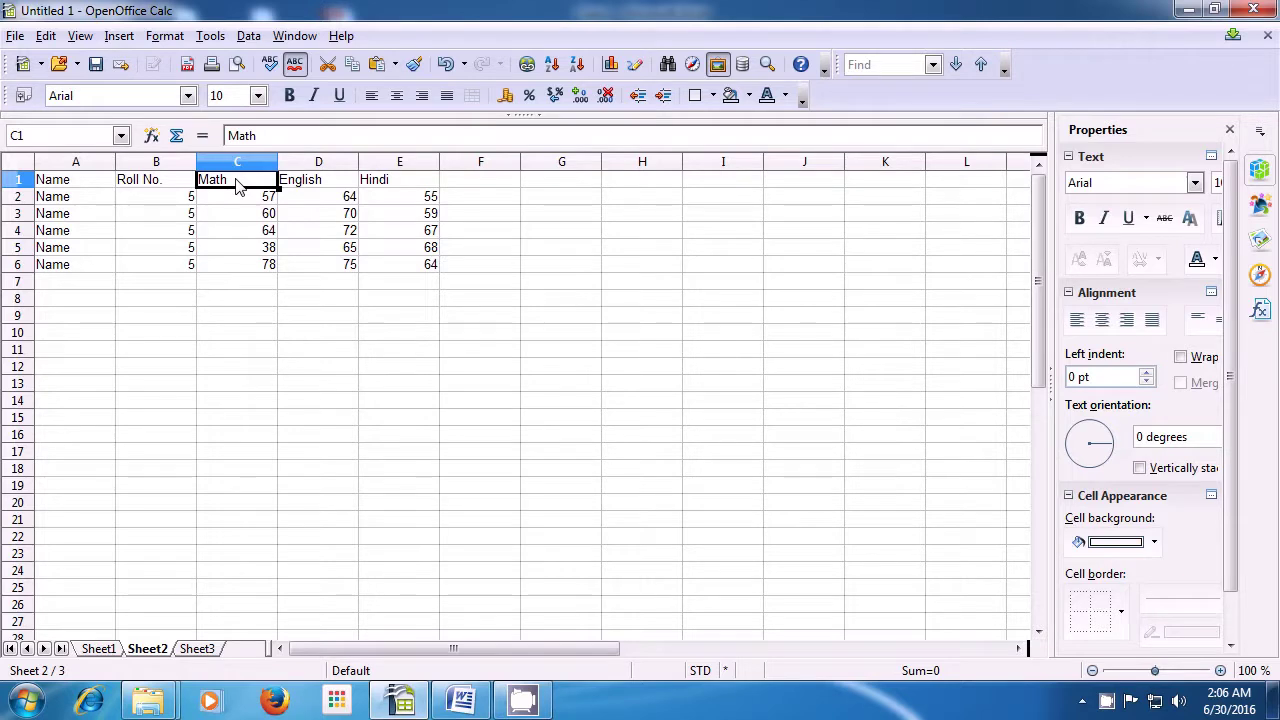
drag(237, 185, 248, 268)
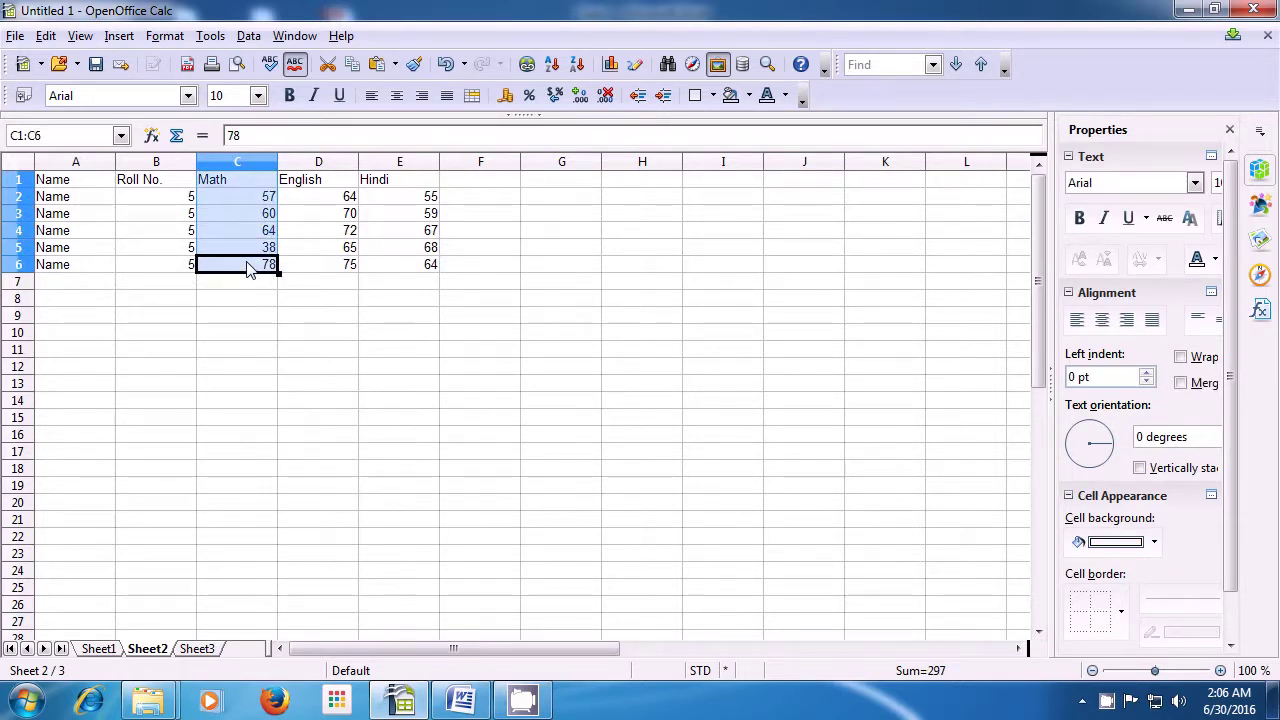
click(46, 37)
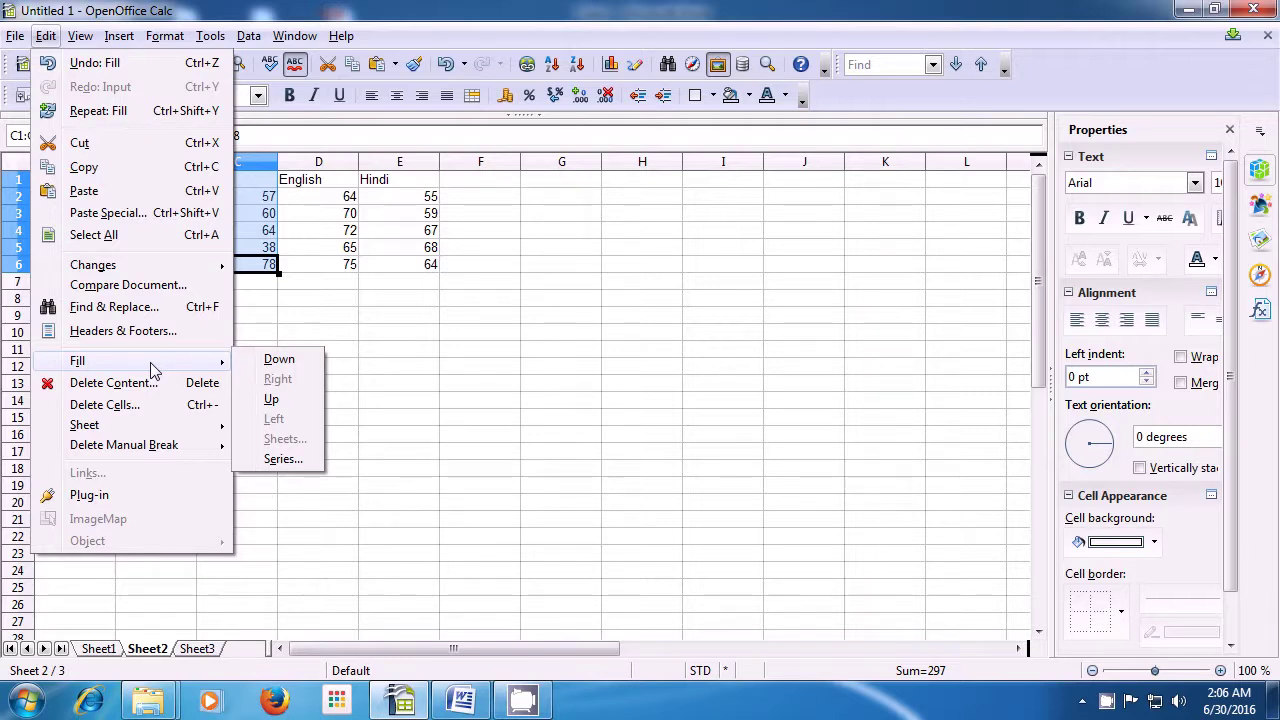
click(290, 342)
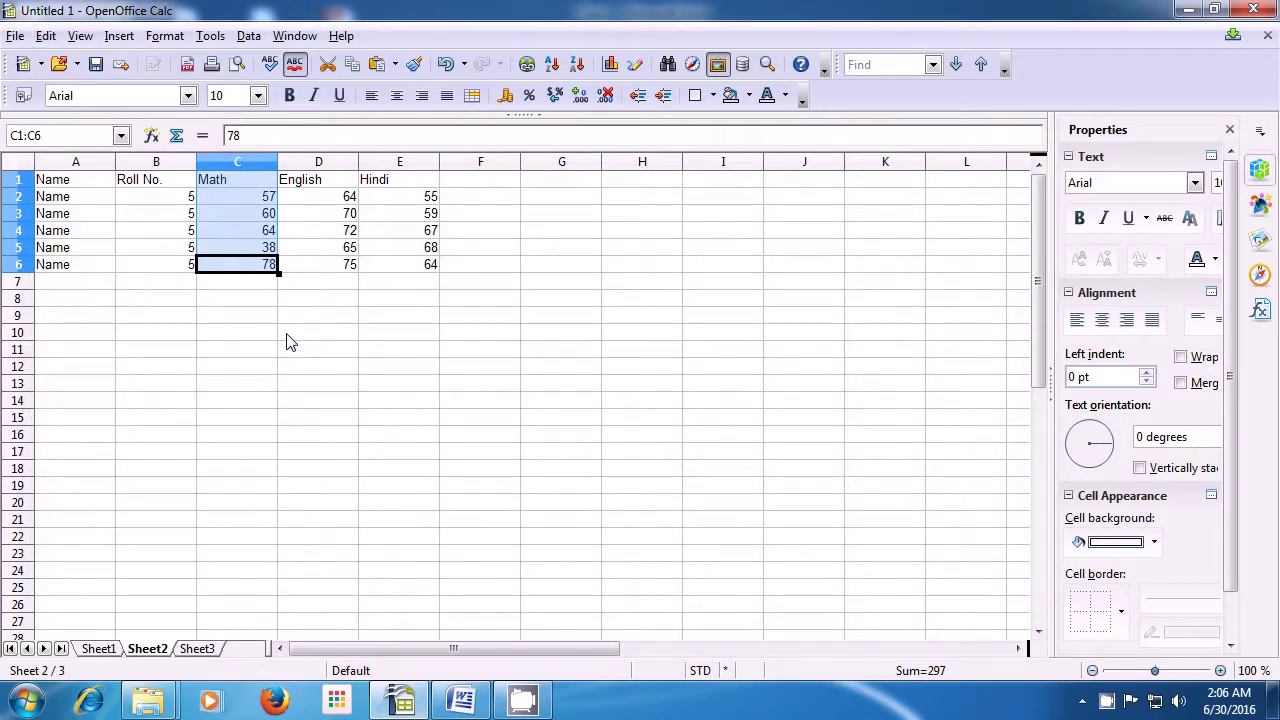
Step: Fill the range B1:C6 to the right so the Roll No. column is copied over the Math column
drag(155, 195, 208, 272)
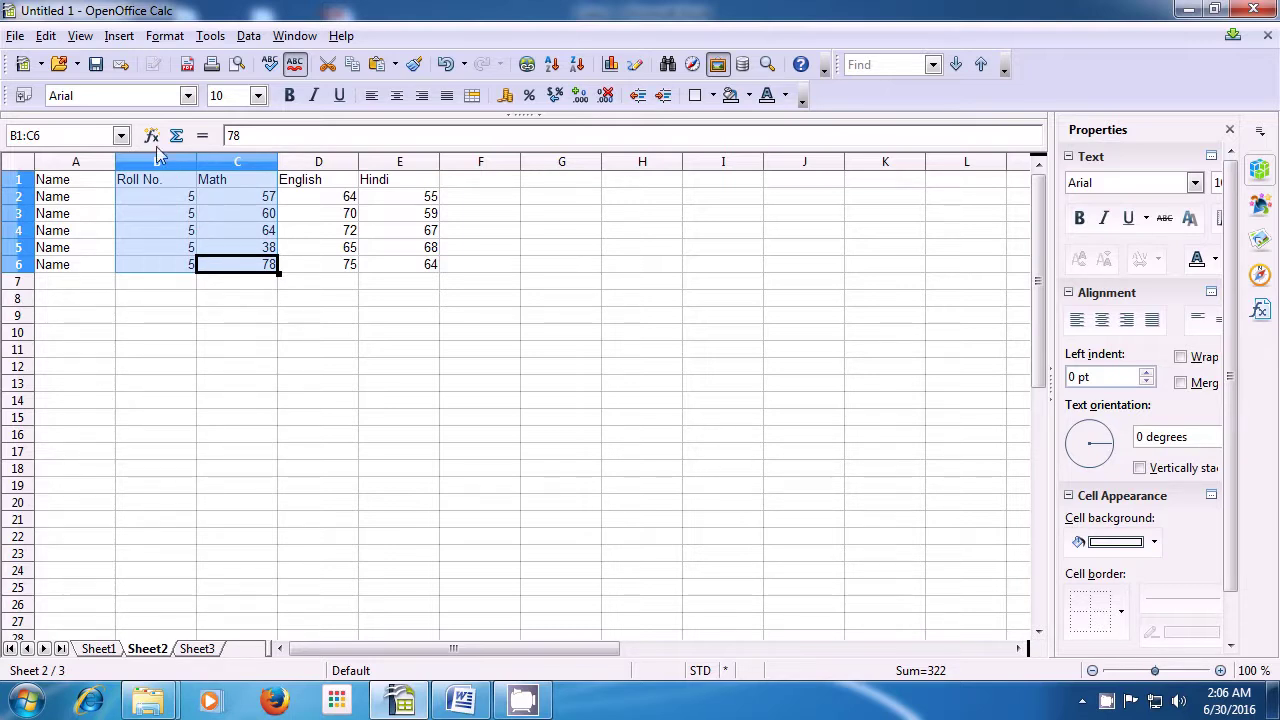
click(46, 36)
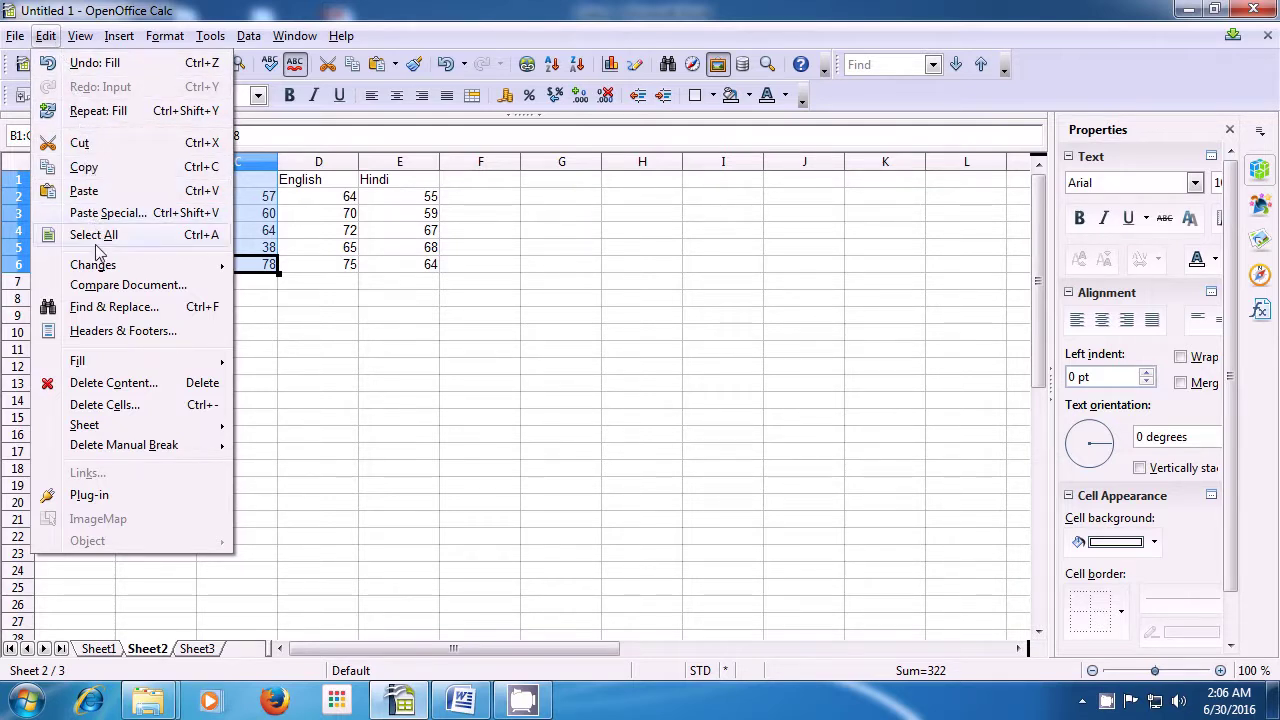
mouse_move(130, 366)
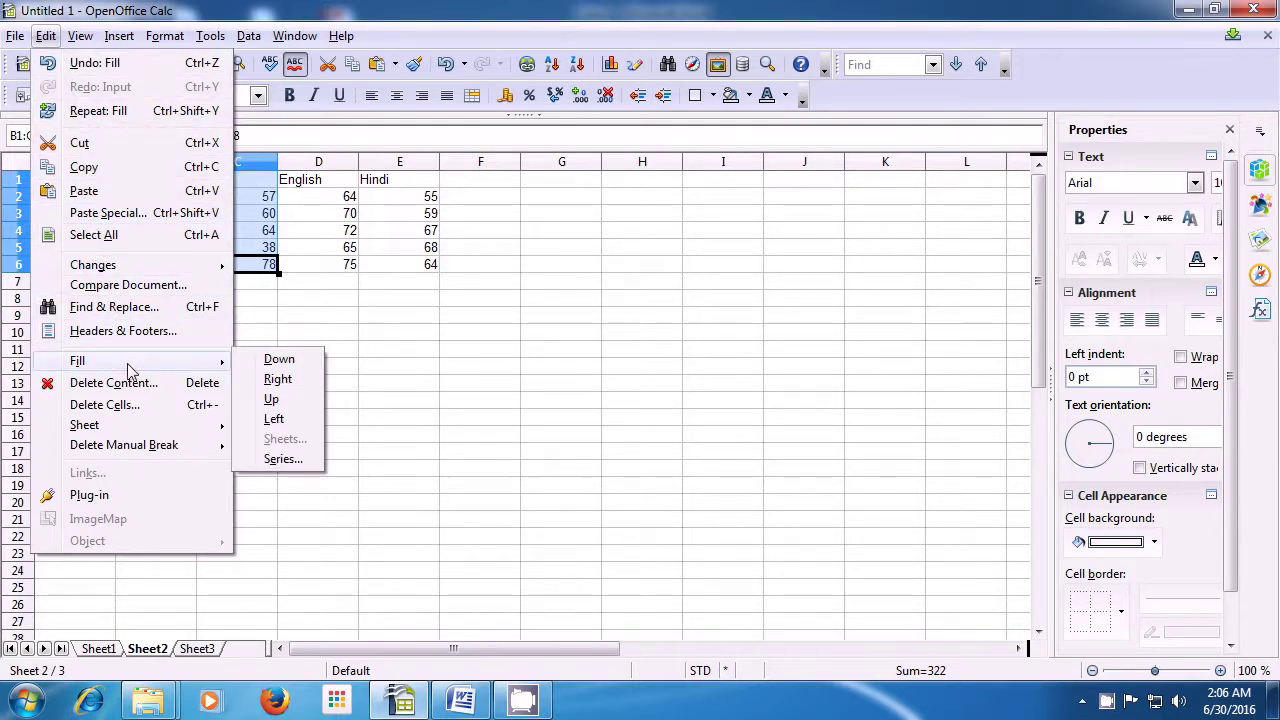
click(277, 380)
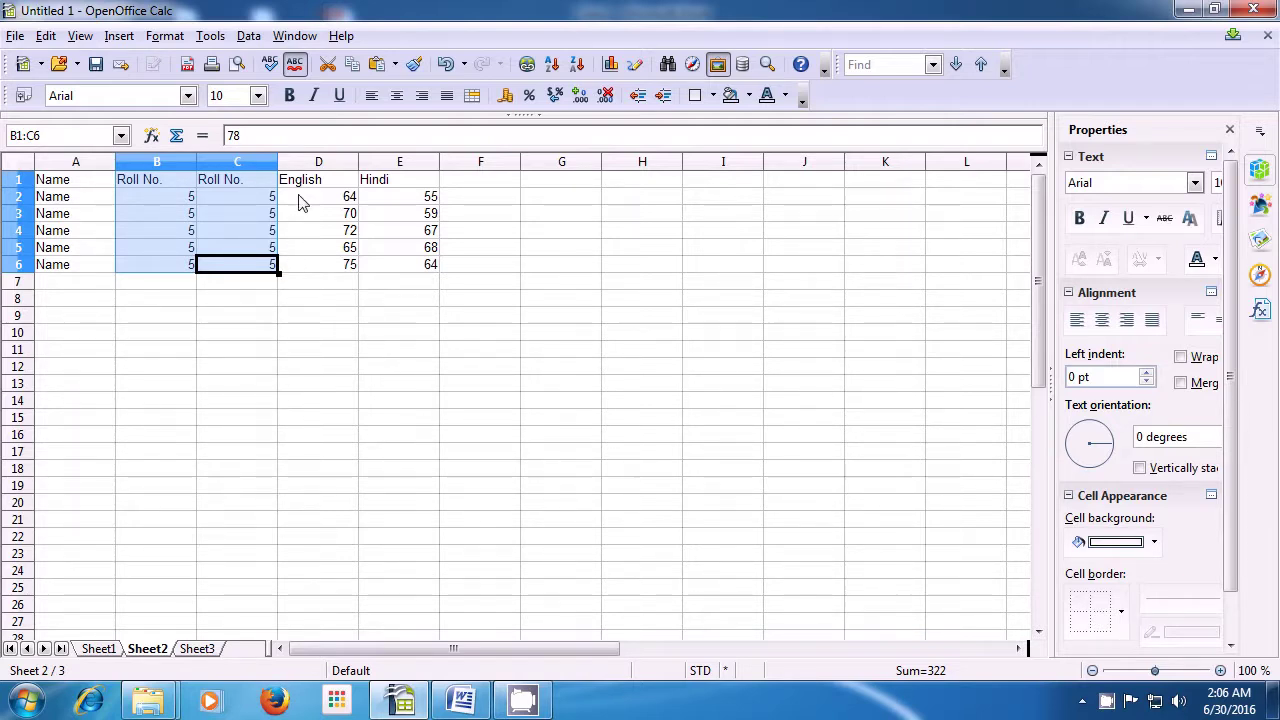
Step: Fill the range A1:B6 to the left so the Roll No. column is copied over the Name column
drag(303, 184, 384, 266)
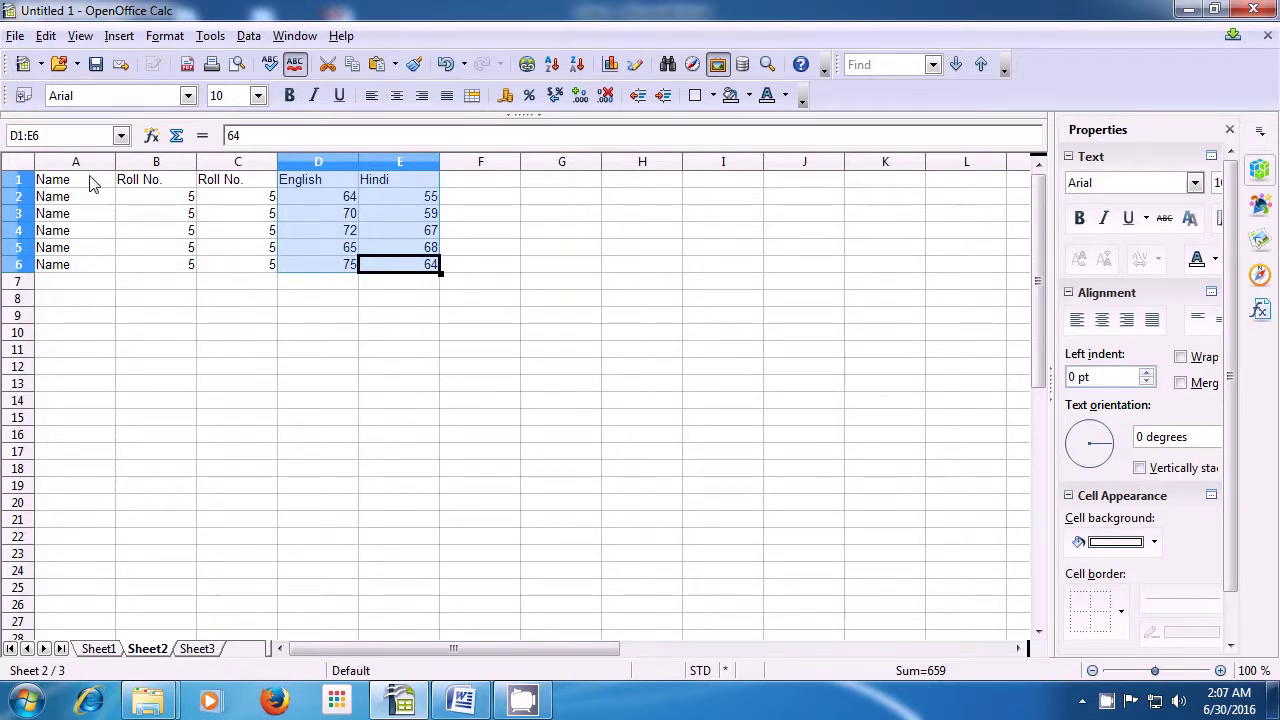
drag(94, 182, 151, 271)
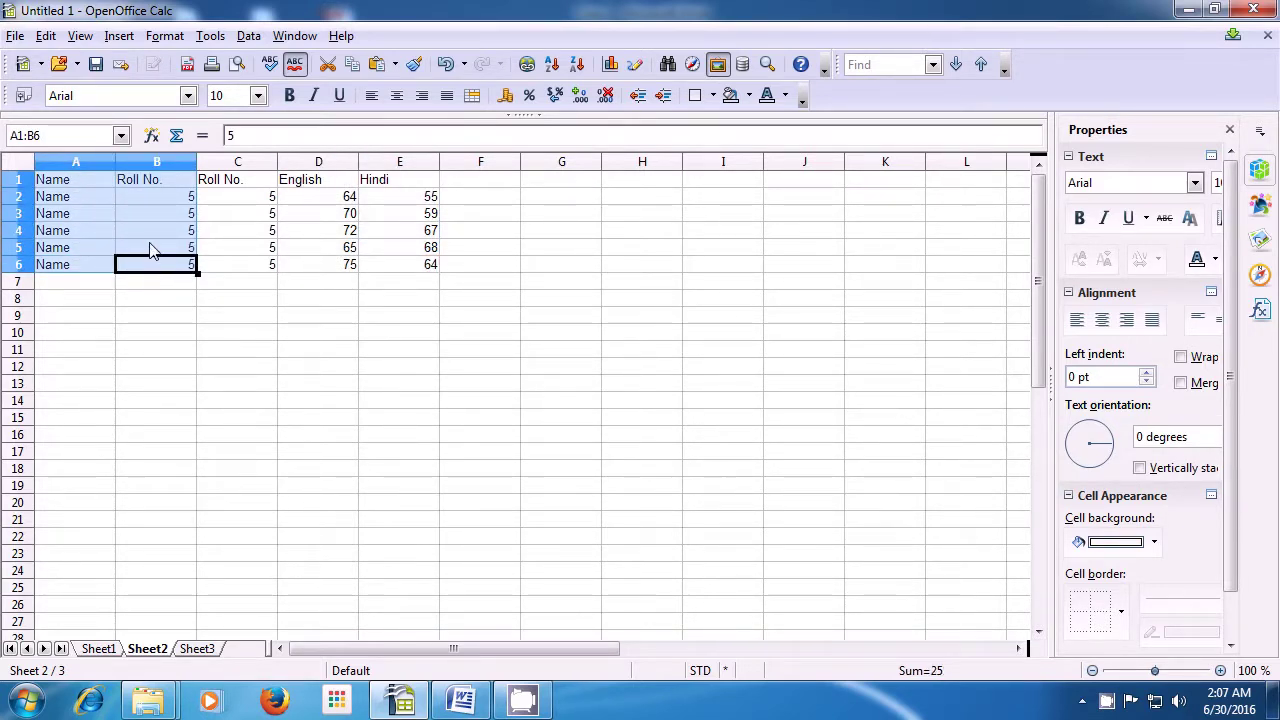
click(46, 40)
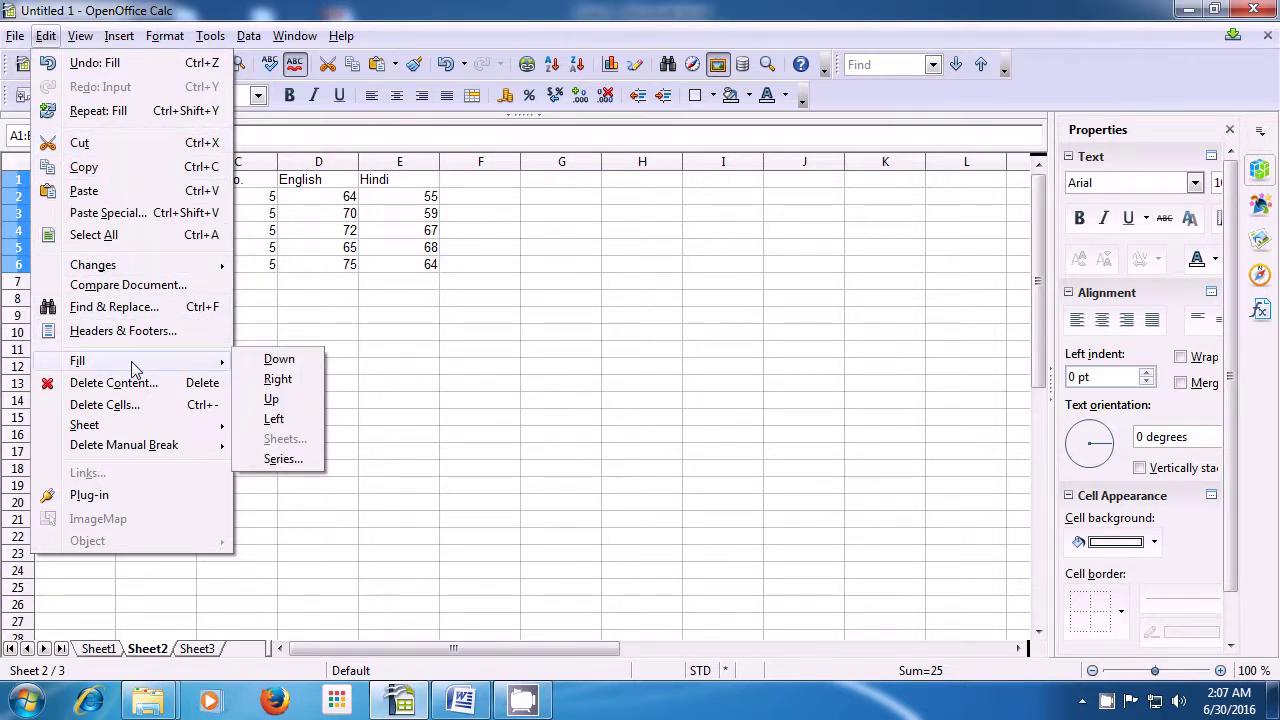
click(291, 420)
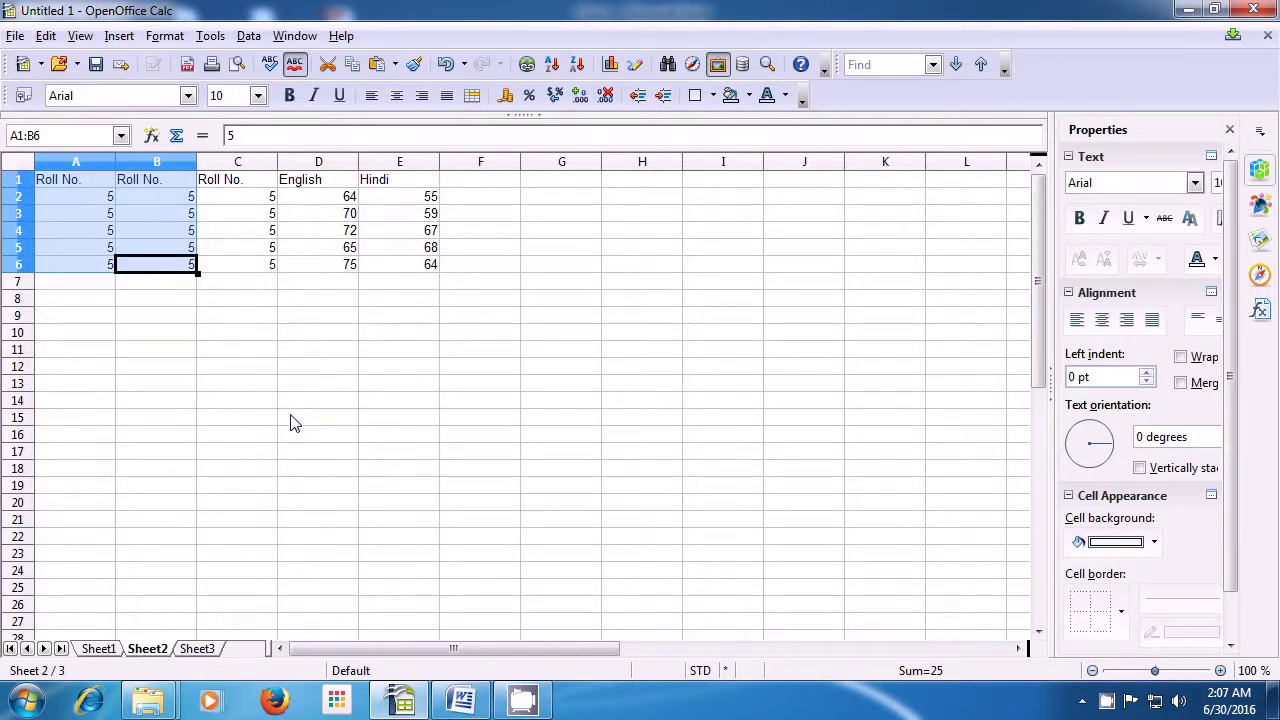
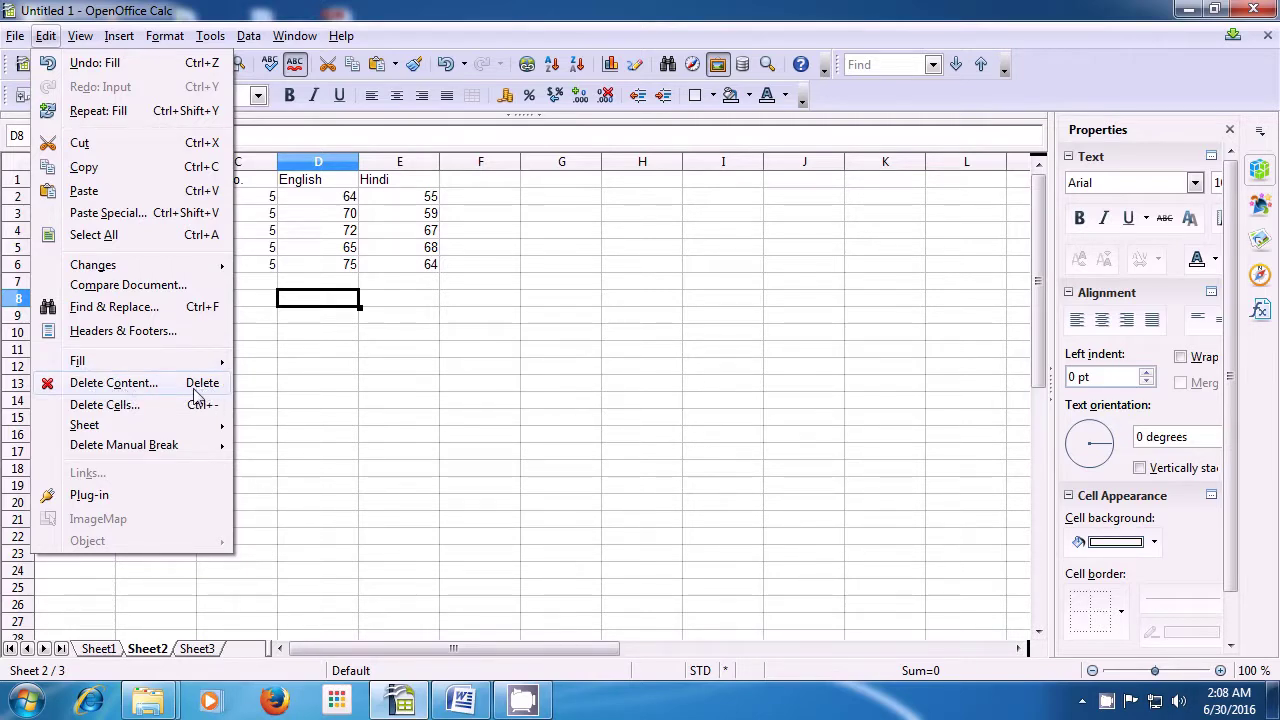
Step: Delete the contents of B1:B6 with the Text option excluded, so that only the numbers are removed
click(200, 385)
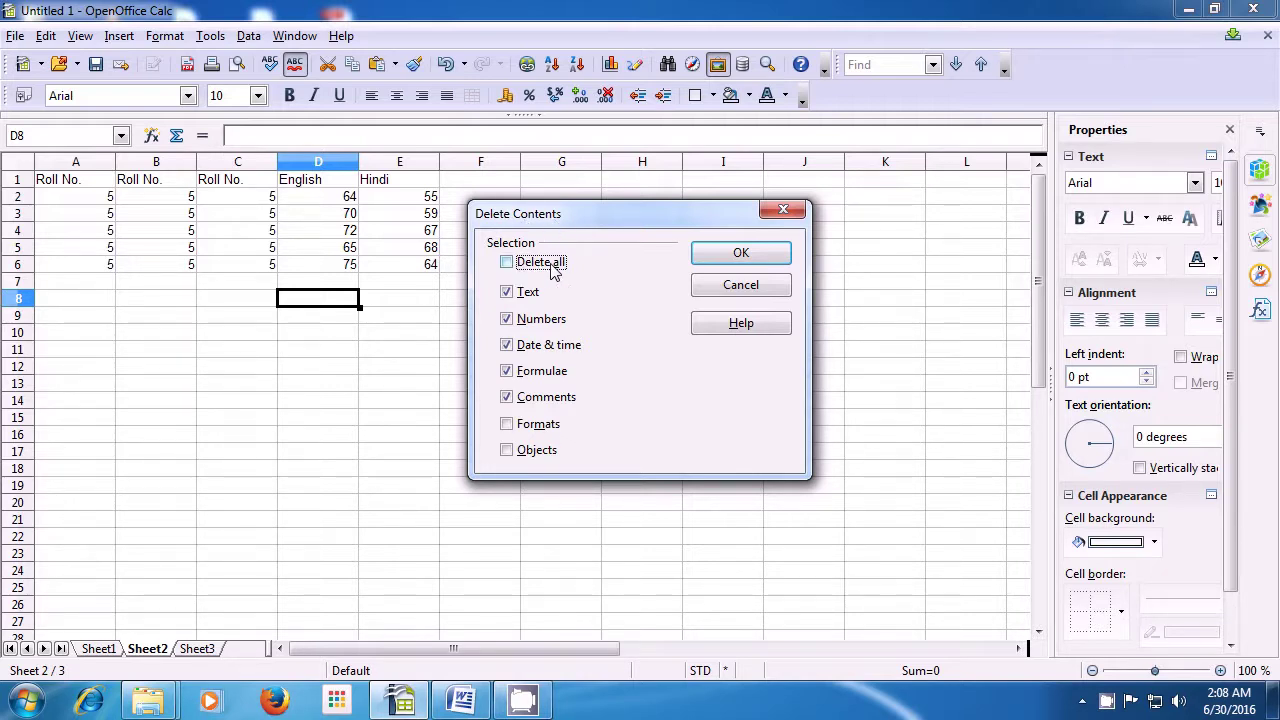
click(716, 290)
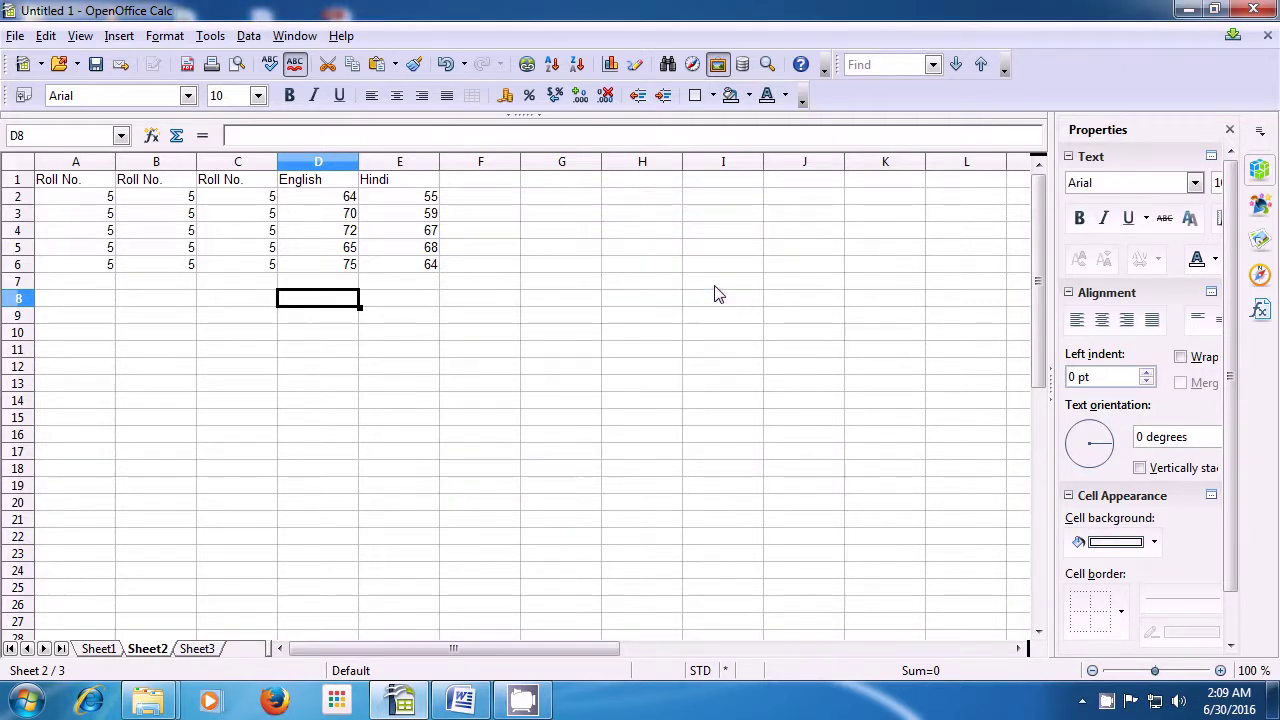
click(160, 186)
drag(160, 186, 155, 277)
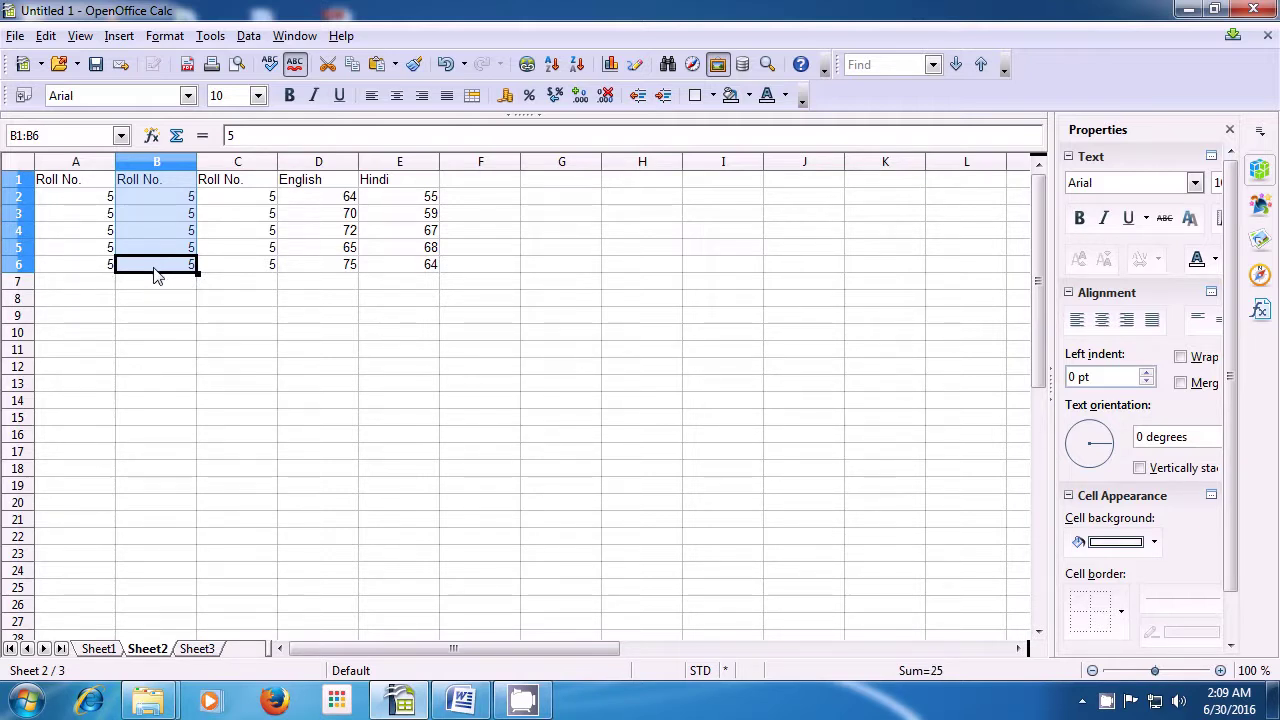
key(Delete)
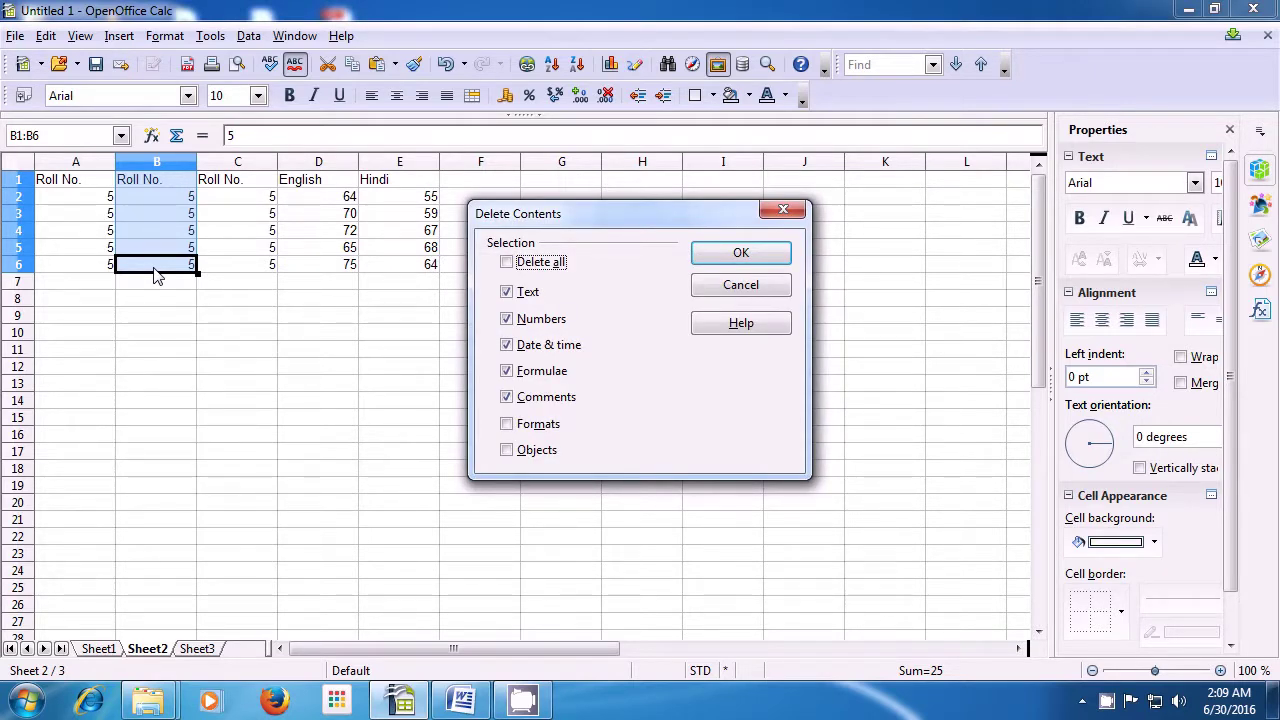
click(506, 291)
click(506, 294)
click(714, 256)
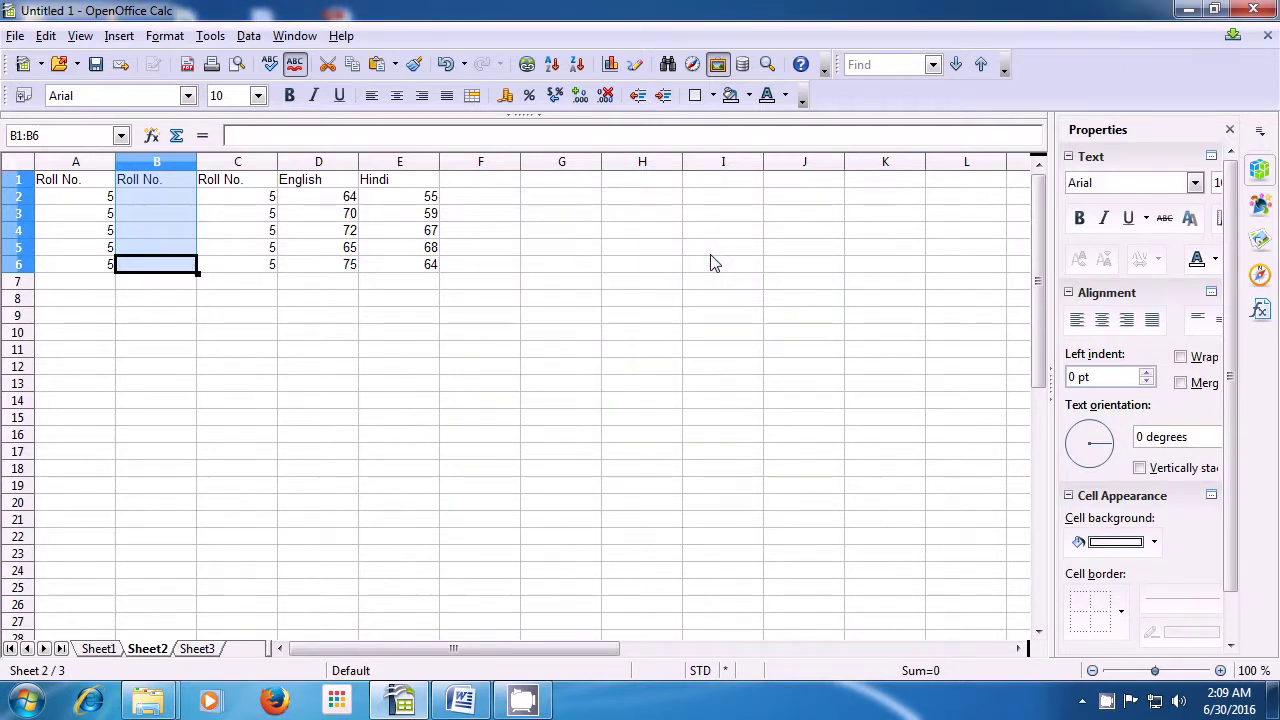
click(148, 200)
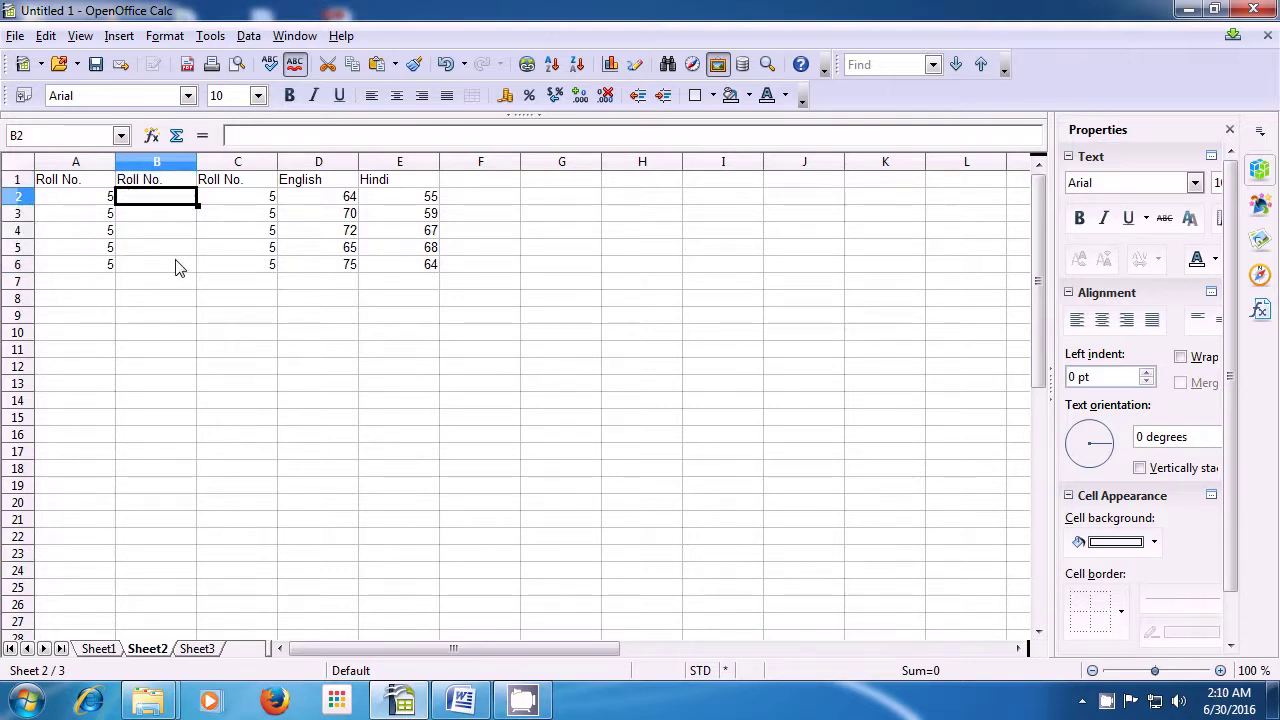
Step: Delete the contents of C1:C6 with Text included and Numbers excluded, so that only the heading is removed
click(232, 188)
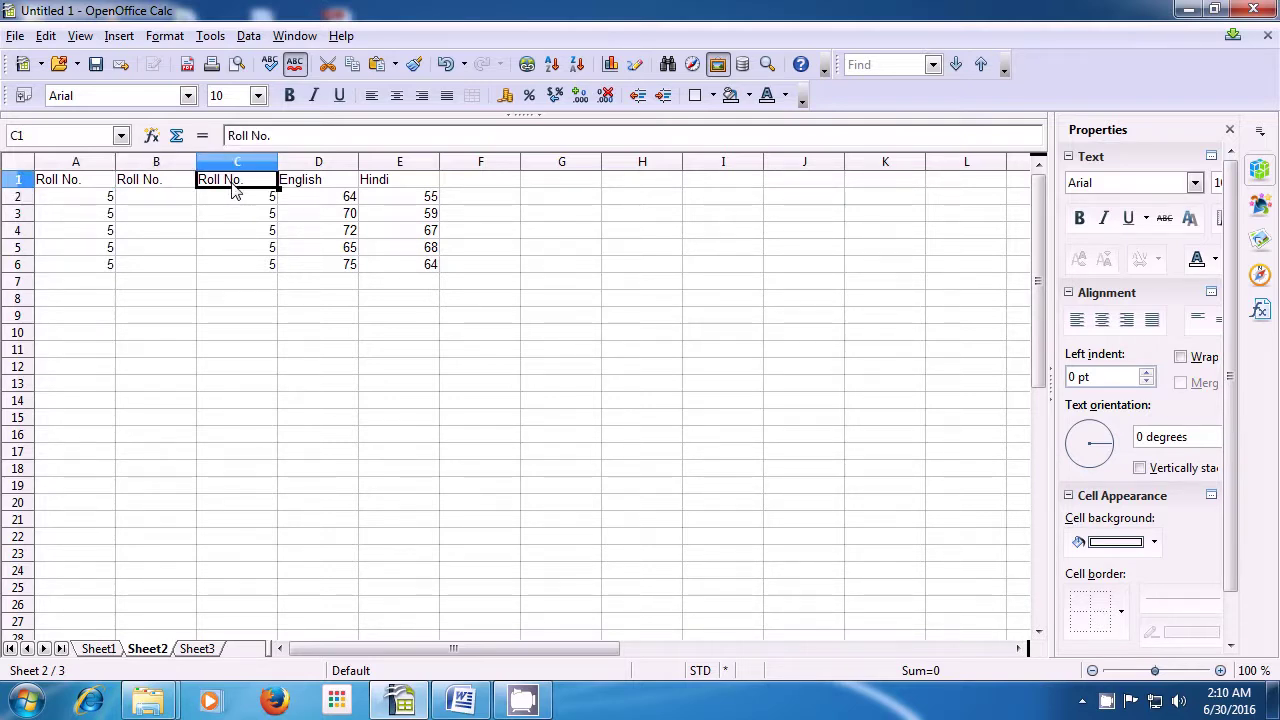
drag(232, 190, 233, 264)
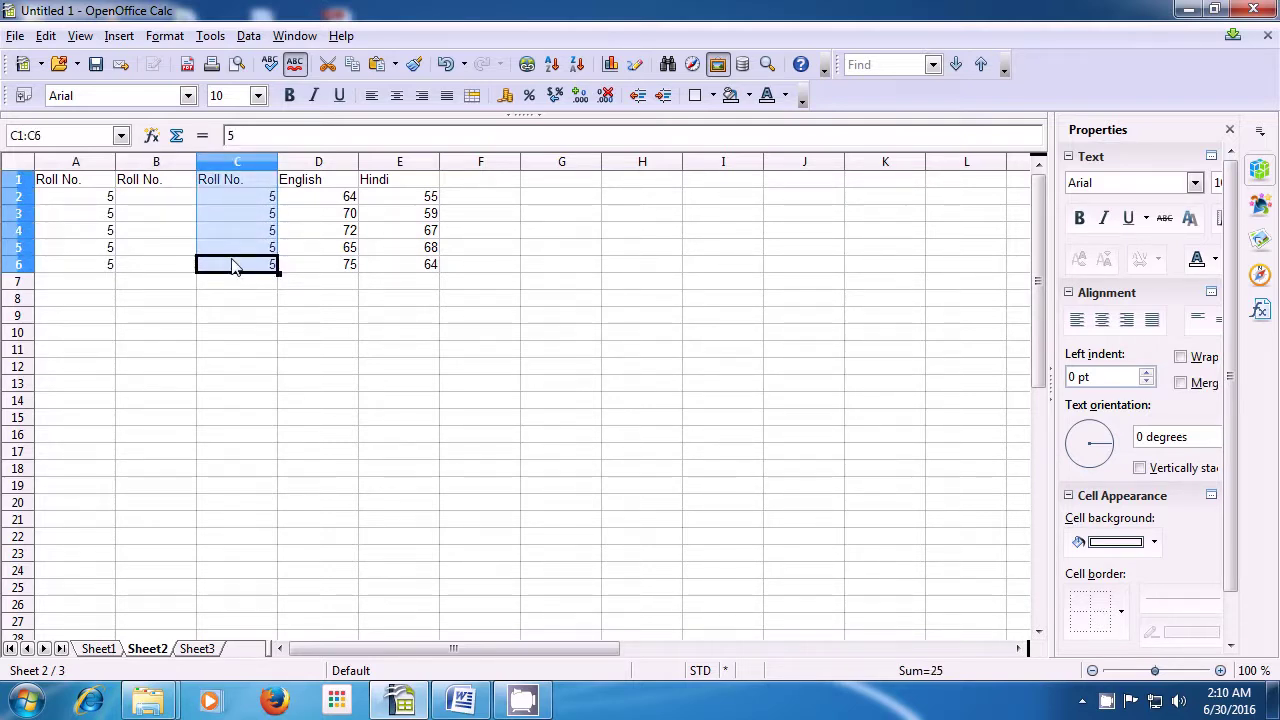
key(Delete)
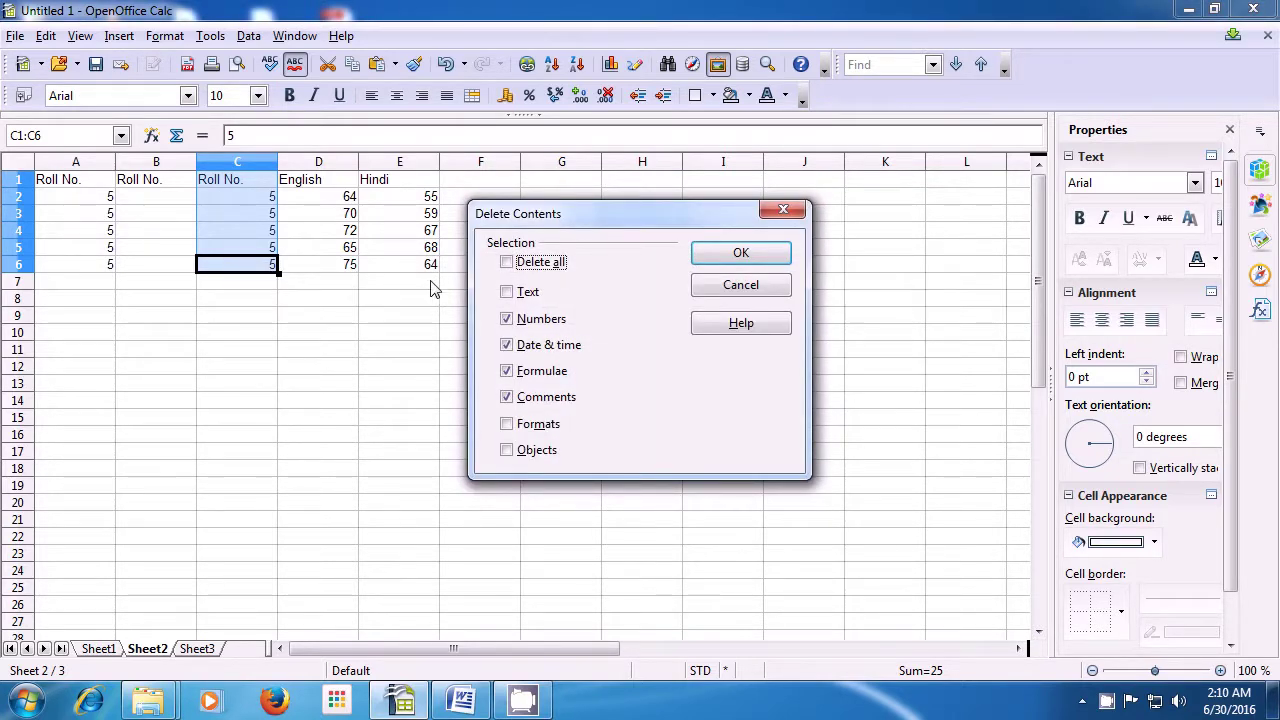
click(507, 292)
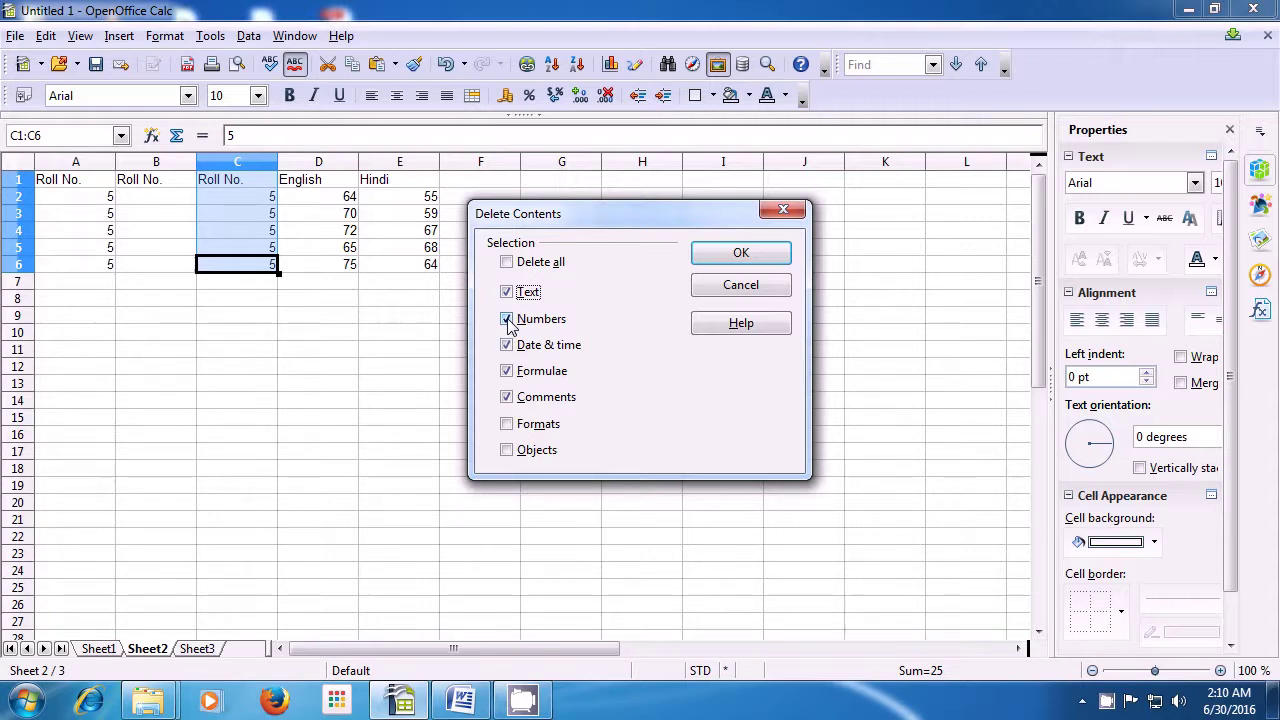
click(507, 319)
click(748, 256)
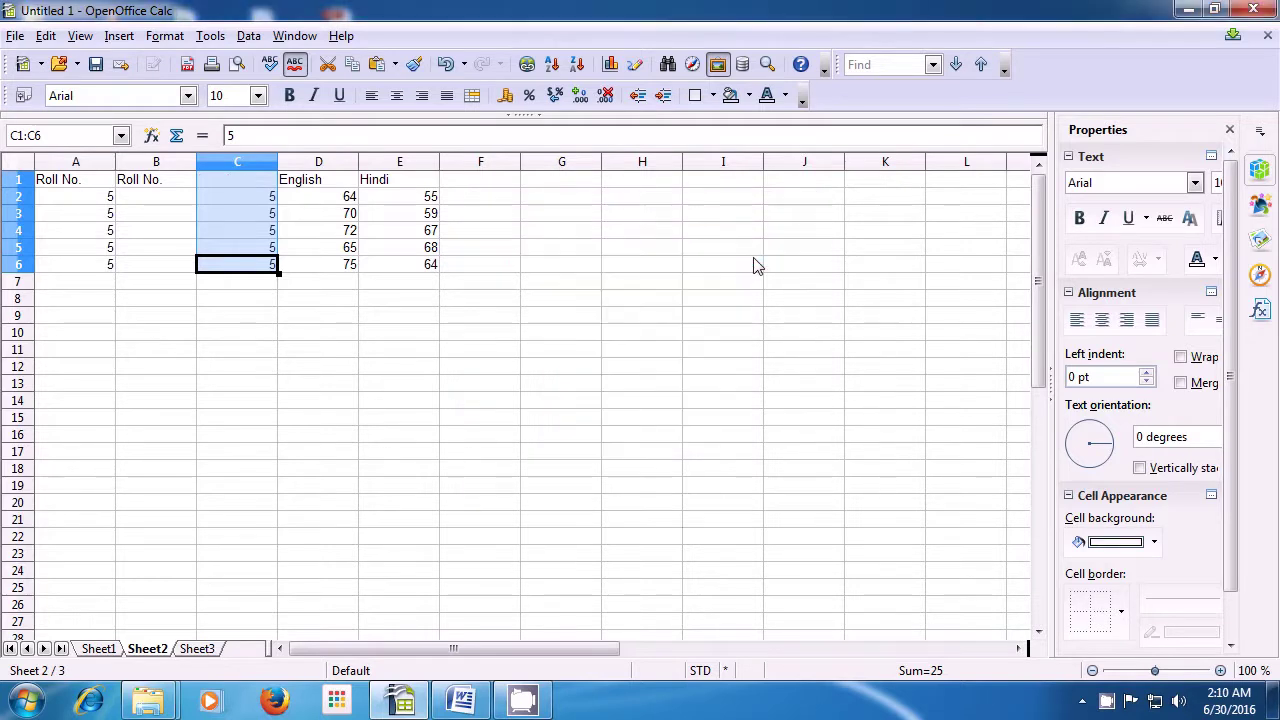
click(214, 202)
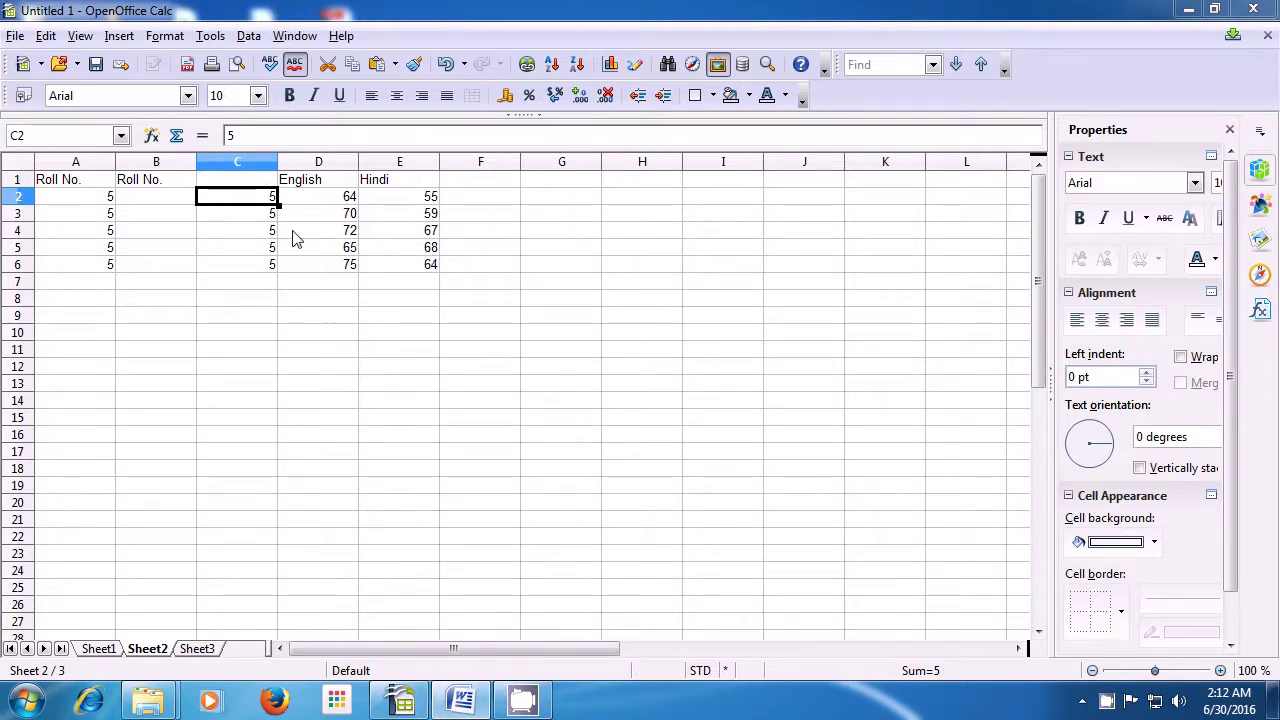
Step: Delete the empty cell B2 and shift the remaining cells of its row left
click(157, 206)
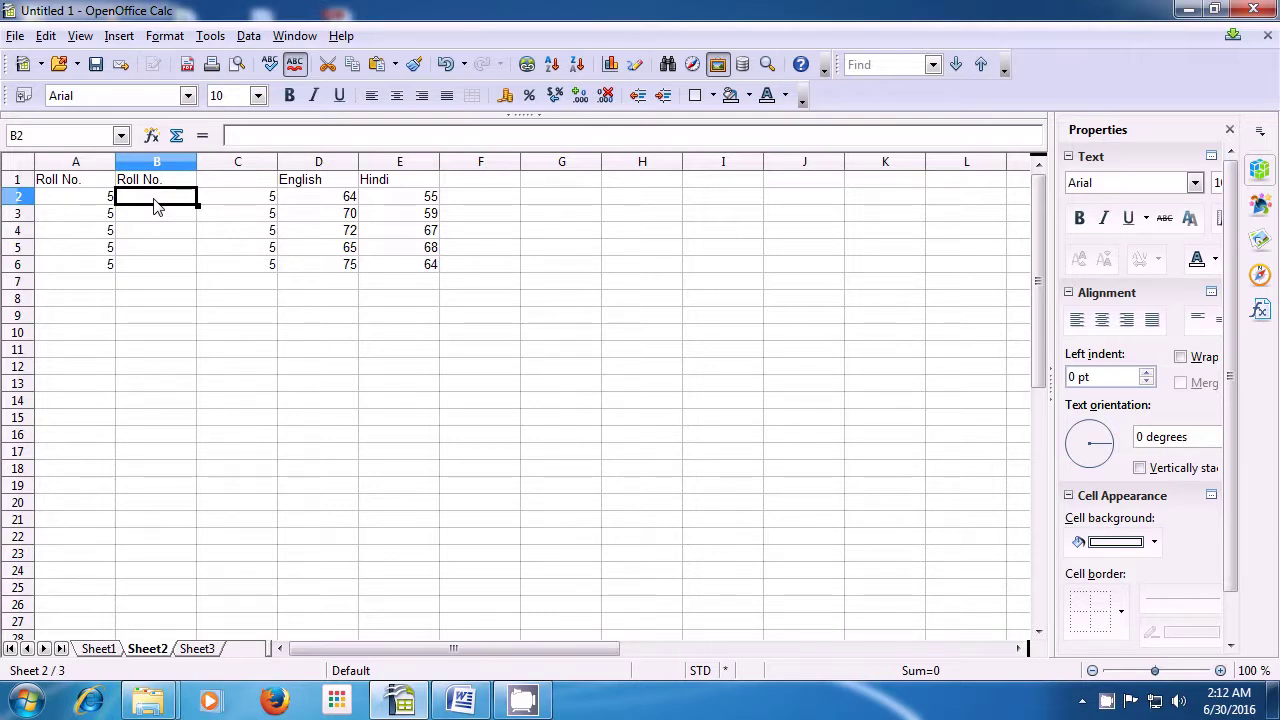
click(46, 36)
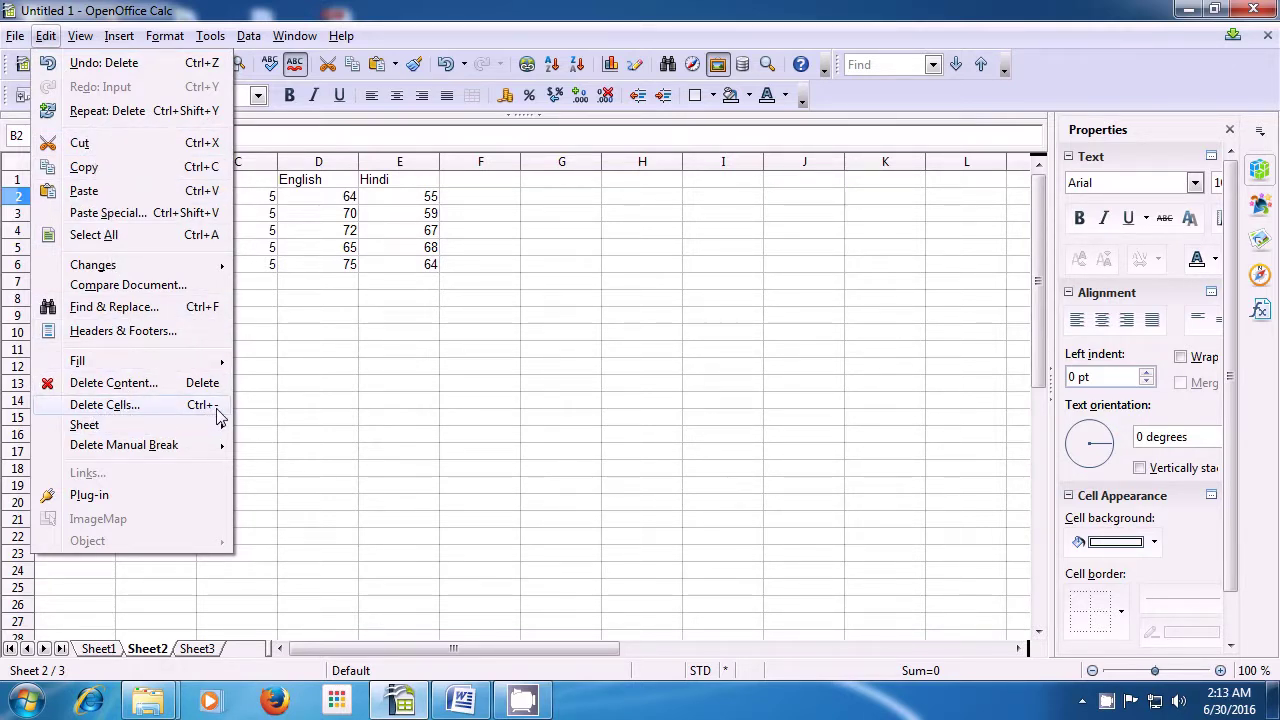
click(160, 414)
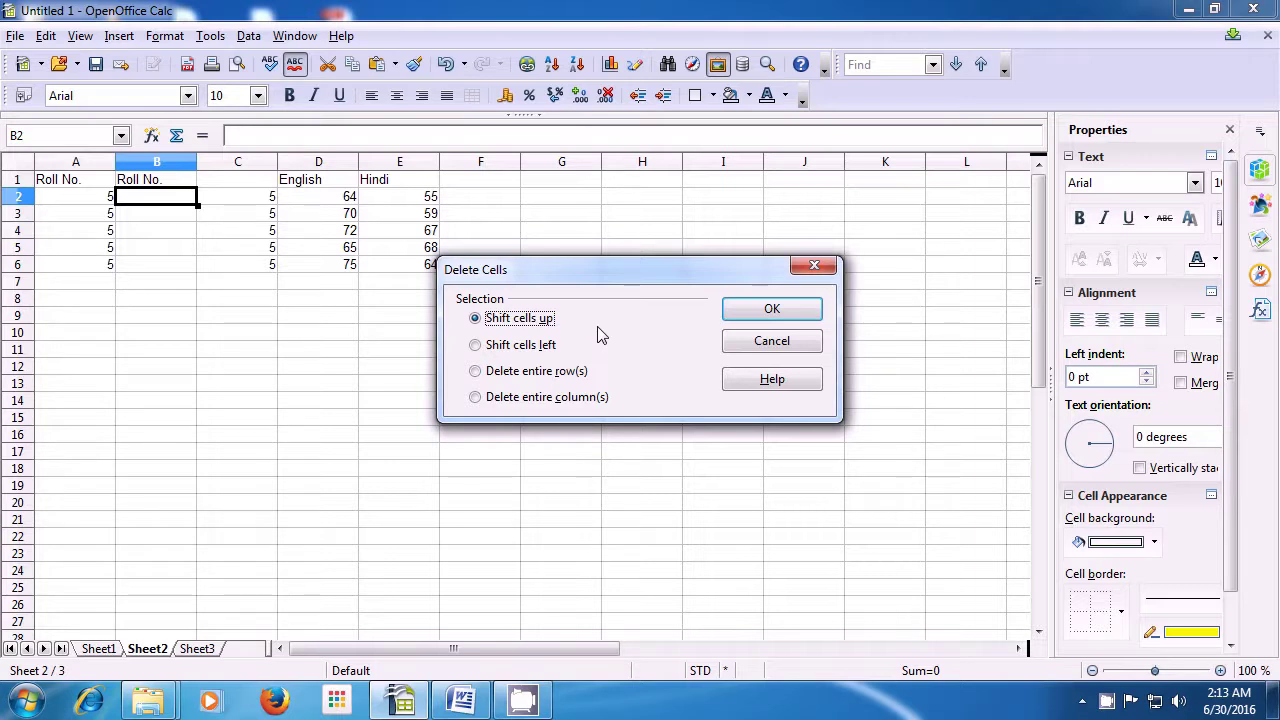
click(476, 346)
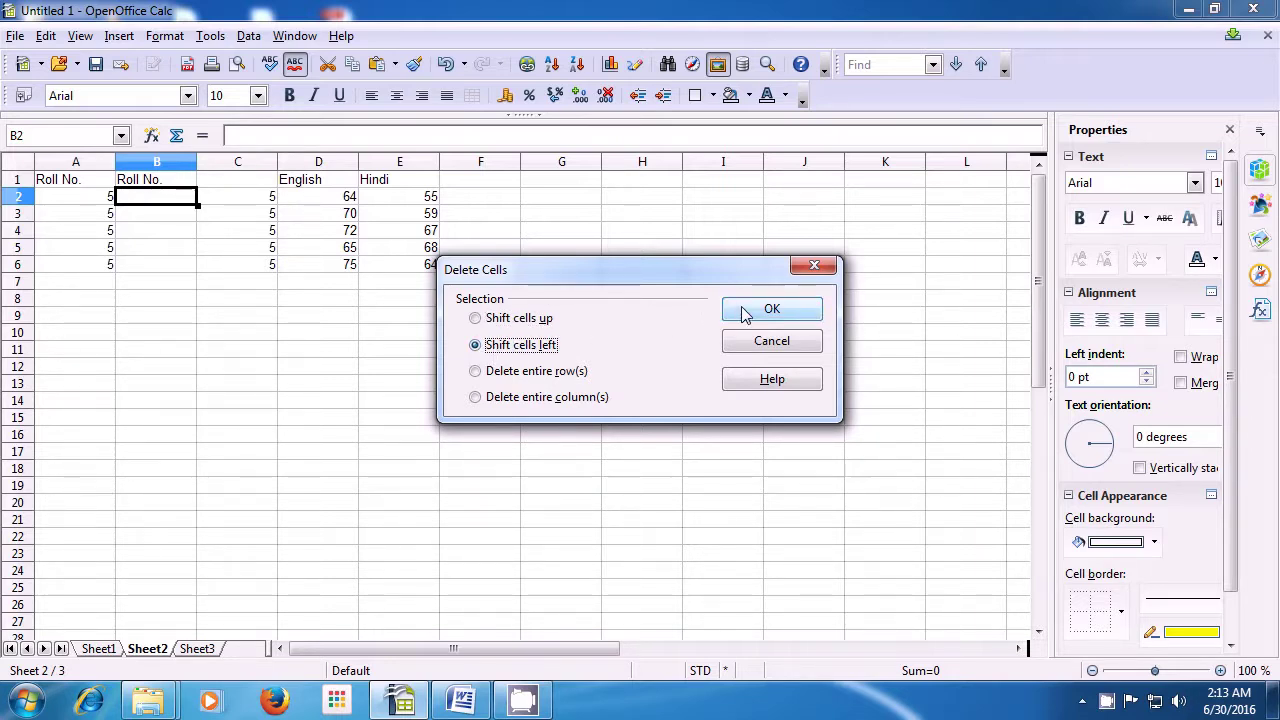
click(772, 309)
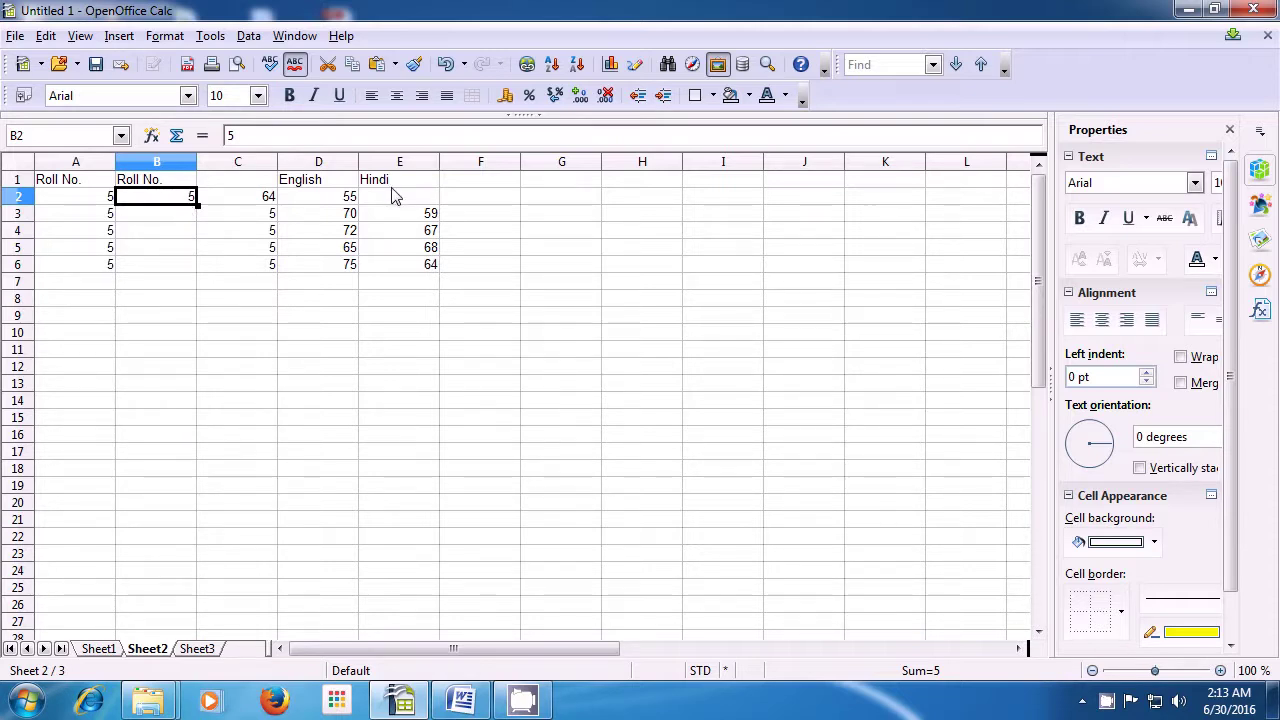
Step: Delete the entire row 3 from cell B3 with the Delete Cells command
click(180, 222)
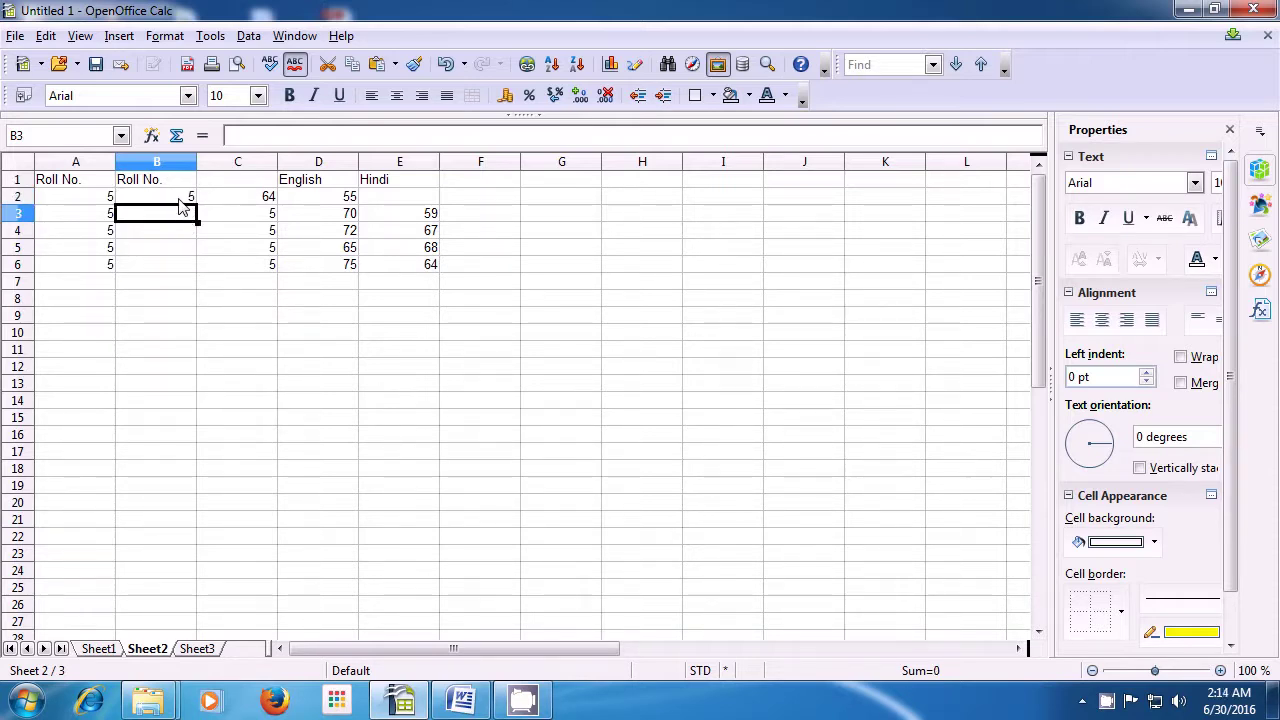
click(46, 37)
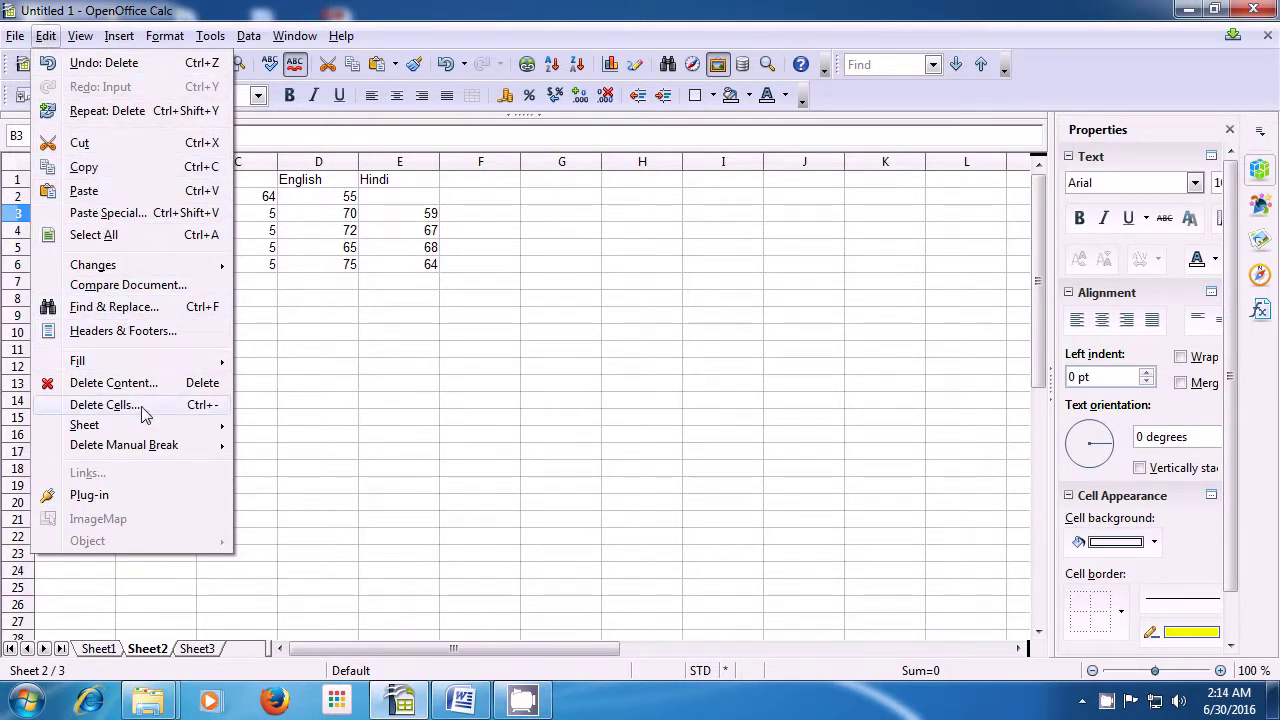
click(105, 405)
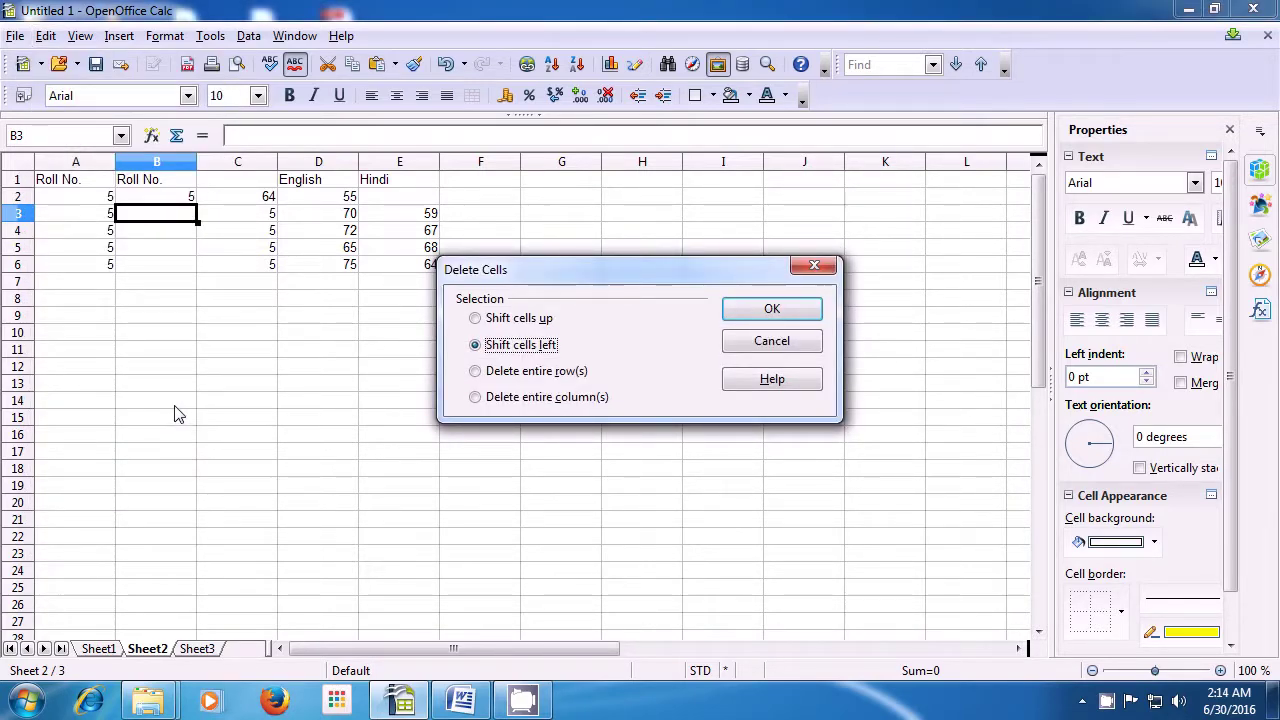
click(476, 372)
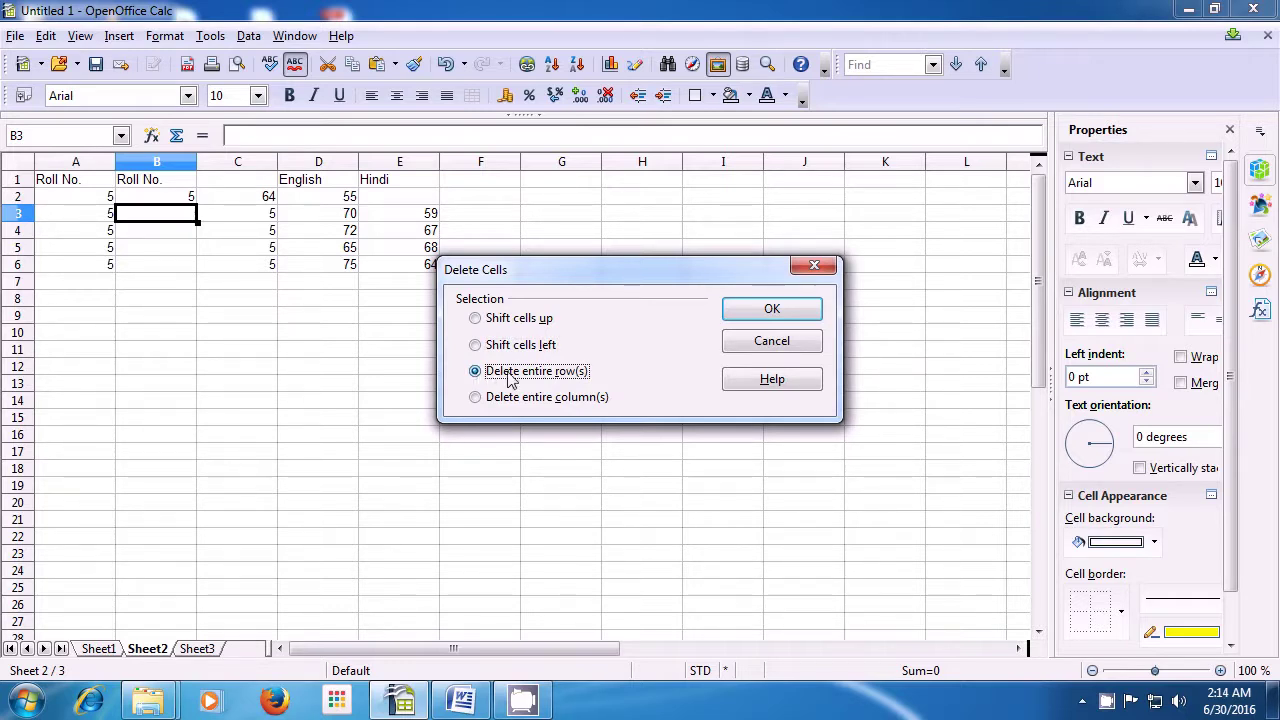
click(757, 318)
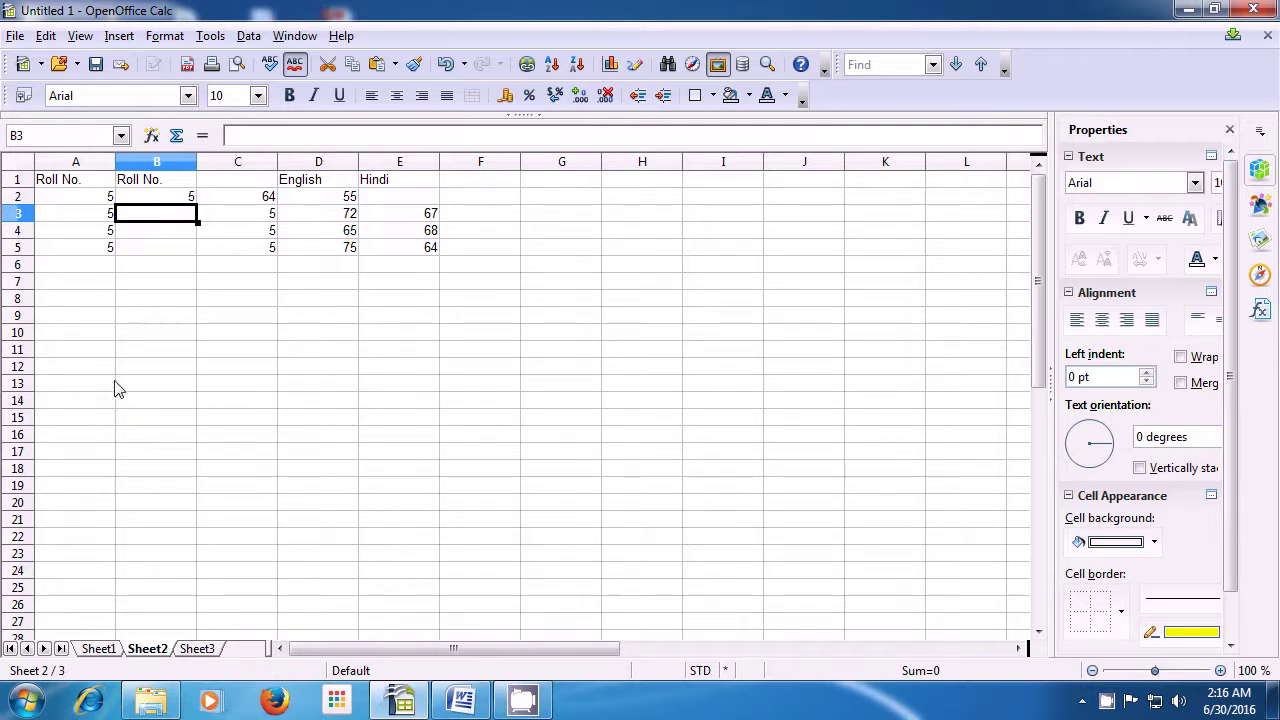
Step: Copy Sheet2 within the Untitled1 document, inserting the copy before Sheet1, and view Sheet1 and Sheet2 to compare
click(45, 37)
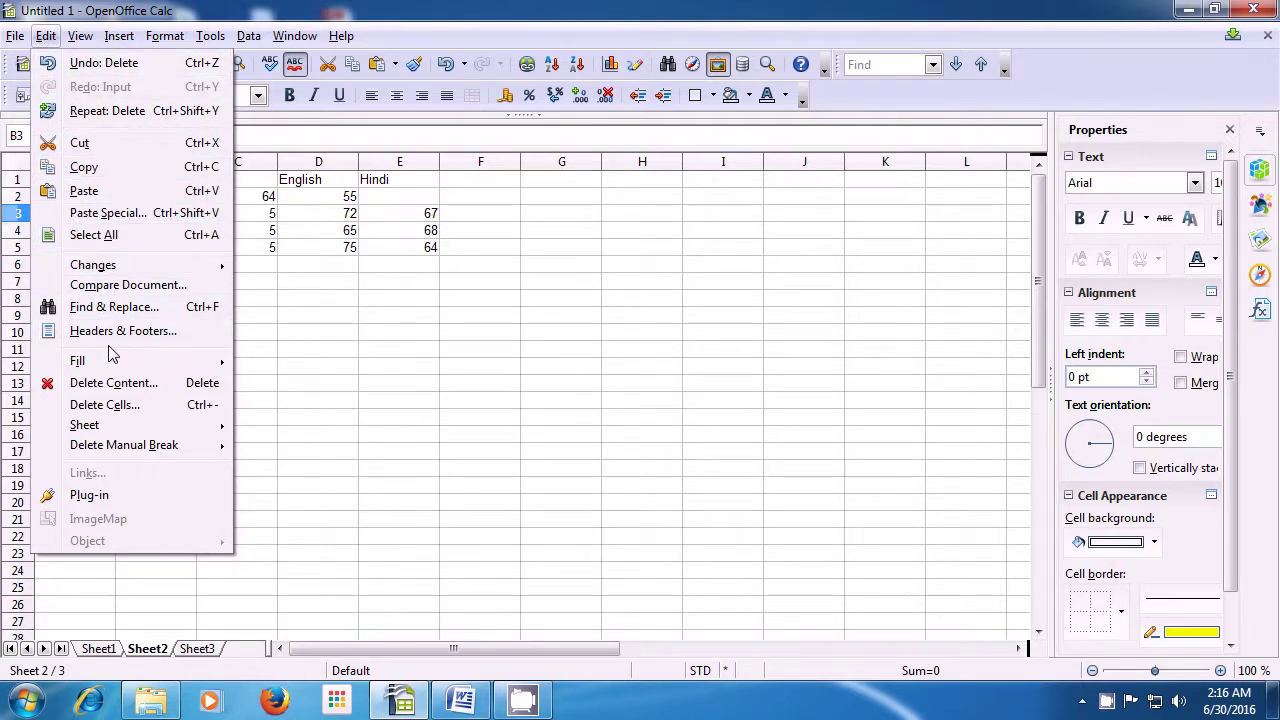
mouse_move(123, 430)
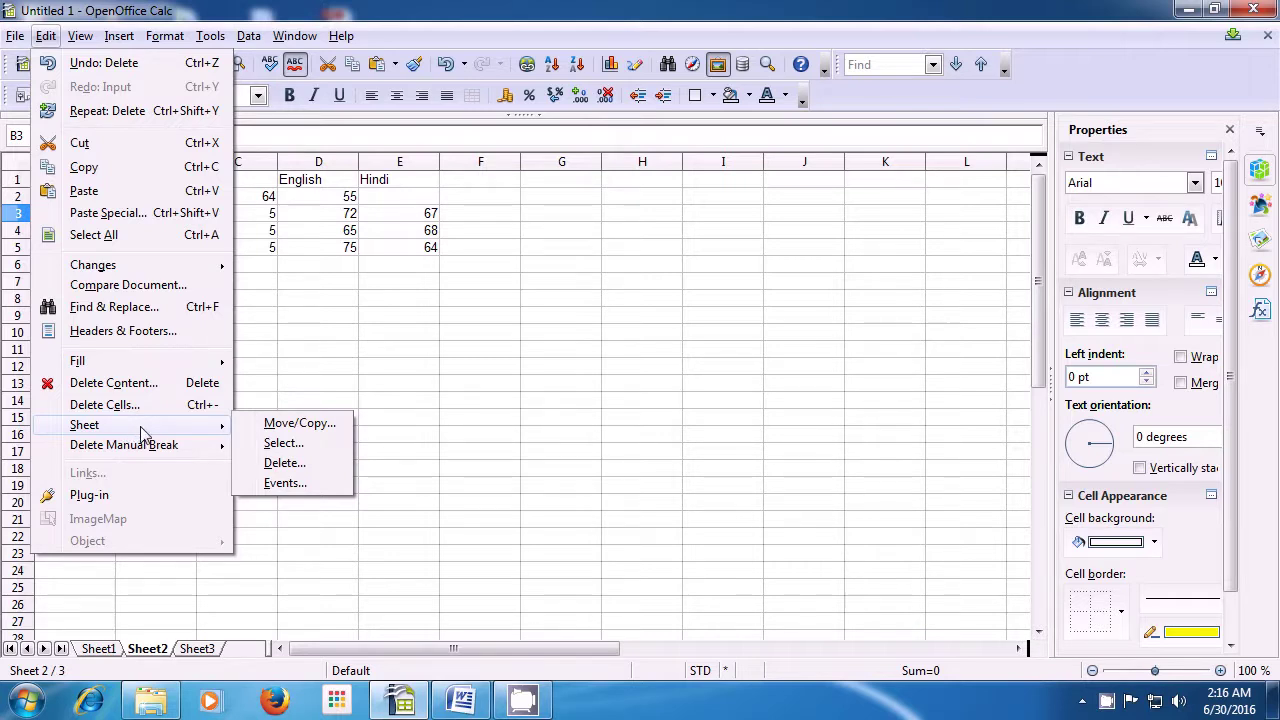
click(312, 428)
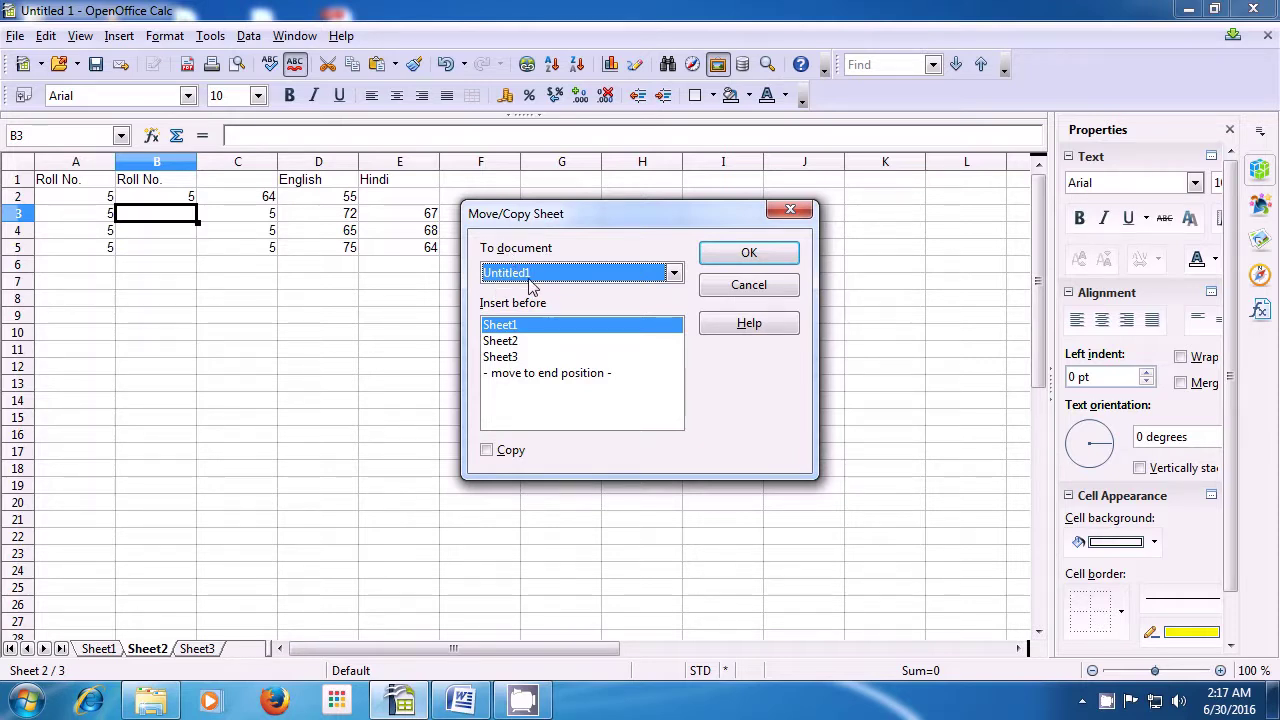
click(503, 346)
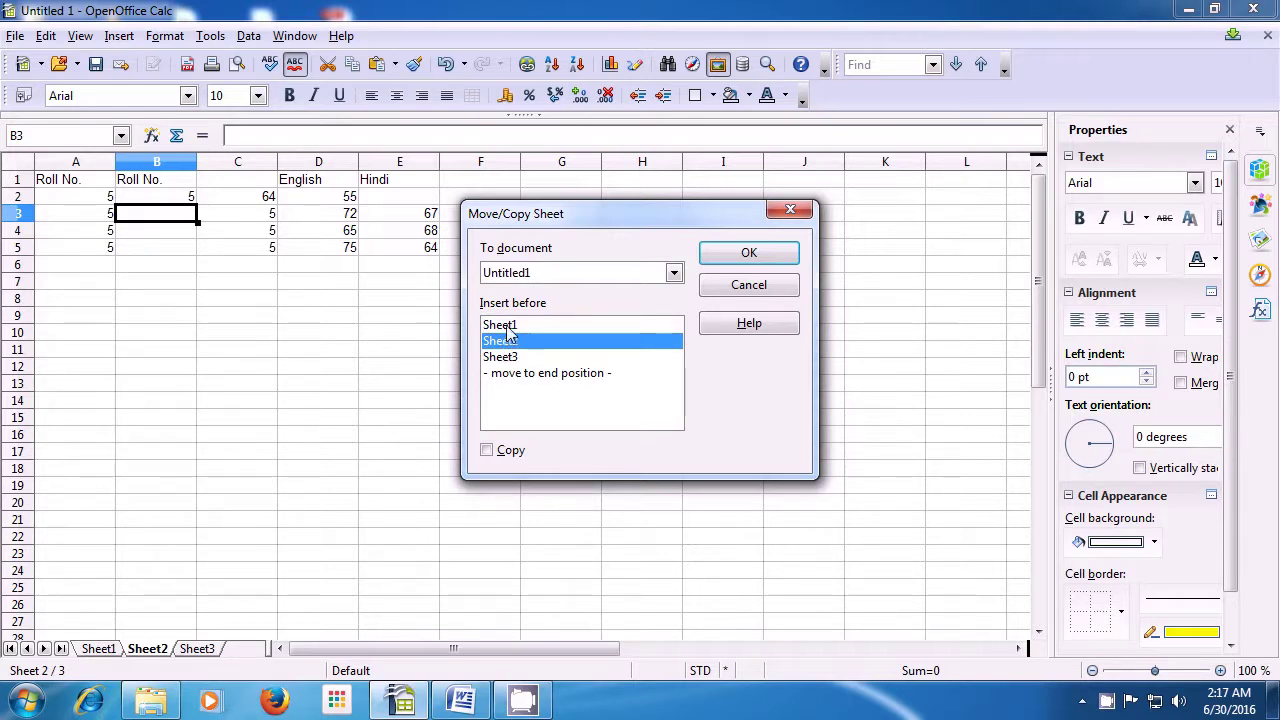
click(508, 328)
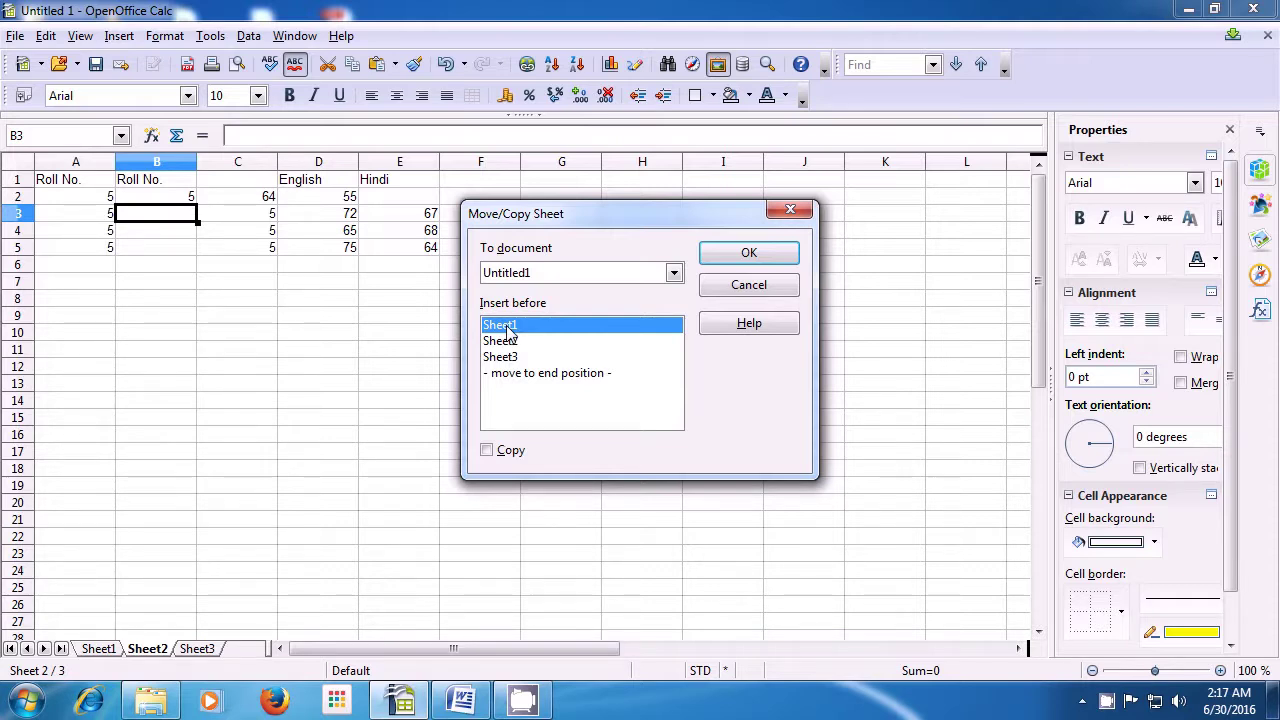
click(487, 452)
click(736, 258)
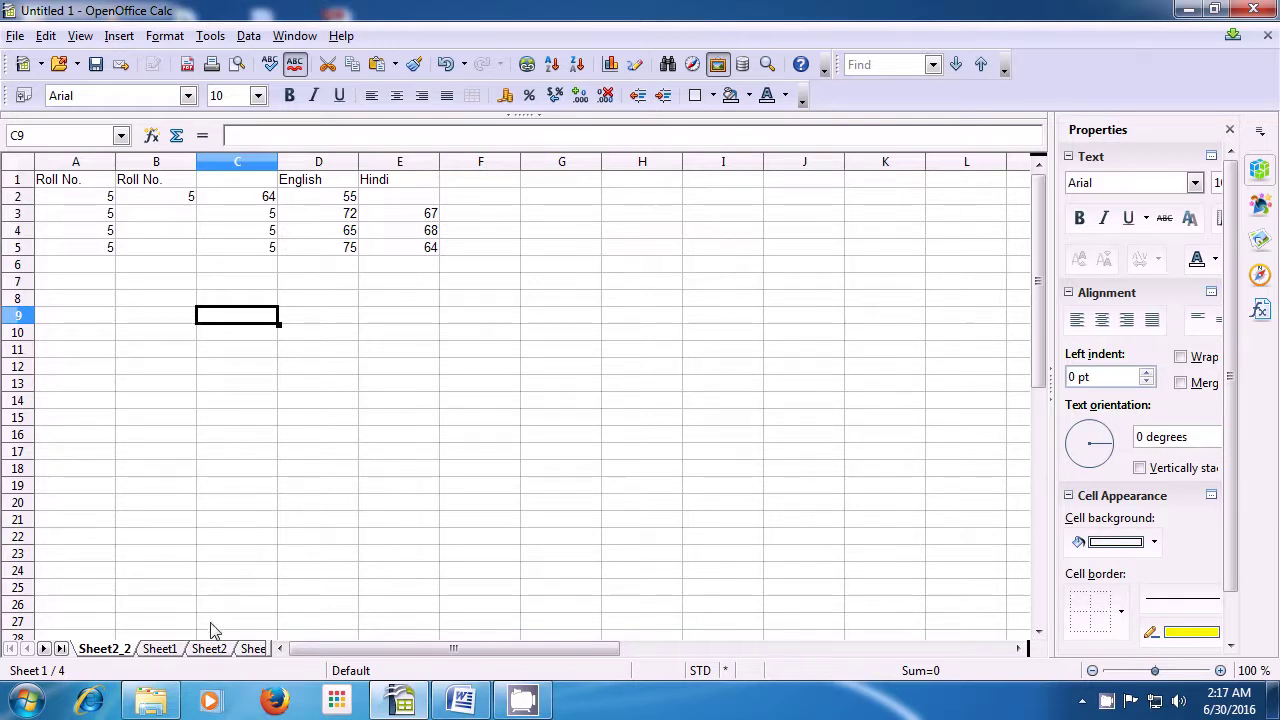
click(157, 650)
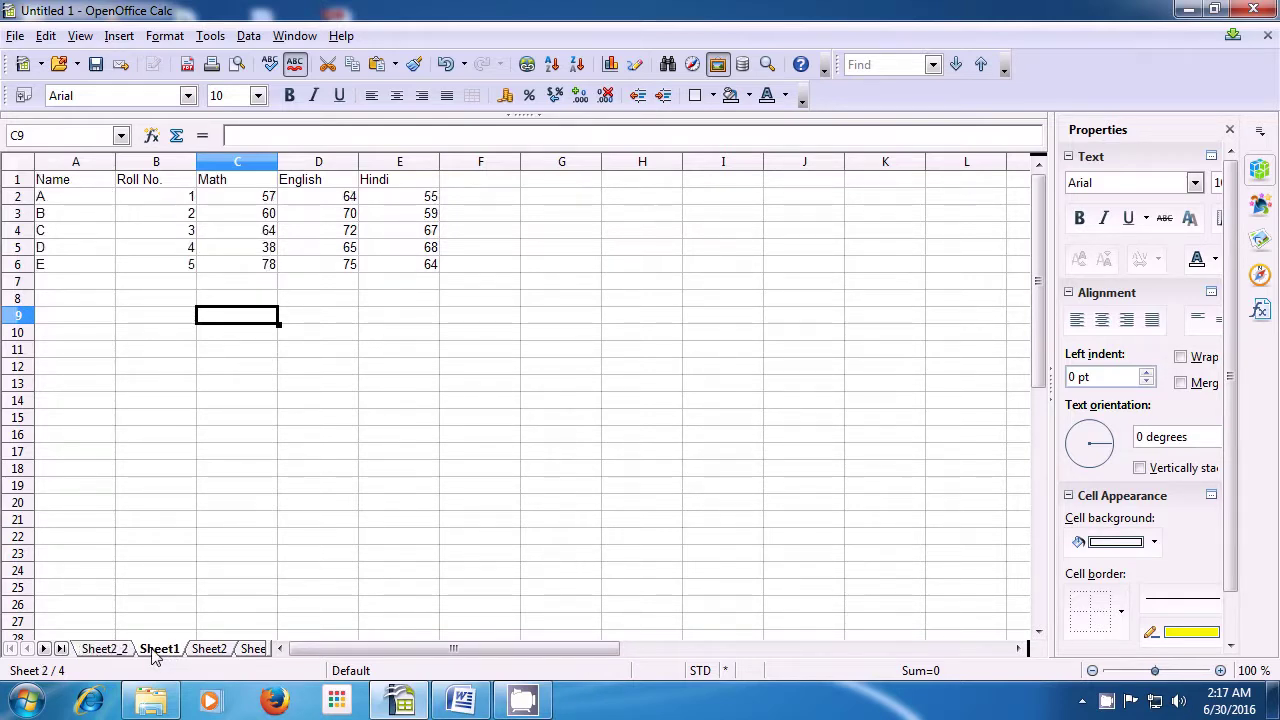
click(208, 650)
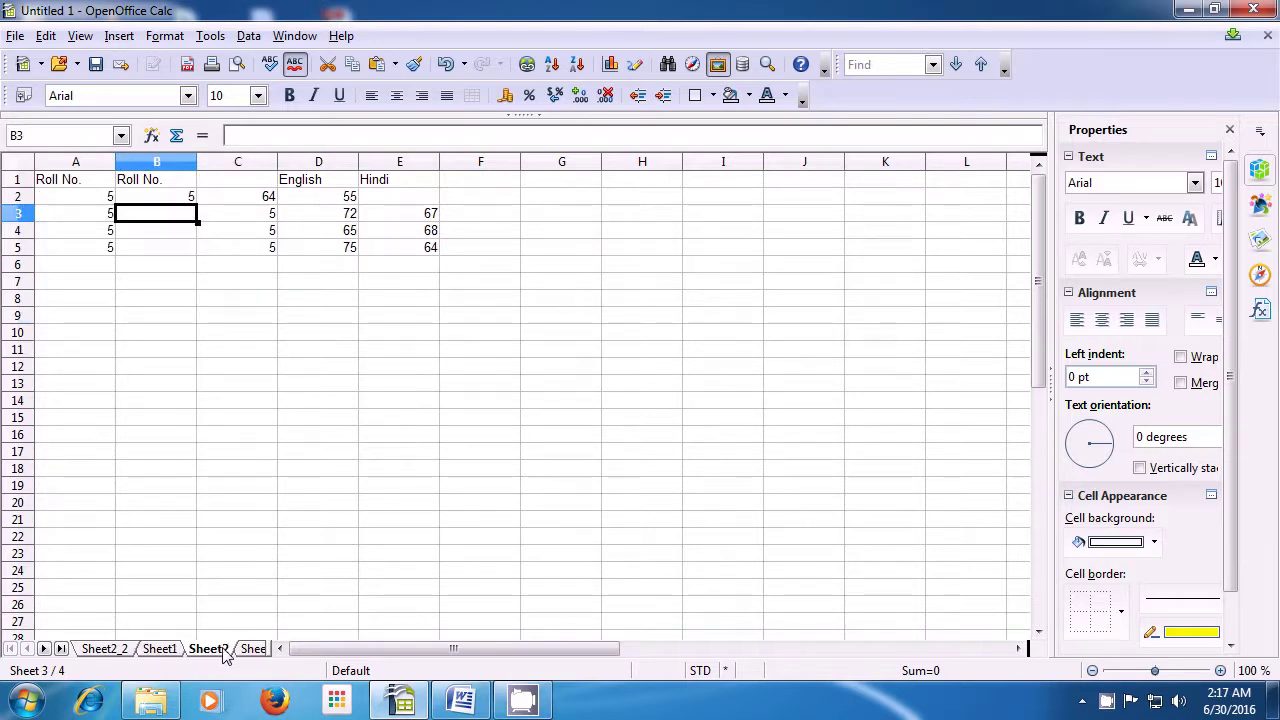
Step: Delete the copied sheet Sheet2_2 from the document
click(118, 651)
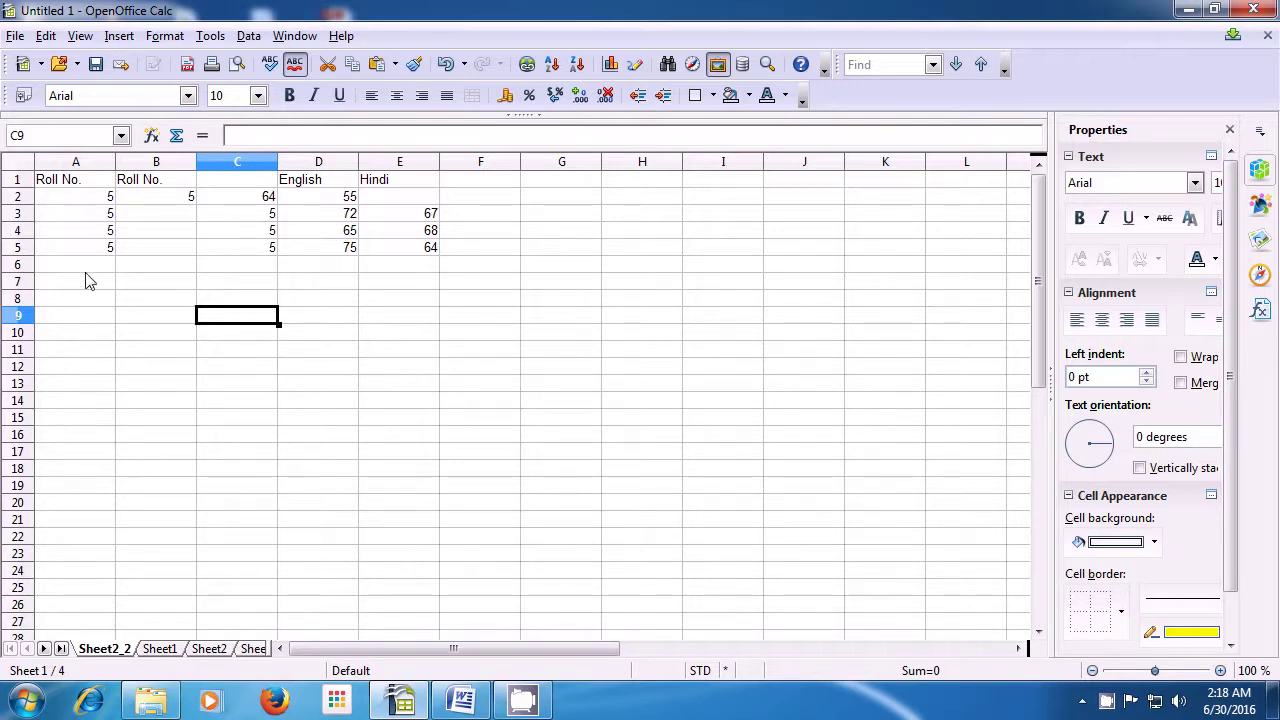
click(46, 36)
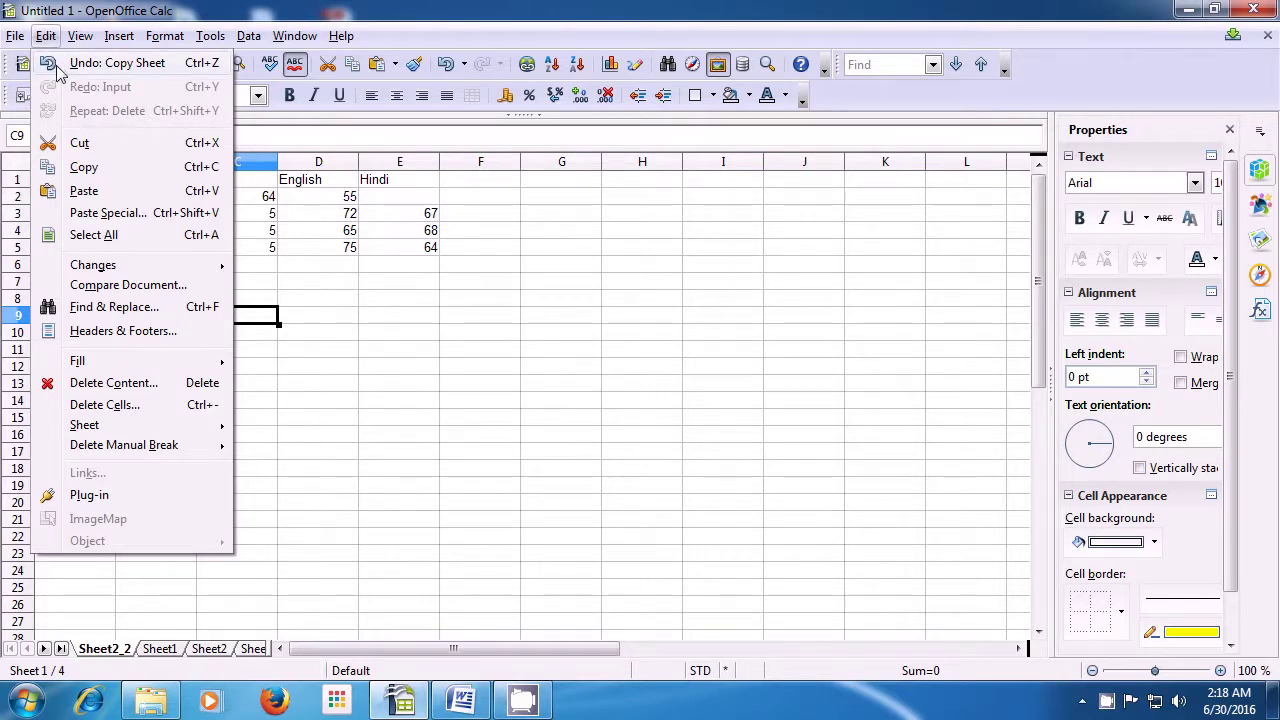
mouse_move(145, 433)
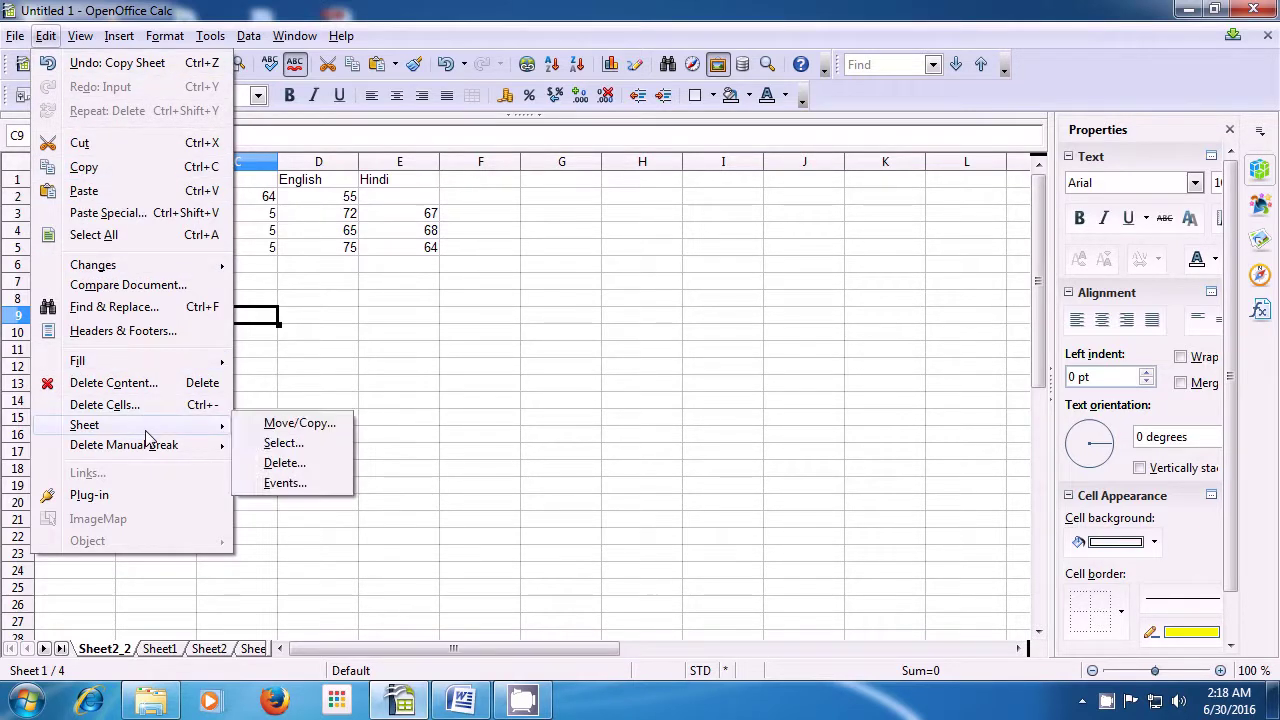
click(278, 466)
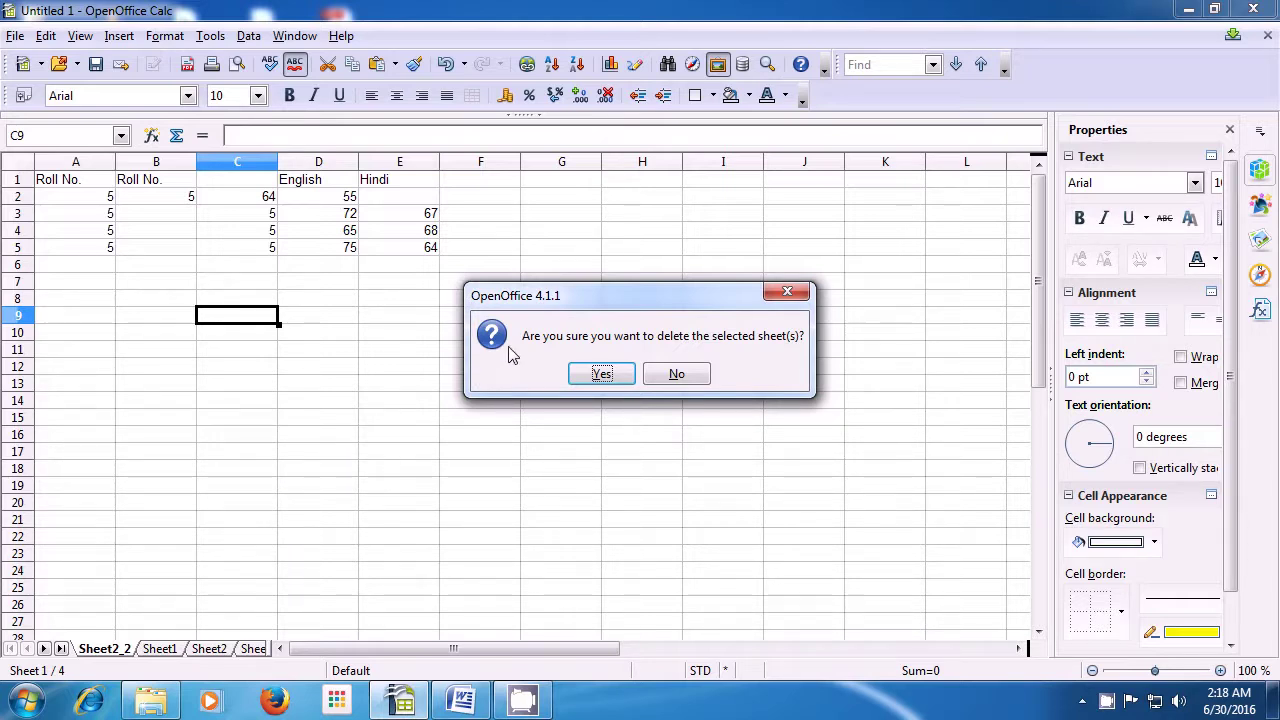
click(601, 375)
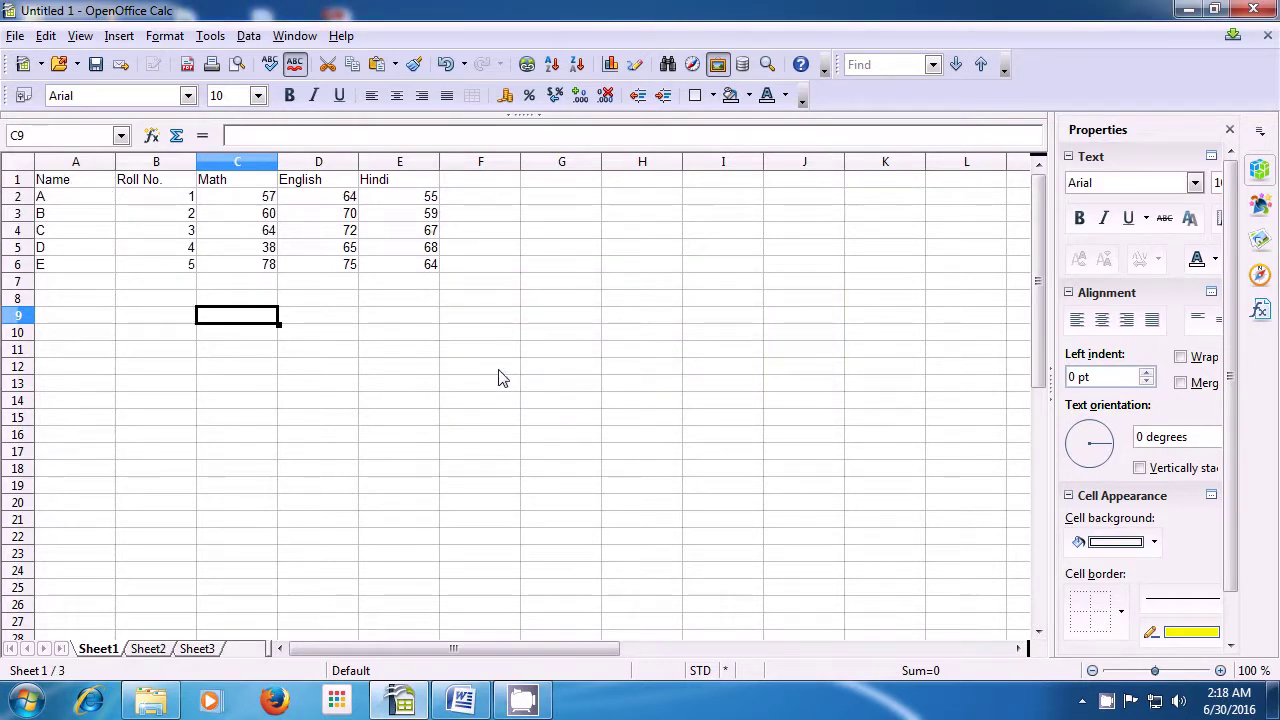
click(146, 522)
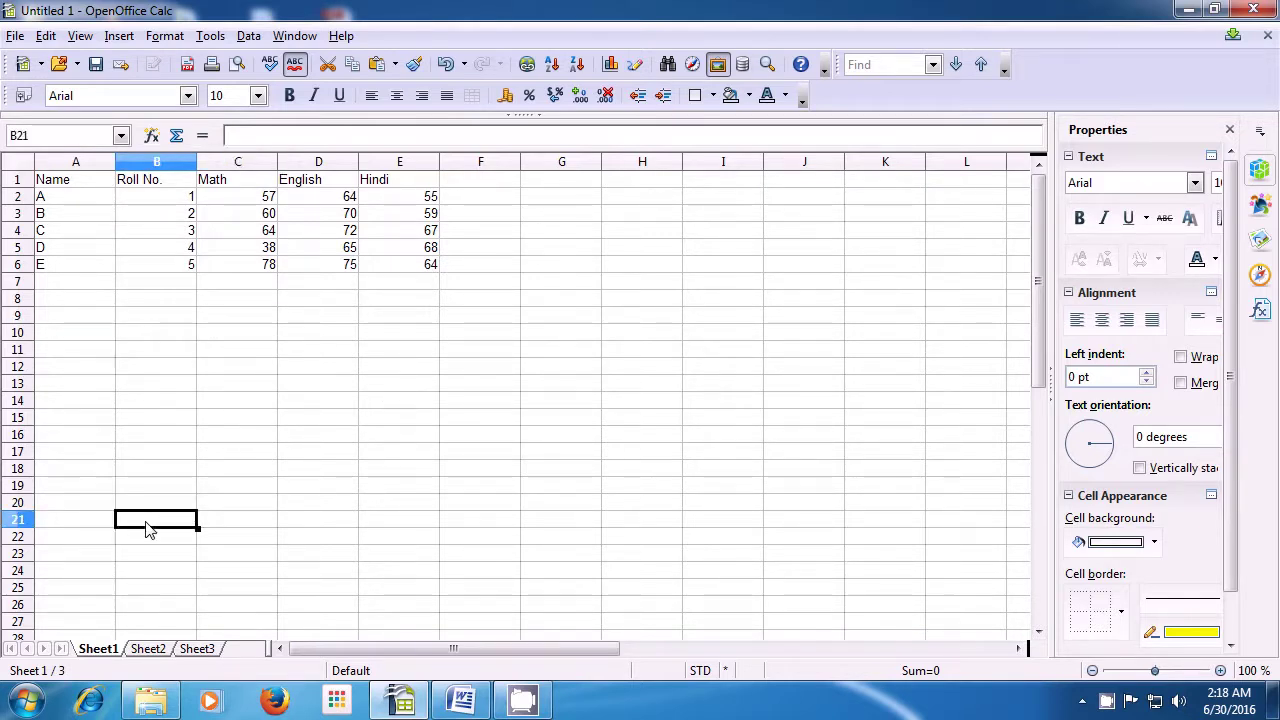
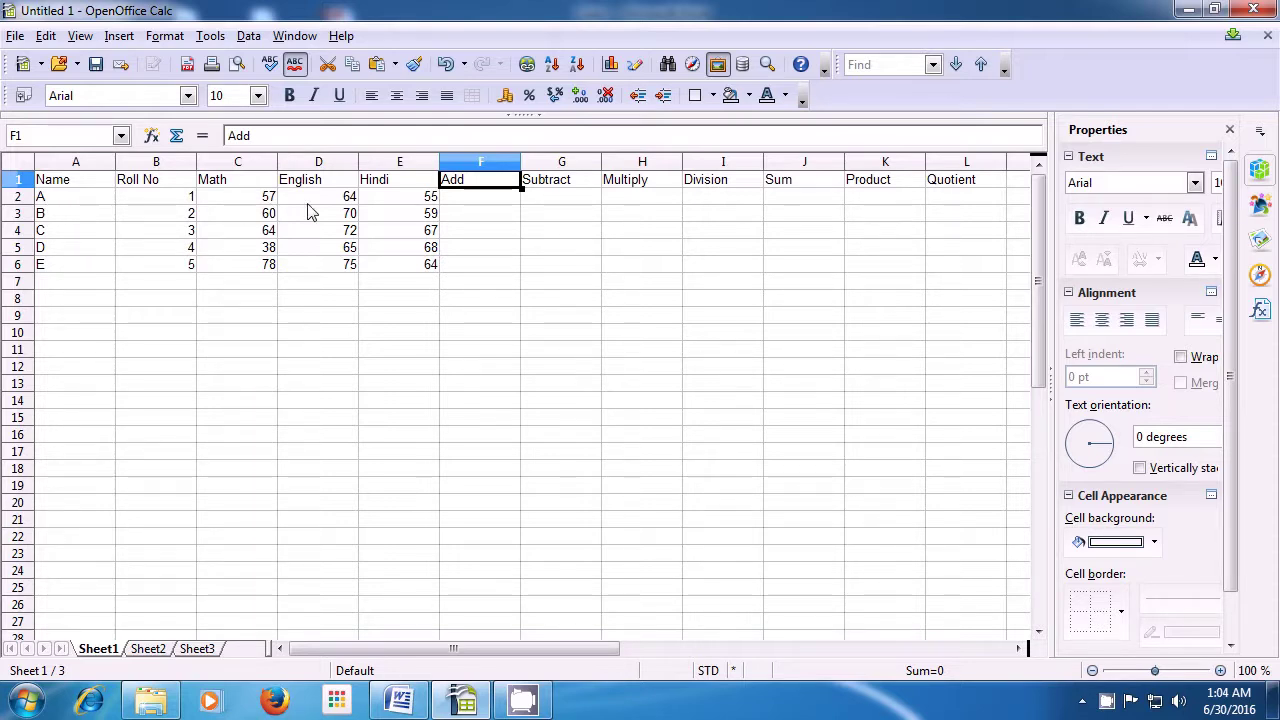
Step: Enter the formula =C2+D2+E2 in F2 to add student A's Math, English and Hindi marks
click(475, 202)
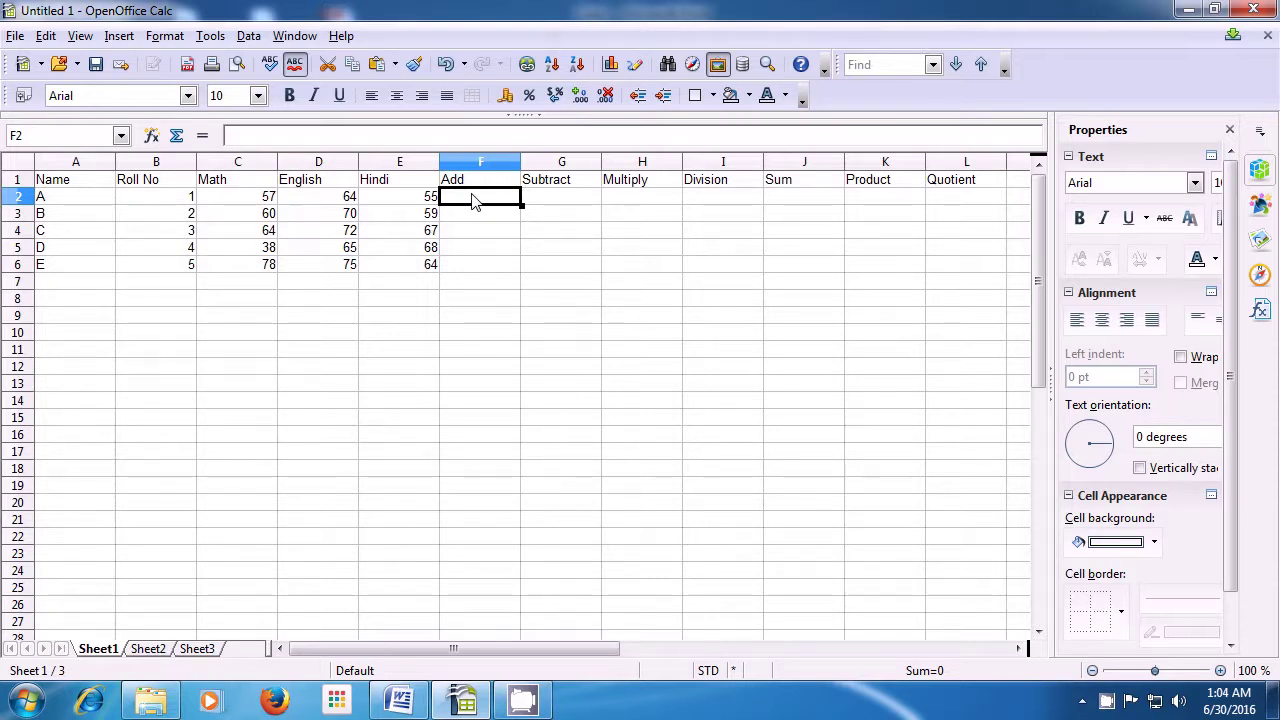
text(=)
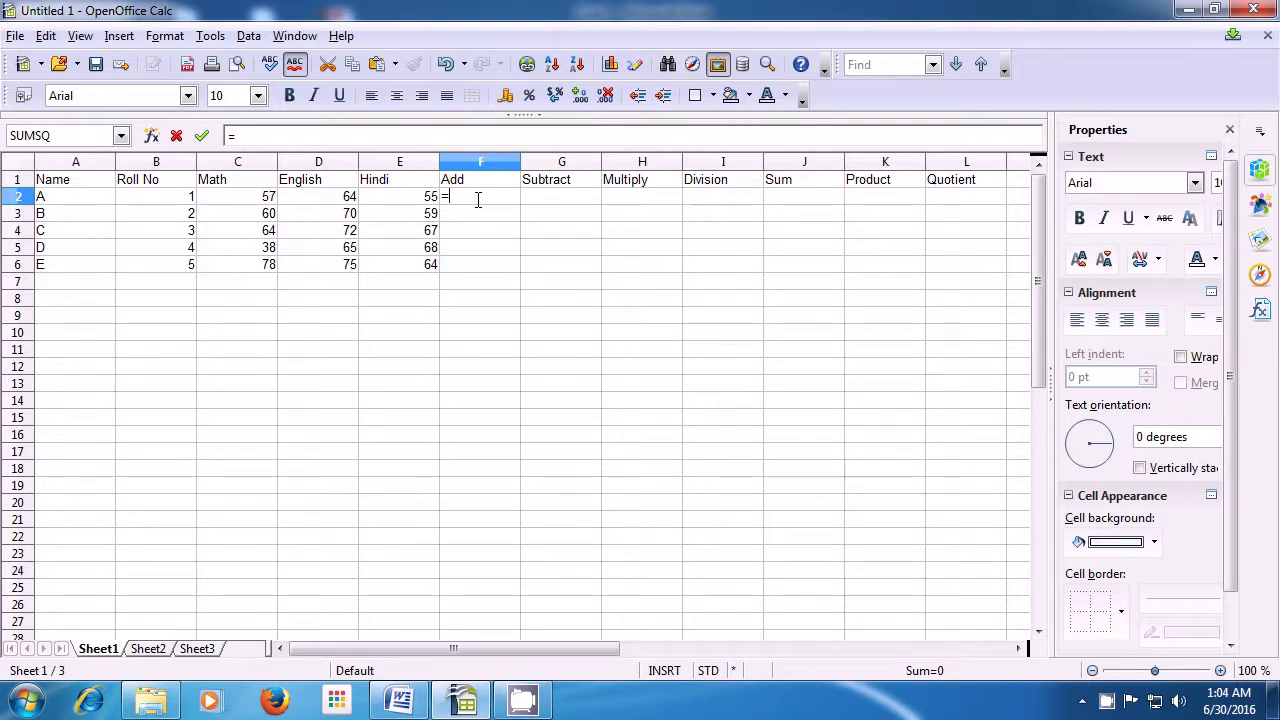
click(267, 203)
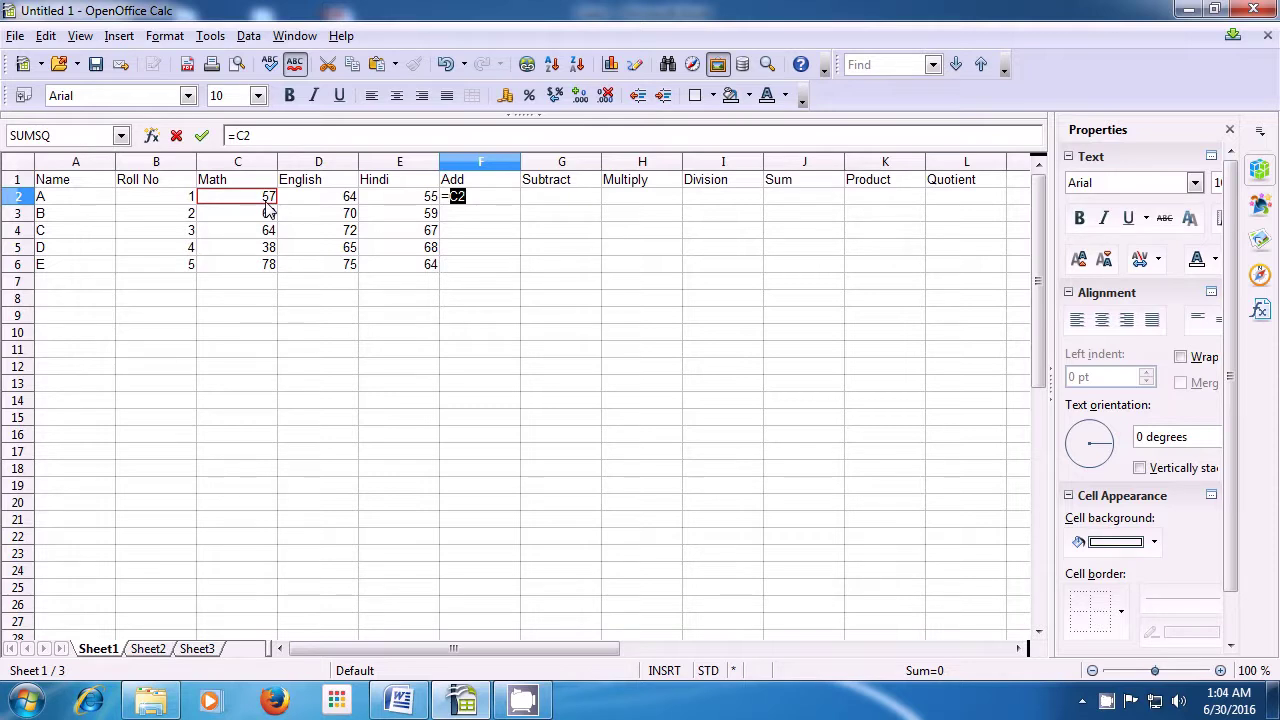
text(+)
click(325, 203)
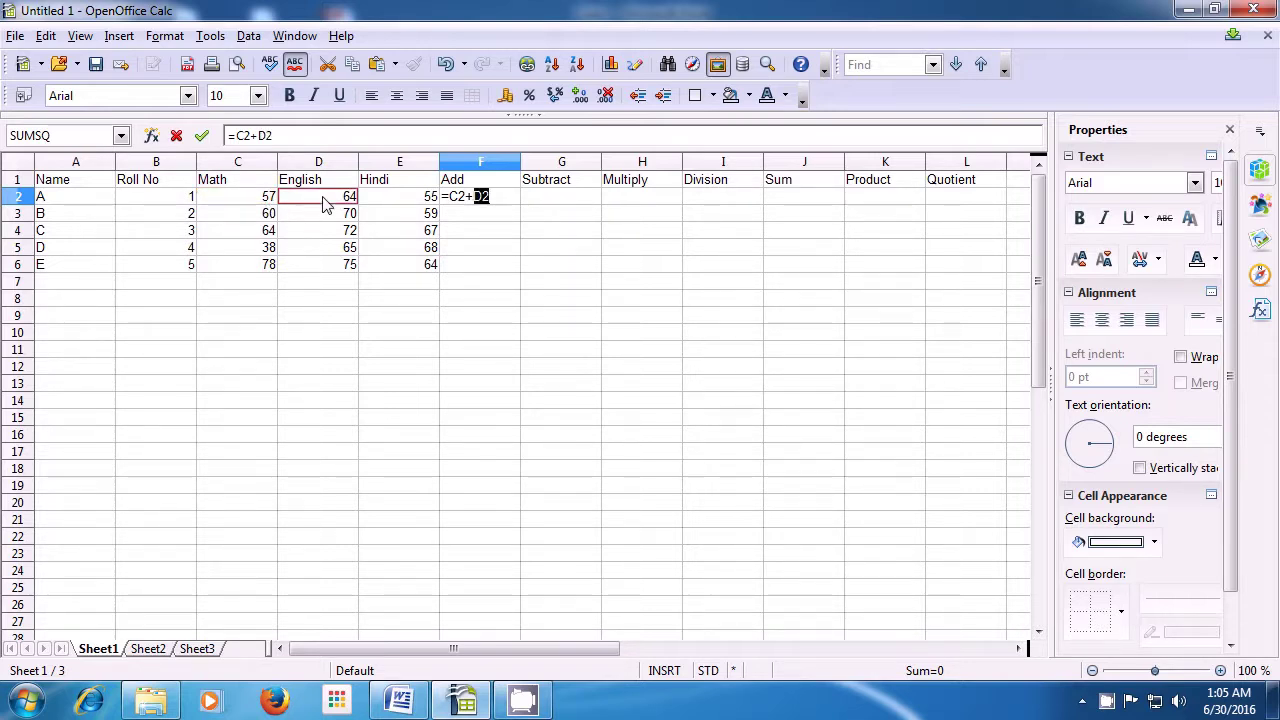
text(+)
click(393, 202)
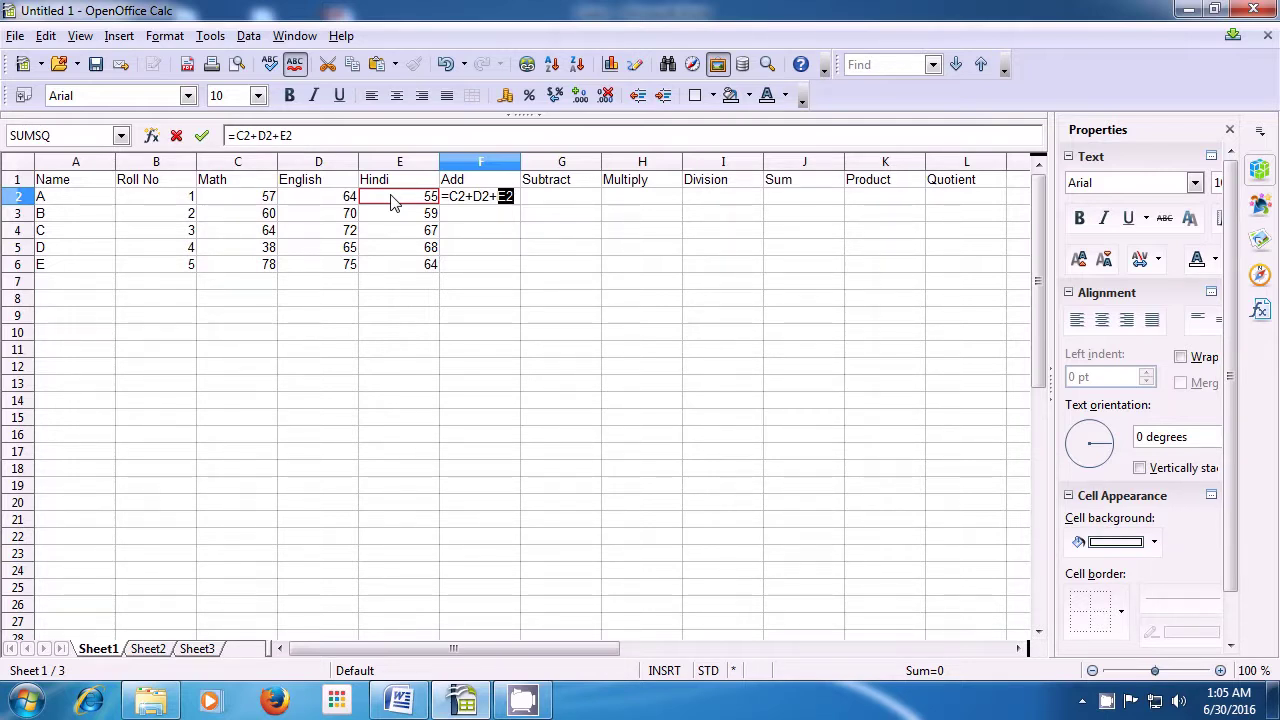
key(Return)
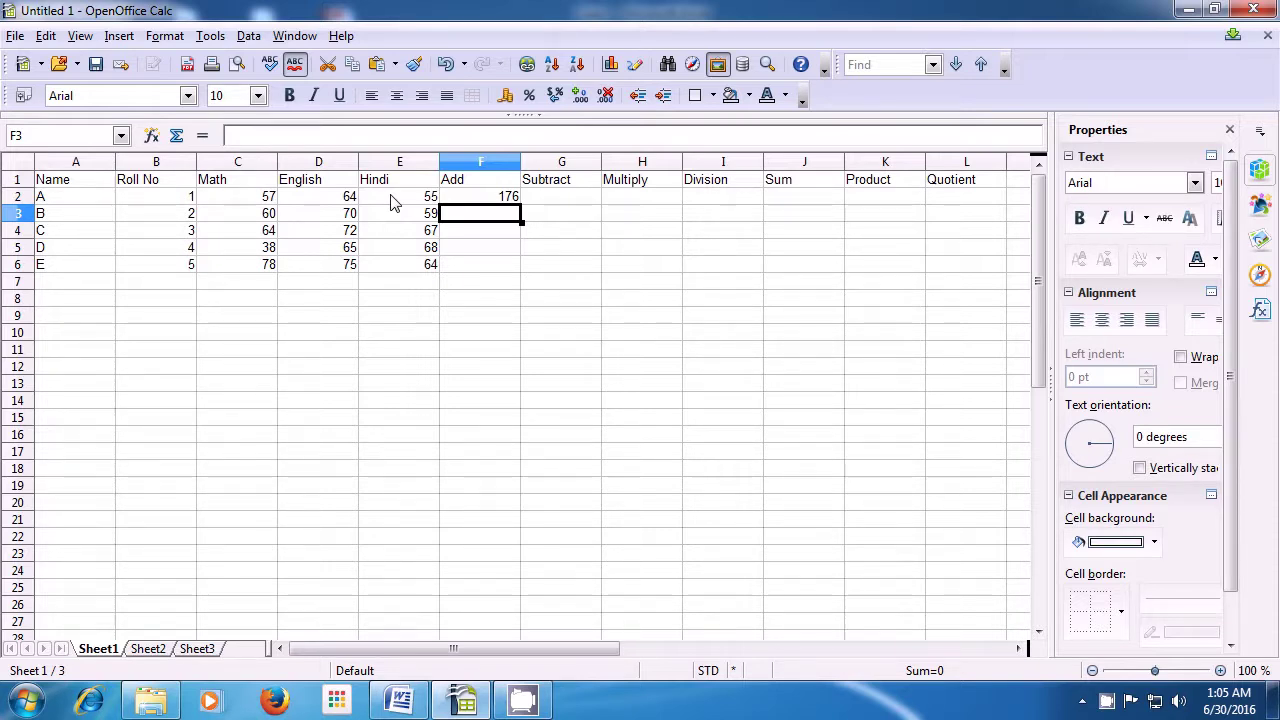
Step: Enter the formula =C3+D3+E3 in F3 to add student B's three marks
text(=)
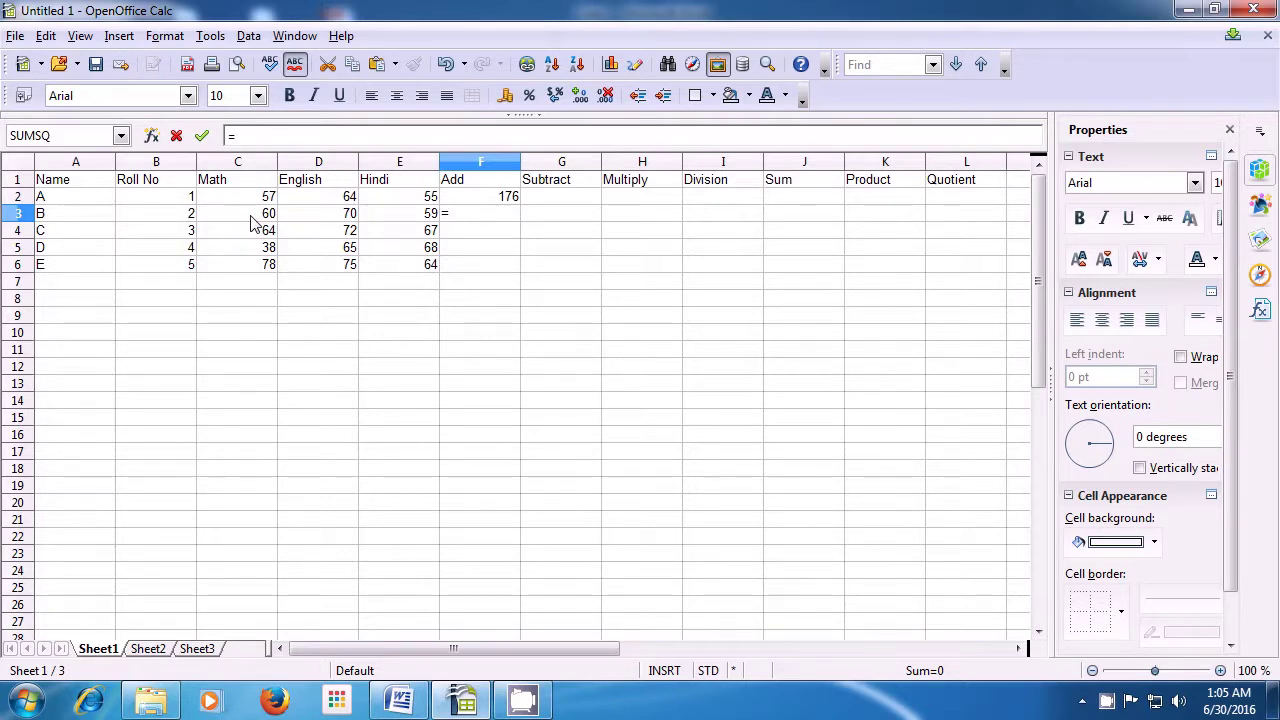
key(Left)
key(Left)
key(Left)
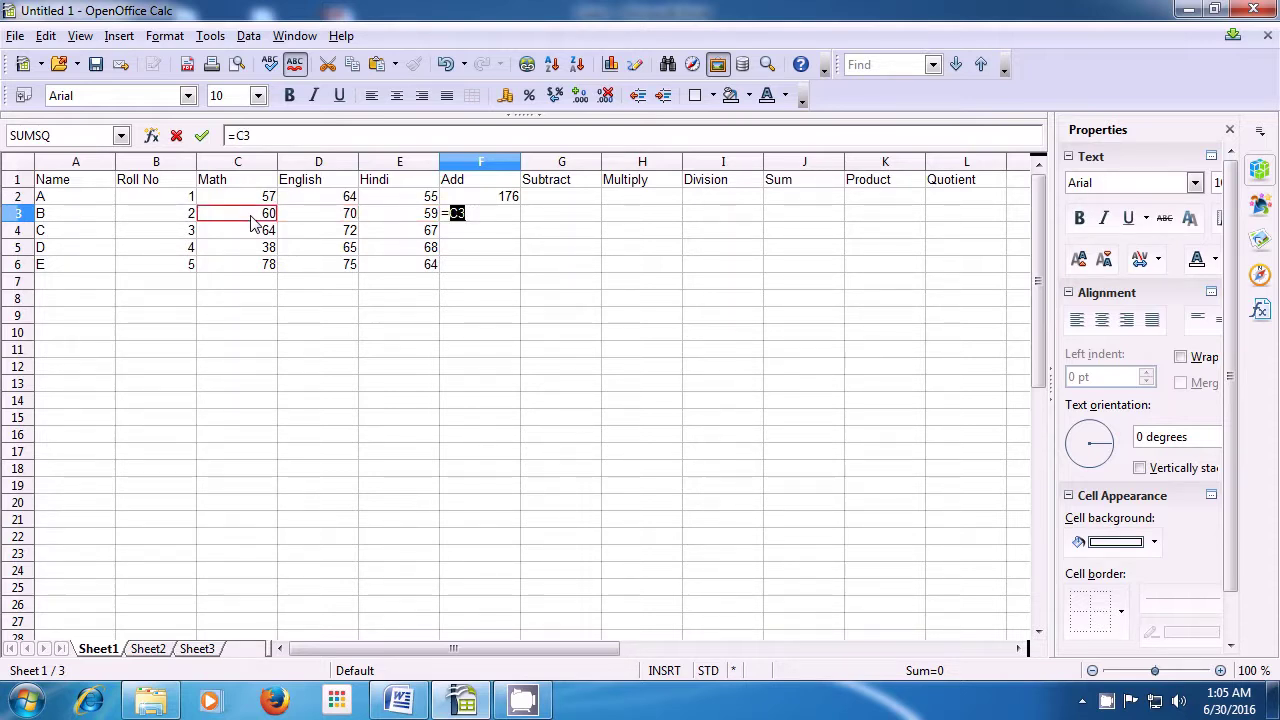
text(+)
key(Left)
key(Left)
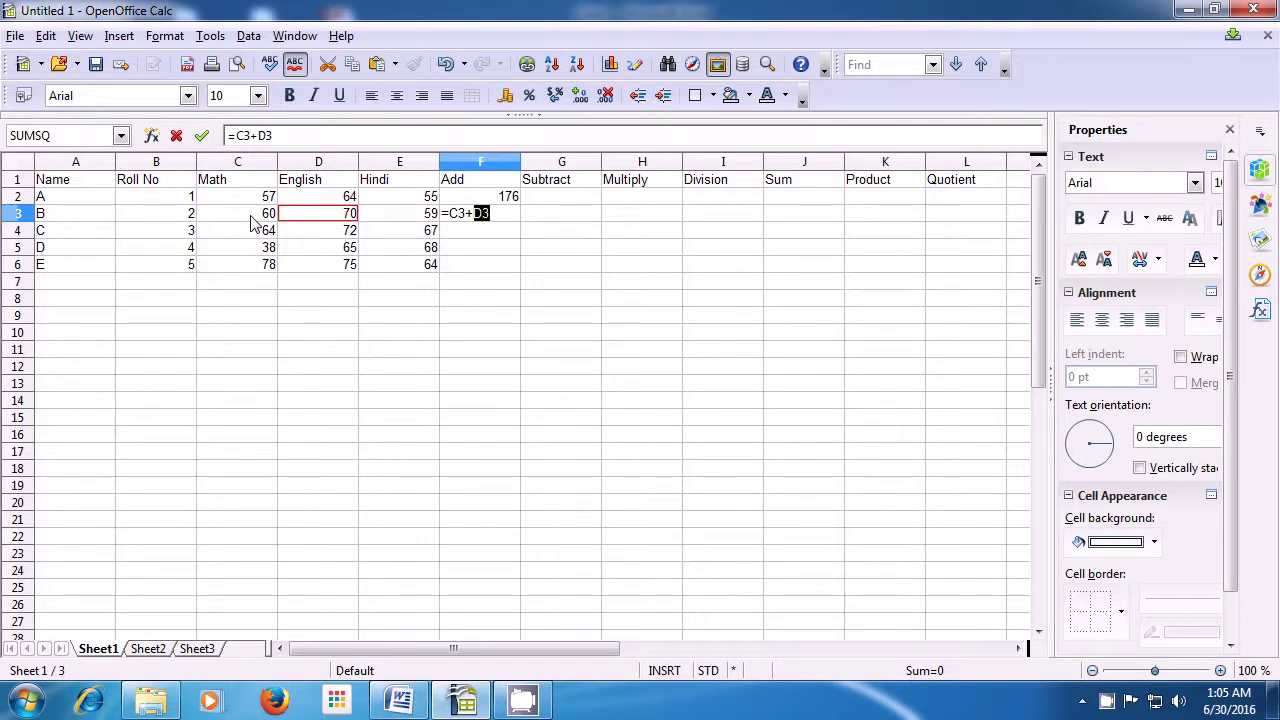
text(+)
key(Left)
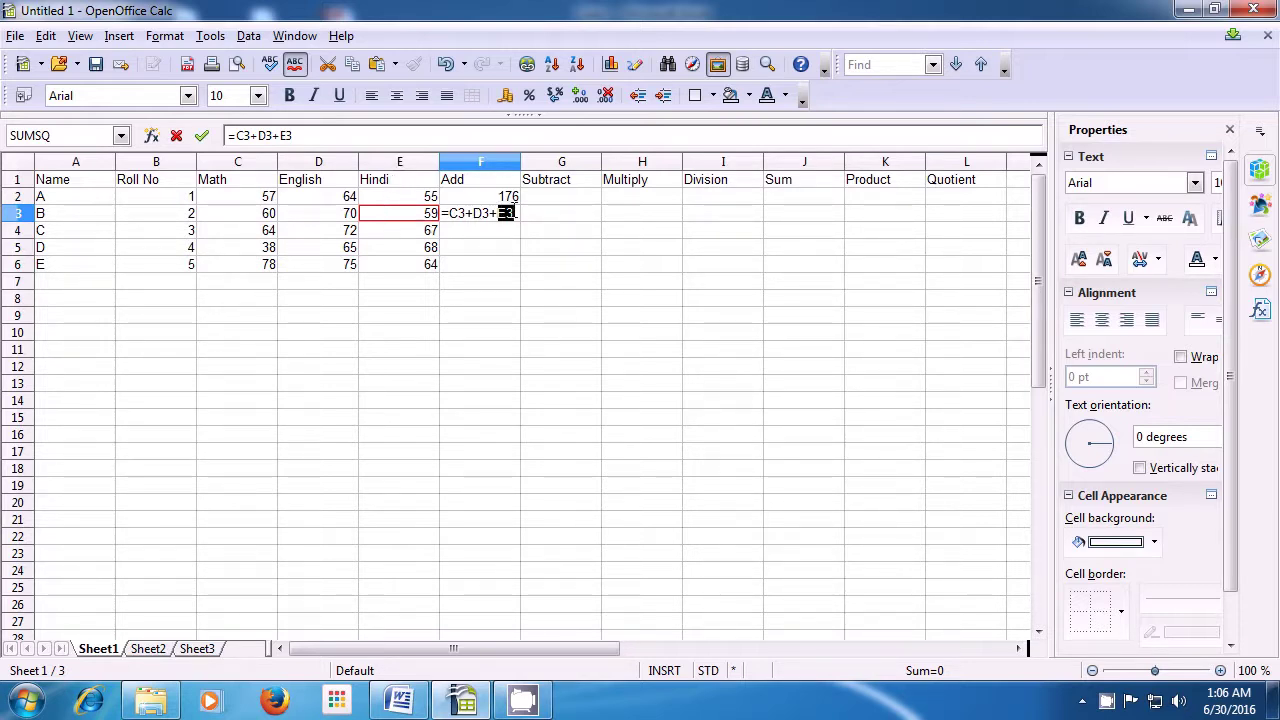
key(Return)
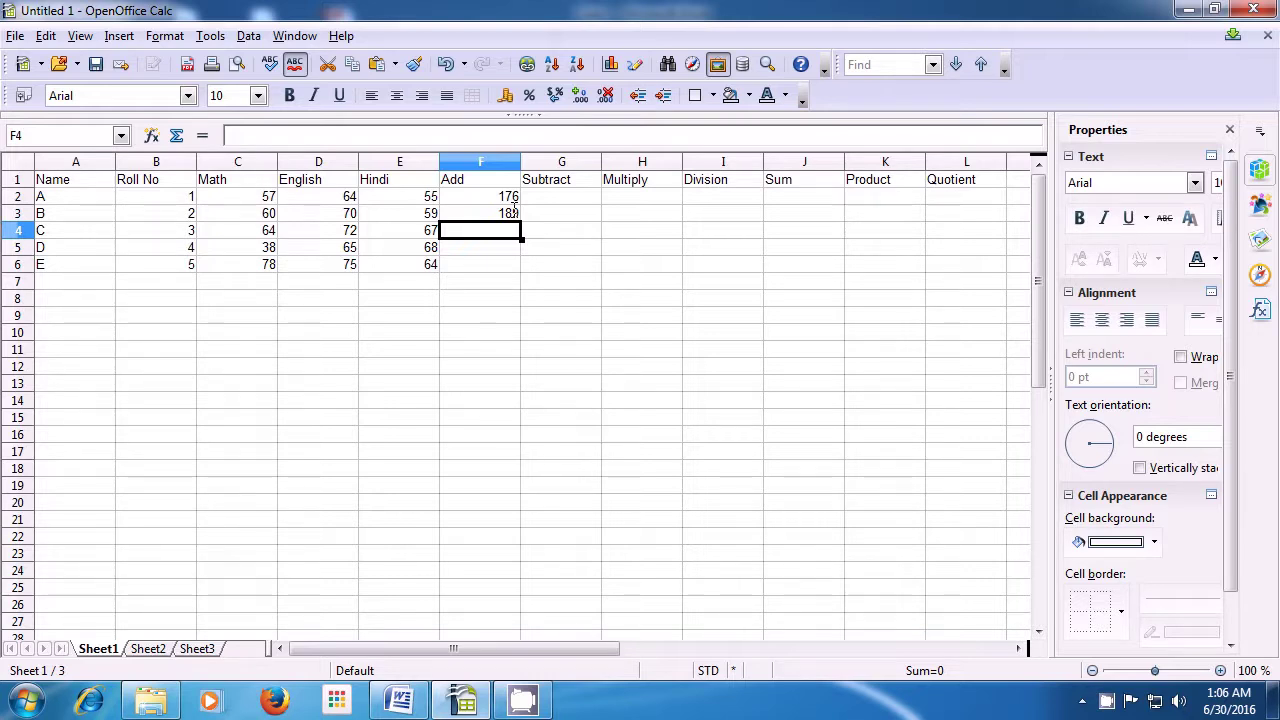
Step: Fill the addition formula from F3 down to F6 and check the formula in F6
click(480, 216)
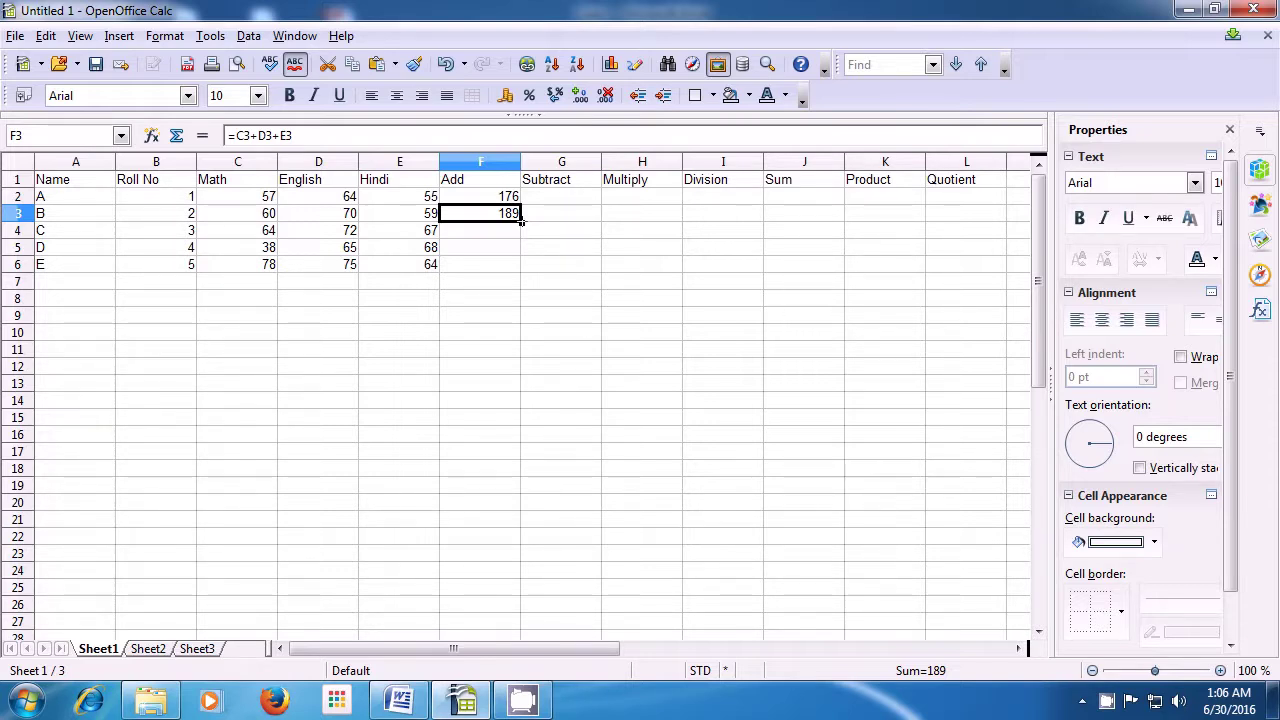
drag(520, 220, 528, 266)
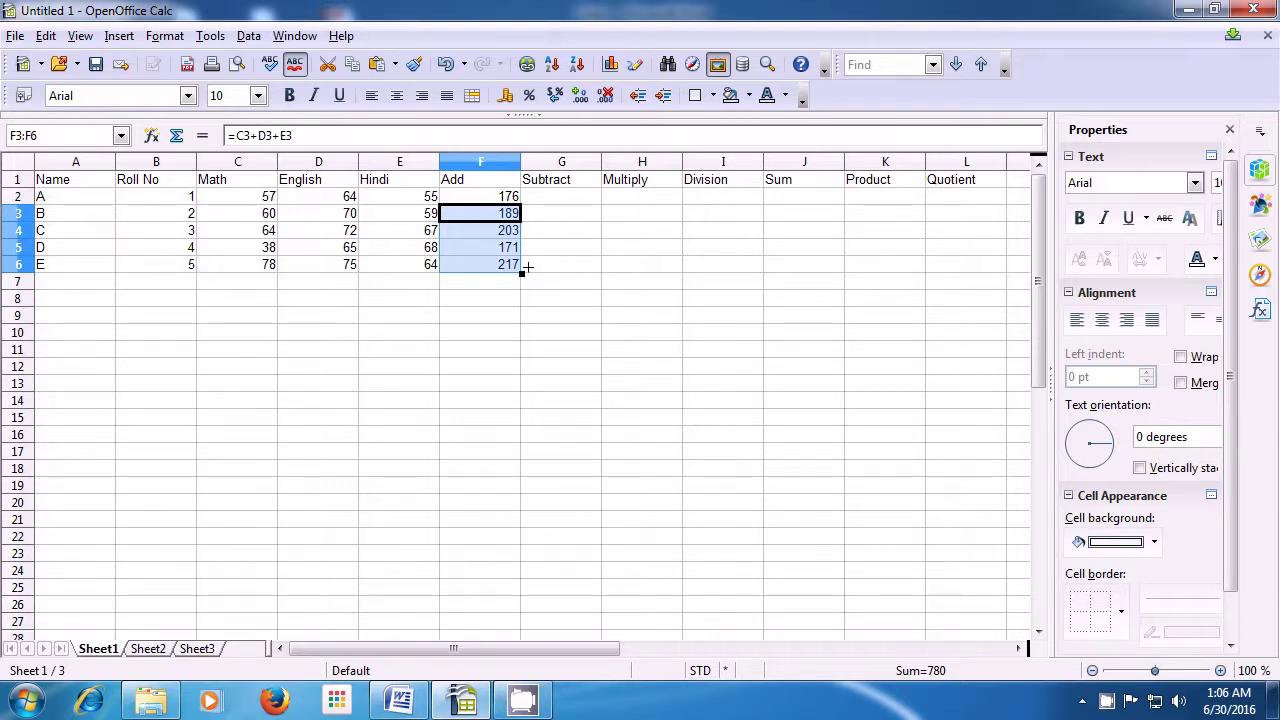
click(493, 276)
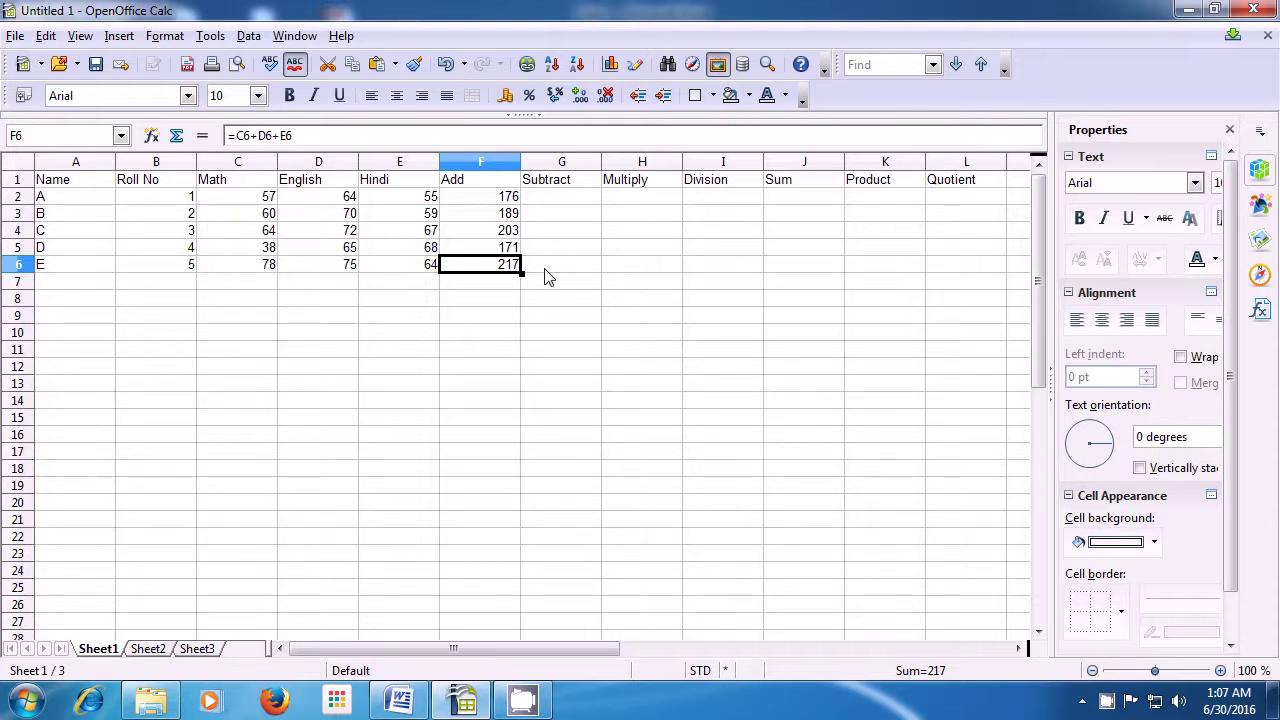
Step: Enter the formula =C2-E2 in G2 to subtract student A's Hindi marks from the Math marks
click(562, 202)
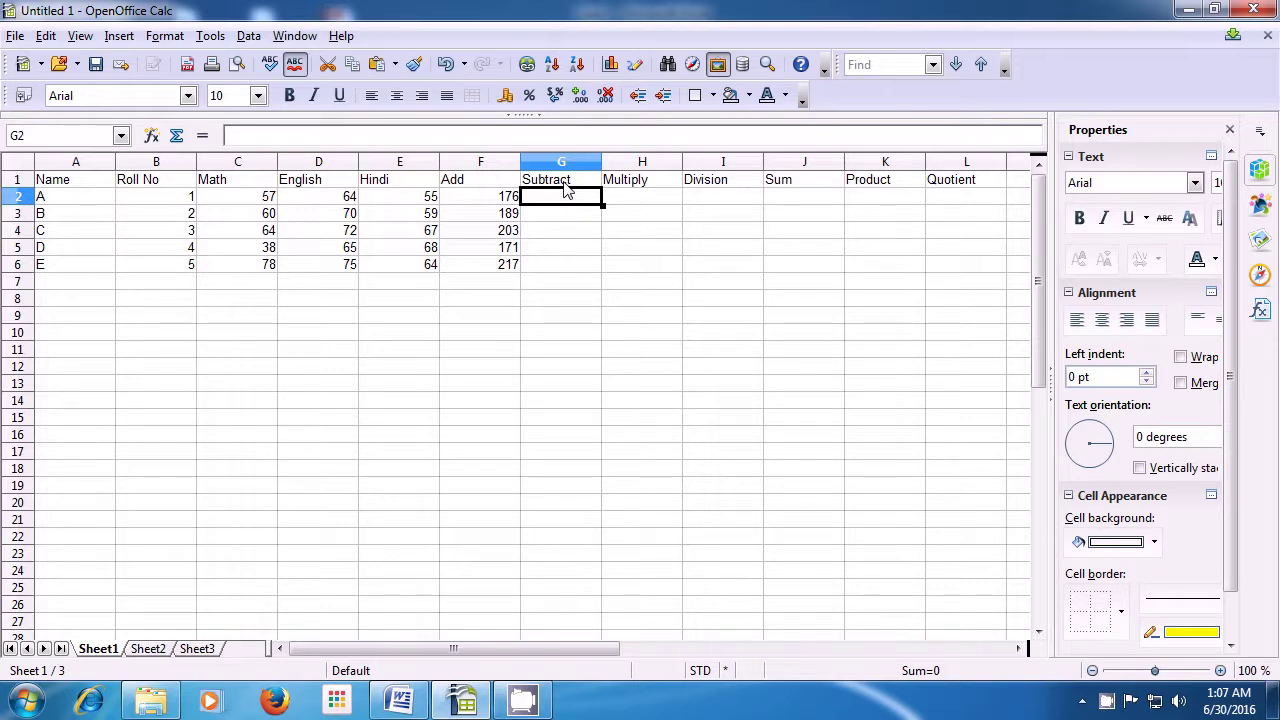
text(=)
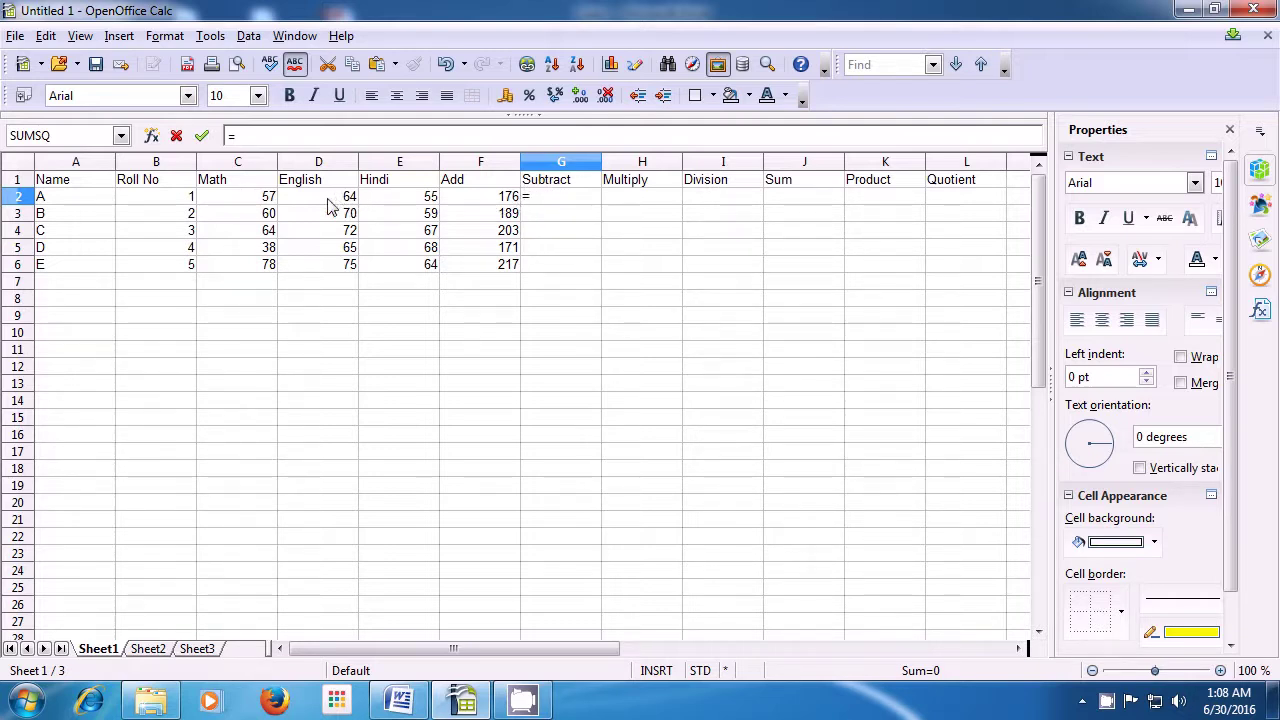
click(270, 199)
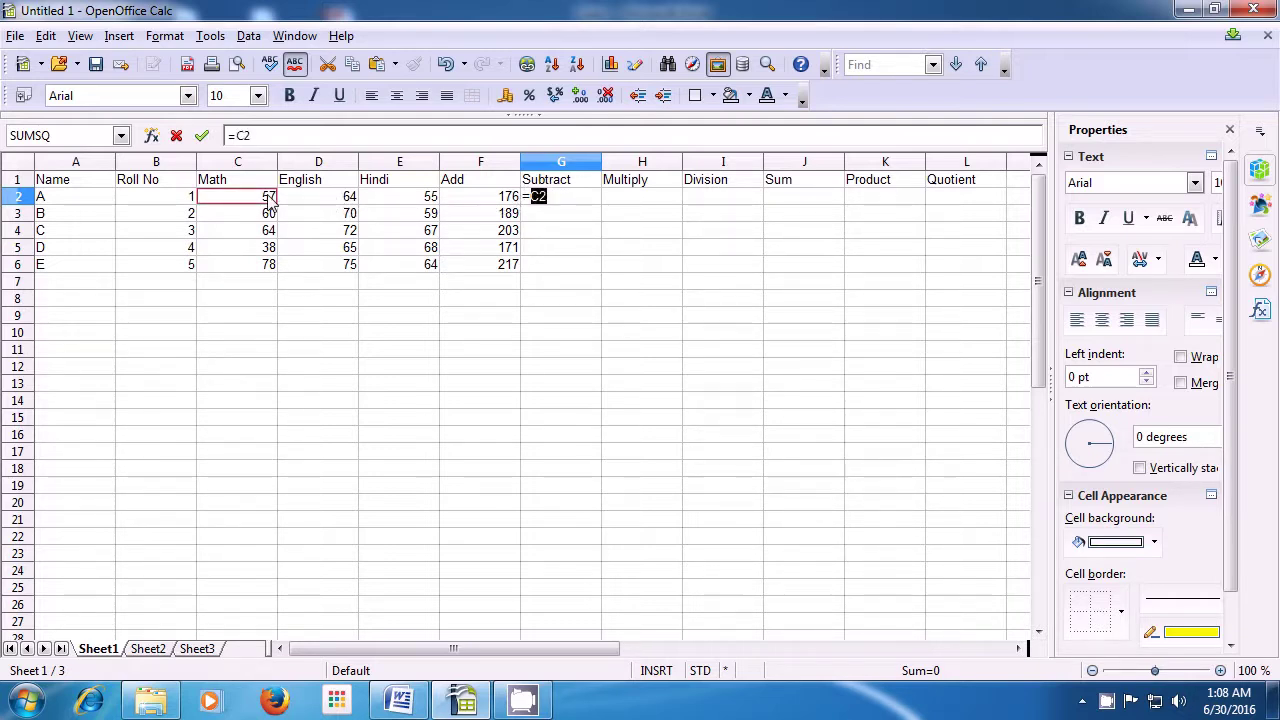
text(-)
click(410, 199)
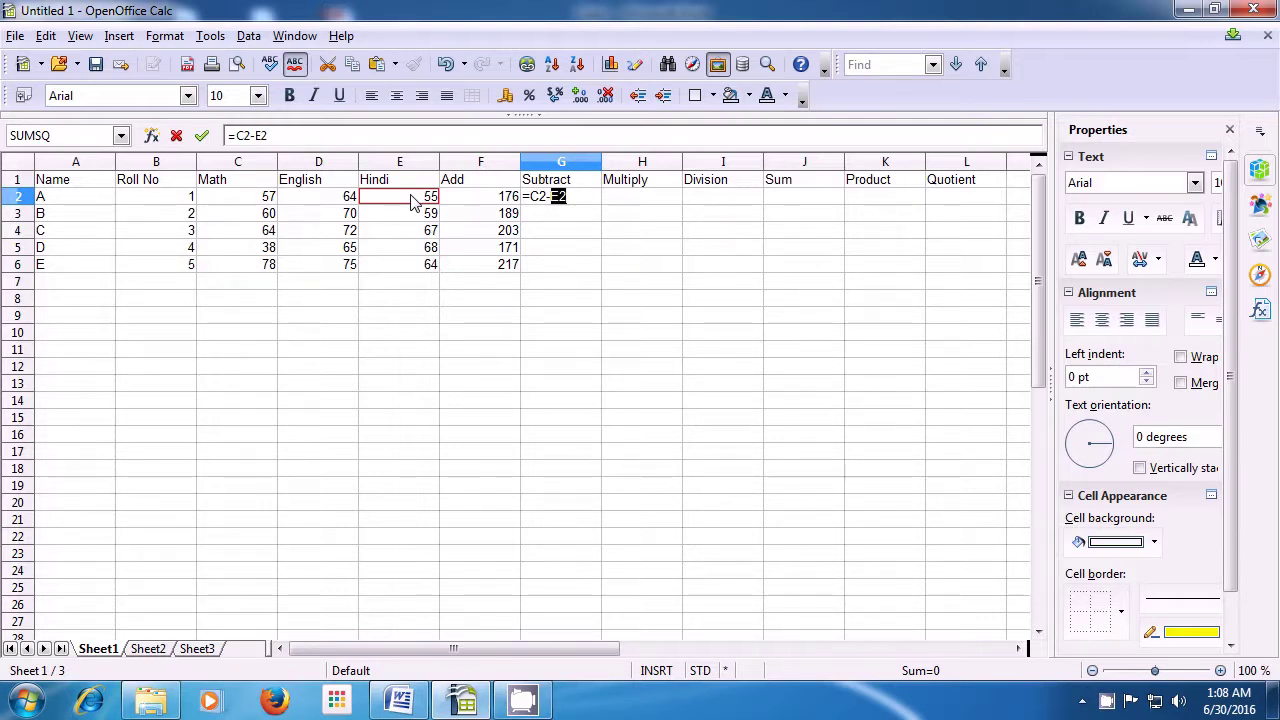
key(Return)
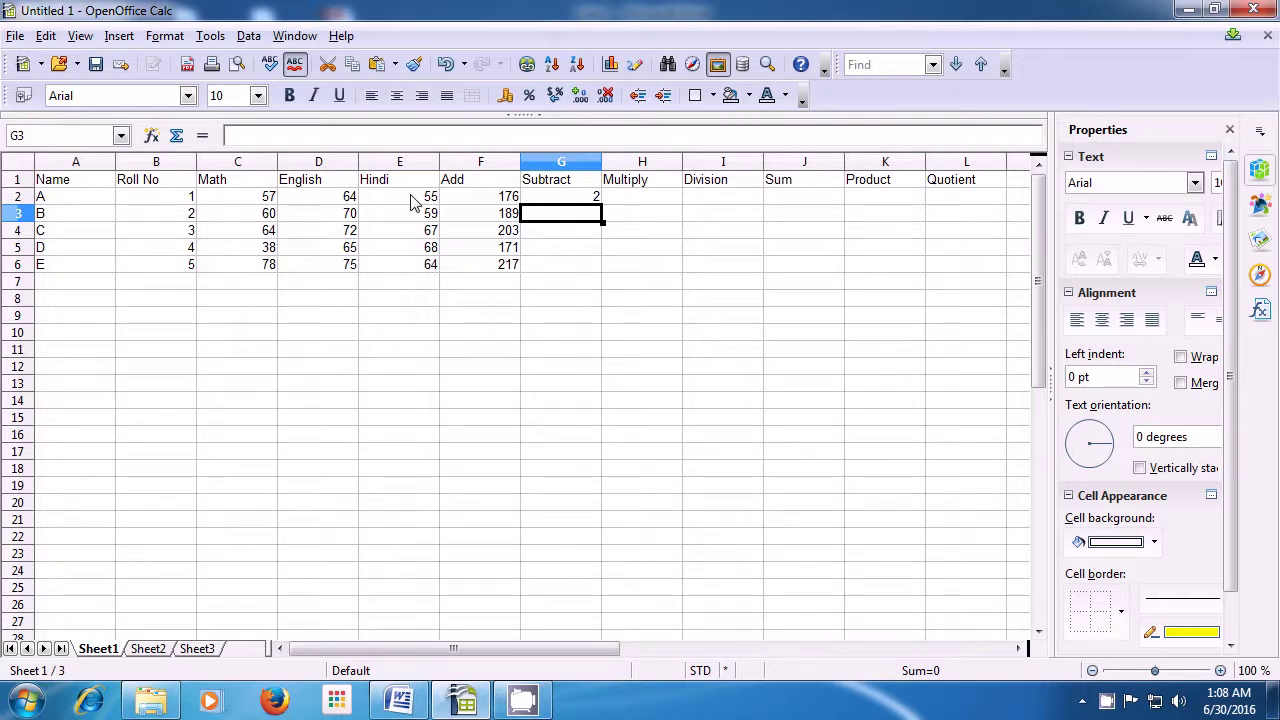
Step: Enter the formula =C3-E3 in G3 to subtract student B's Hindi marks from the Math marks
text(=)
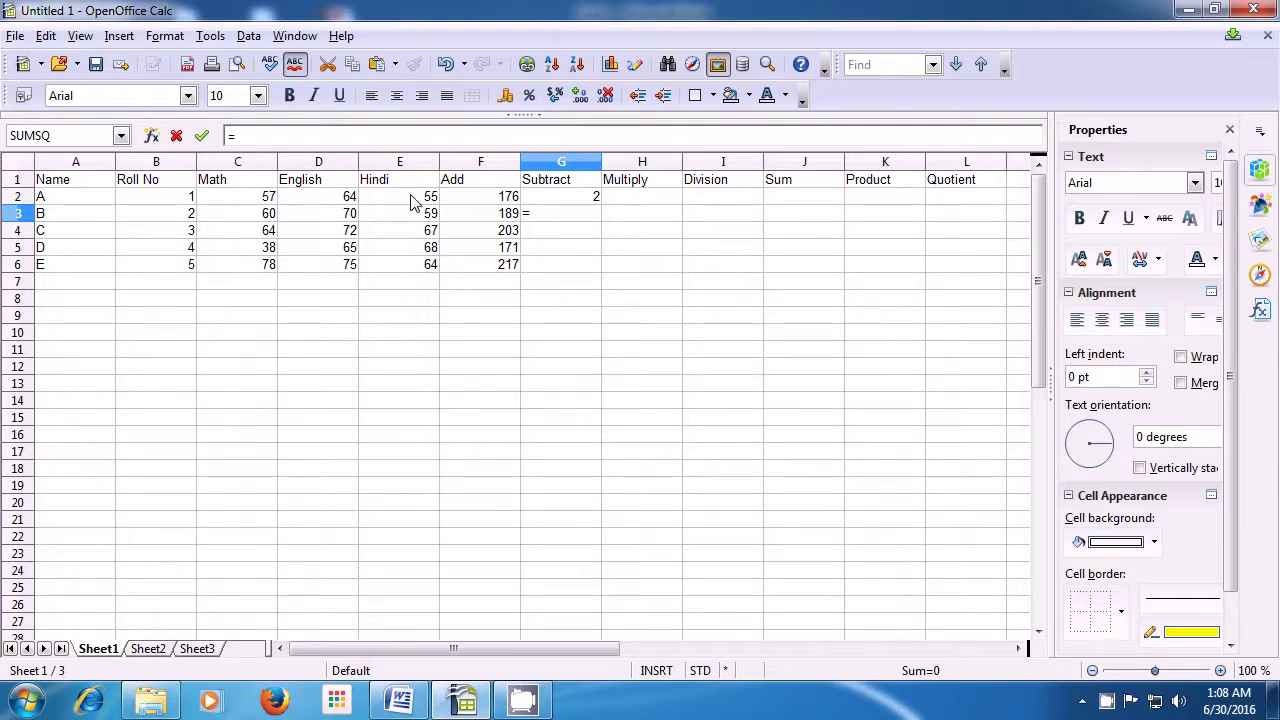
key(Left)
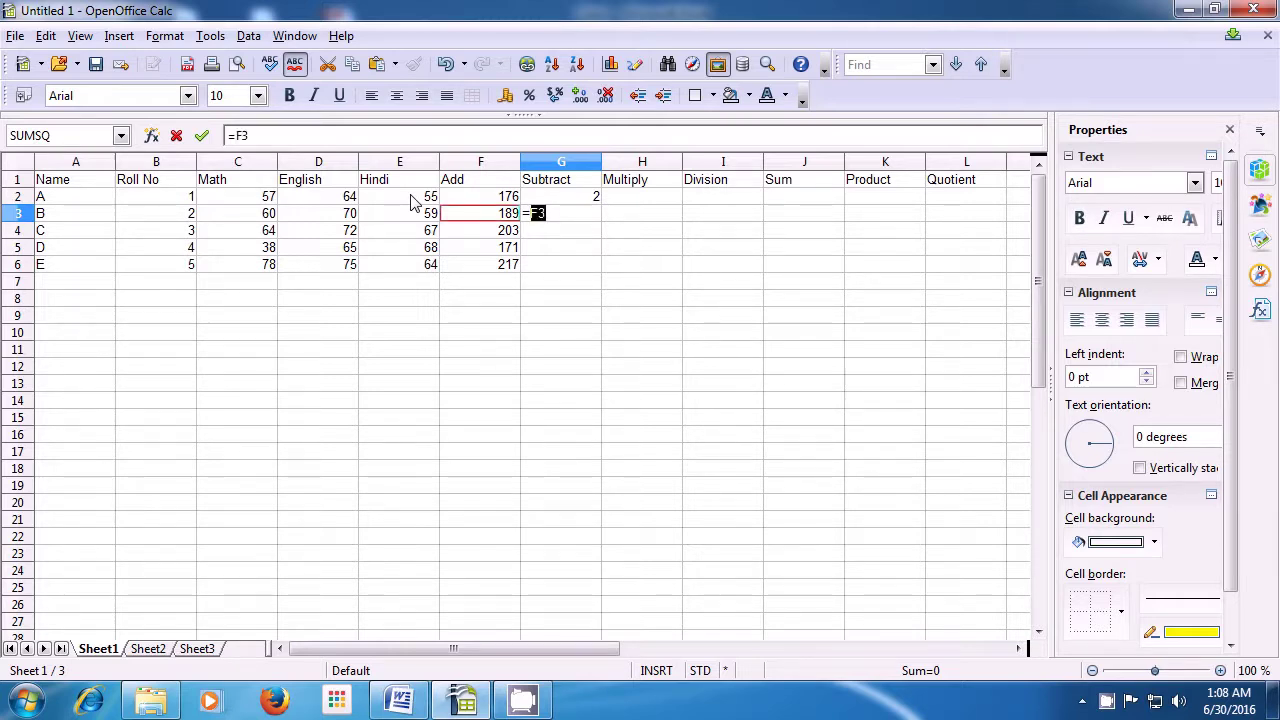
key(Left)
key(Left)
key(Left)
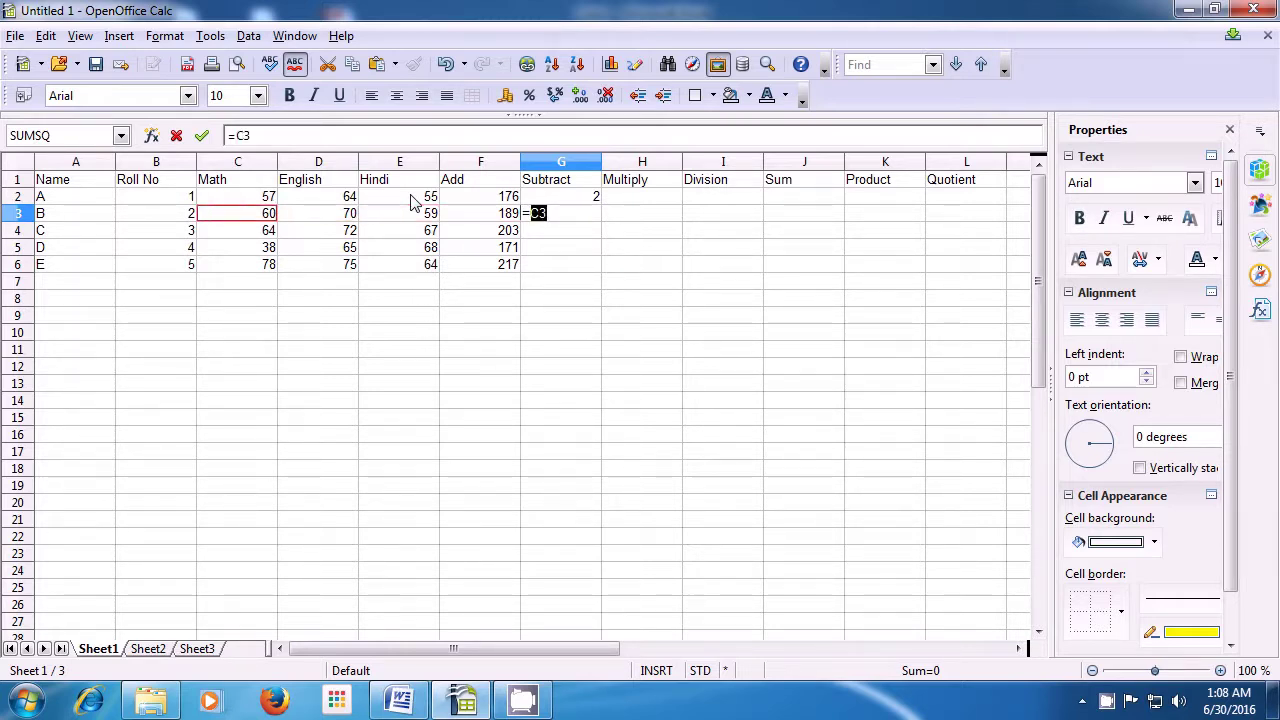
text(-)
key(Right)
key(Right)
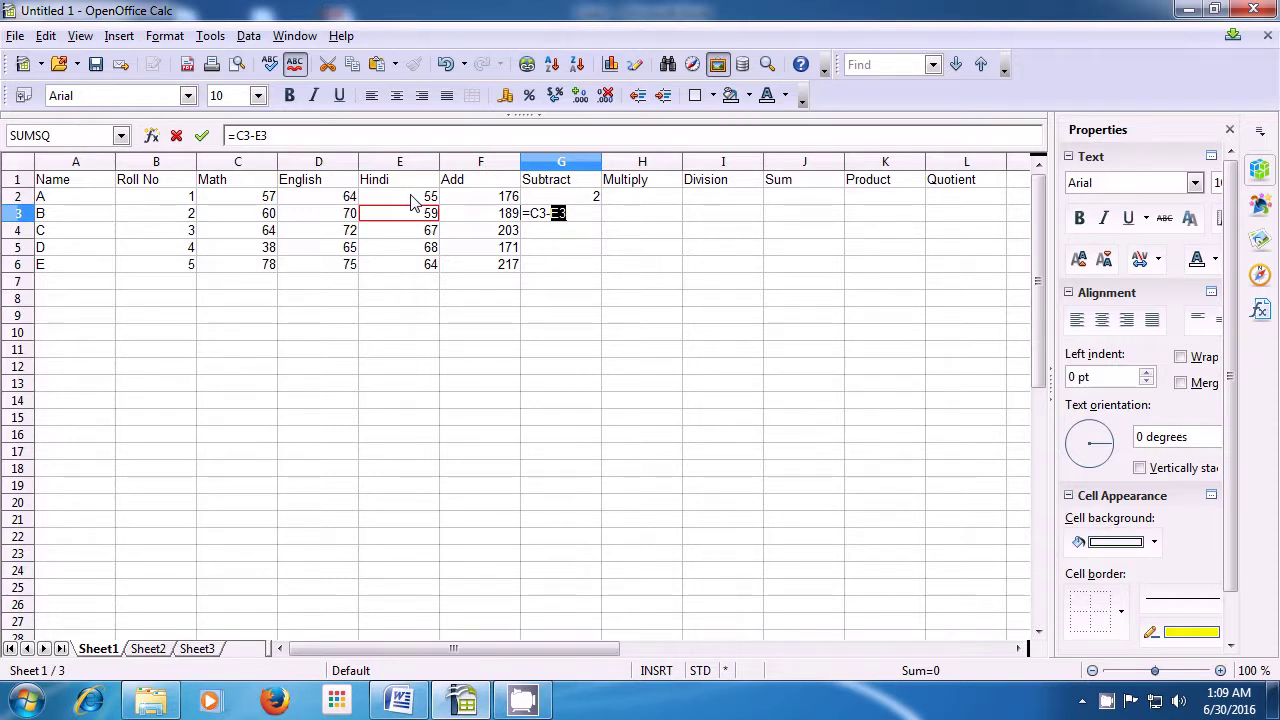
key(Return)
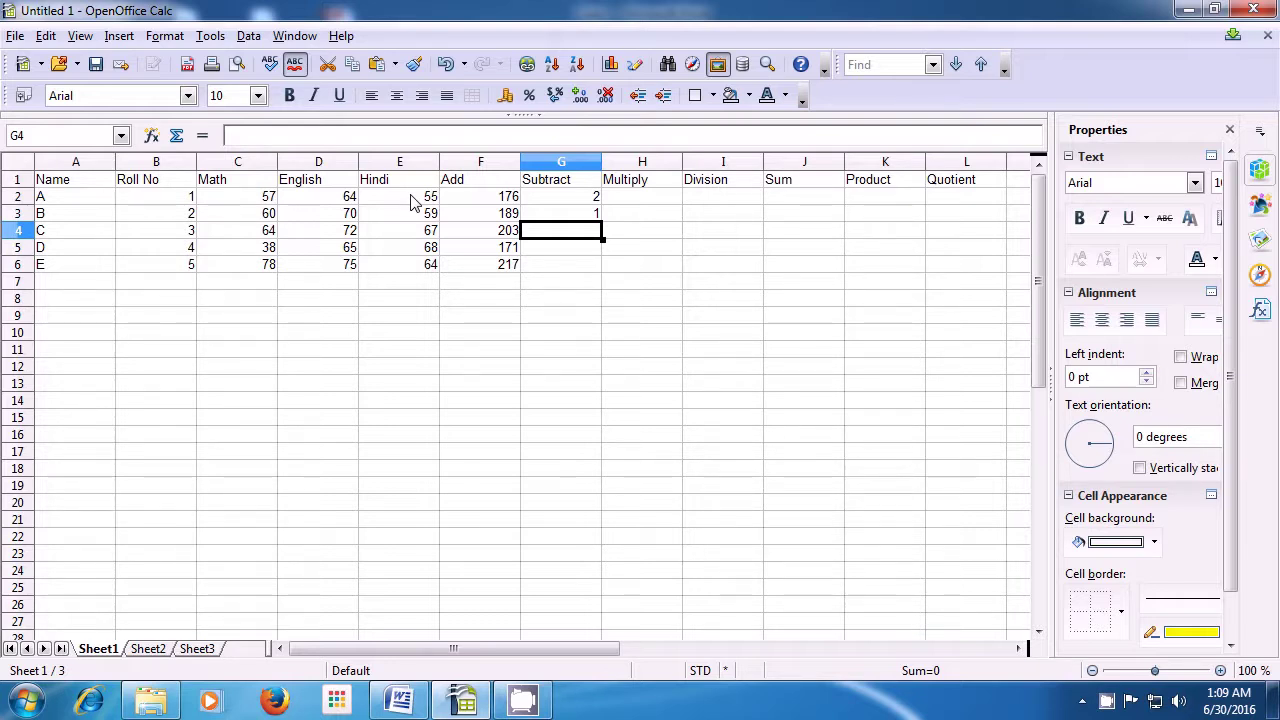
Step: Fill the subtraction formula from G3 down to G6 and check the formulas in the Subtract column
click(567, 214)
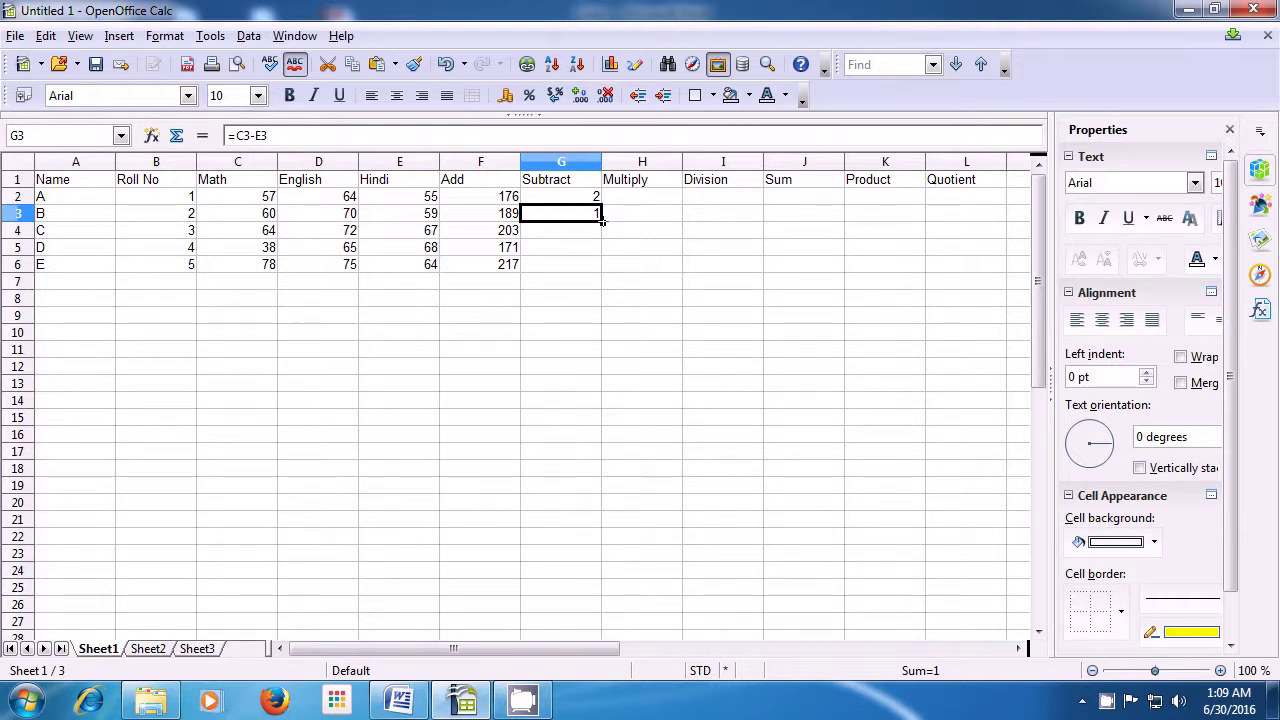
drag(602, 220, 603, 270)
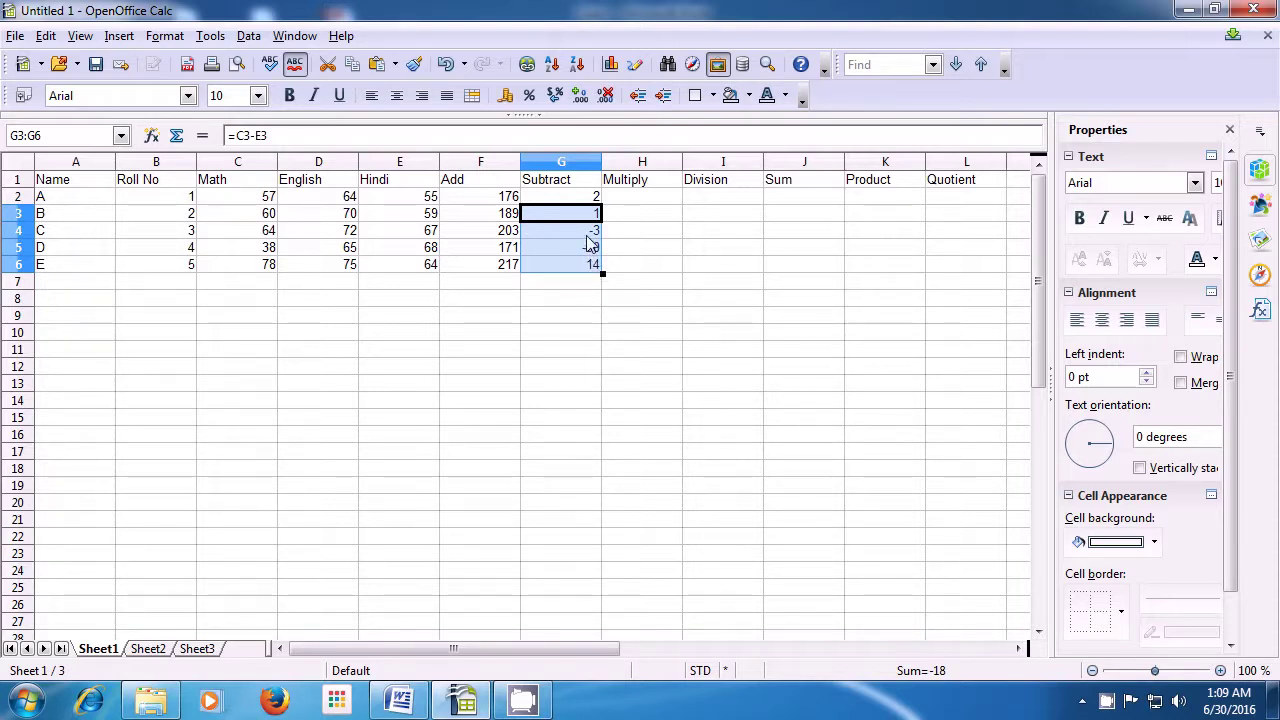
click(589, 237)
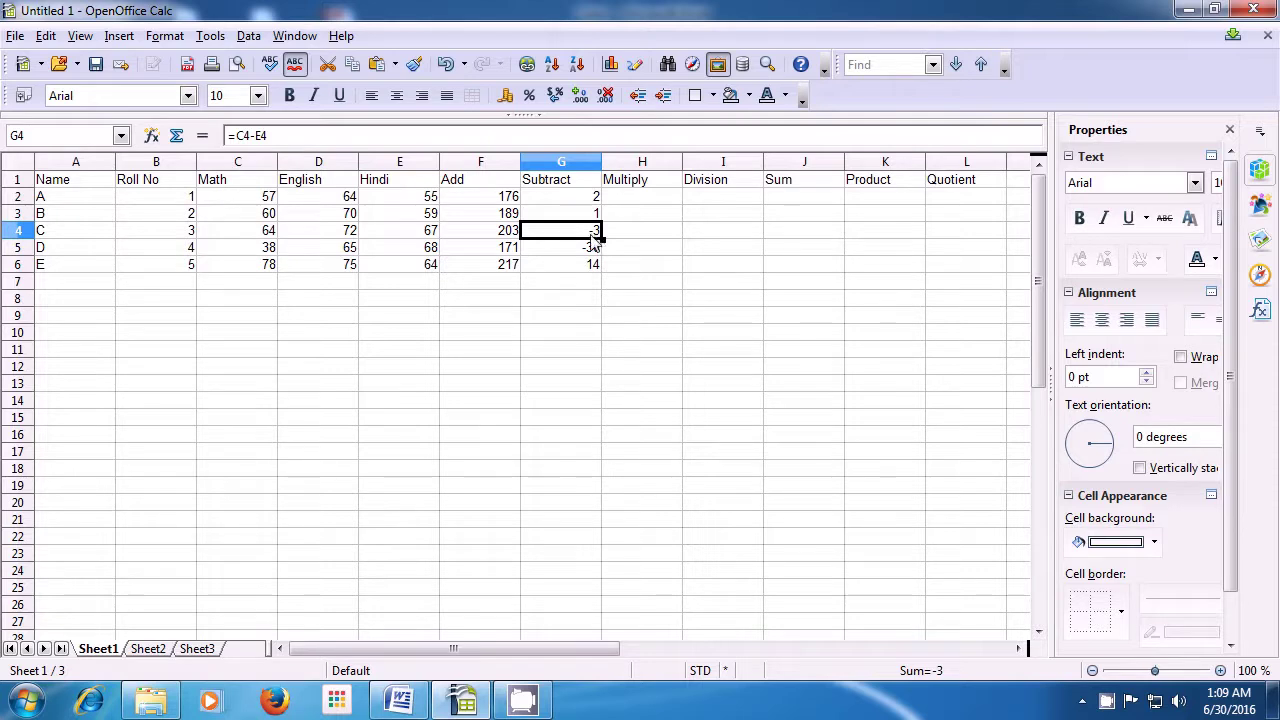
click(581, 218)
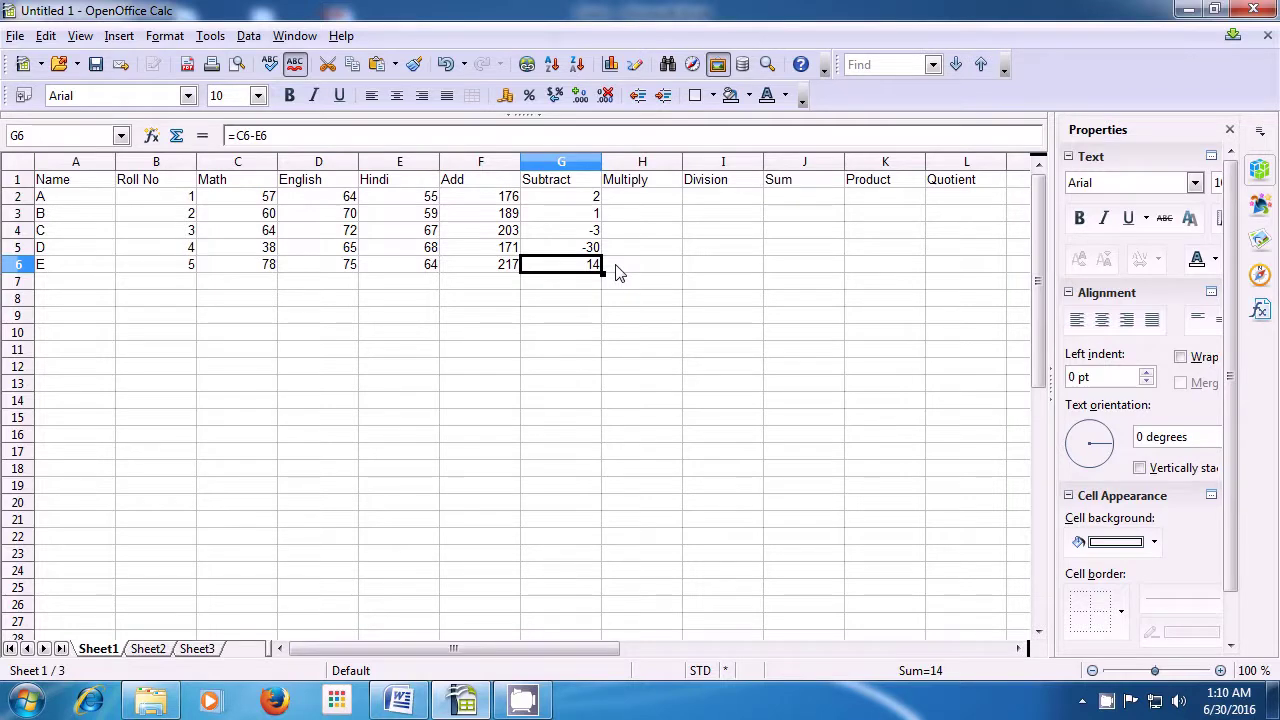
Step: Enter the formula =C2*D2*E2 in H2 to multiply student A's Math, English and Hindi marks
click(631, 206)
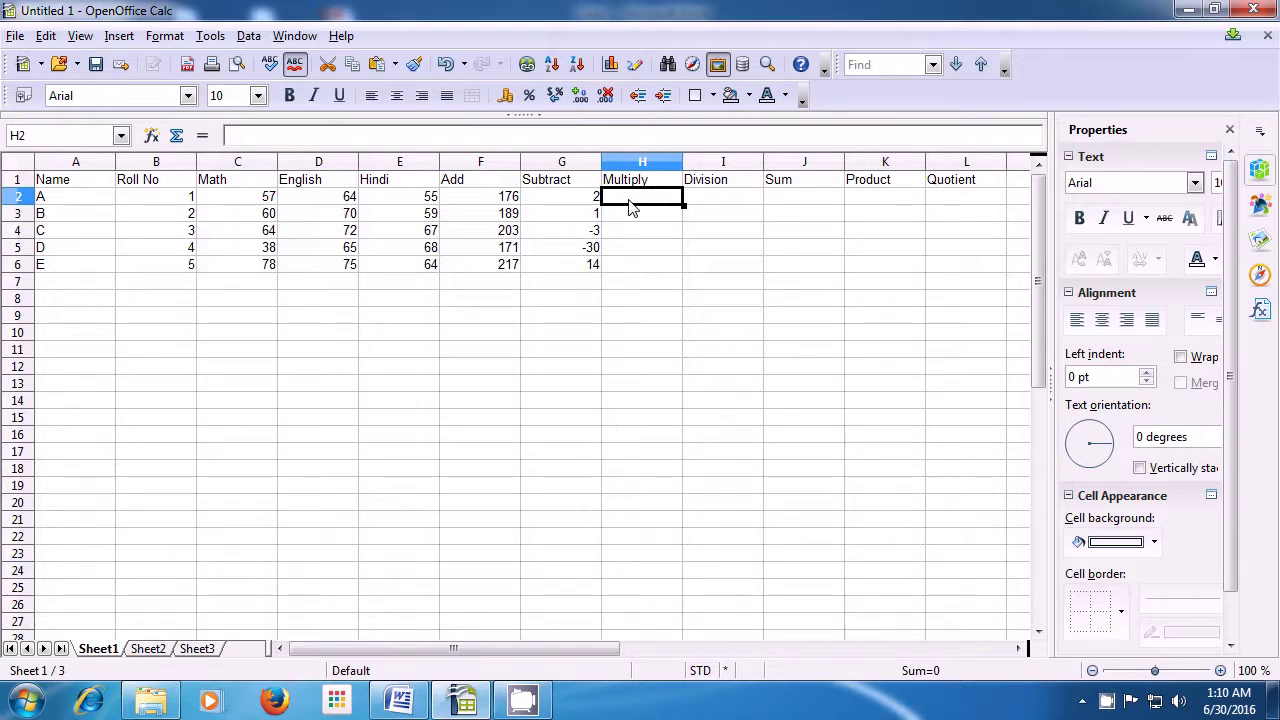
text(=)
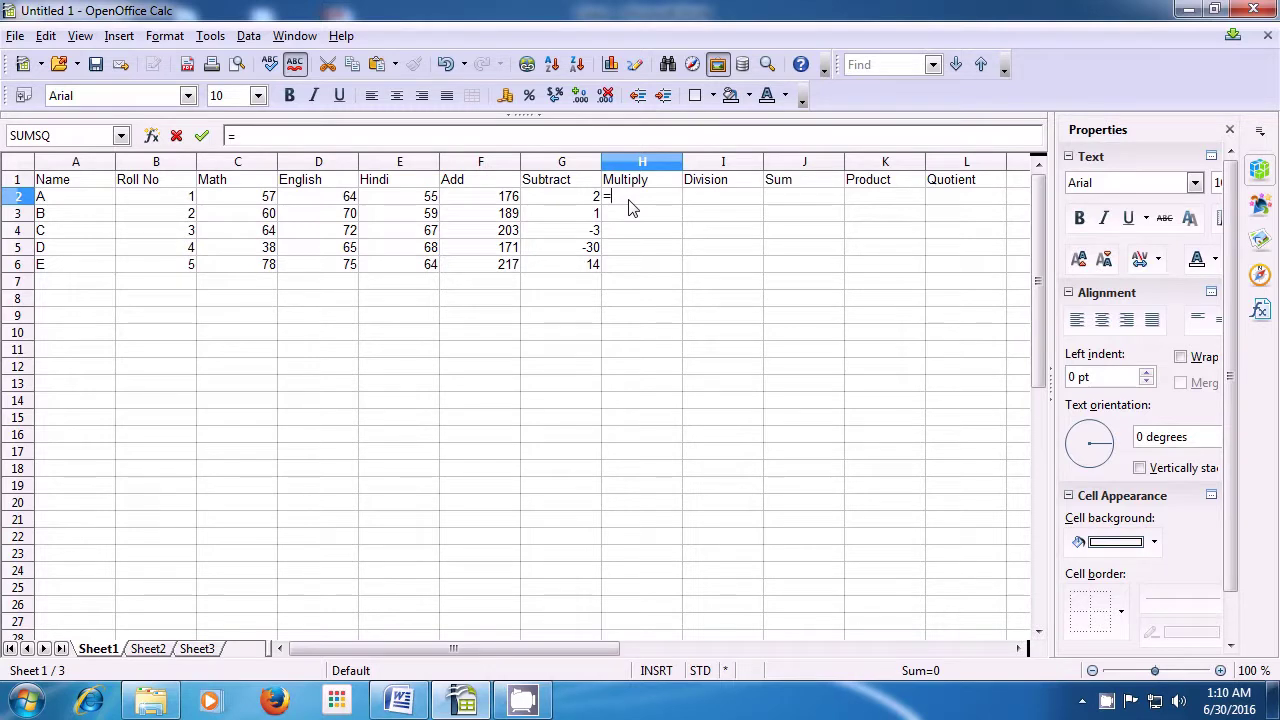
click(258, 203)
text(*)
click(335, 204)
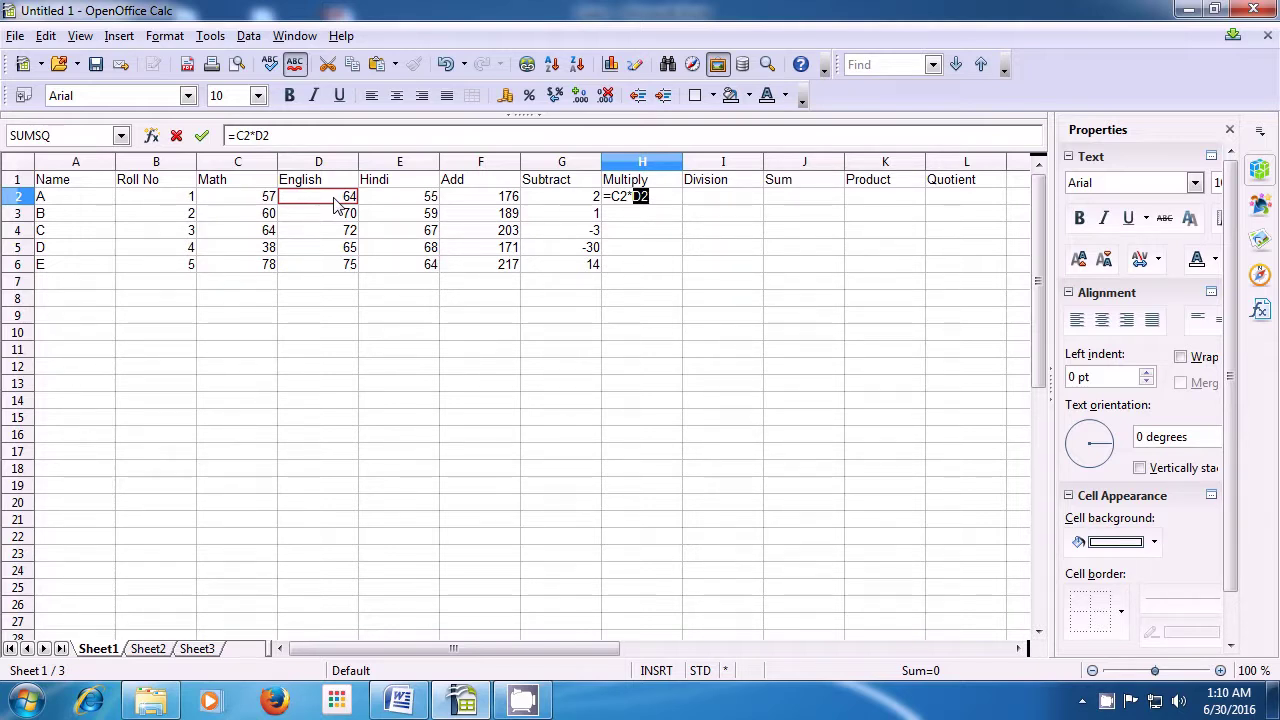
text(*)
click(388, 205)
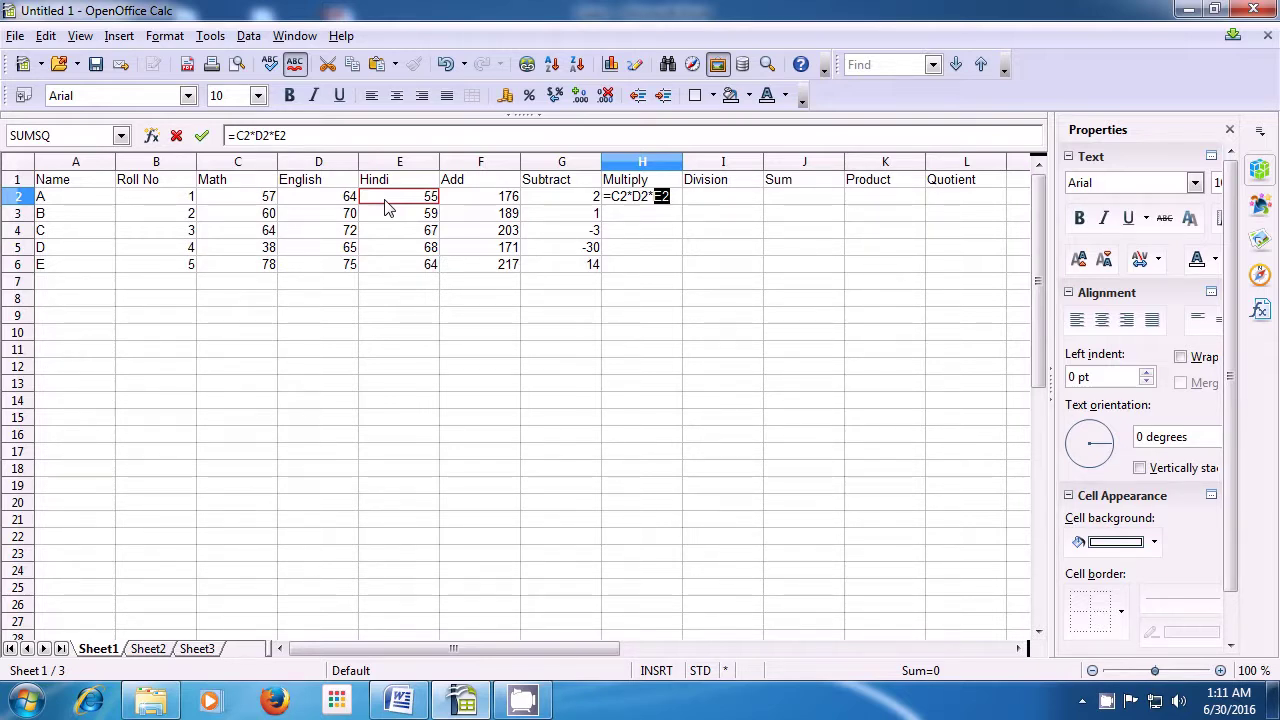
key(Return)
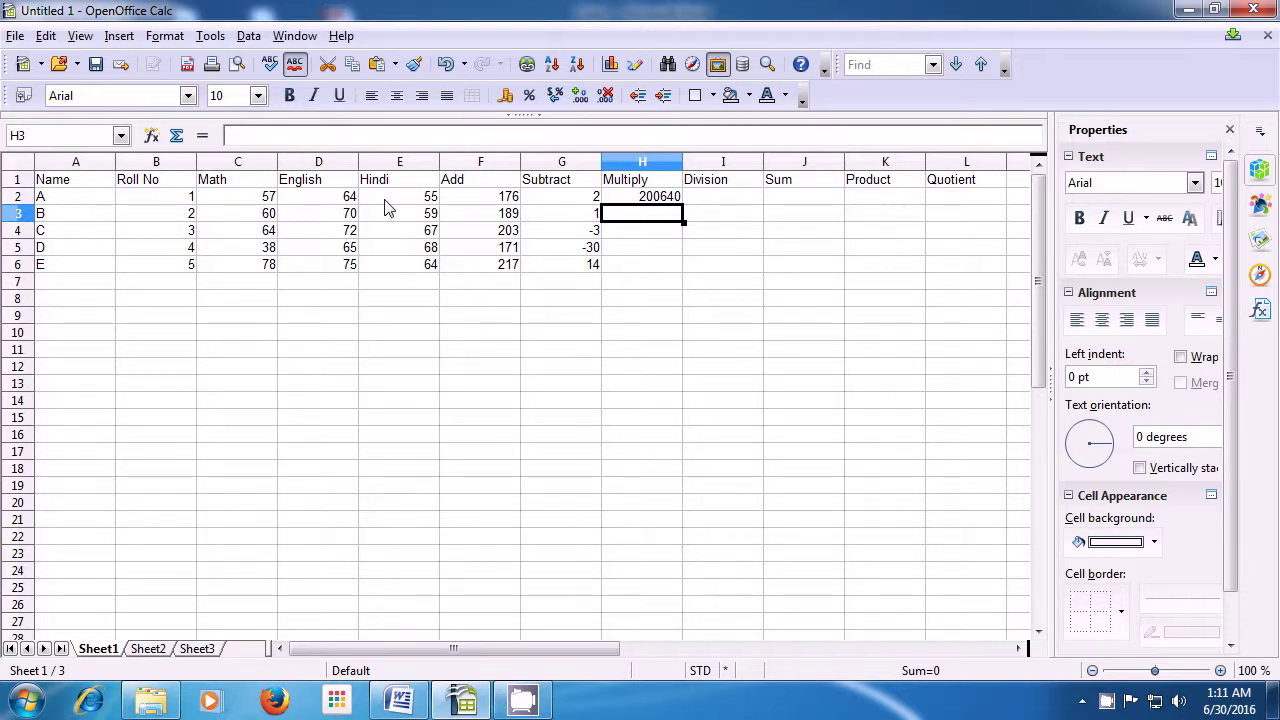
Step: Enter the formula =C3*D3*E3 in H3 to multiply student B's three subject marks
text(=)
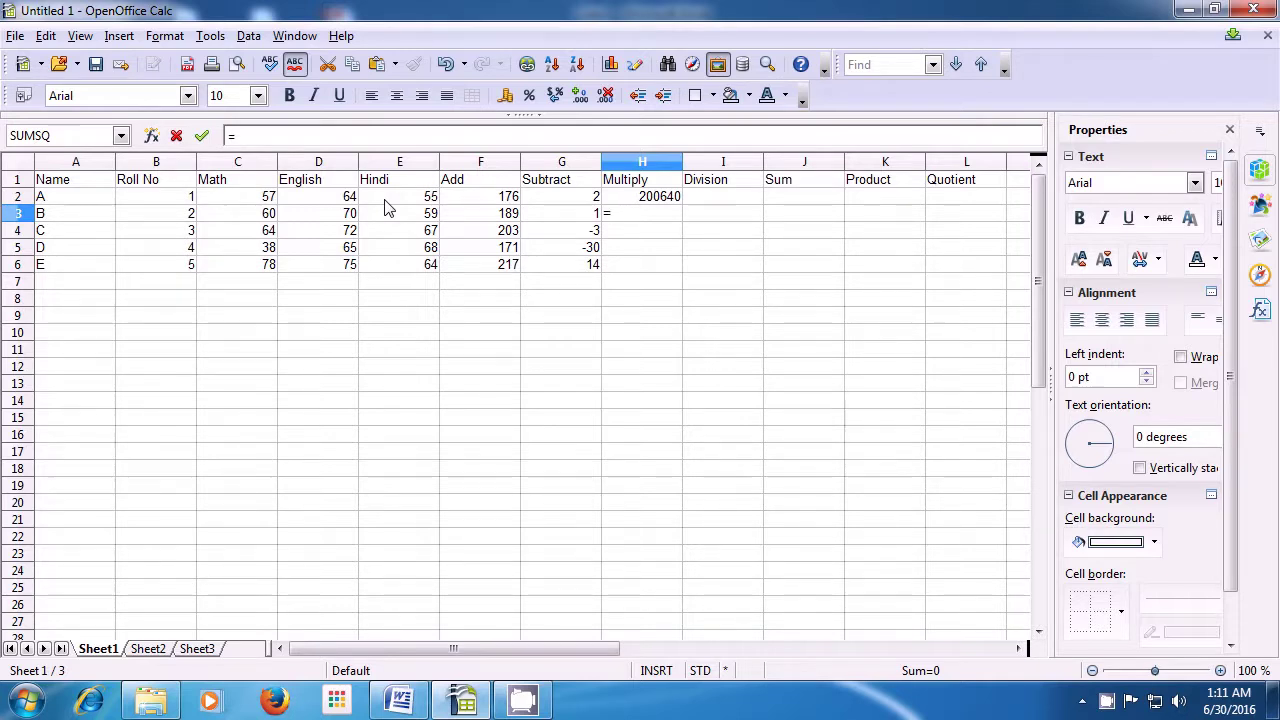
key(Left)
key(Left)
key(Left)
key(Left)
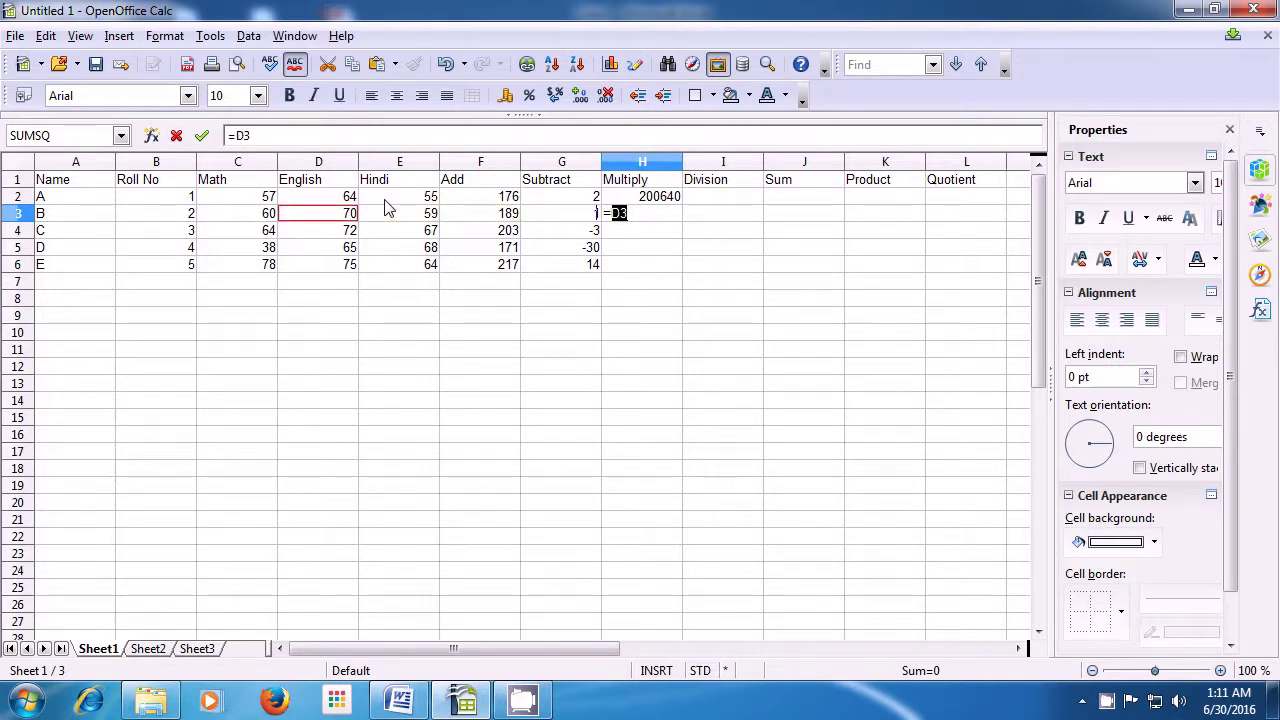
key(Left)
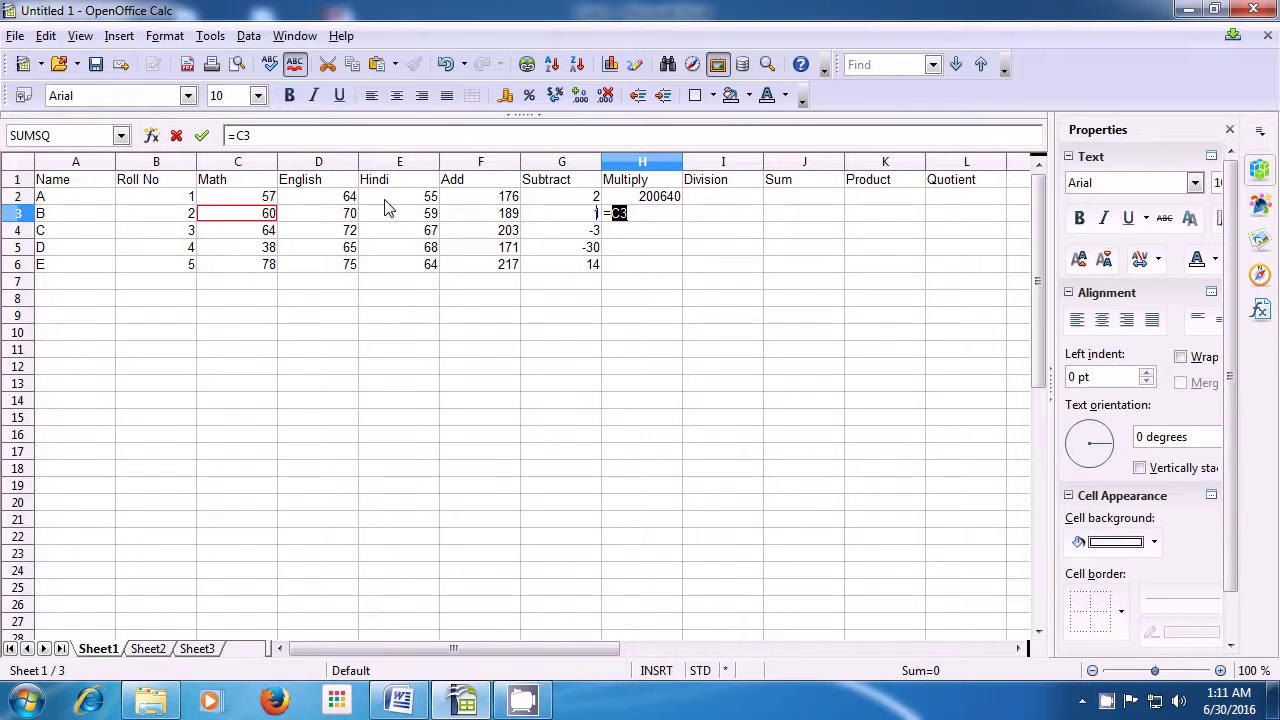
text(*)
key(Left)
key(Left)
key(Left)
key(Left)
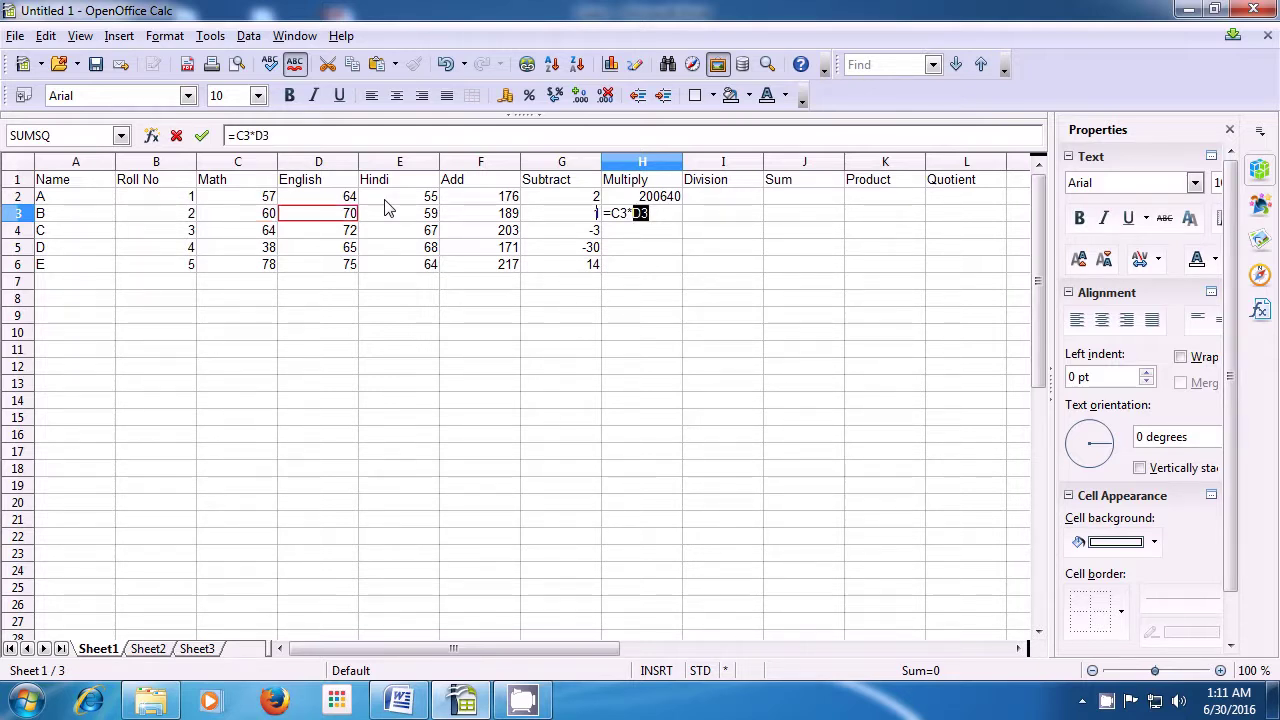
text(*)
click(389, 208)
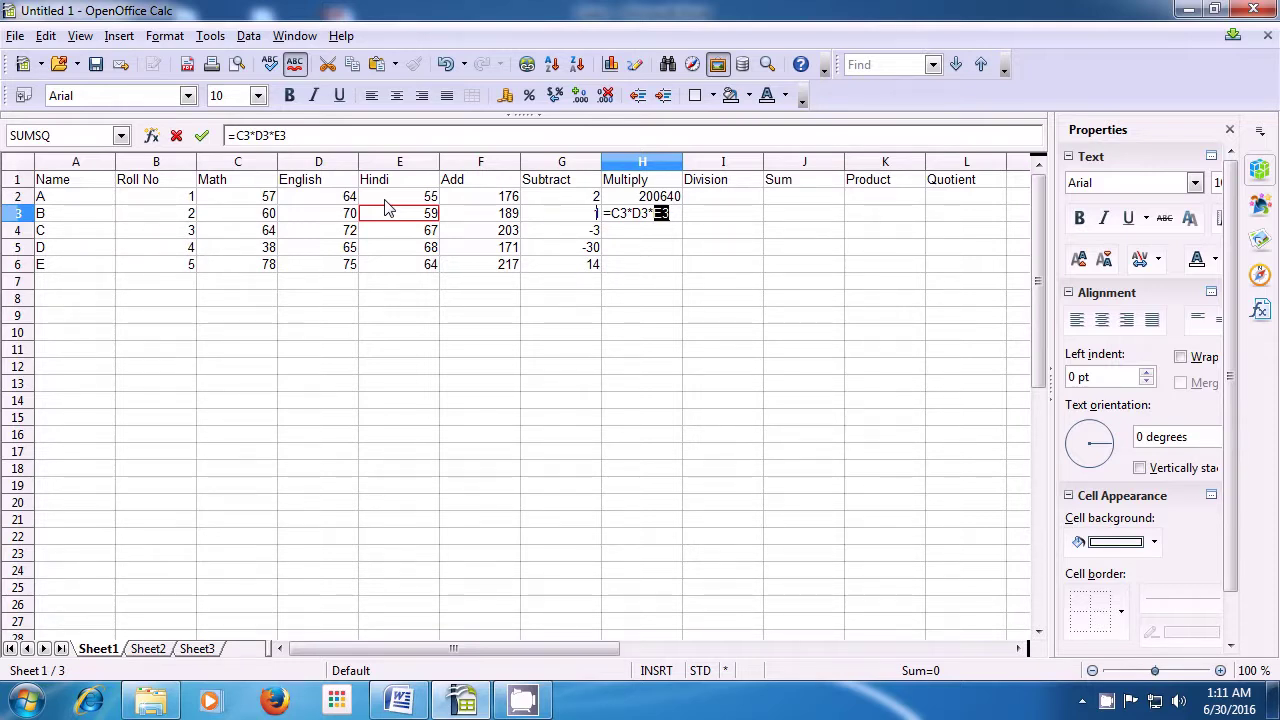
key(Return)
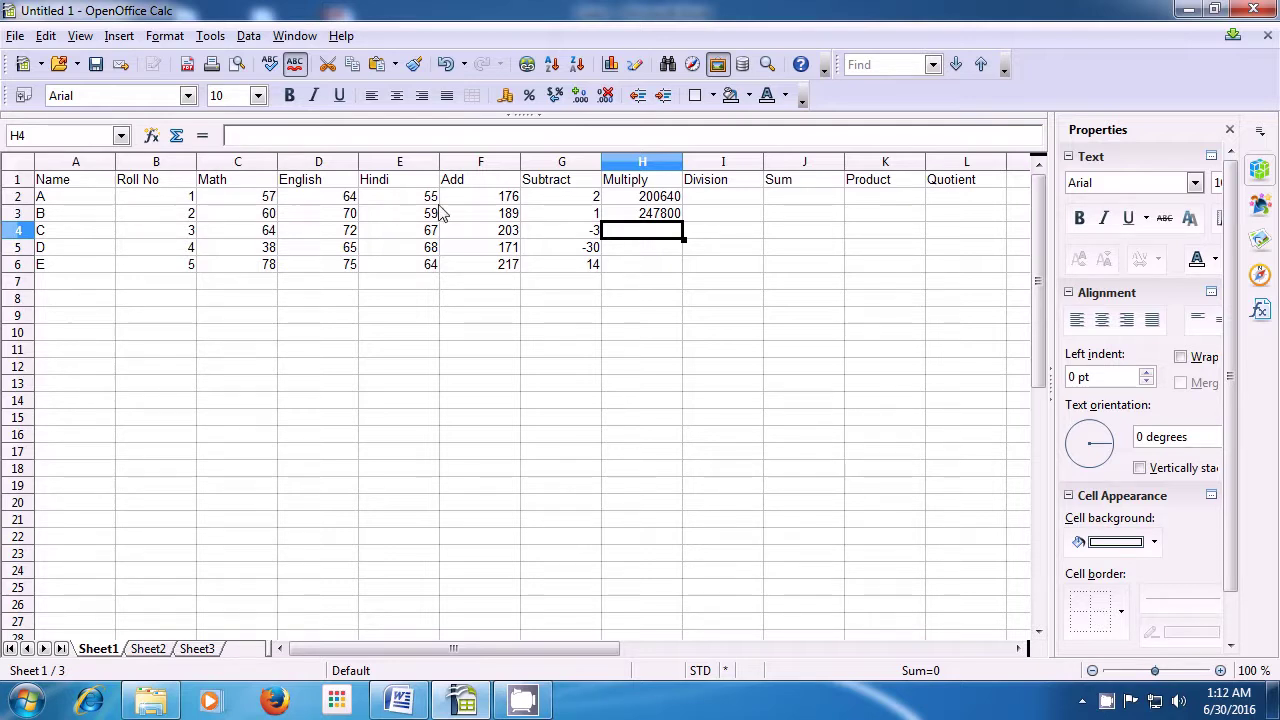
Step: Fill the multiplication formula from H3 down to H6 in the Multiply column
click(645, 219)
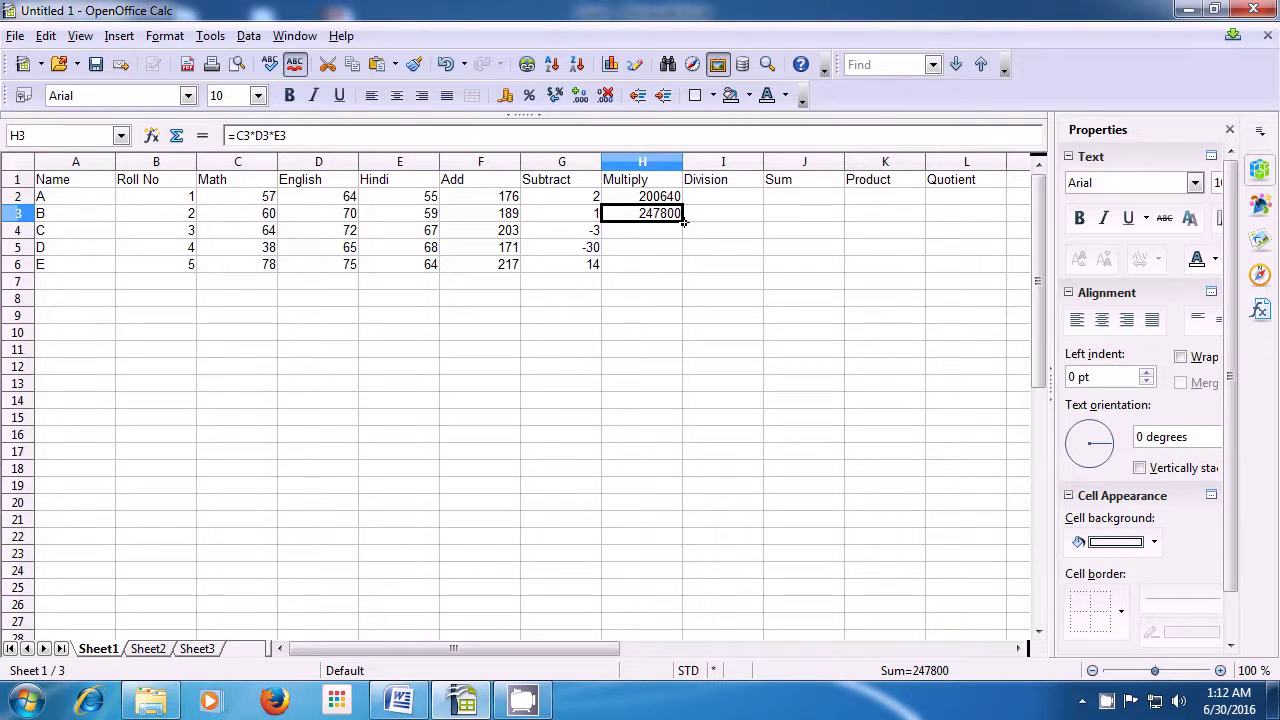
drag(684, 222, 684, 270)
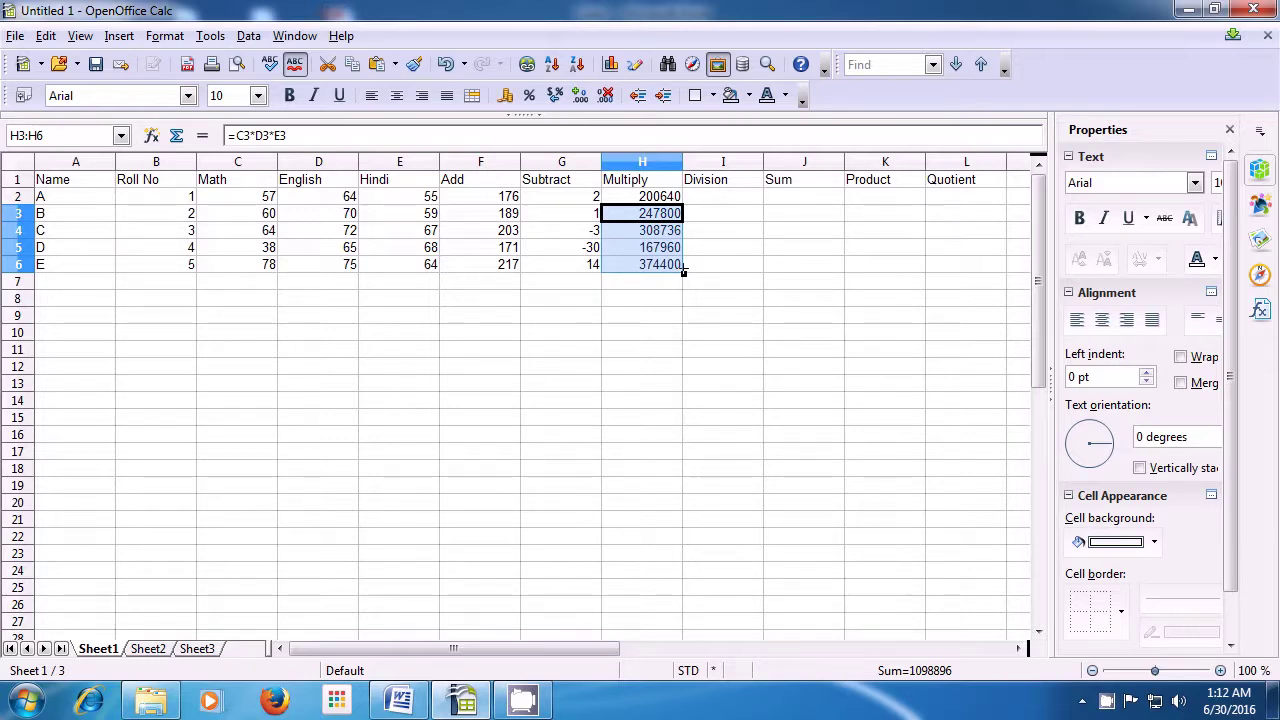
click(690, 266)
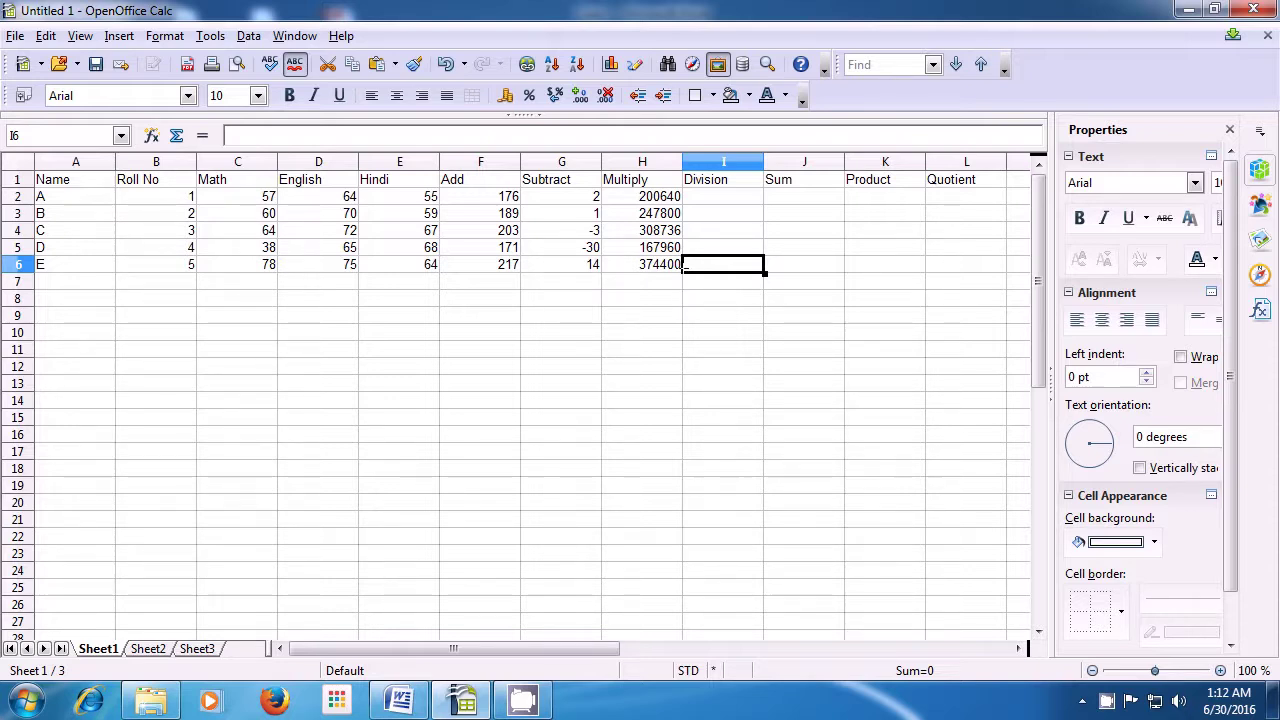
Step: Enter the formula =F2/D2 in I2 to divide student A's Add value by the English marks
click(705, 201)
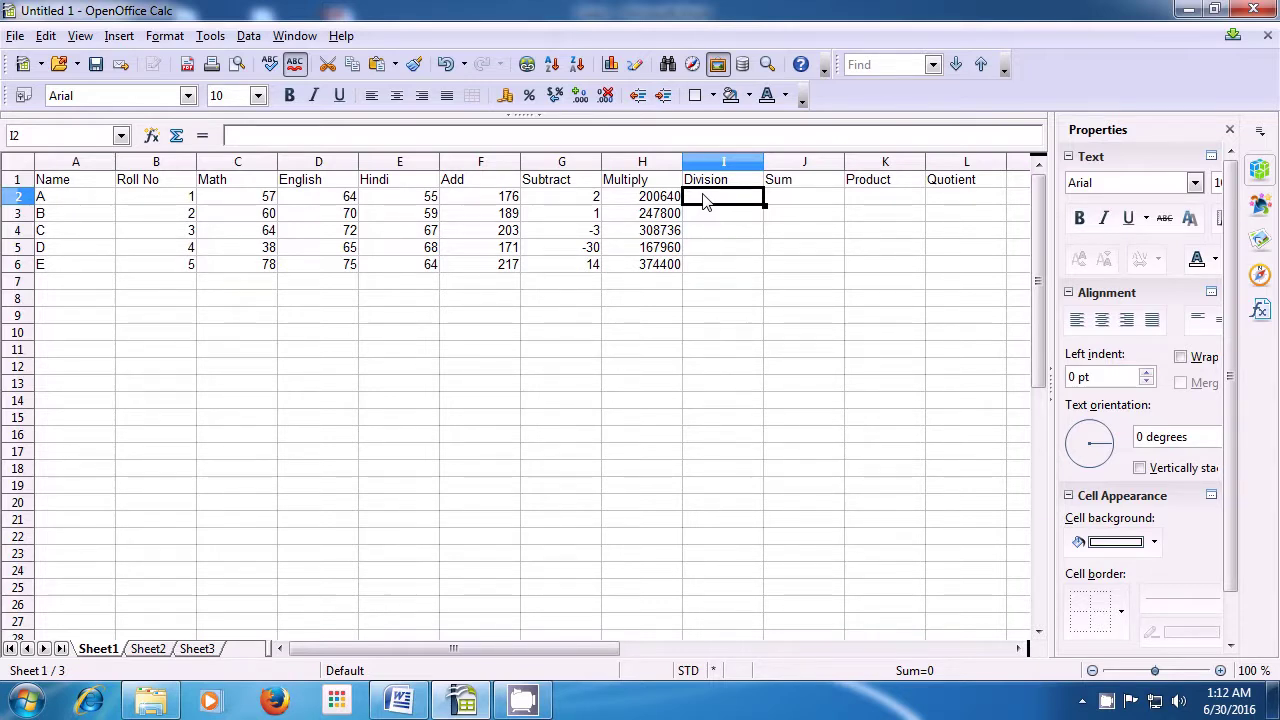
text(=)
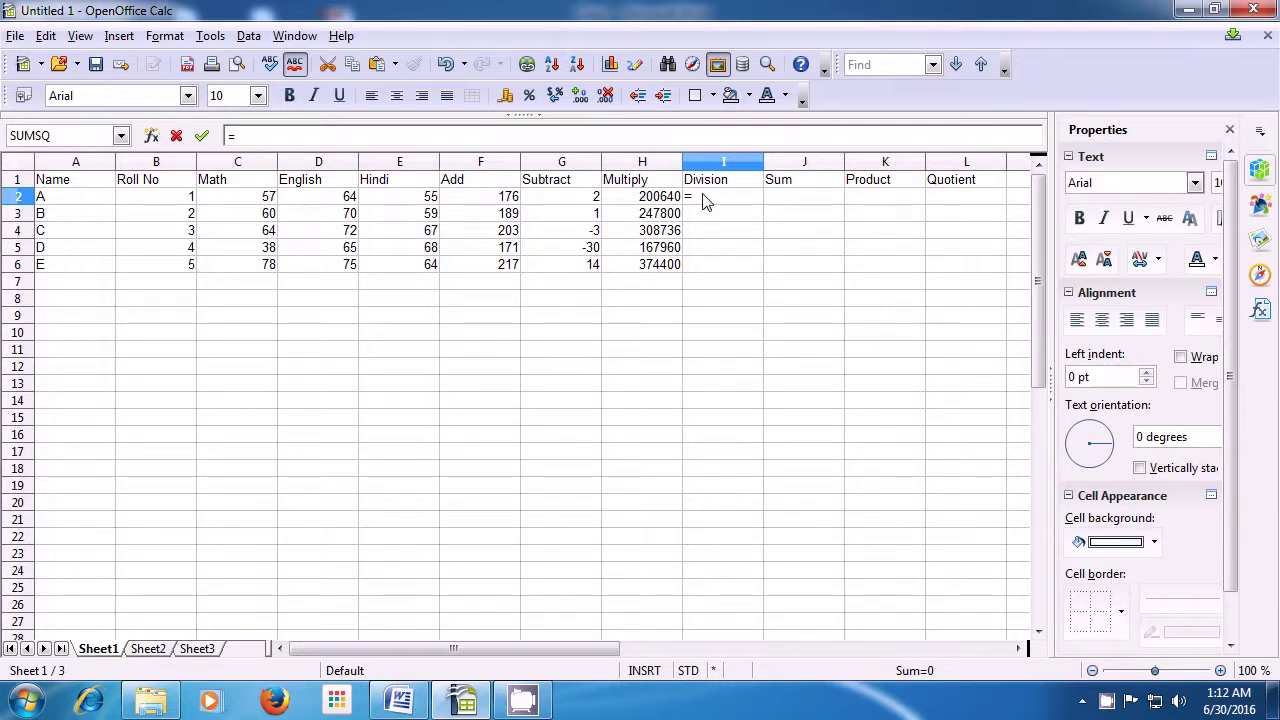
click(503, 200)
text(/)
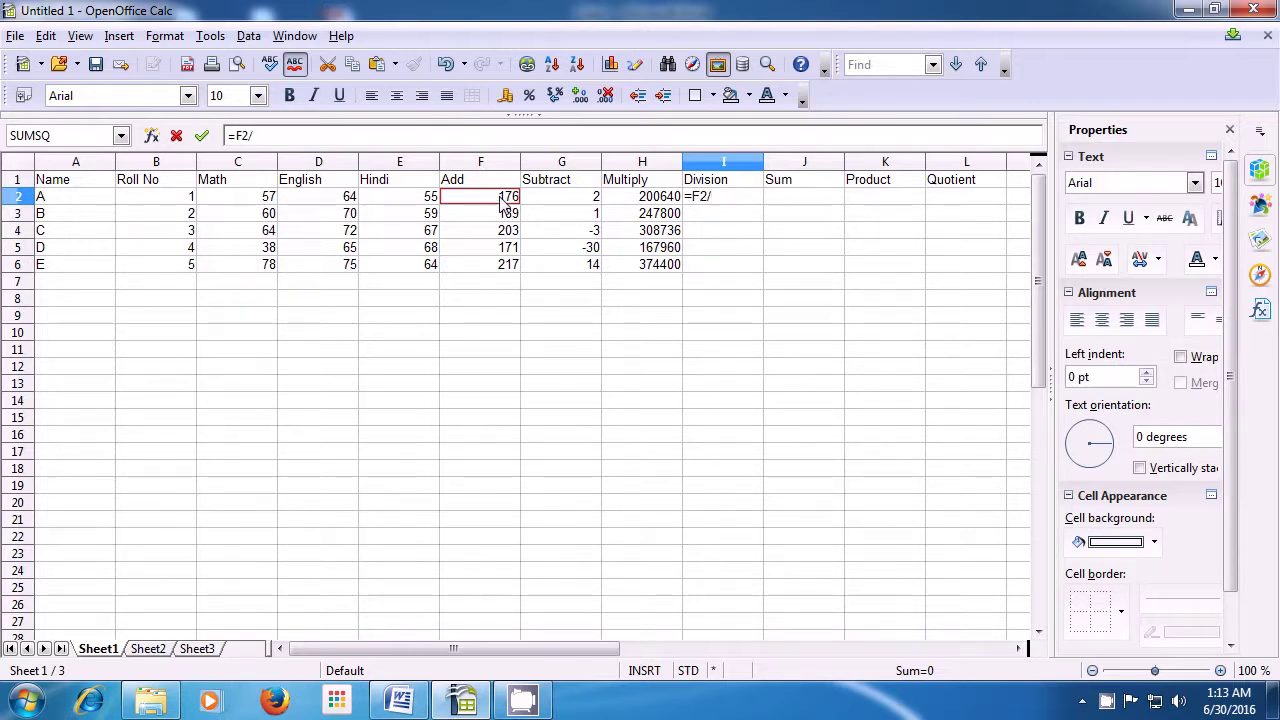
click(330, 203)
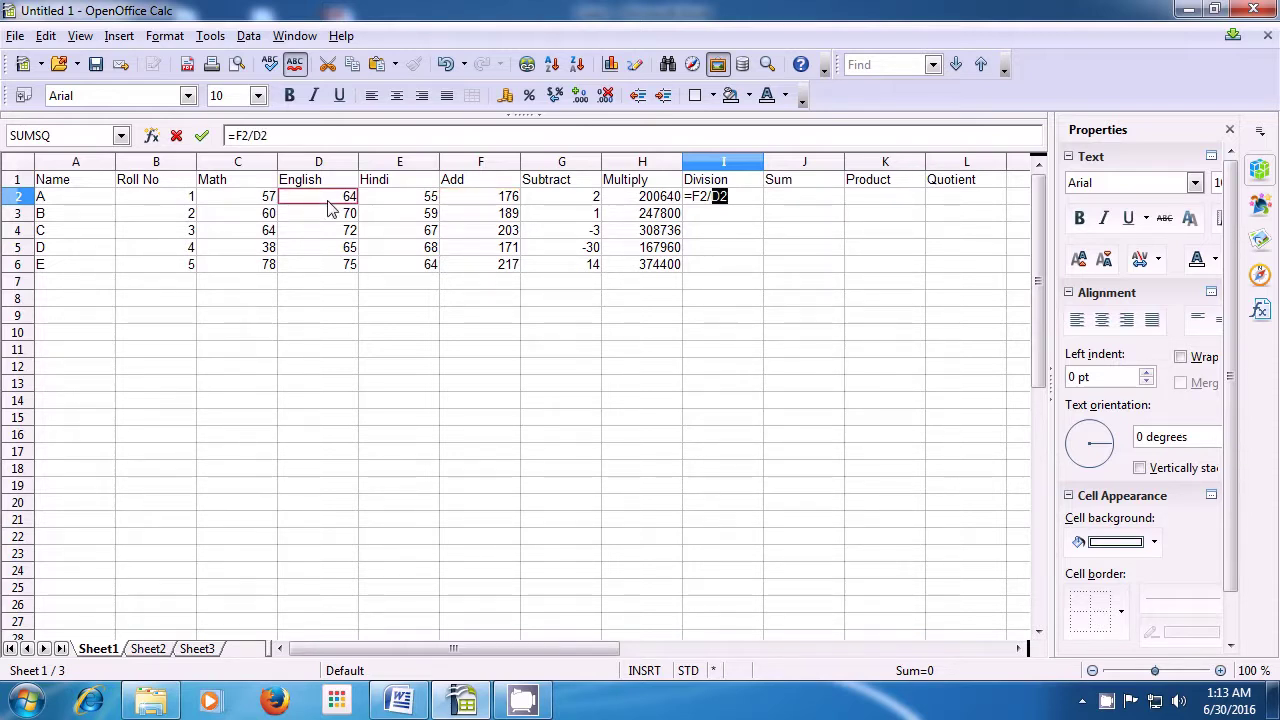
key(Return)
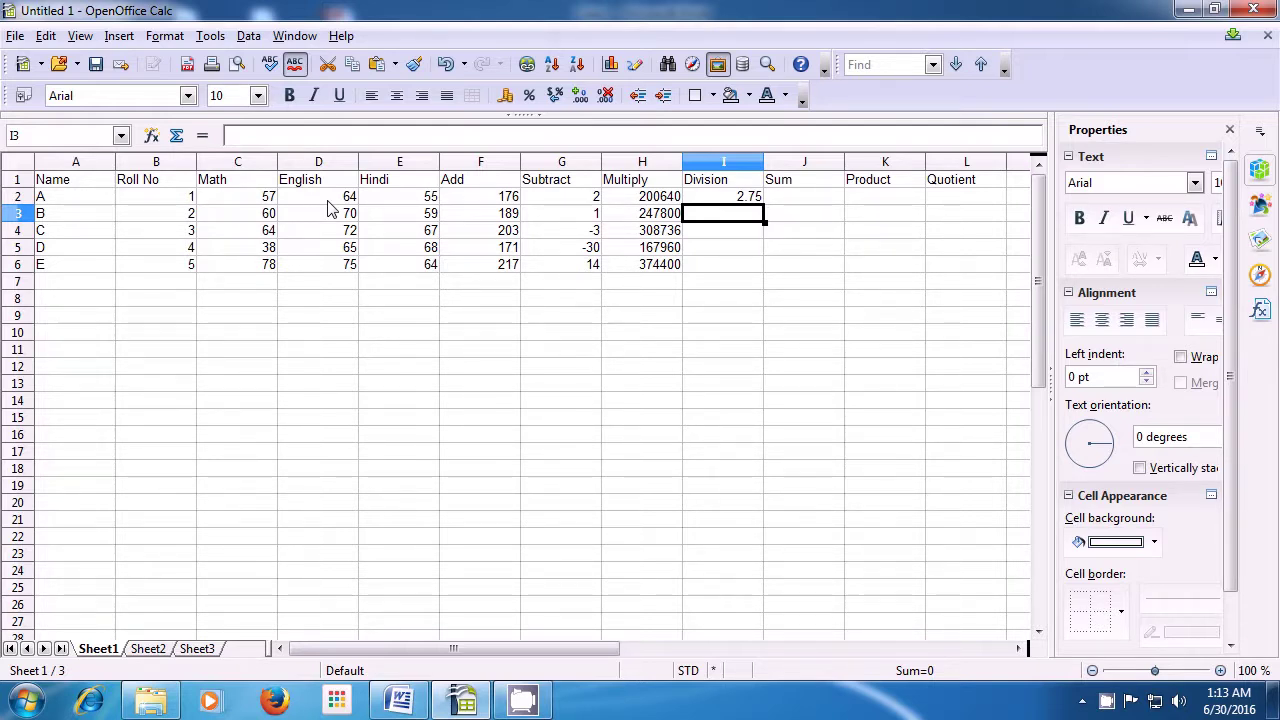
Step: Enter the formula =H3/F3 in I3 to divide student B's Multiply value by the Add value
text(=)
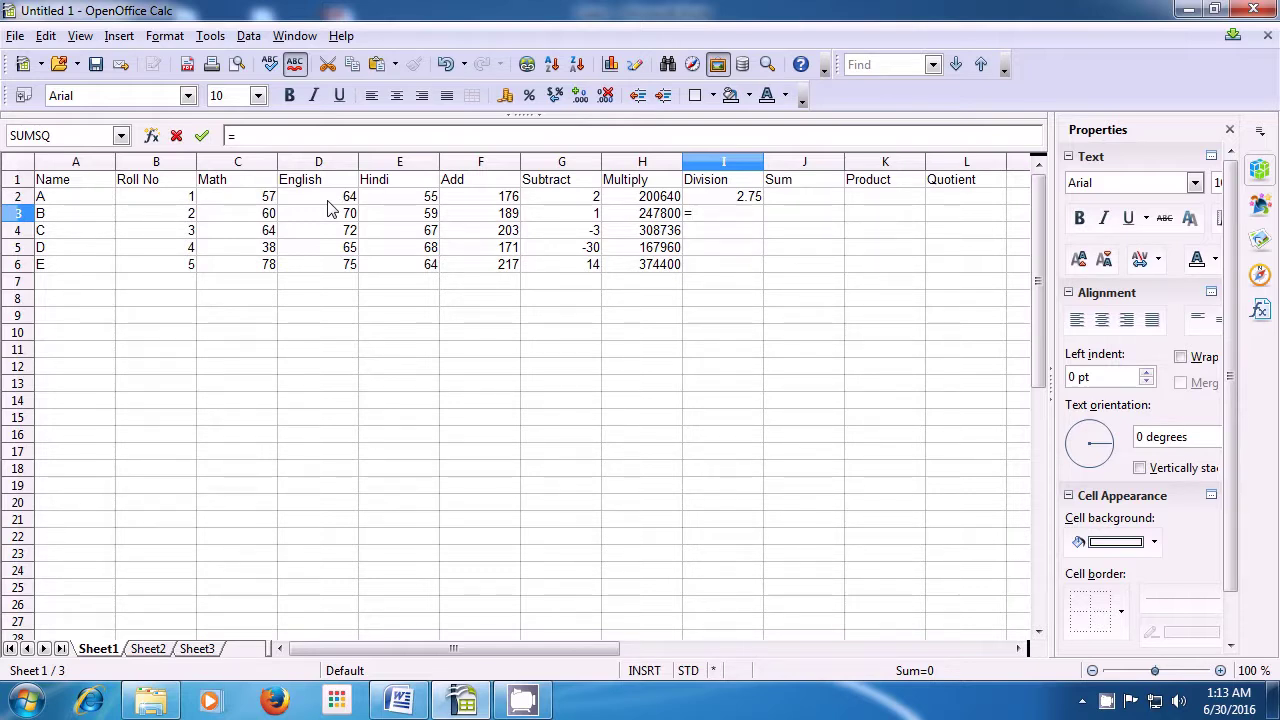
key(Left)
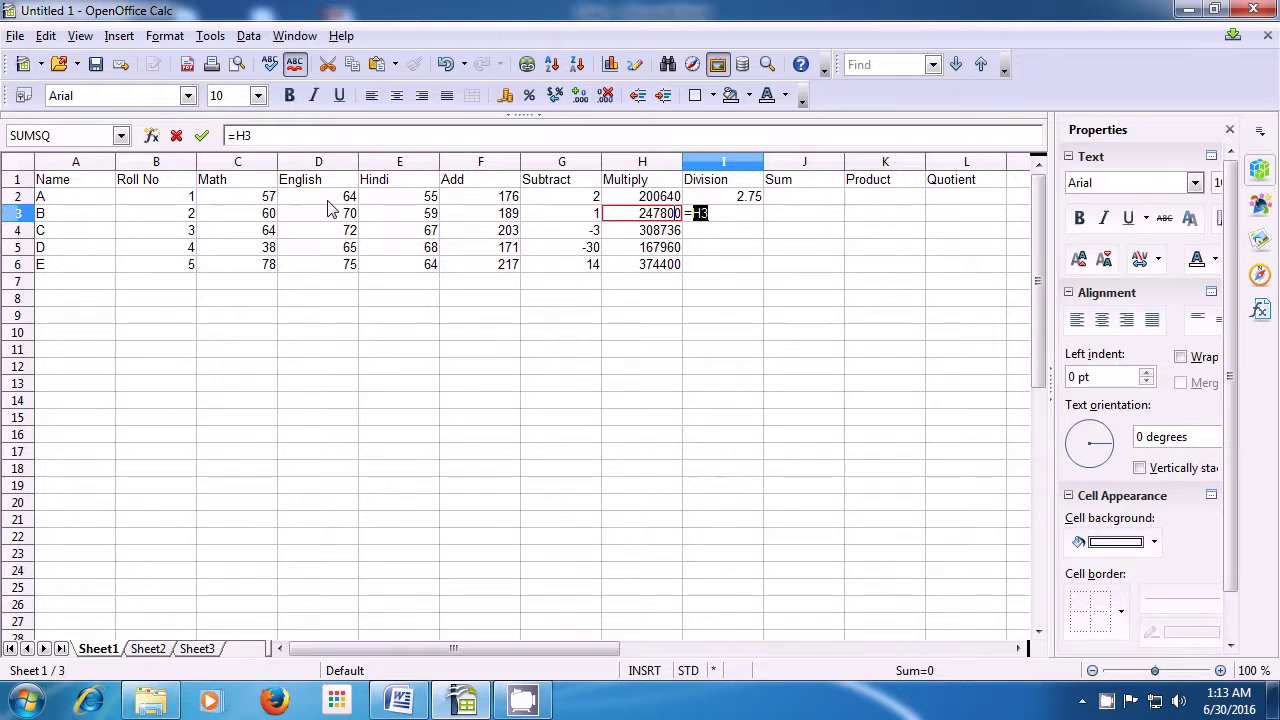
text(/)
key(Left)
key(Left)
key(Left)
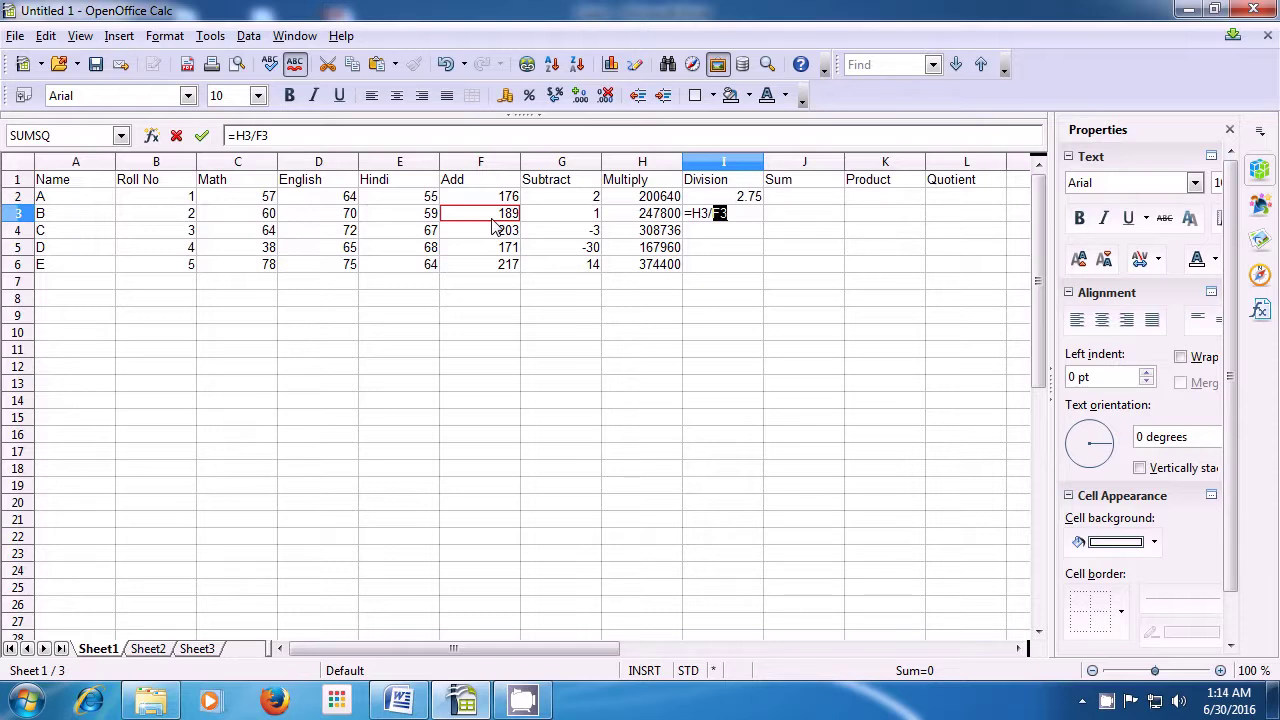
key(Return)
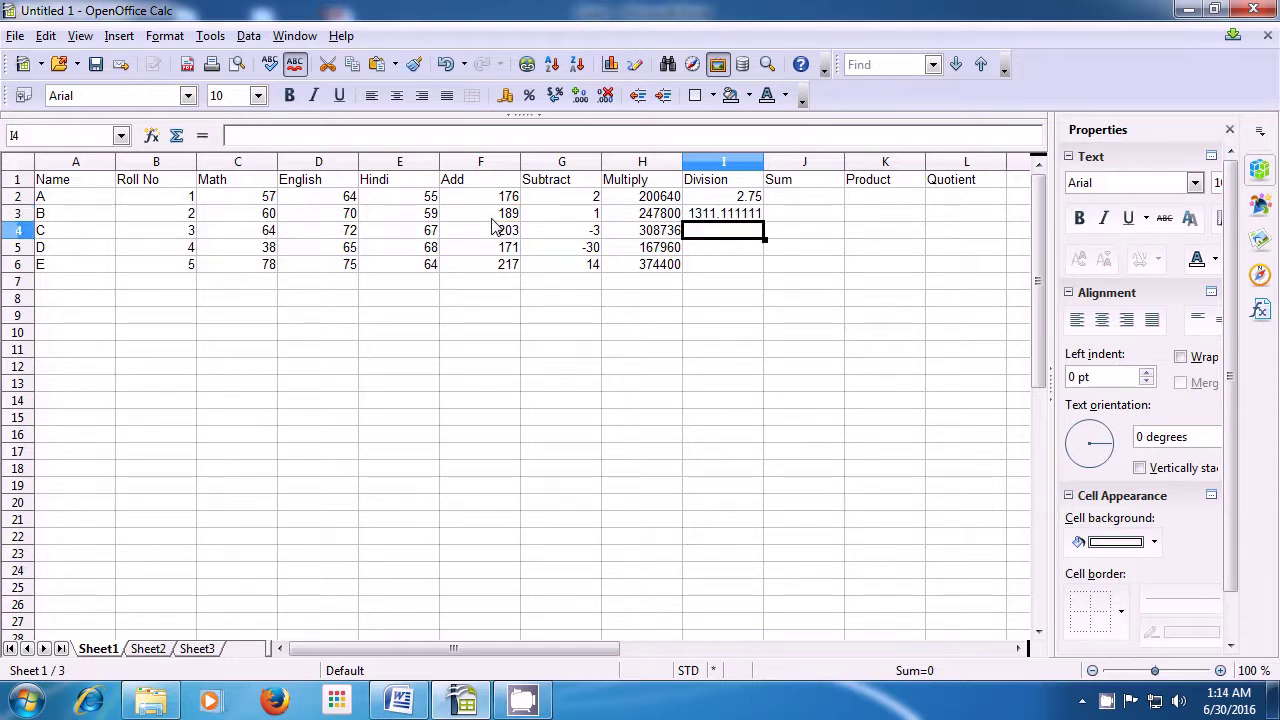
Step: Fill the division formula from I3 down to I6 in the Division column and select I6
click(704, 221)
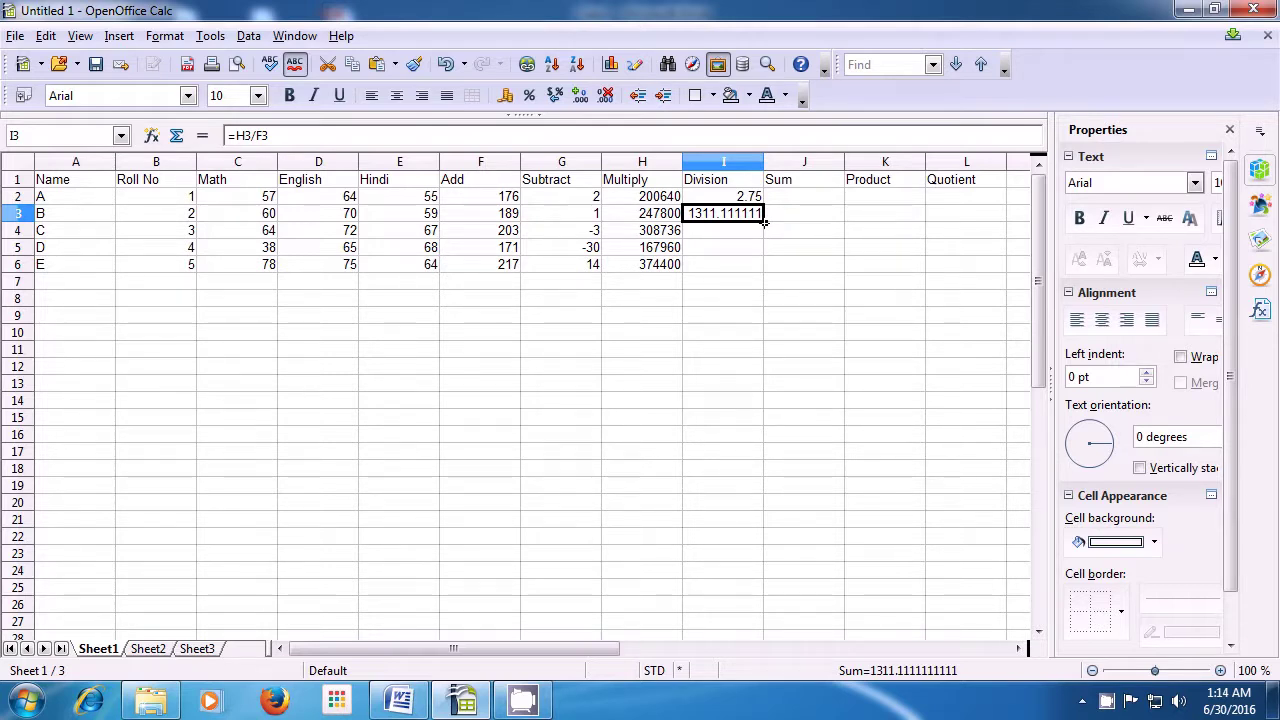
drag(763, 222, 765, 265)
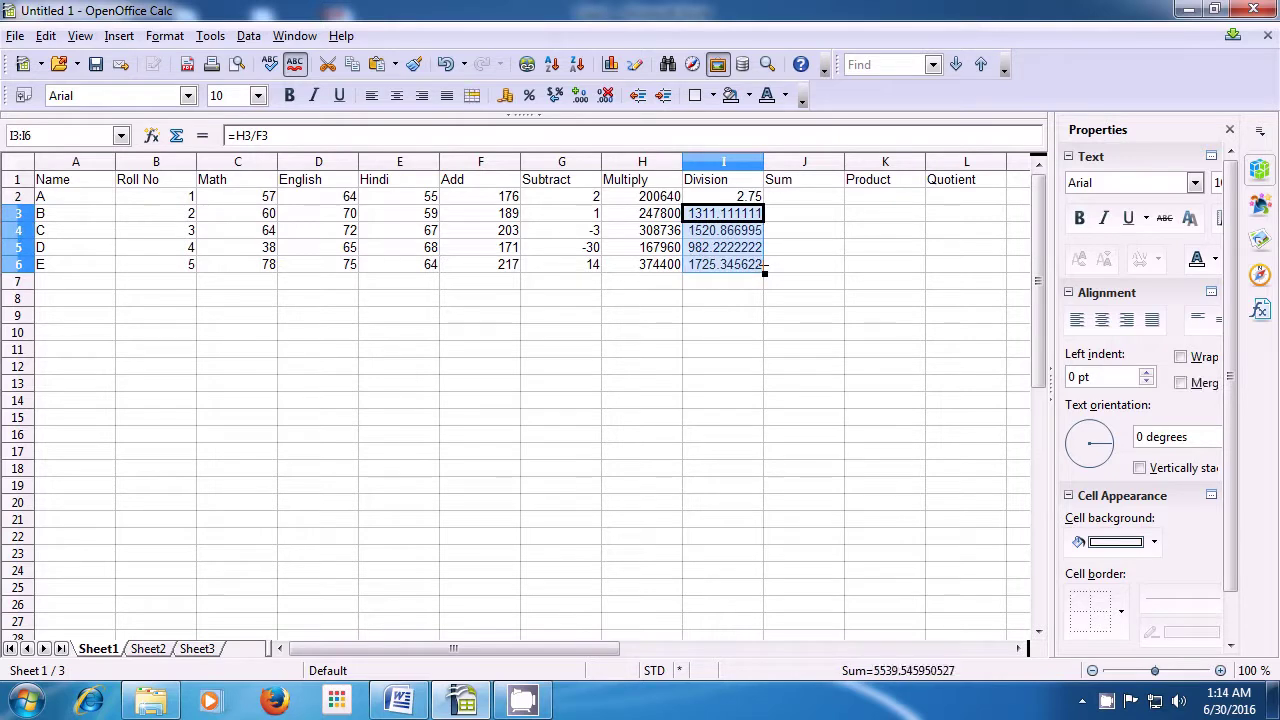
click(726, 268)
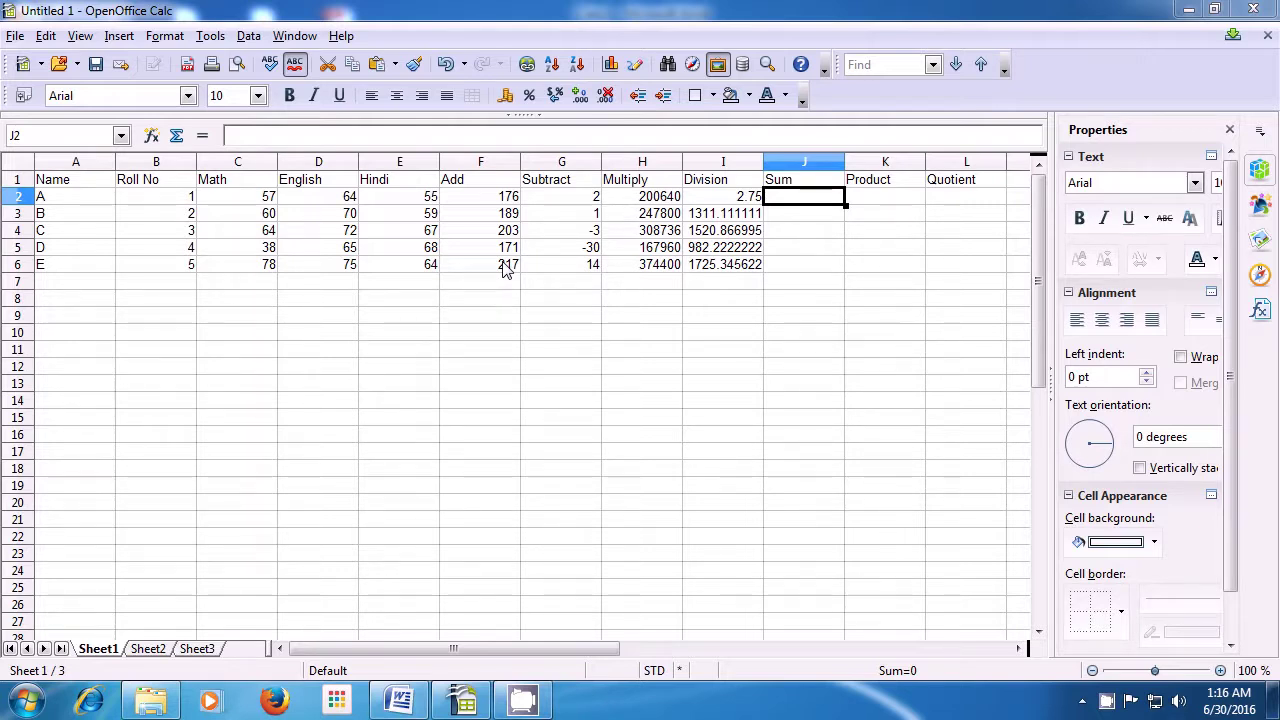
Step: Enter the formula =sum(C2;D2;E2) in J2 to total student A's Math, English and Hindi marks
click(795, 224)
click(787, 203)
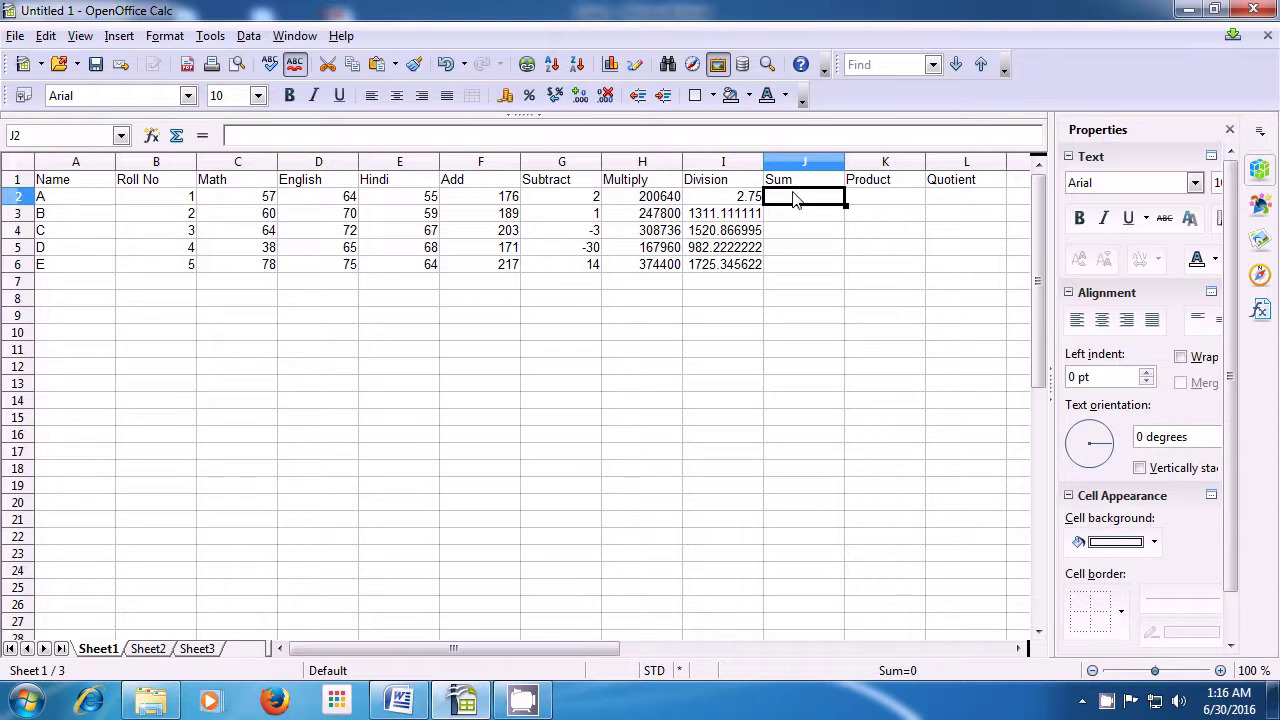
text(=)
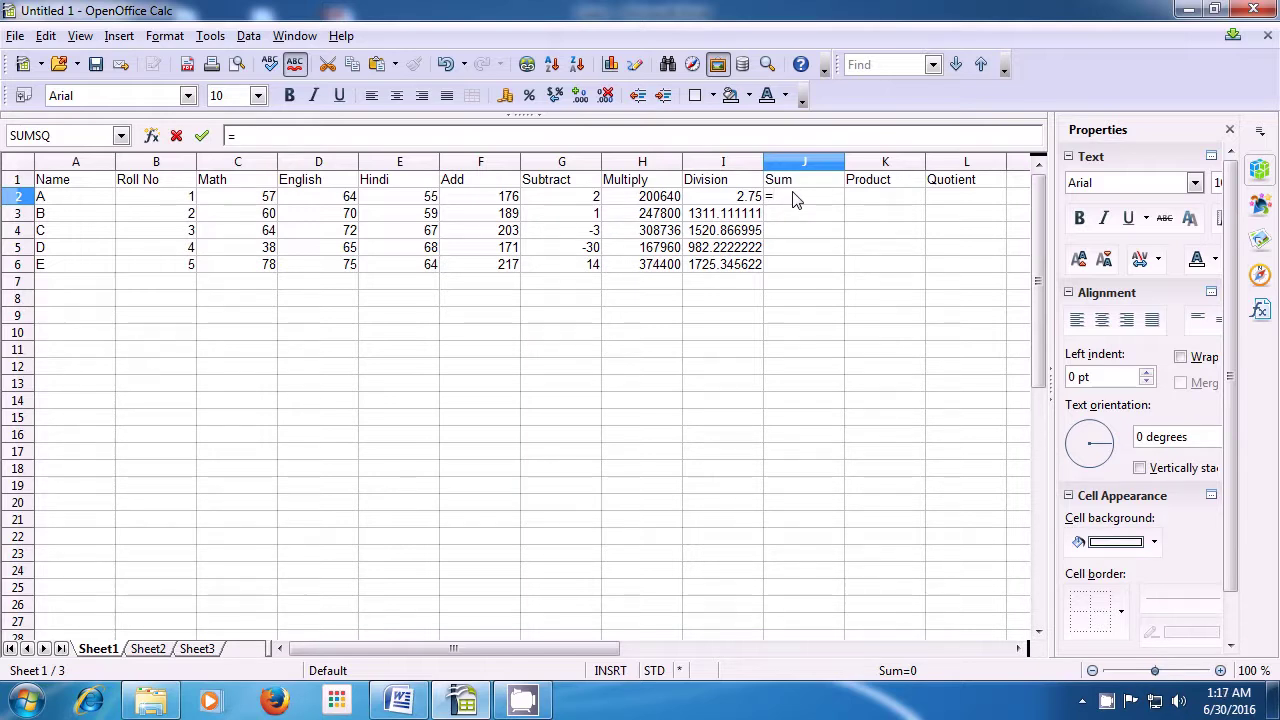
text(s)
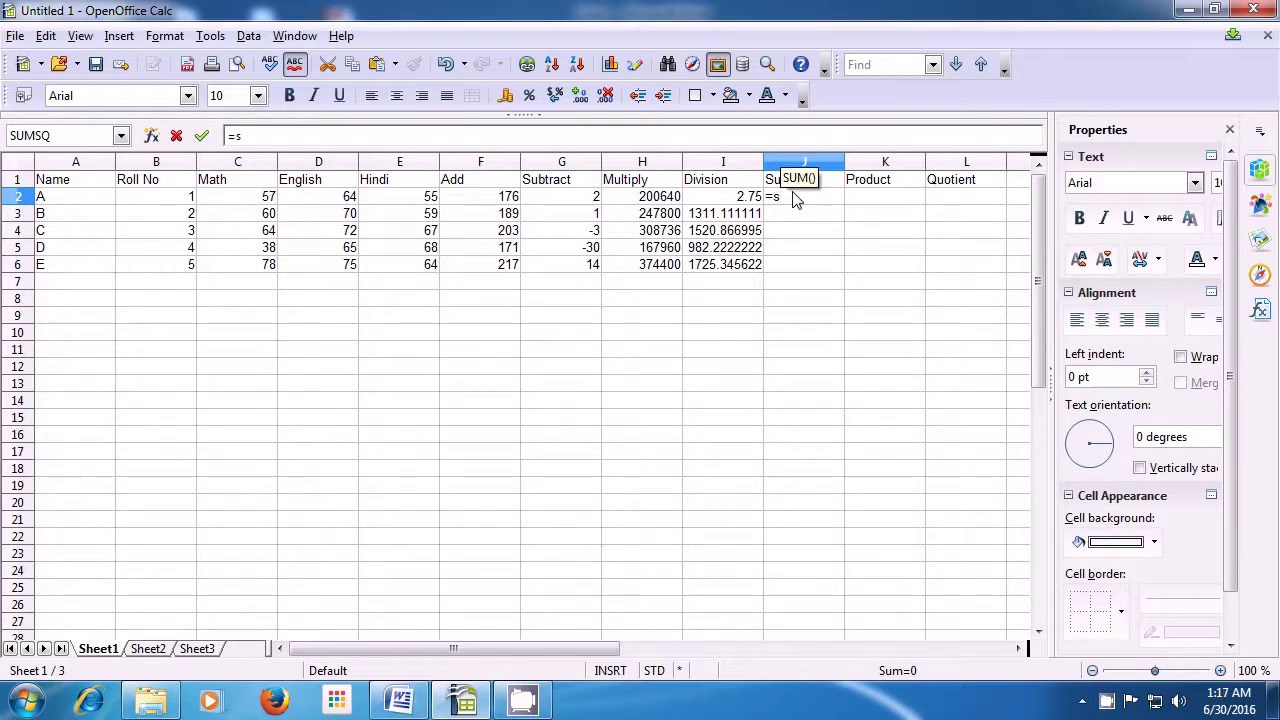
text(um)
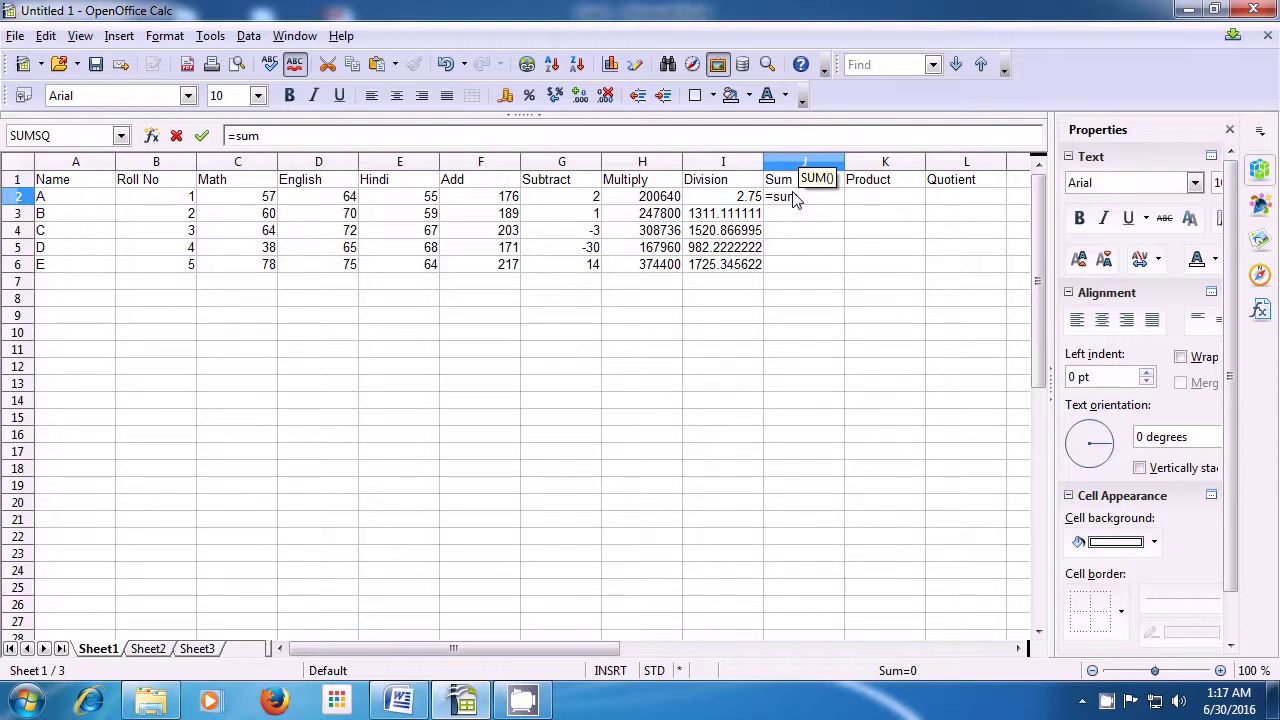
text(()
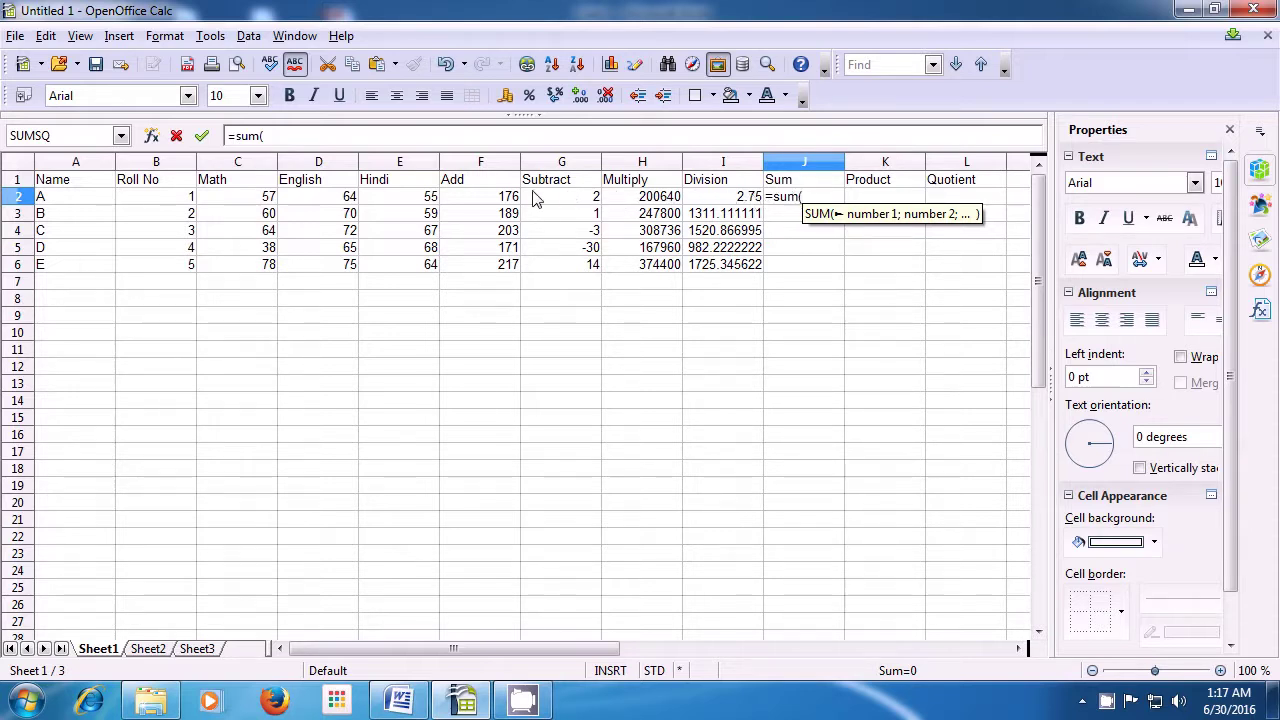
click(248, 200)
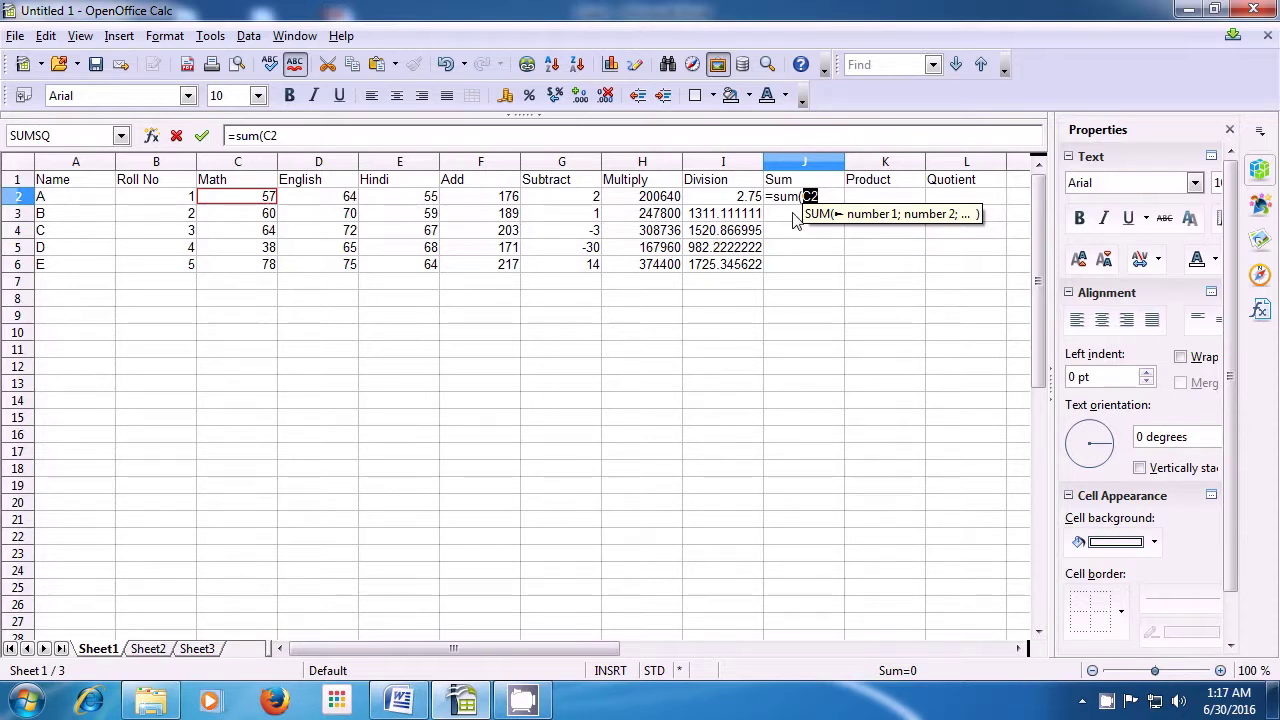
text(;)
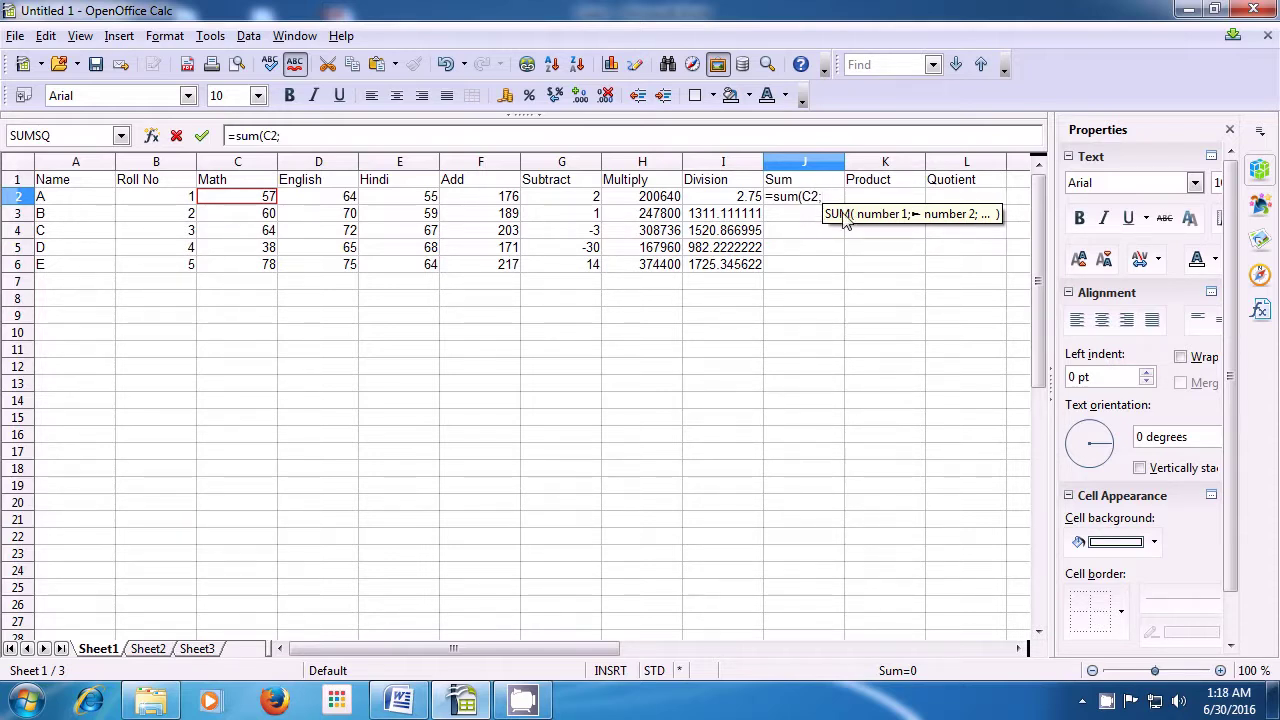
click(330, 201)
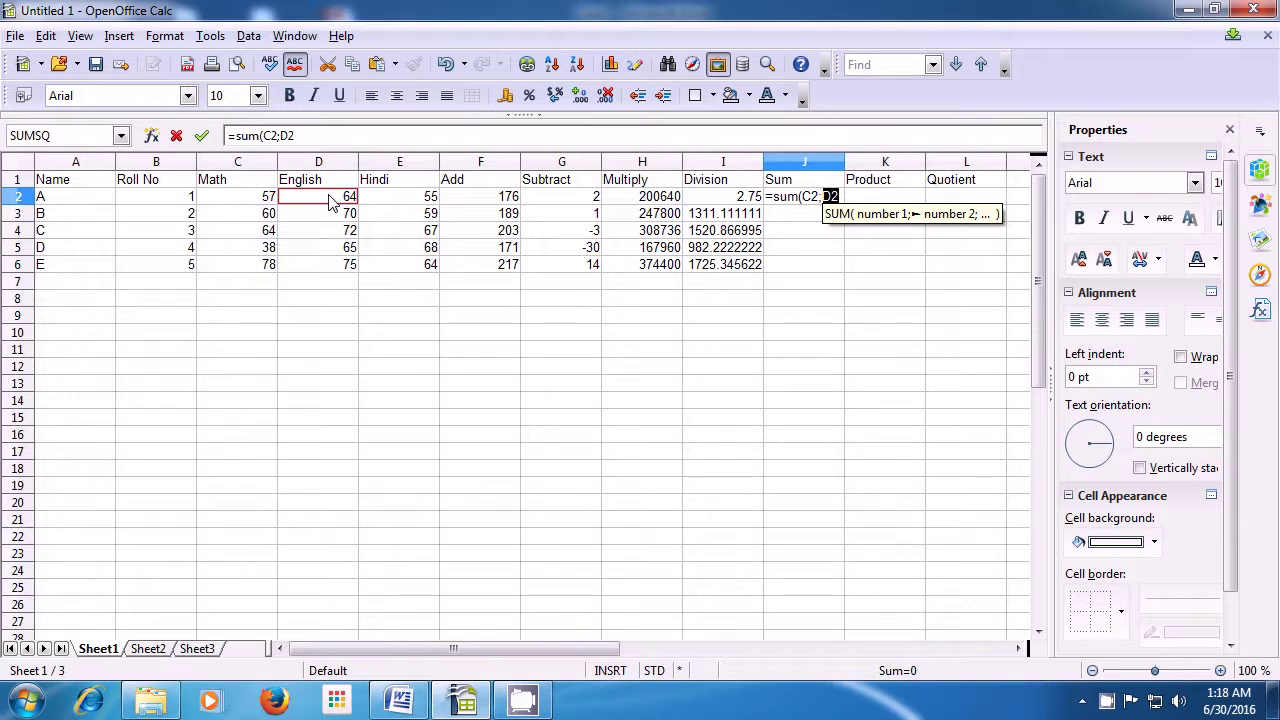
text(;)
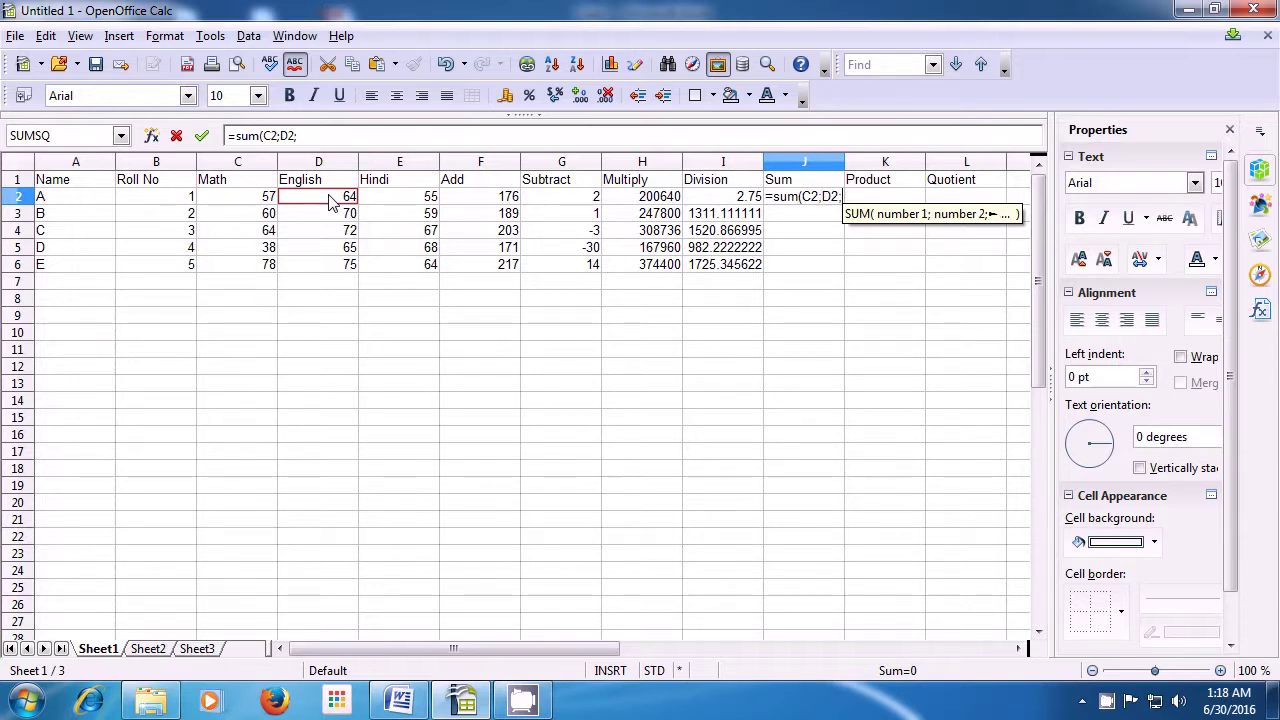
click(407, 201)
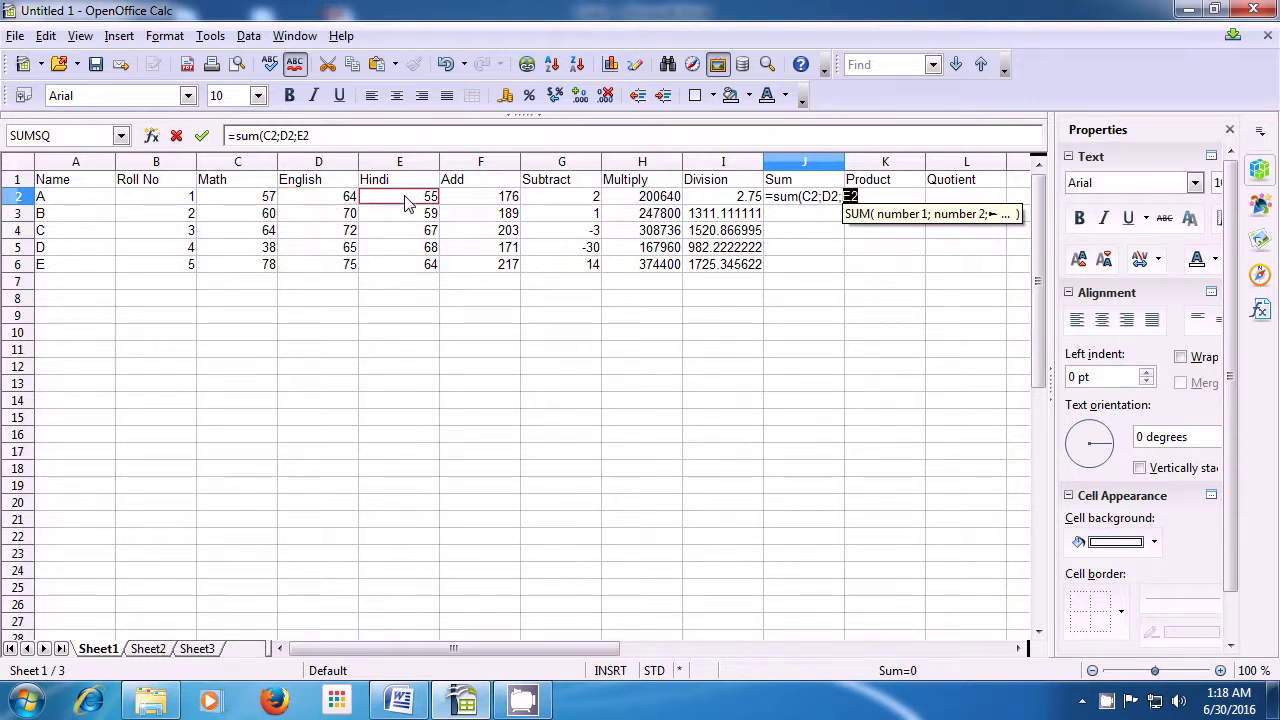
text())
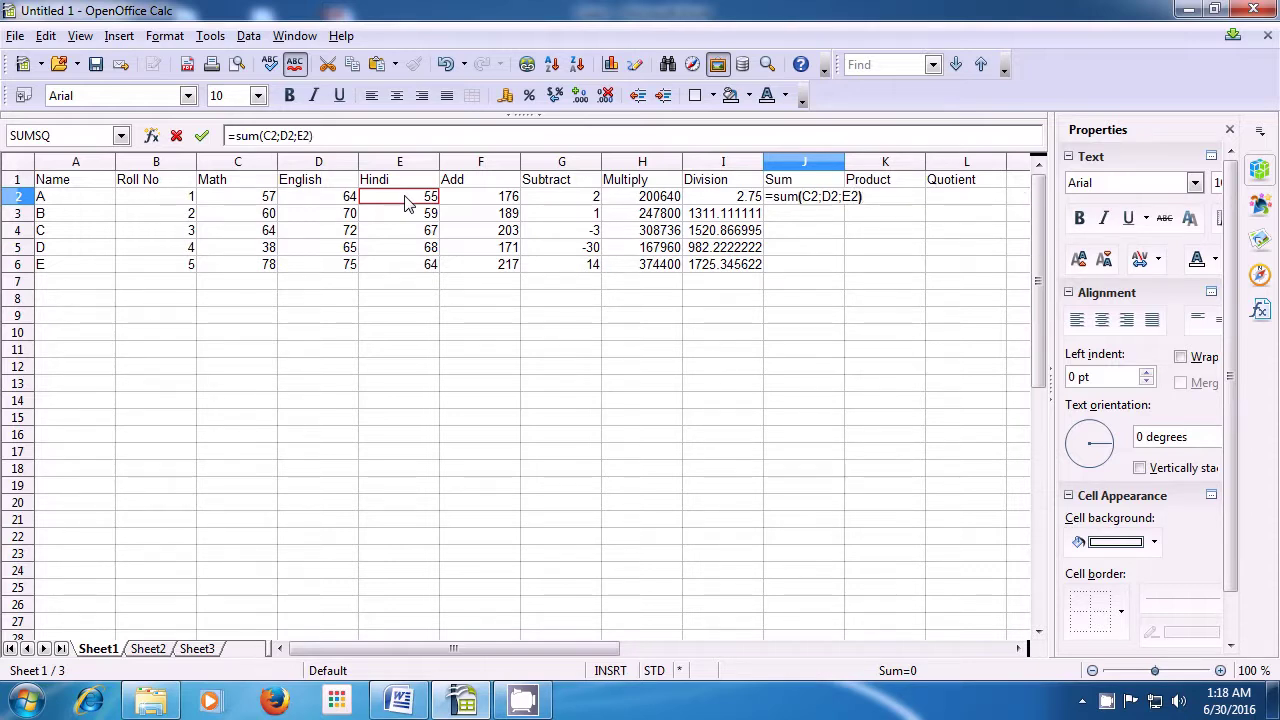
key(Return)
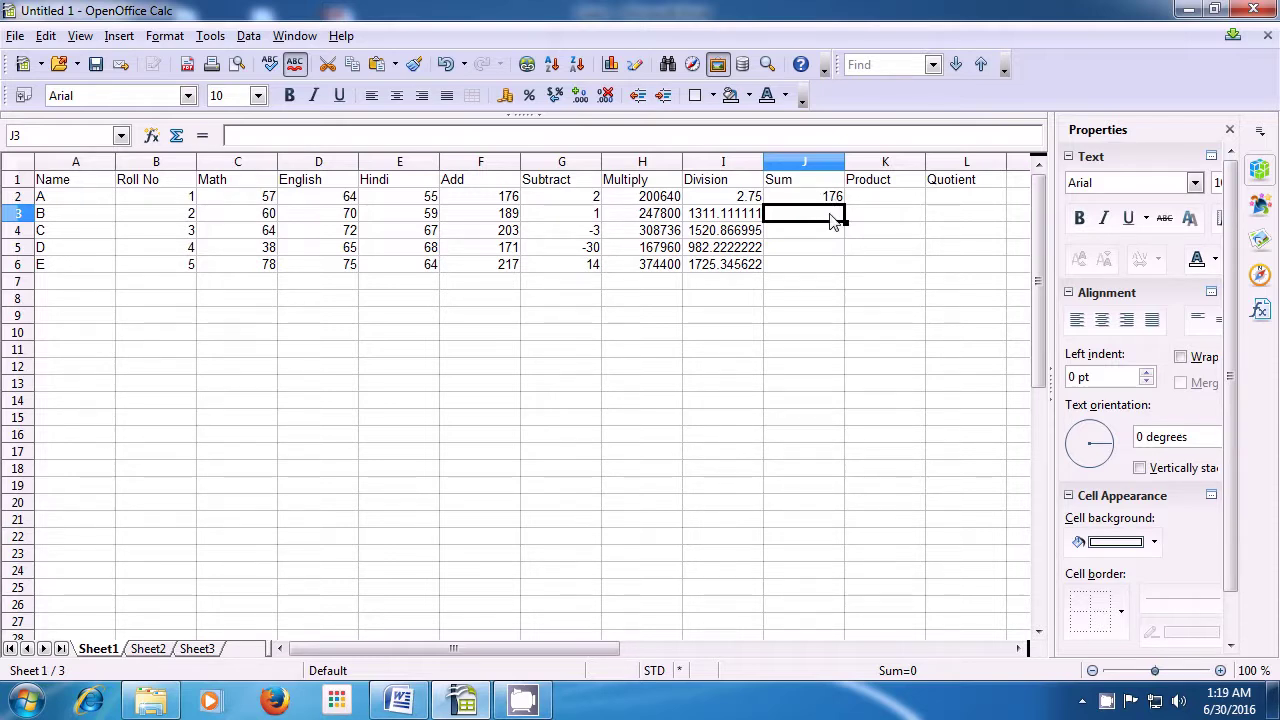
Step: Enter the formula =sum(C3:E3) in J3 to total student B's three subject marks as a range
text(=)
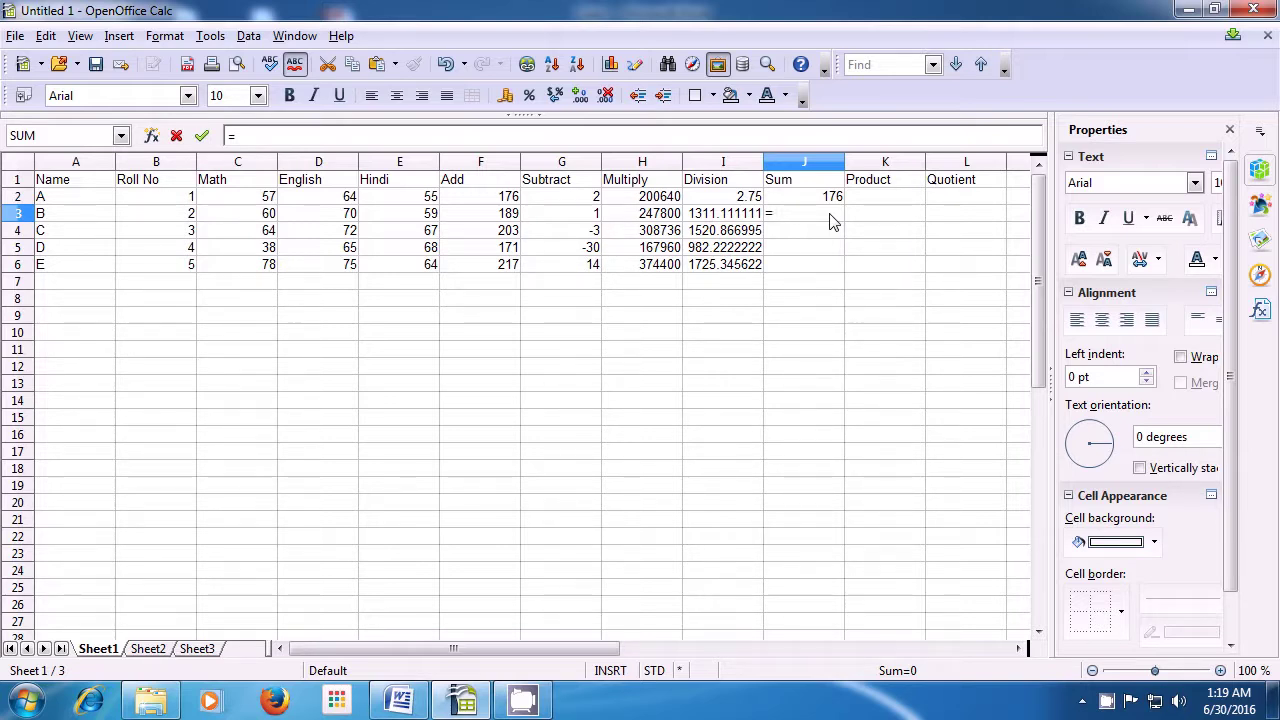
text(s)
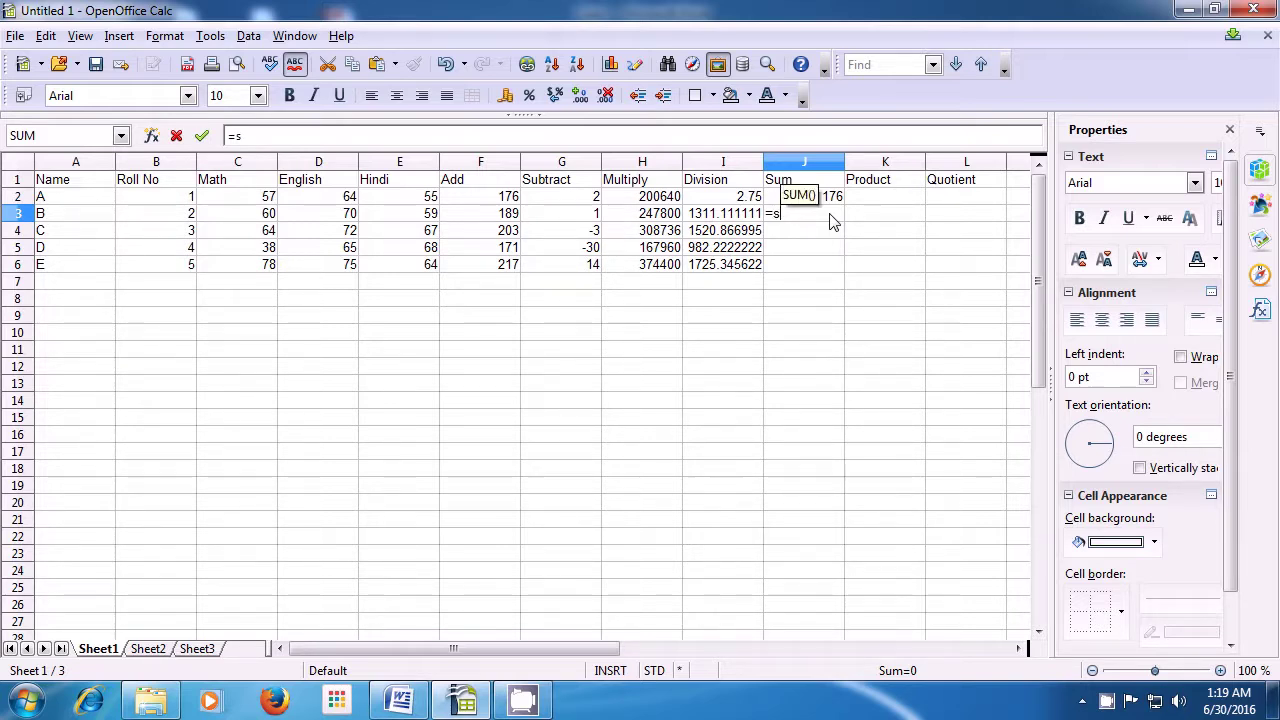
text(um)
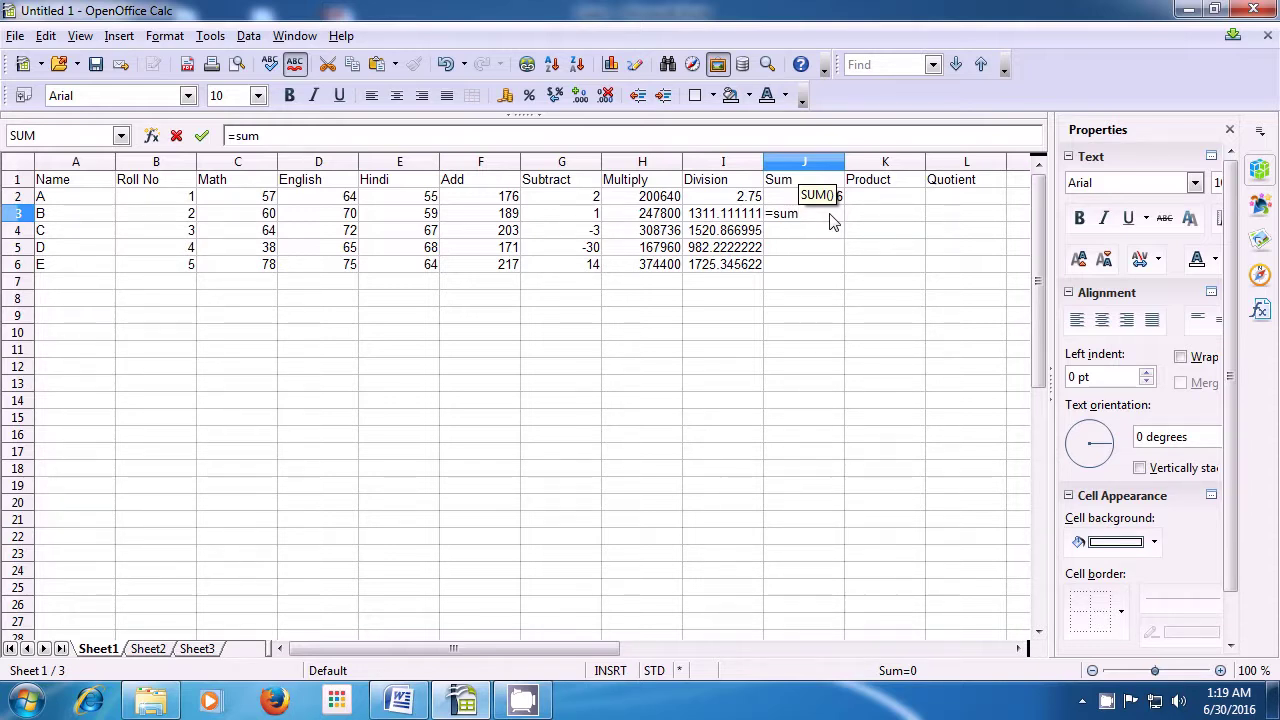
text(()
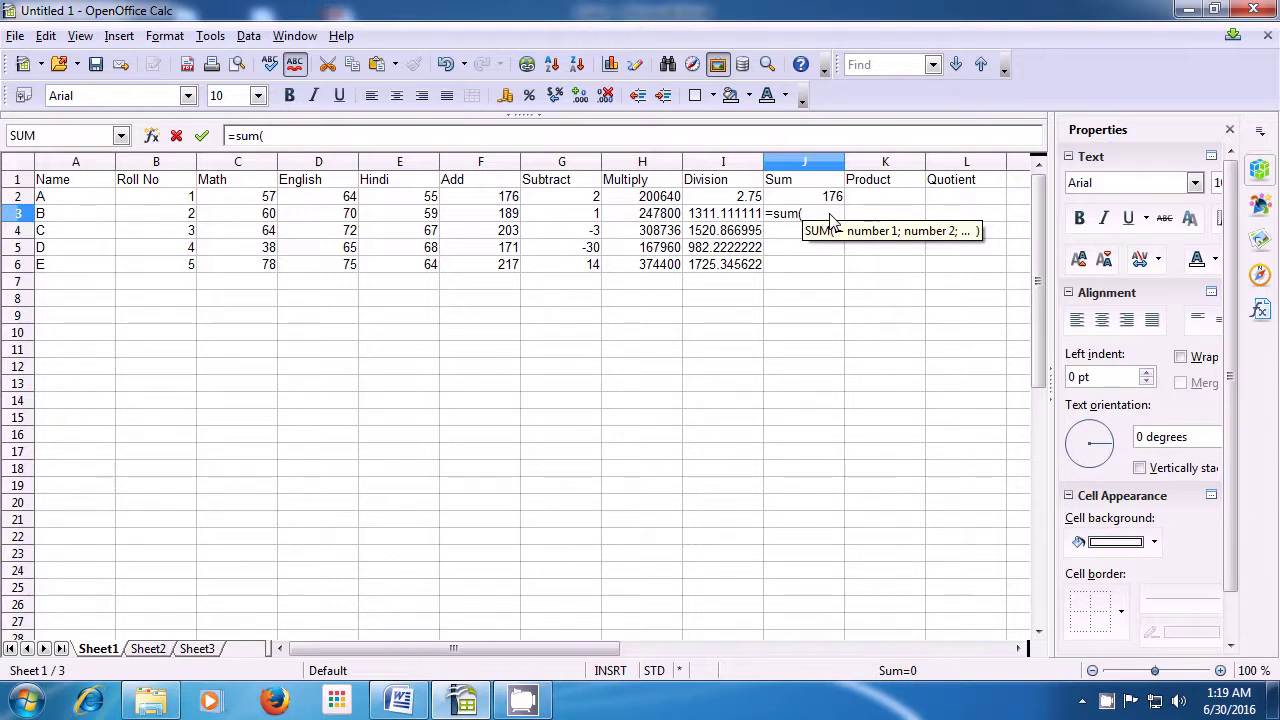
key(Left)
key(Left)
key(Left)
key(Left)
key(Left)
key(Left)
key(Left)
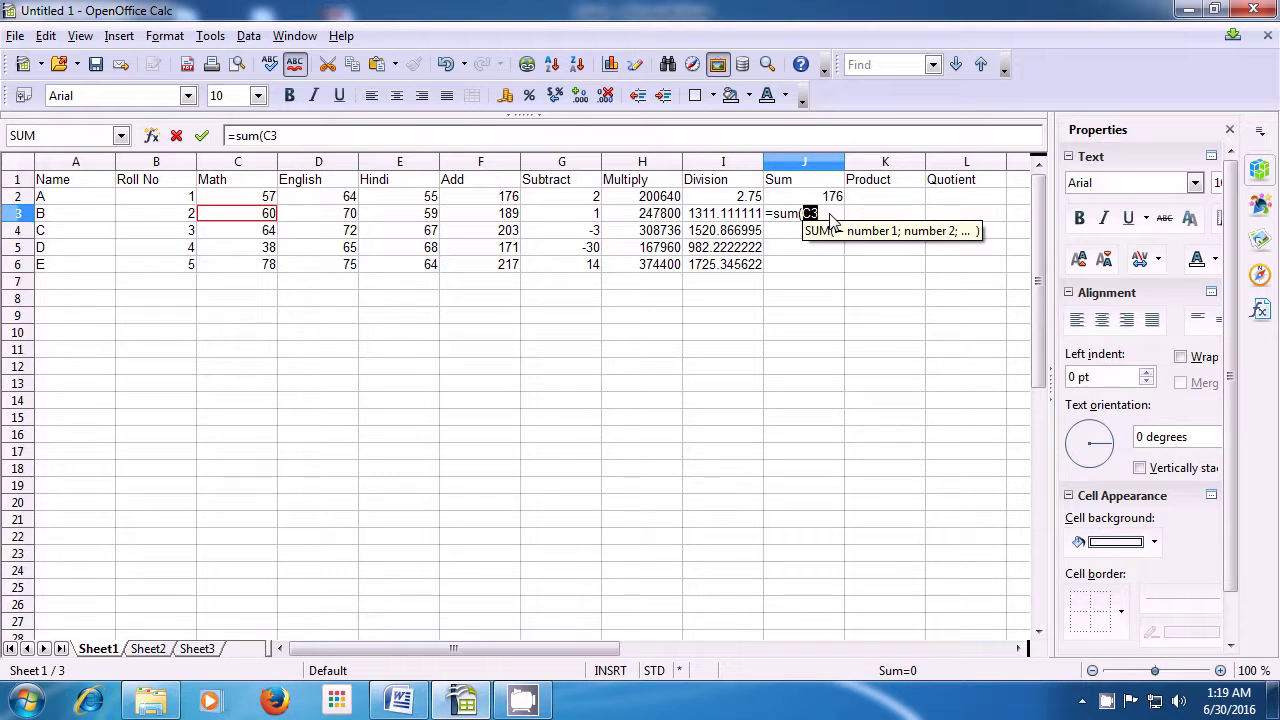
key(shift+Right)
key(shift+Right)
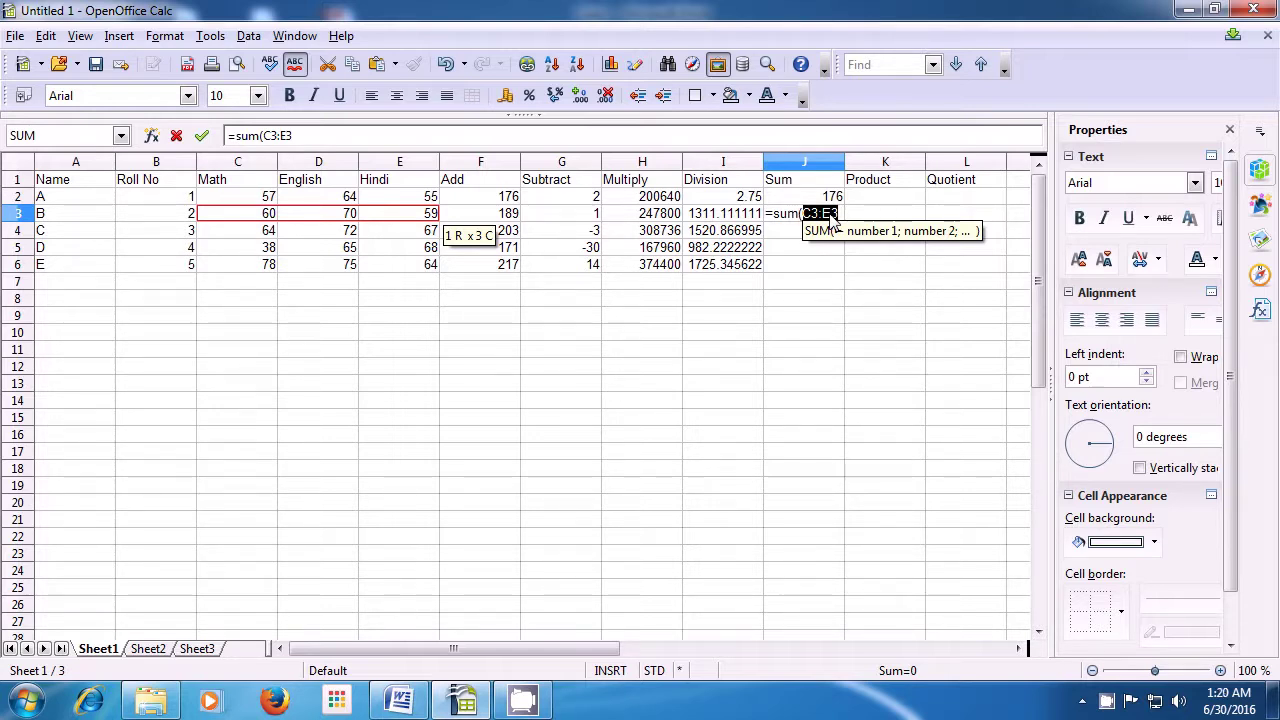
text())
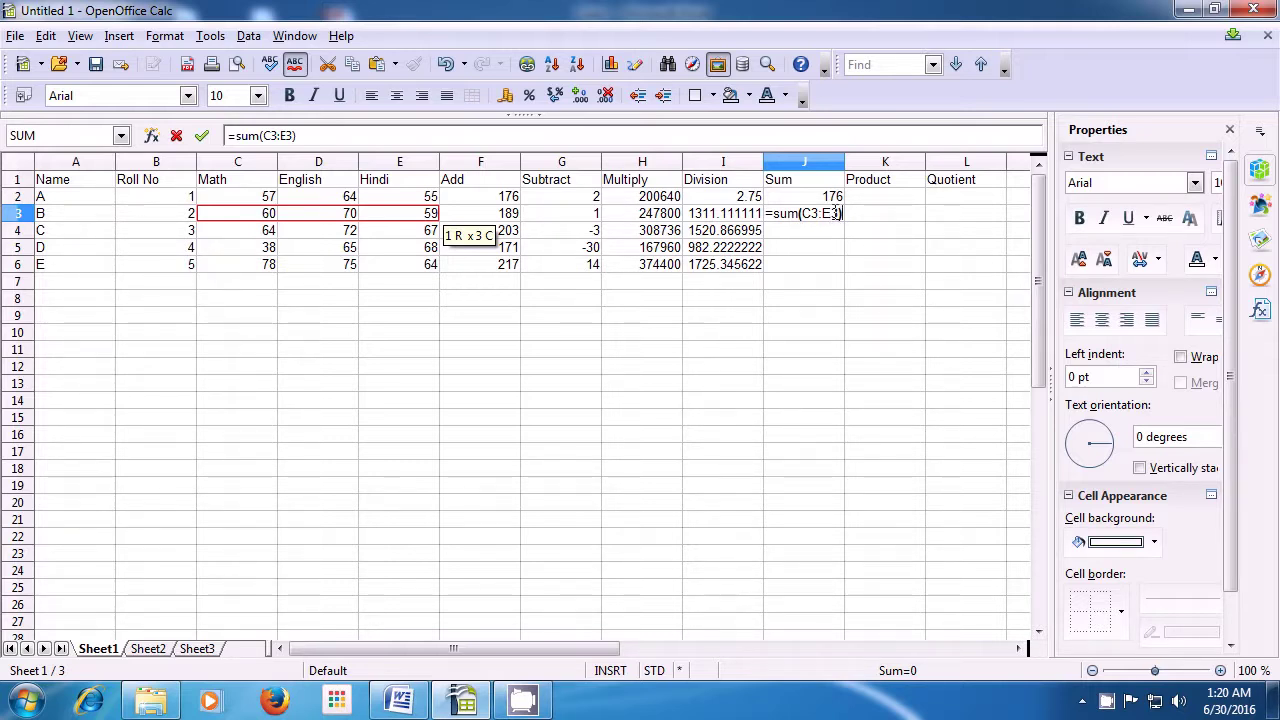
key(Return)
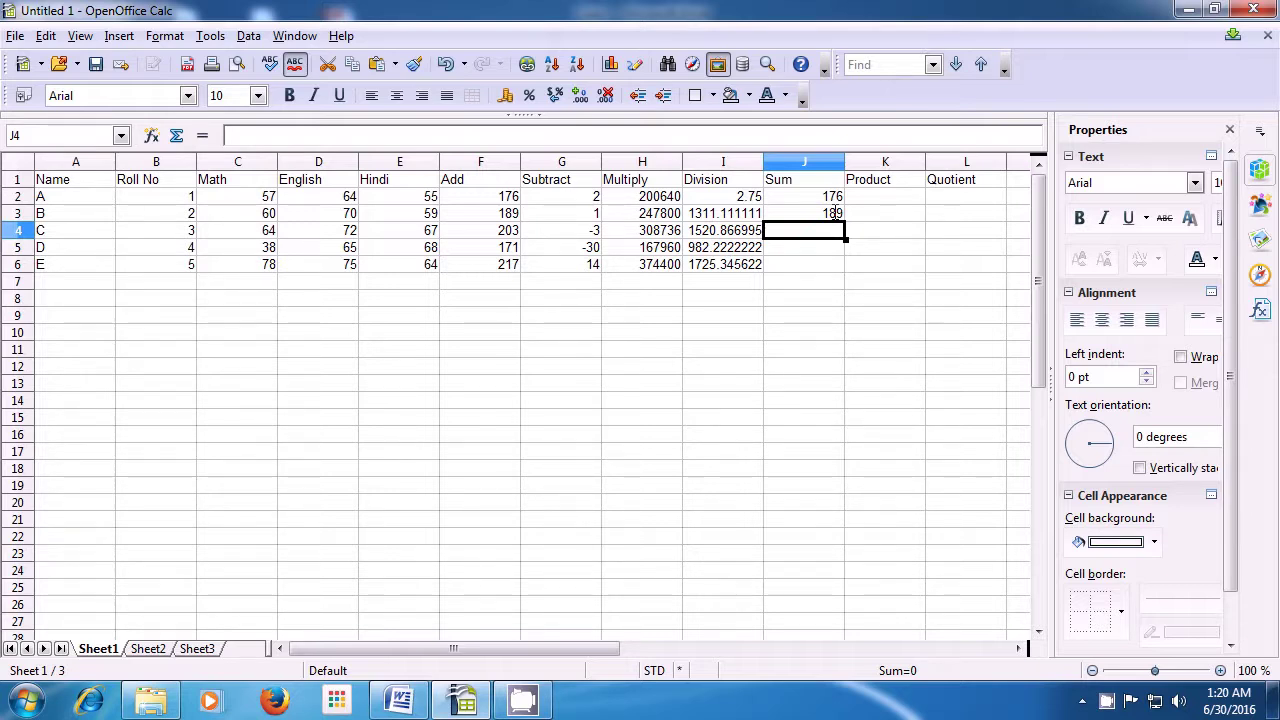
Step: Enter the formula =sum(C4:E4) in J4 to total student C's three subject marks
text(=)
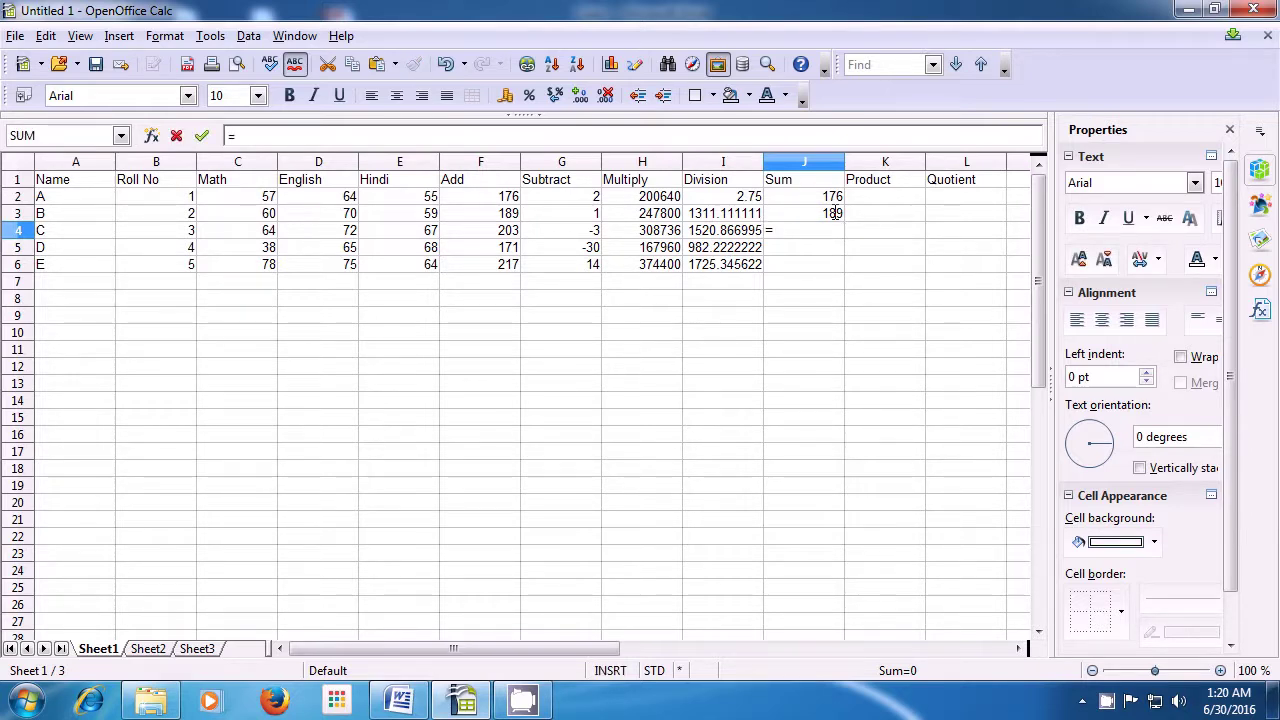
text(s)
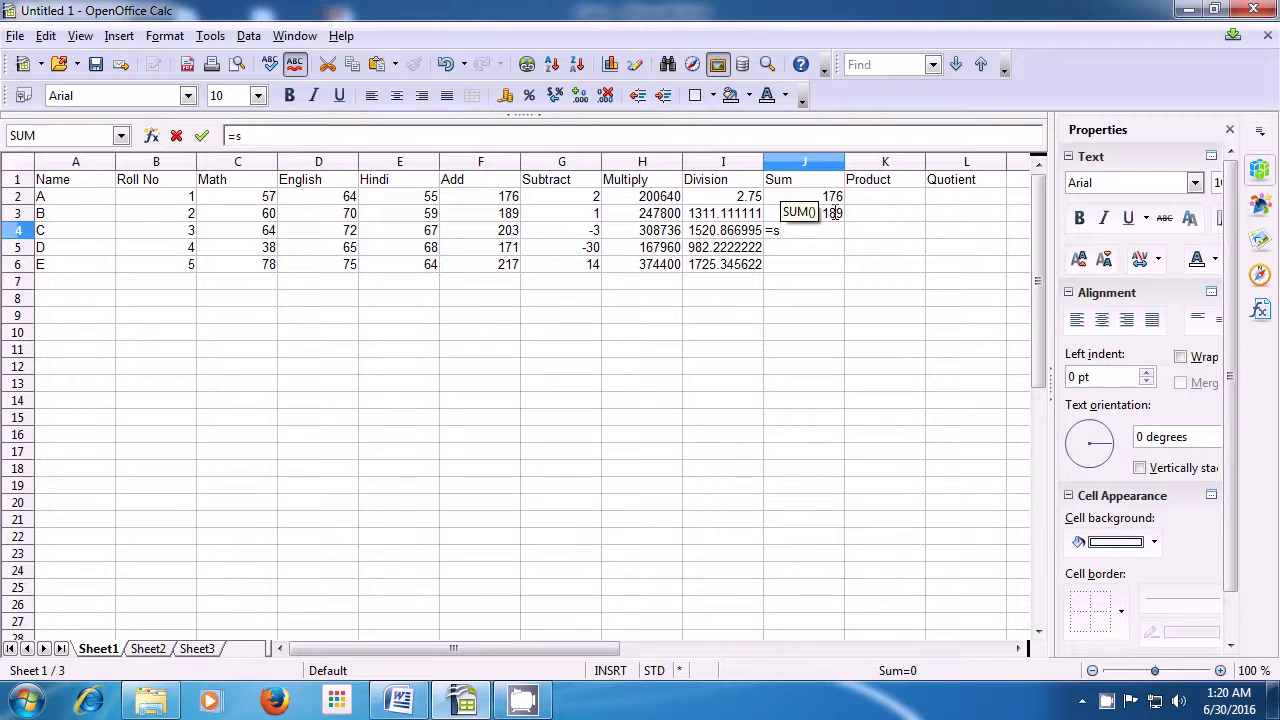
text(um)
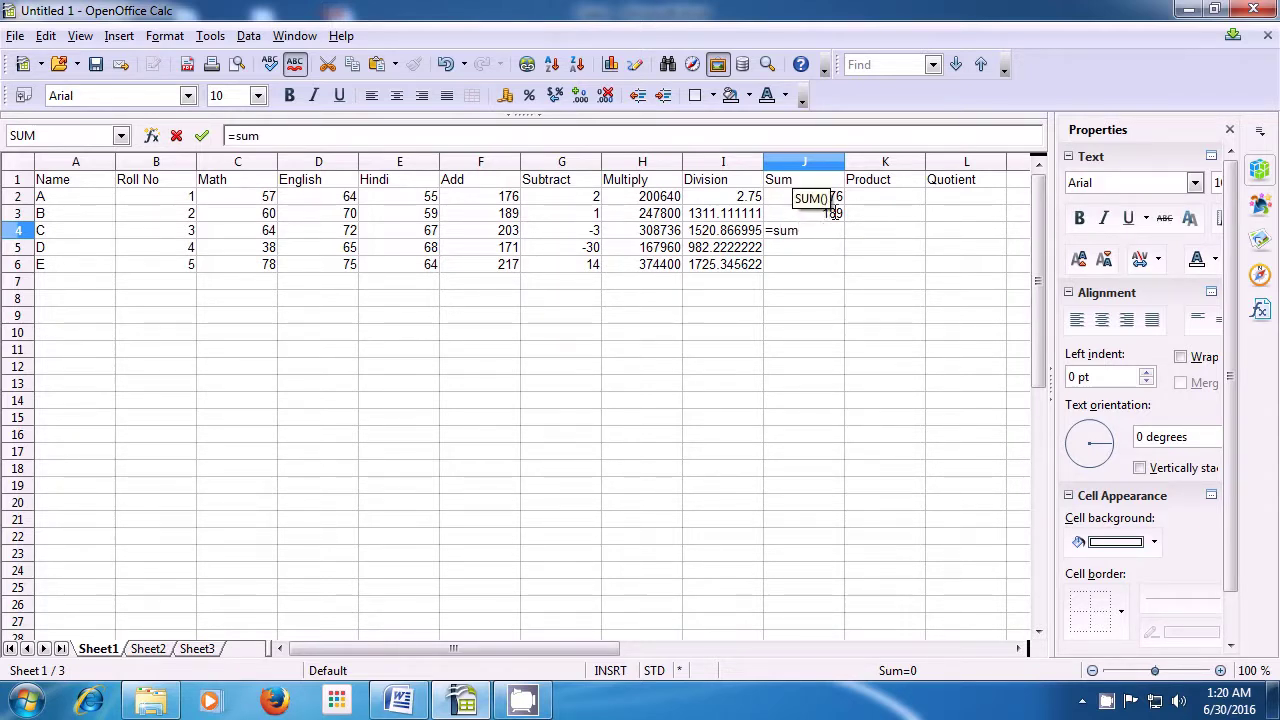
text(()
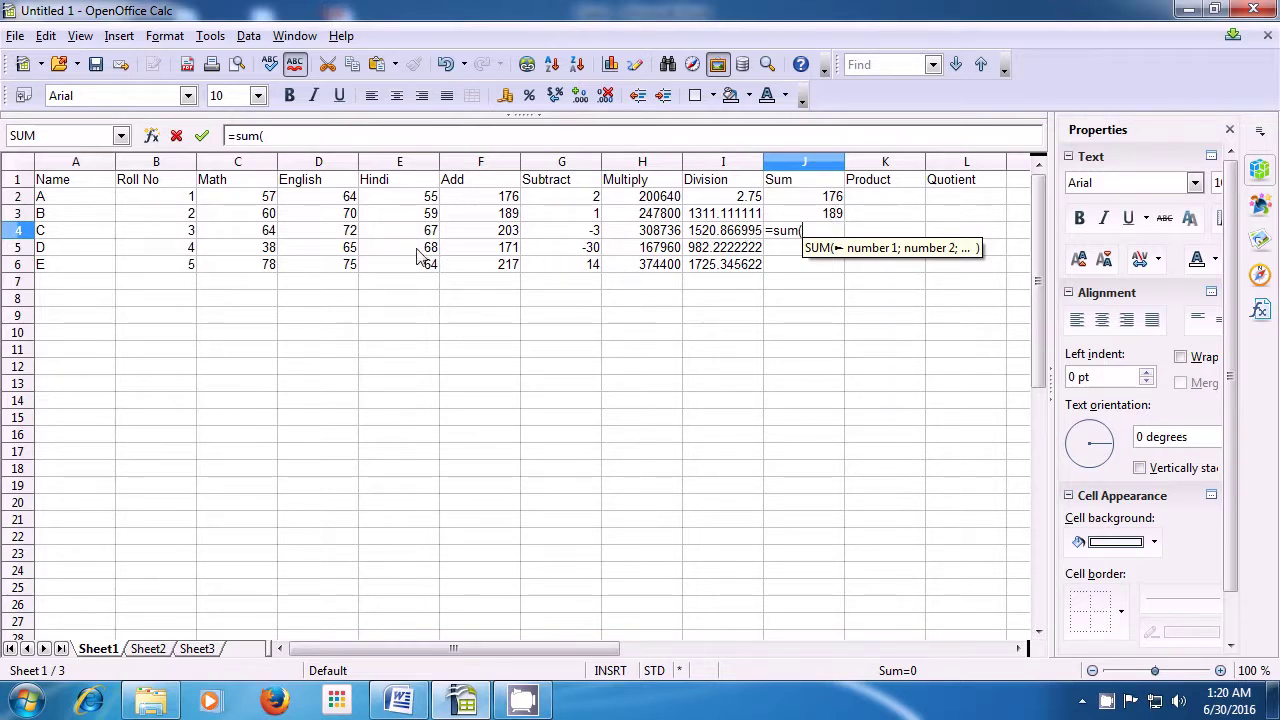
click(240, 238)
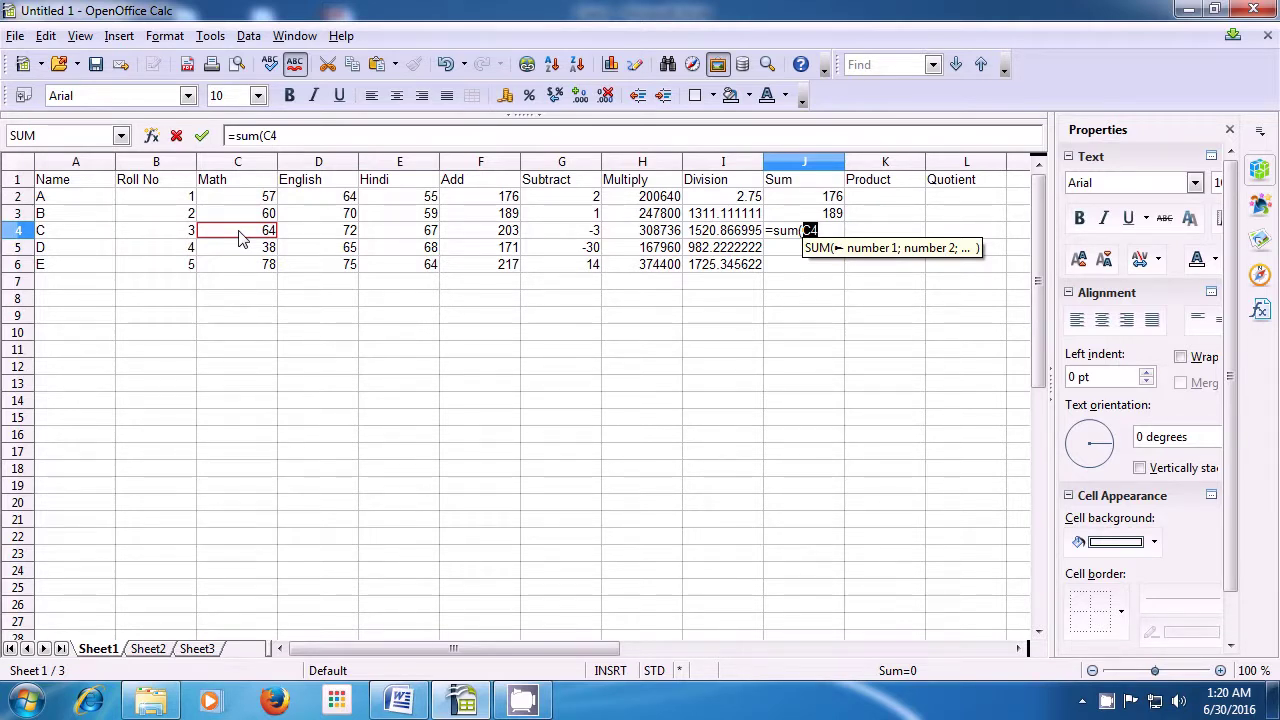
drag(248, 236, 401, 233)
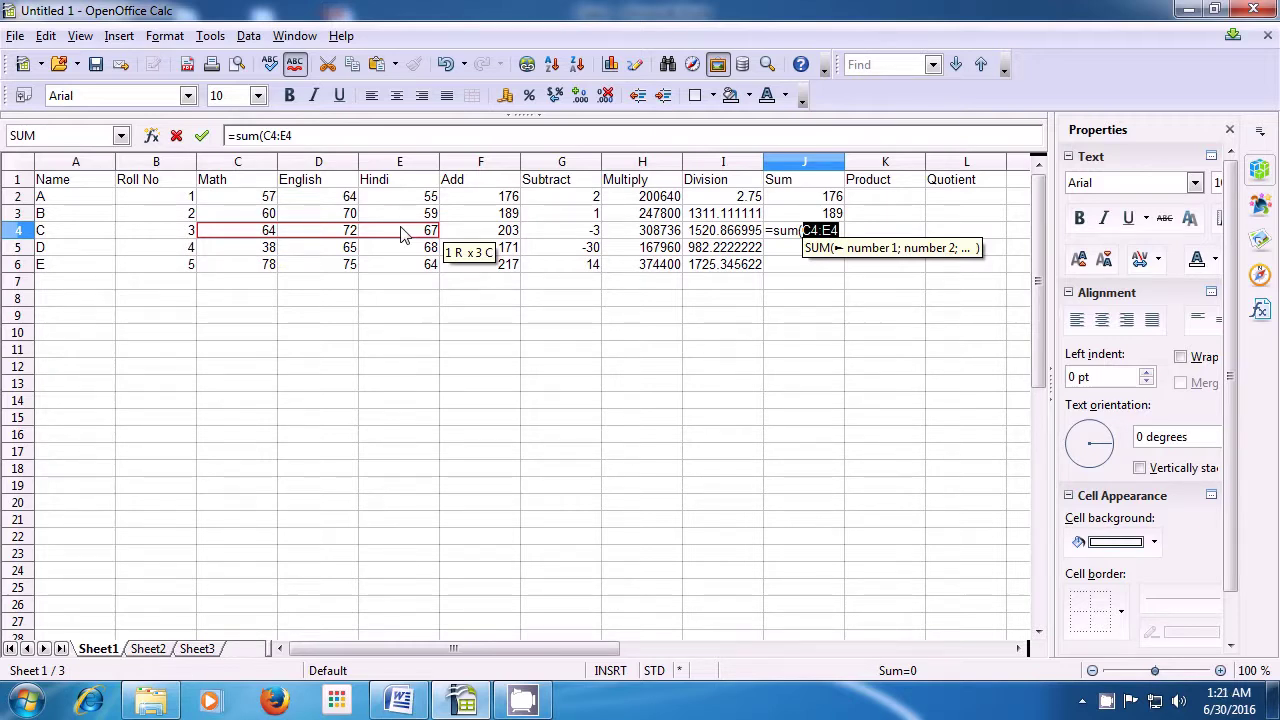
text())
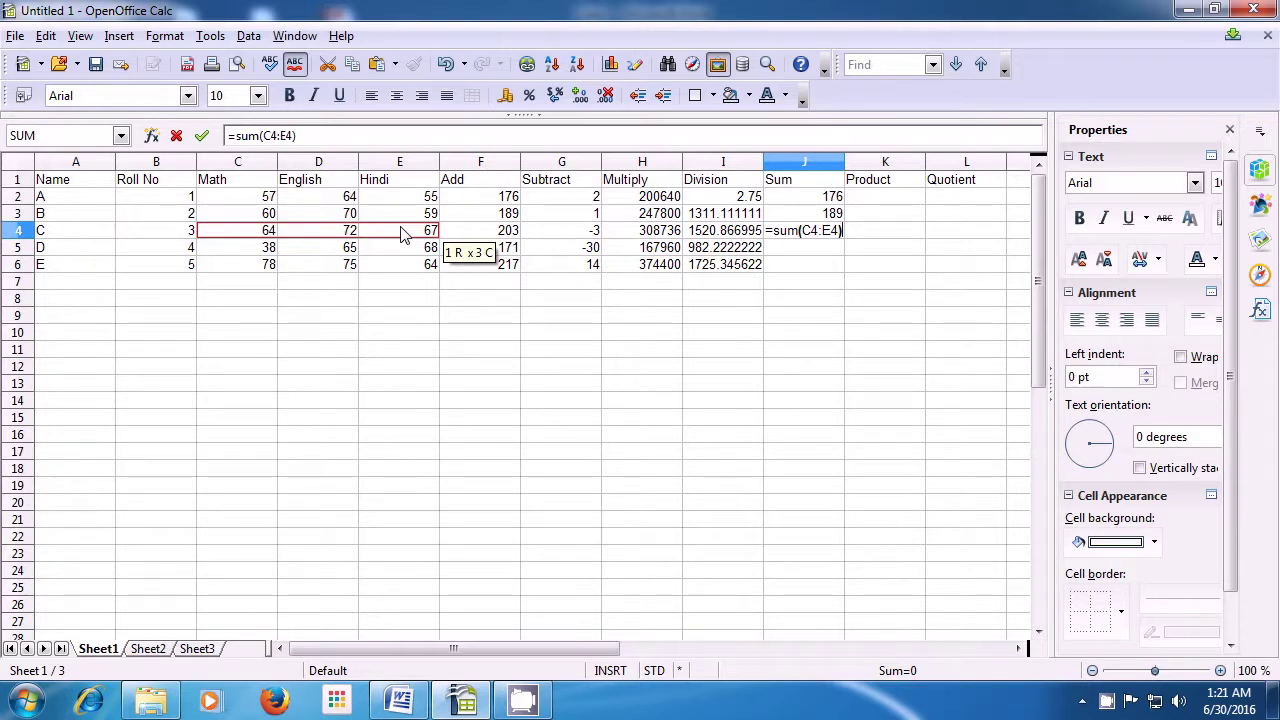
key(Return)
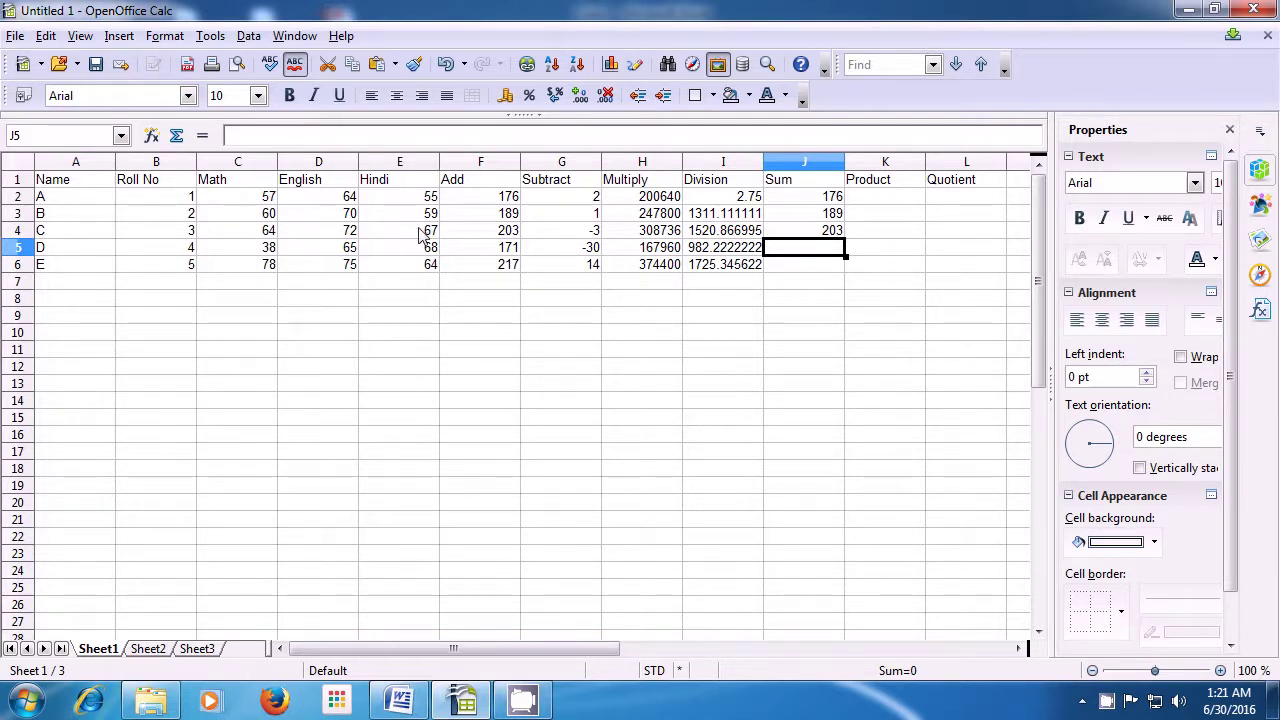
Step: Fill the SUM formula from J4 down to J6 in the Sum column
click(828, 232)
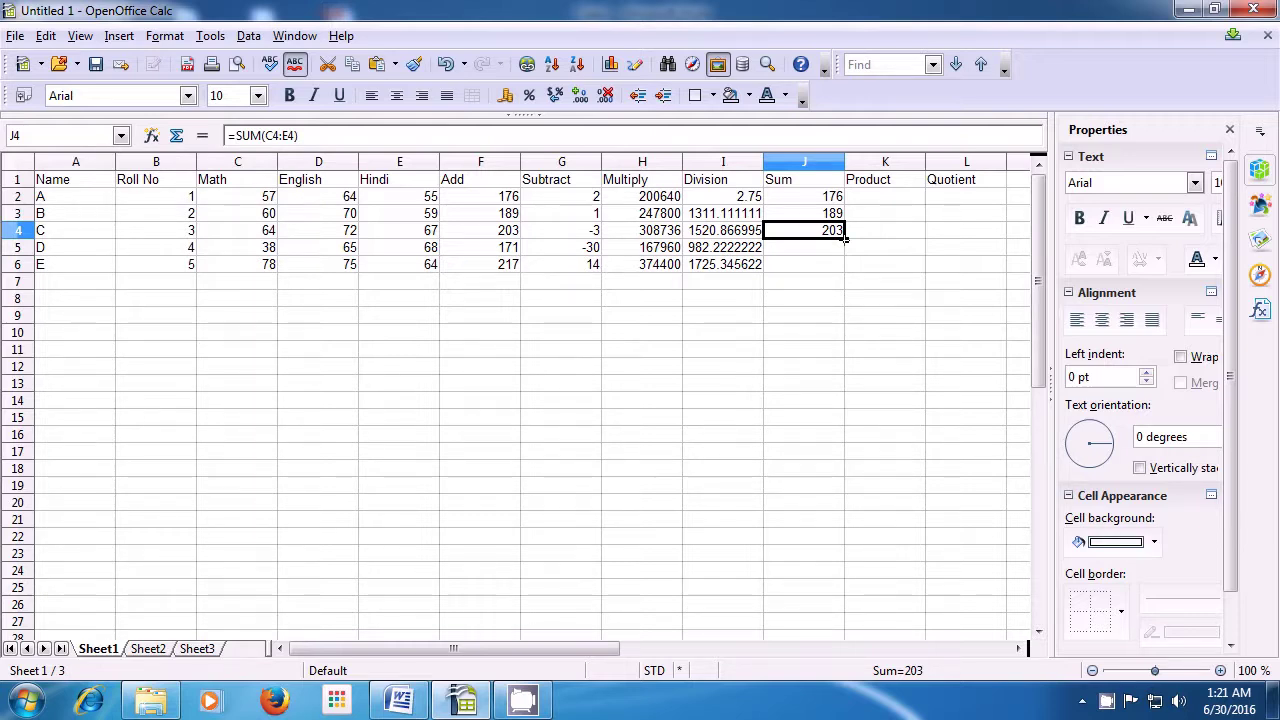
drag(846, 237, 846, 269)
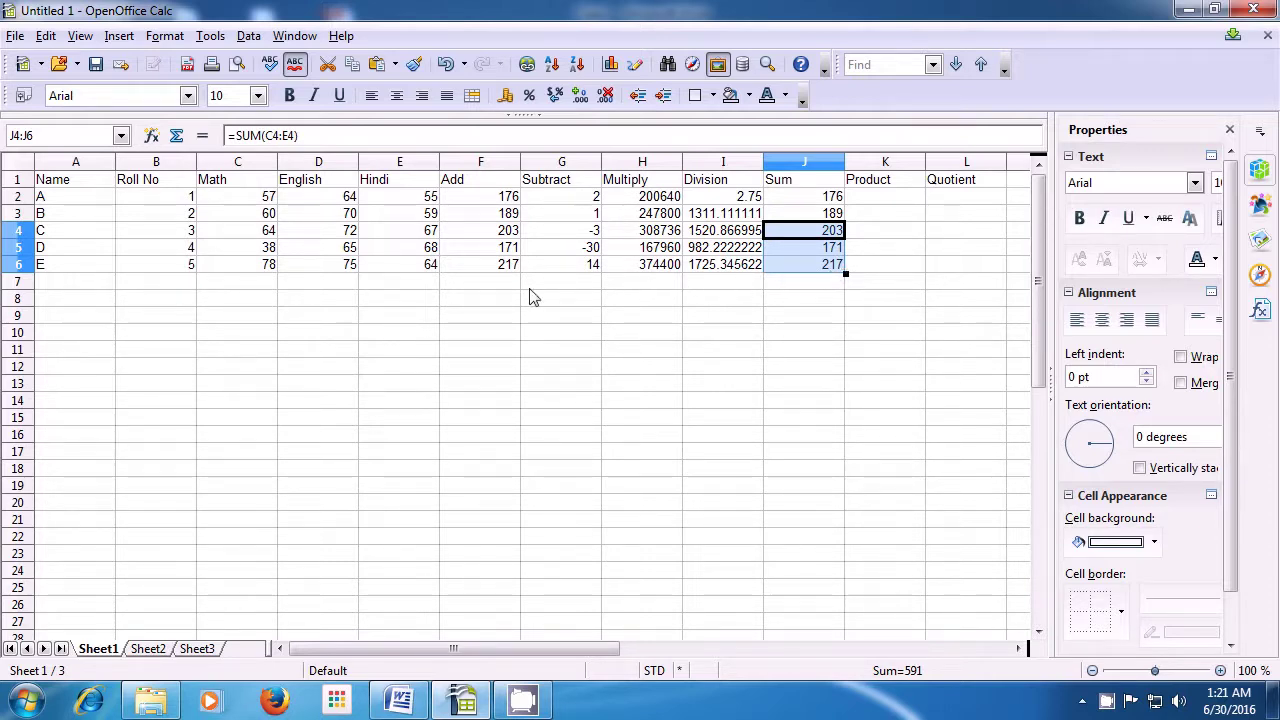
Step: Enter the formula =sum(F2:F6) in F7 to total the Add column
click(490, 292)
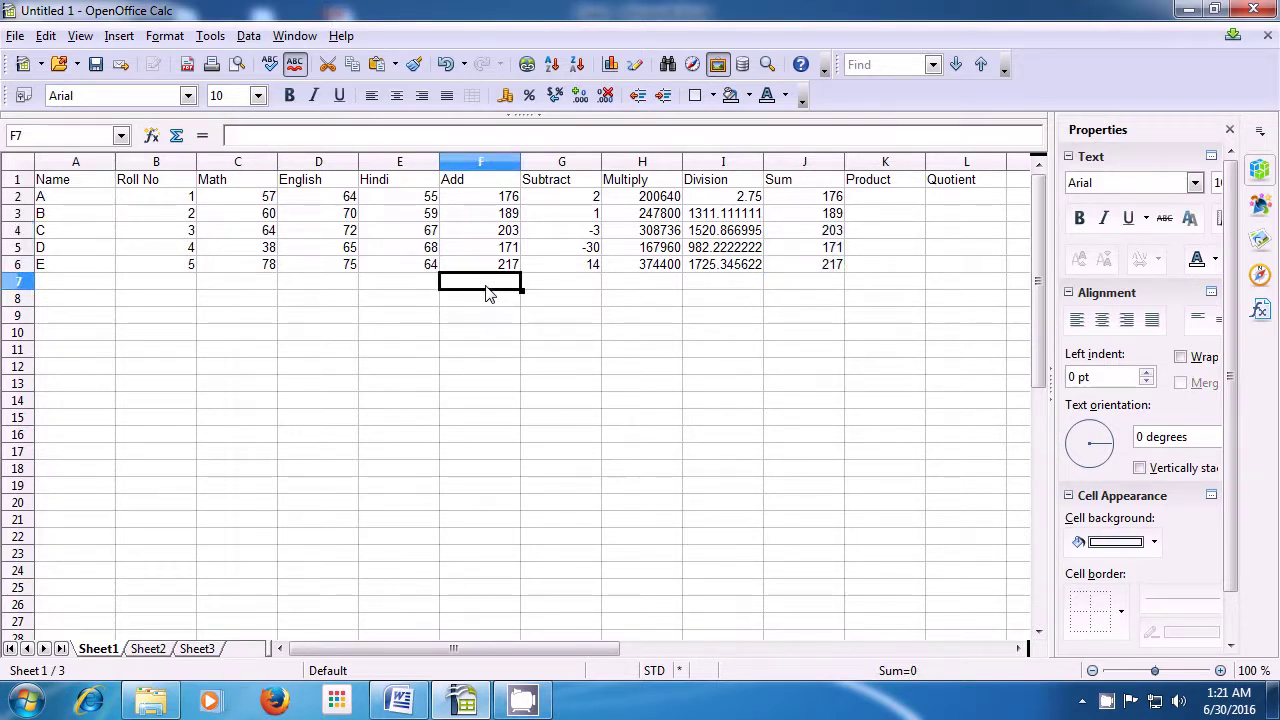
text(=)
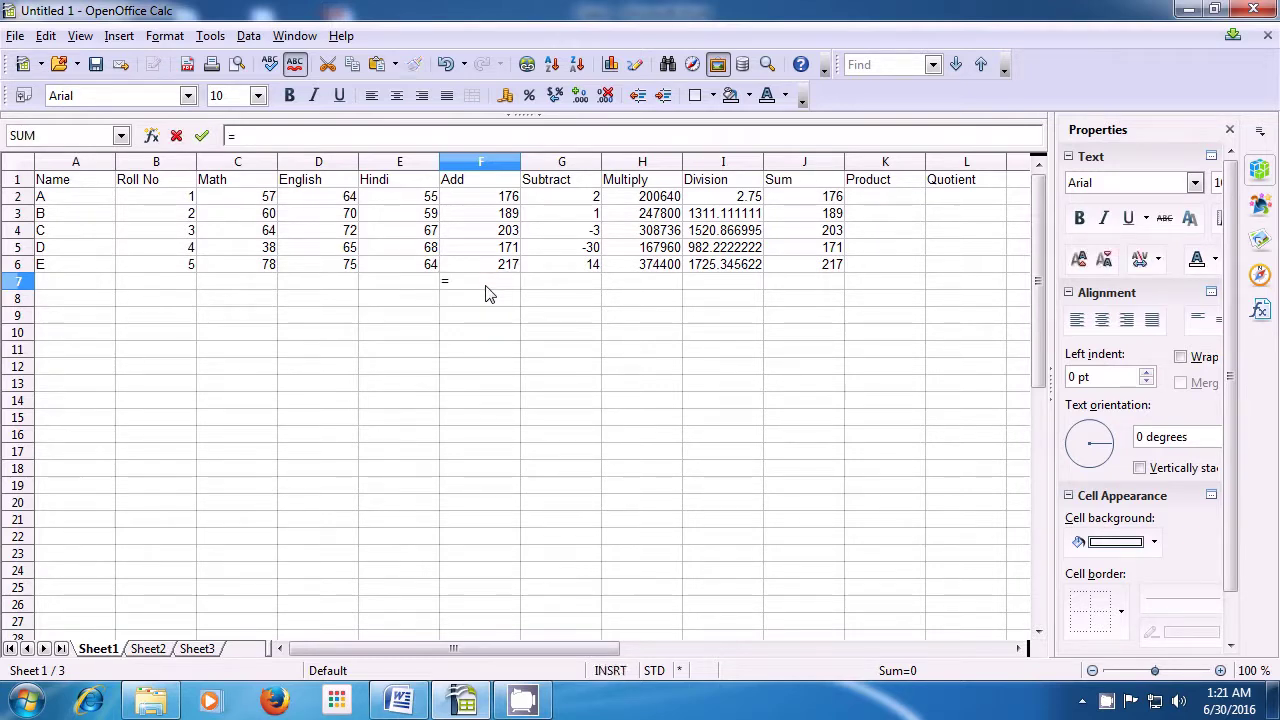
text(s)
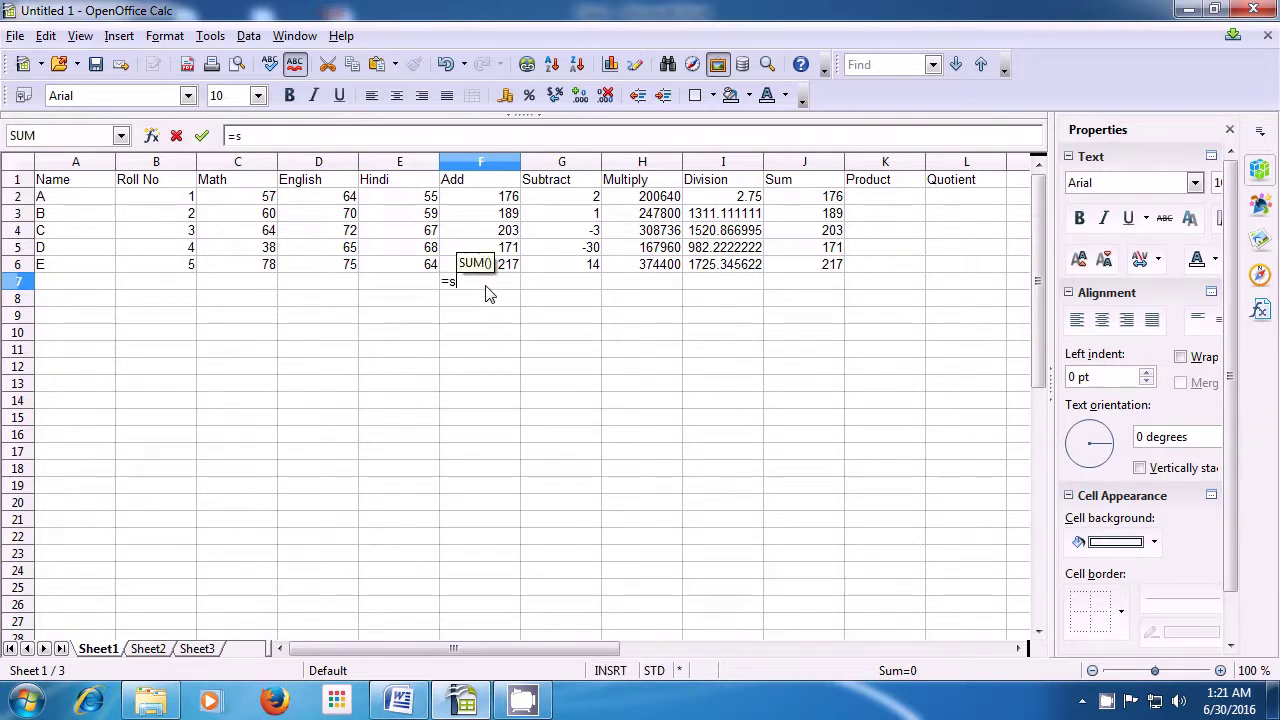
text(um)
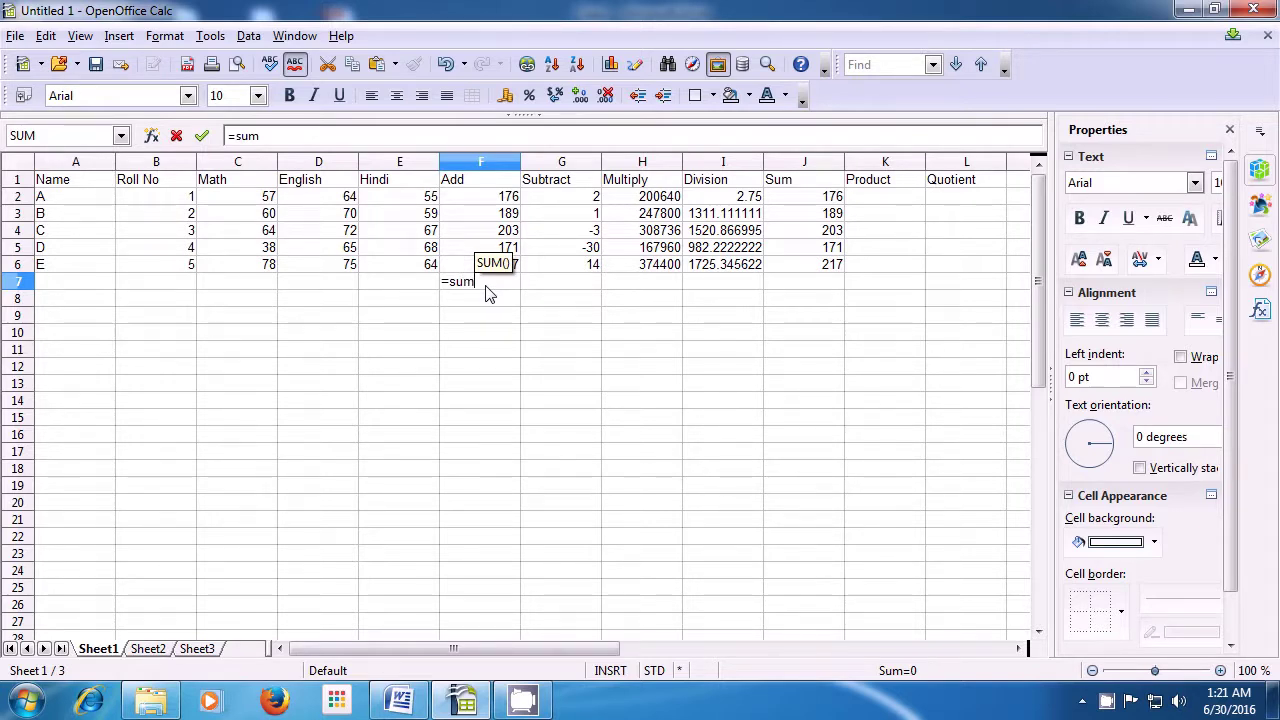
text(()
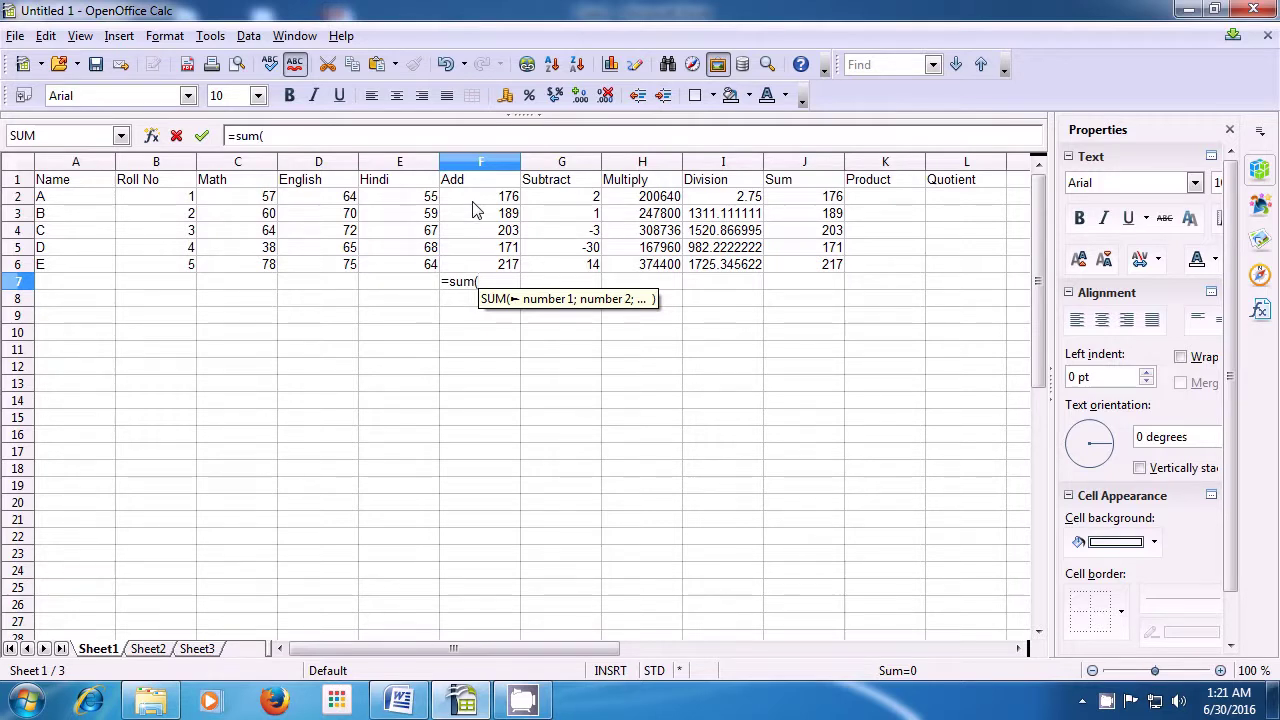
drag(474, 203, 479, 265)
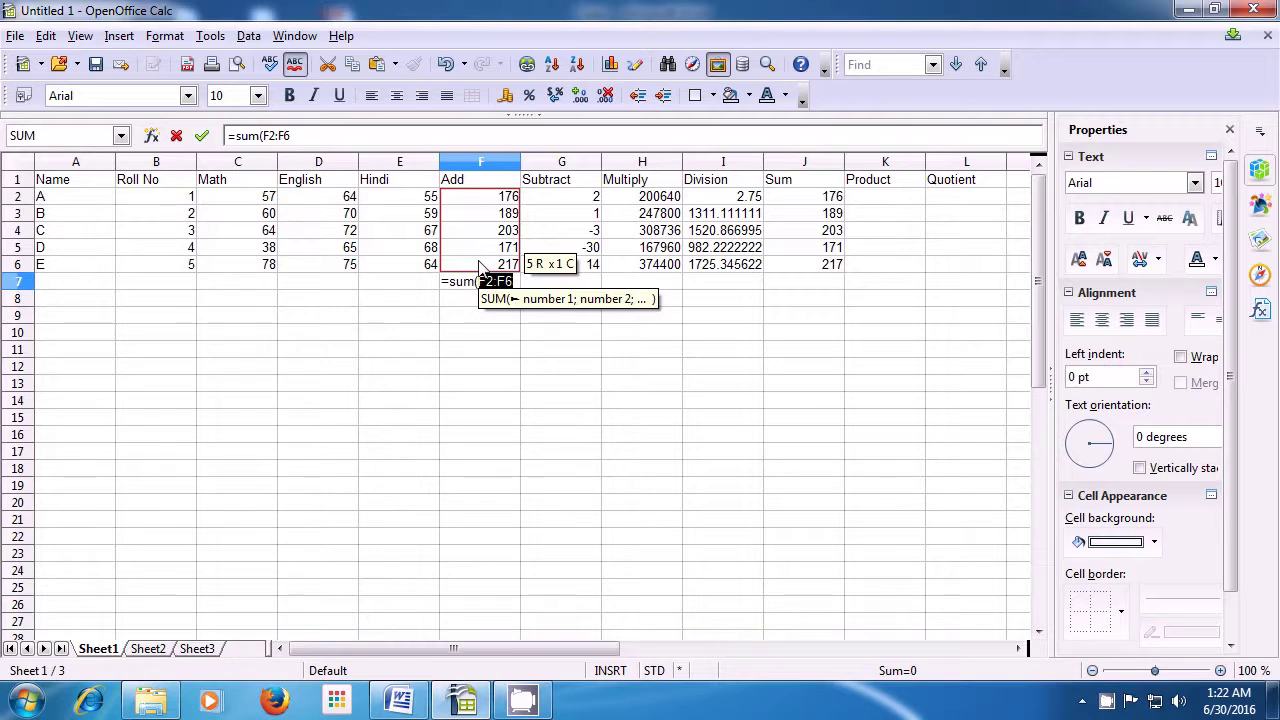
text())
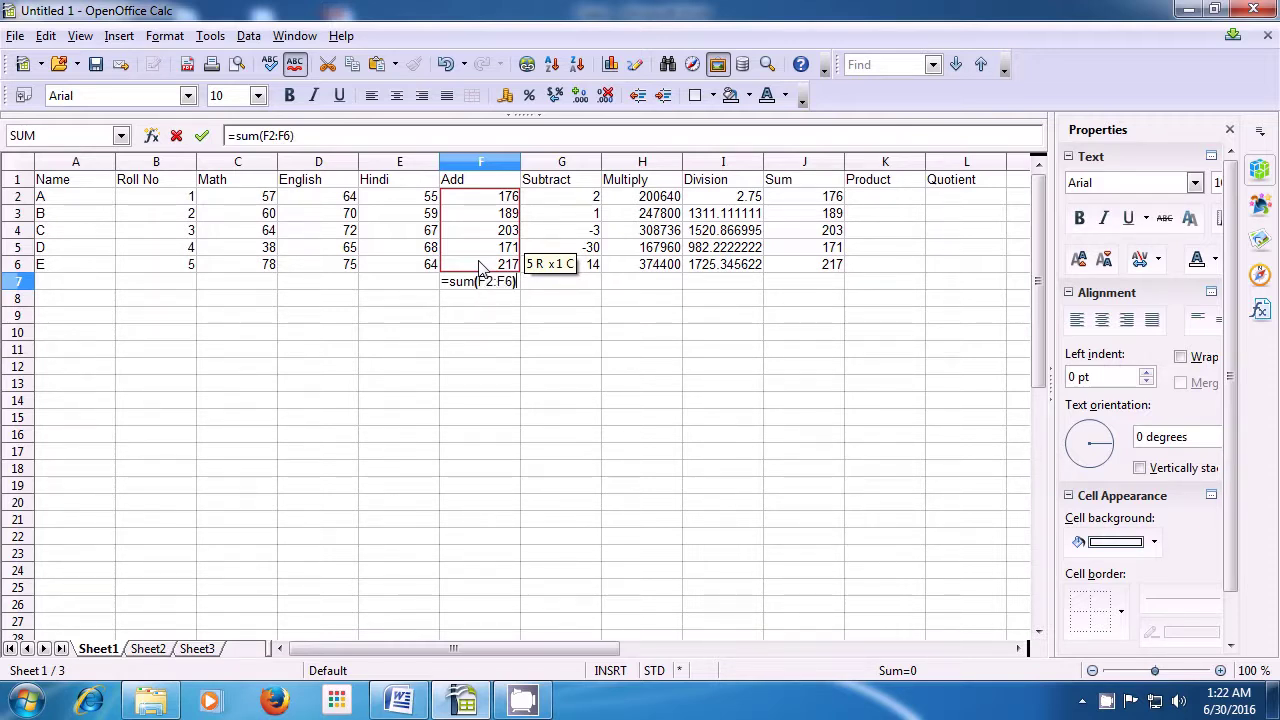
key(Return)
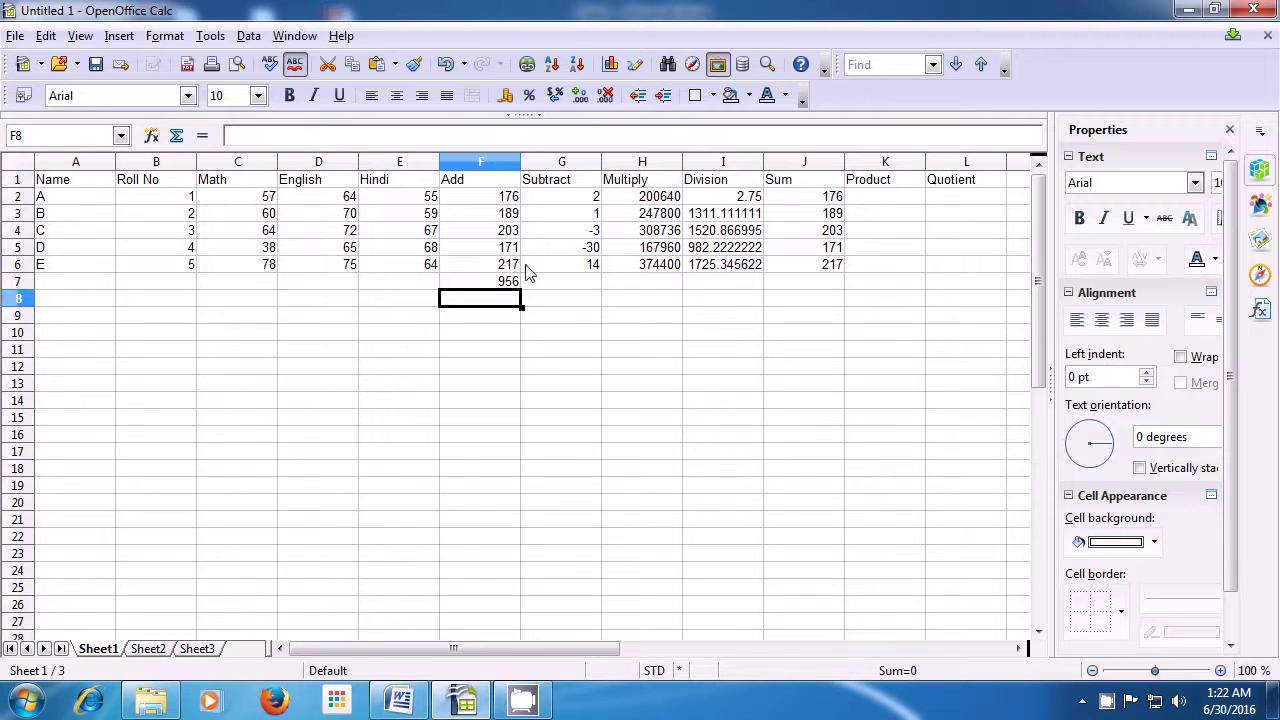
Step: Enter the formula =product(C2;E2) in K2 to multiply student A's Math and Hindi marks
click(893, 202)
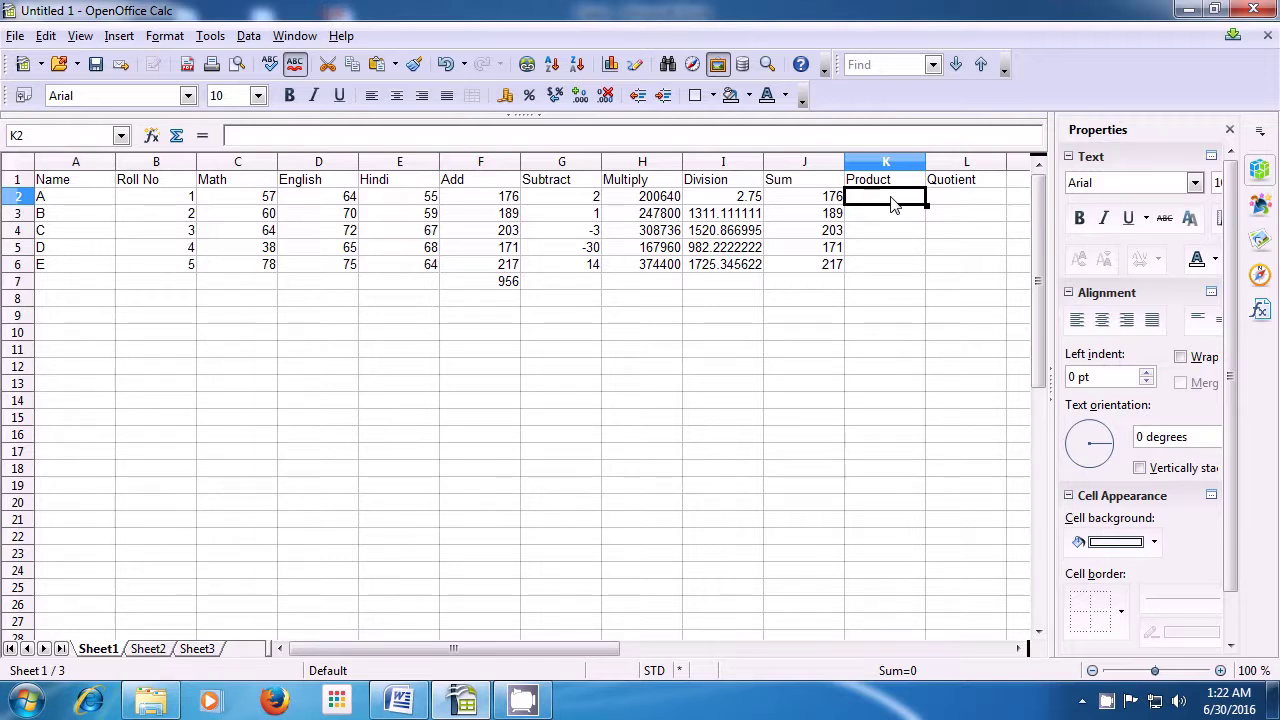
text(=)
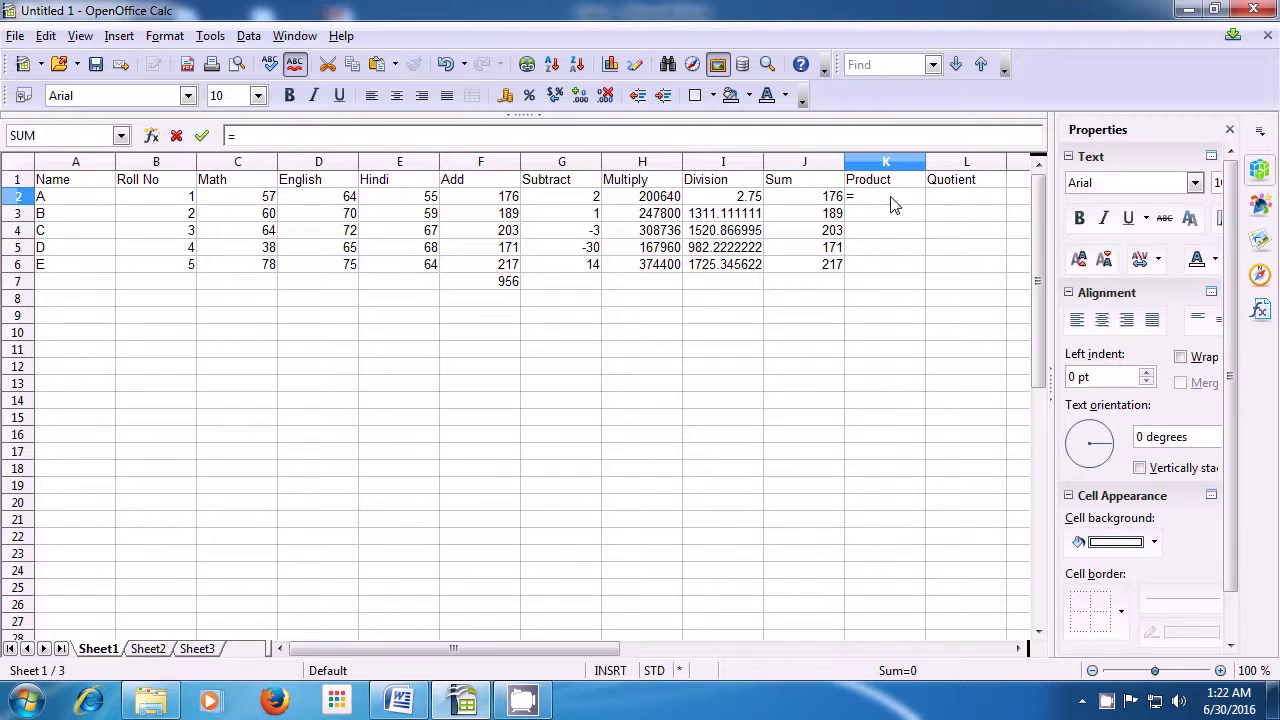
text(product)
text(()
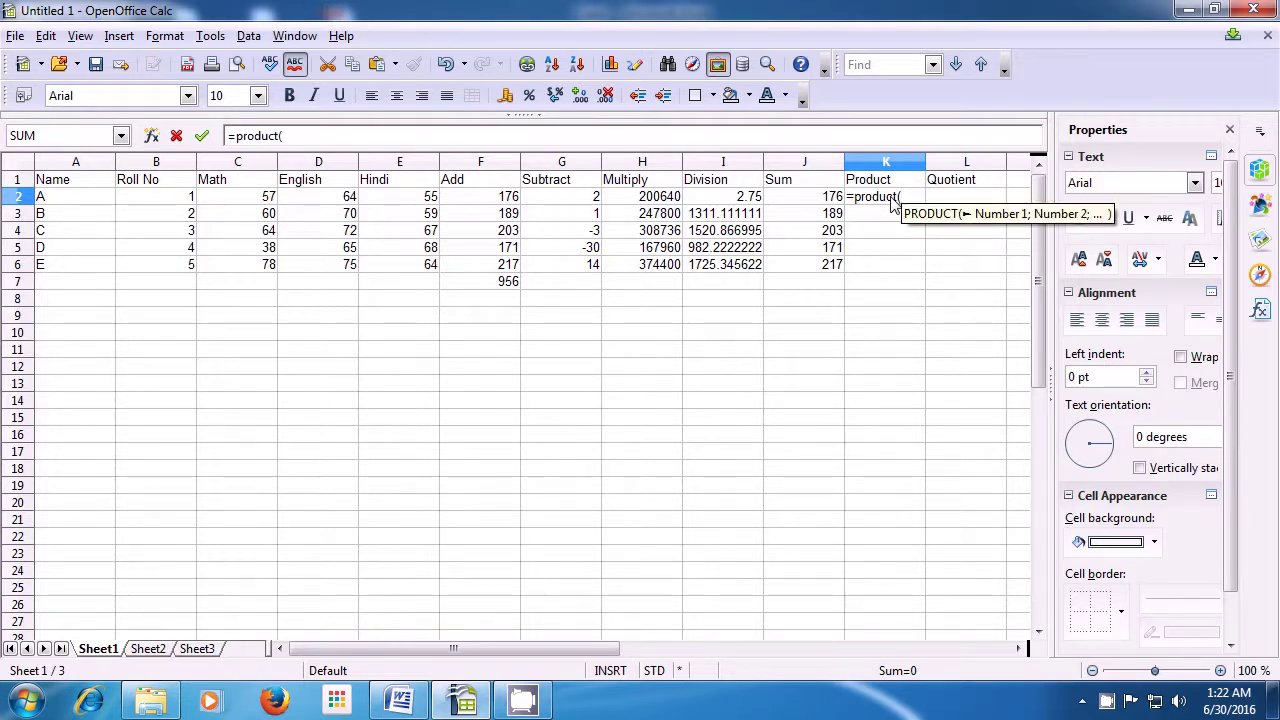
click(250, 203)
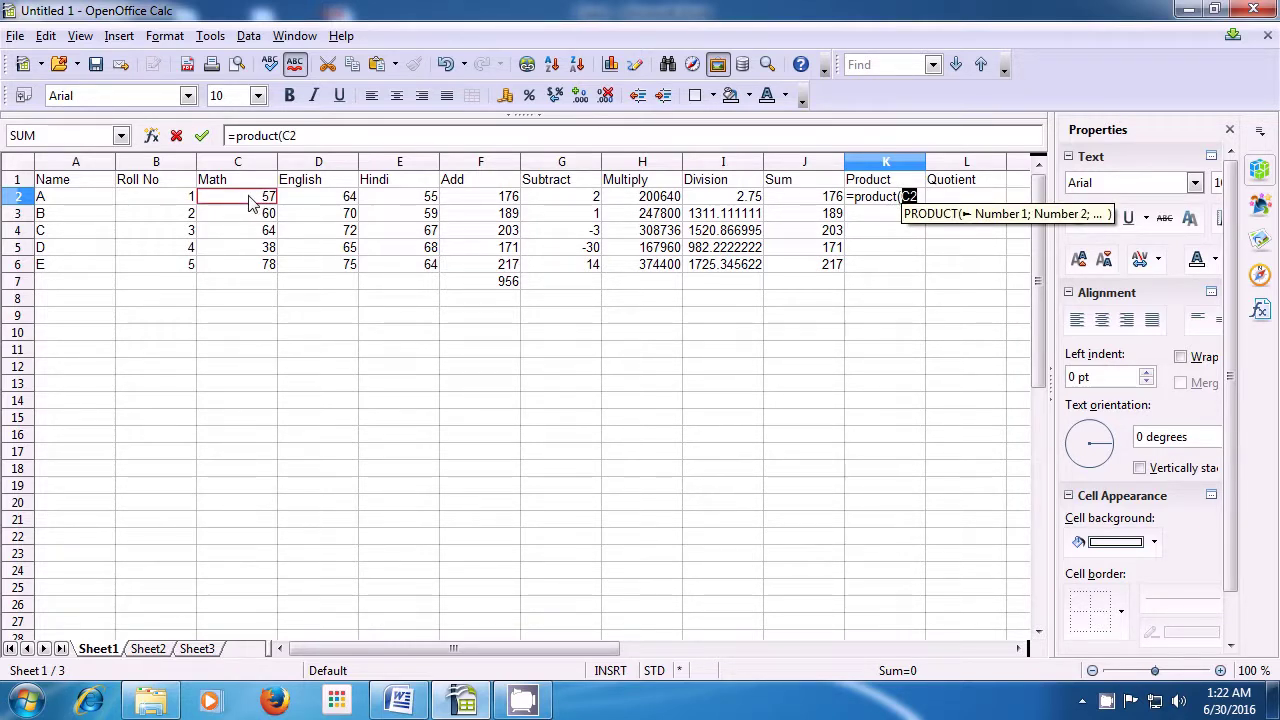
text(;)
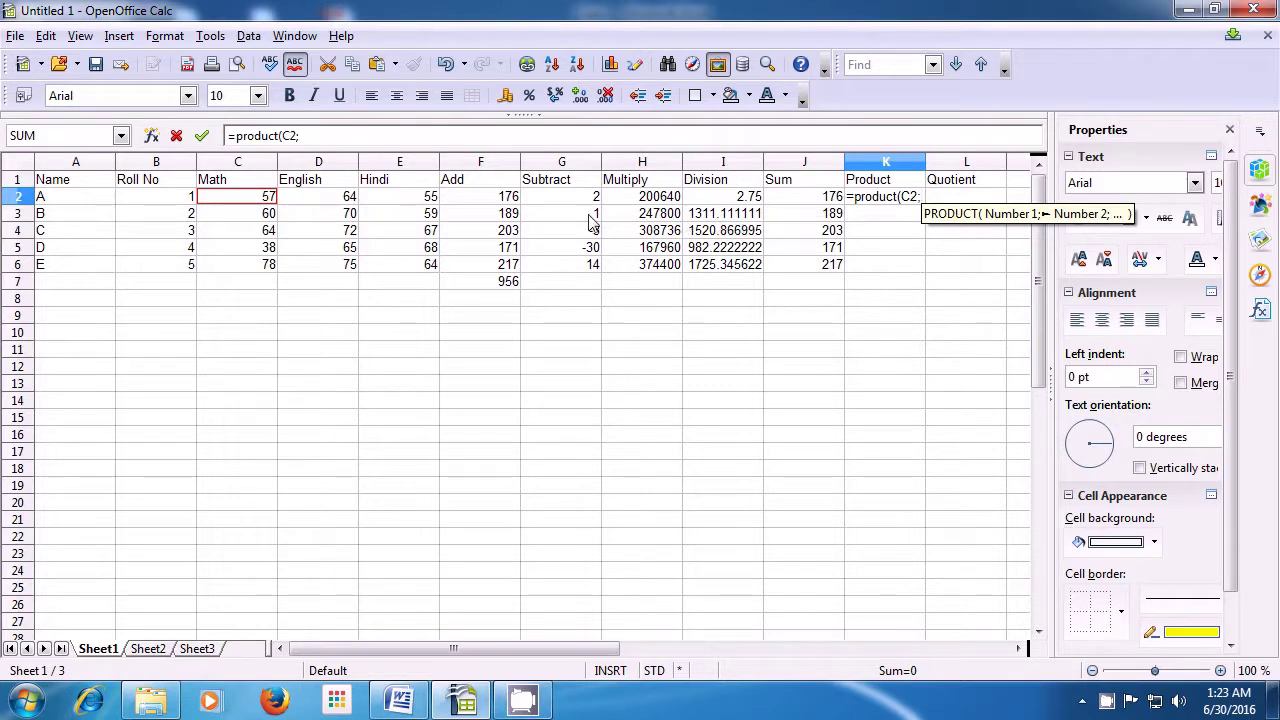
click(403, 200)
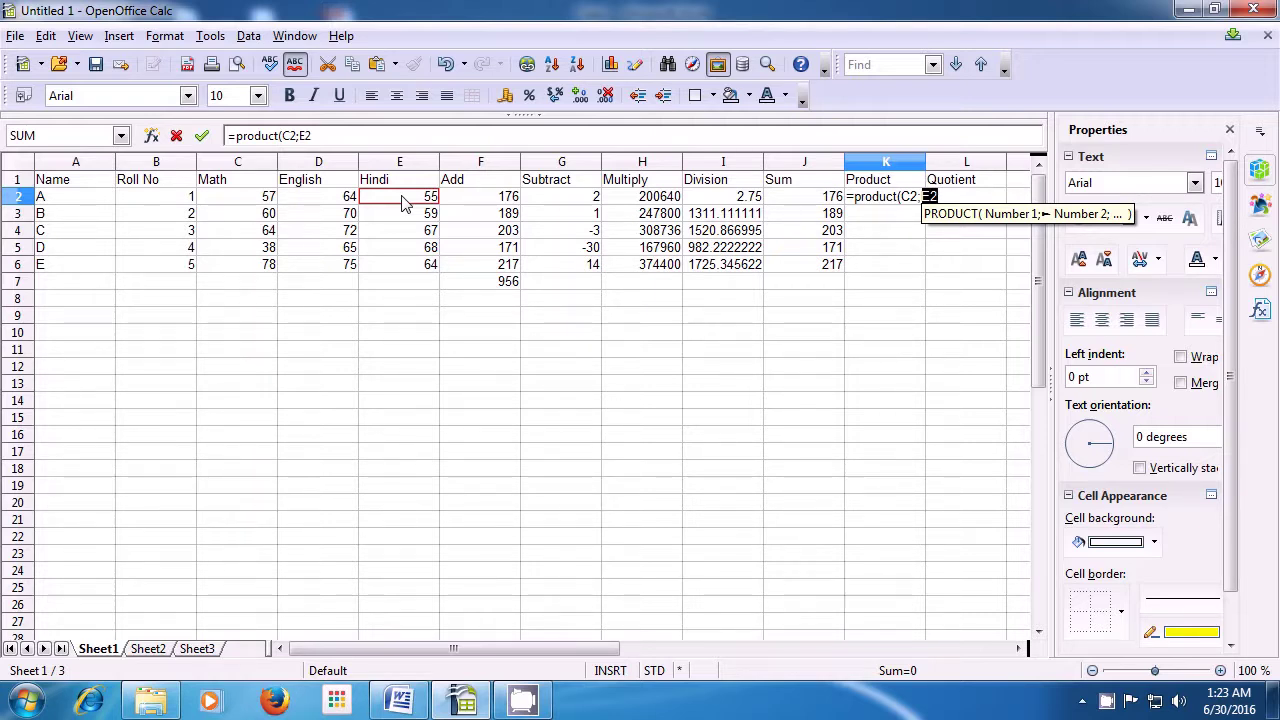
text())
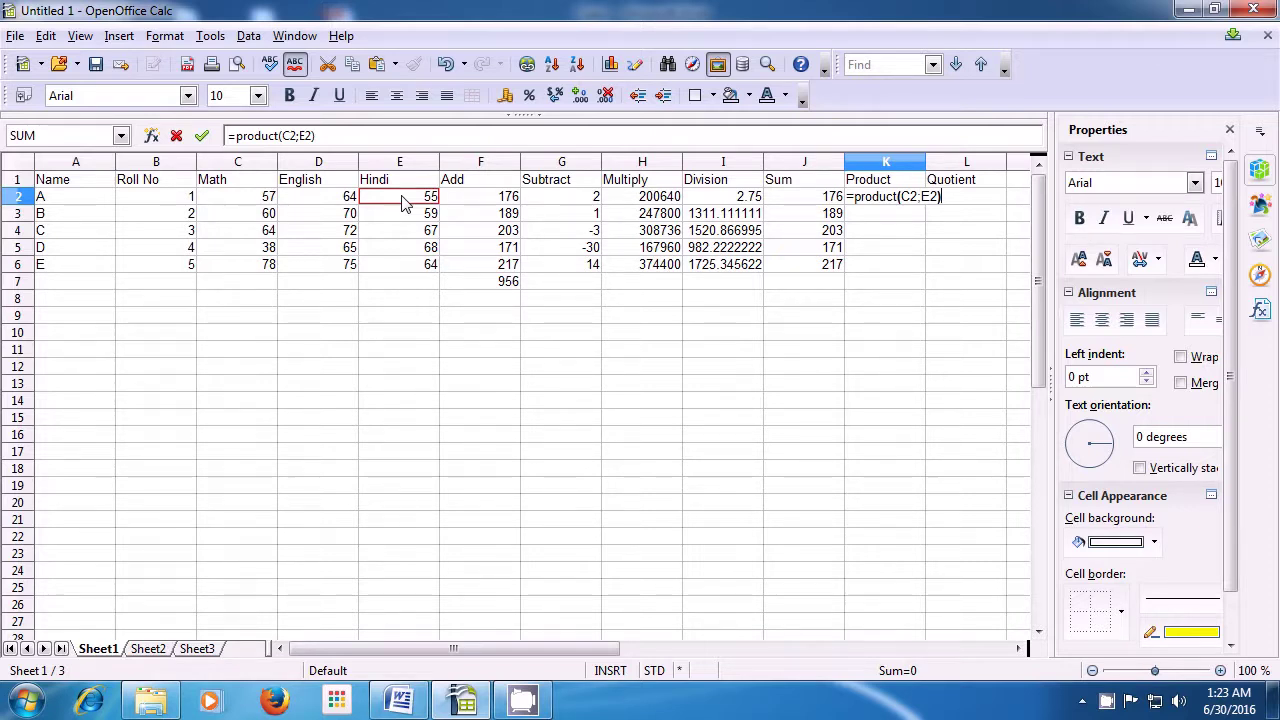
key(Return)
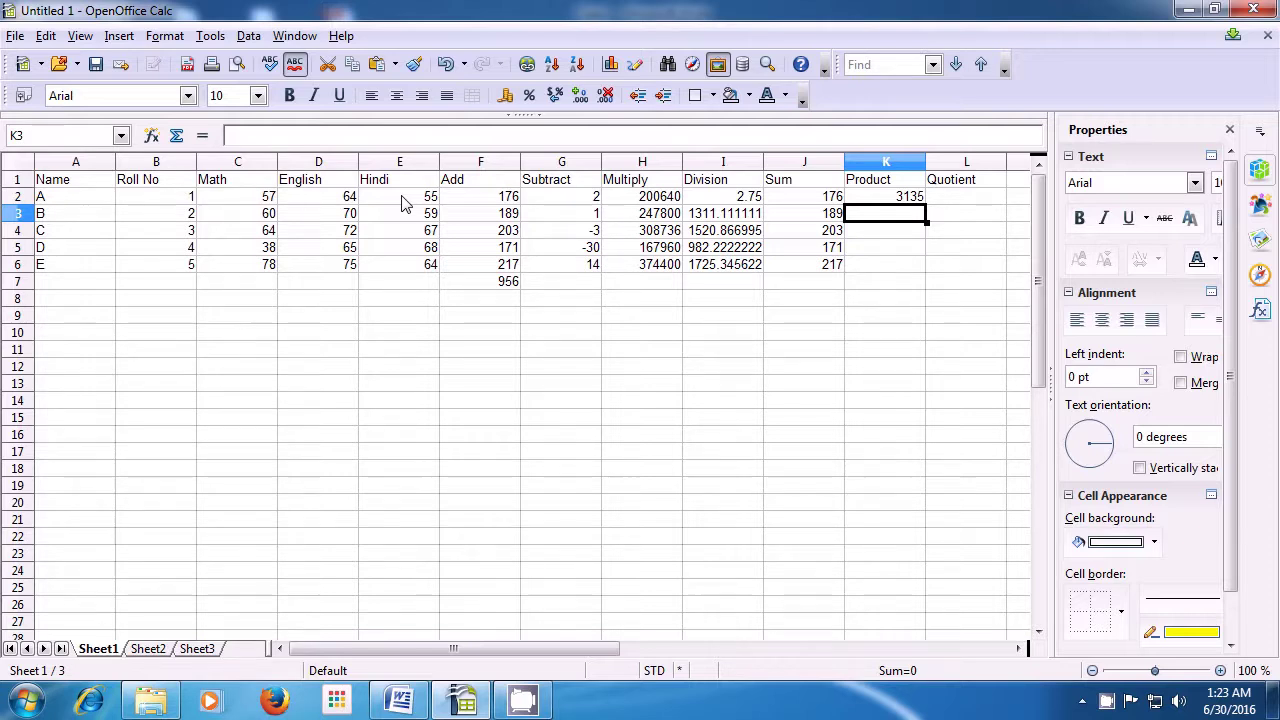
Step: Enter the formula =product(C3;E3) in K3 to multiply student B's Math and Hindi marks
text(=)
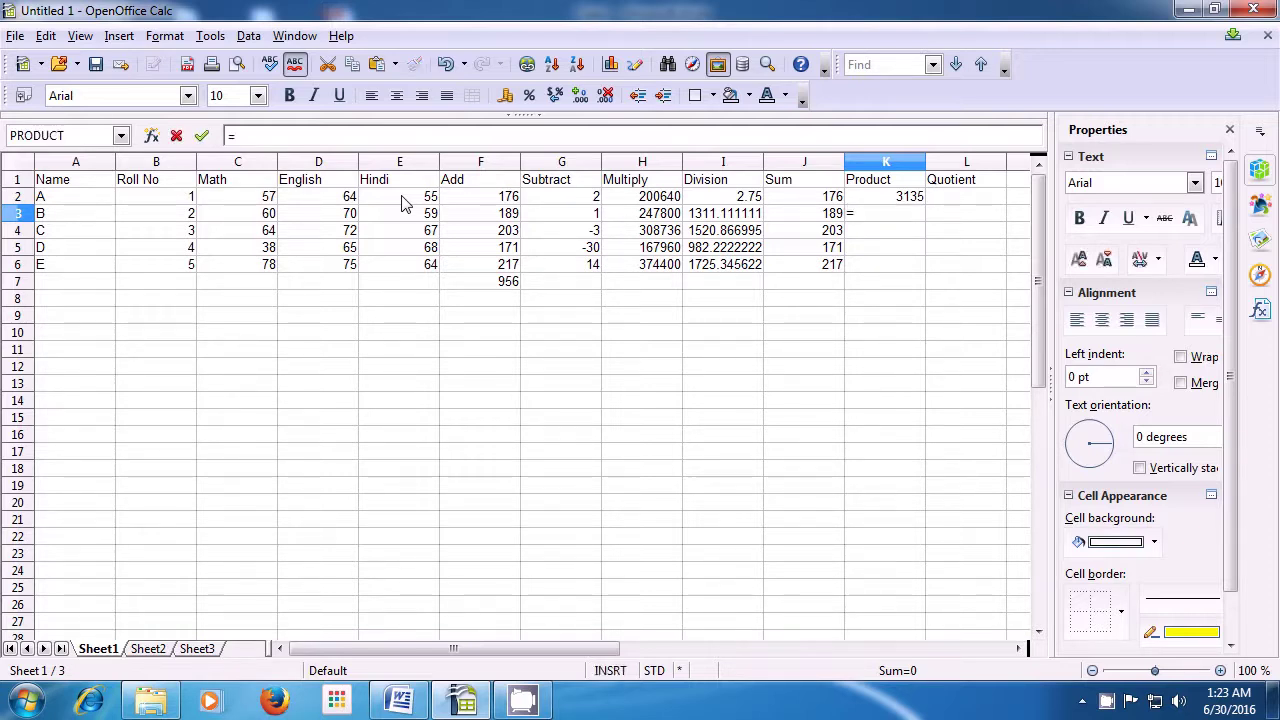
text(p)
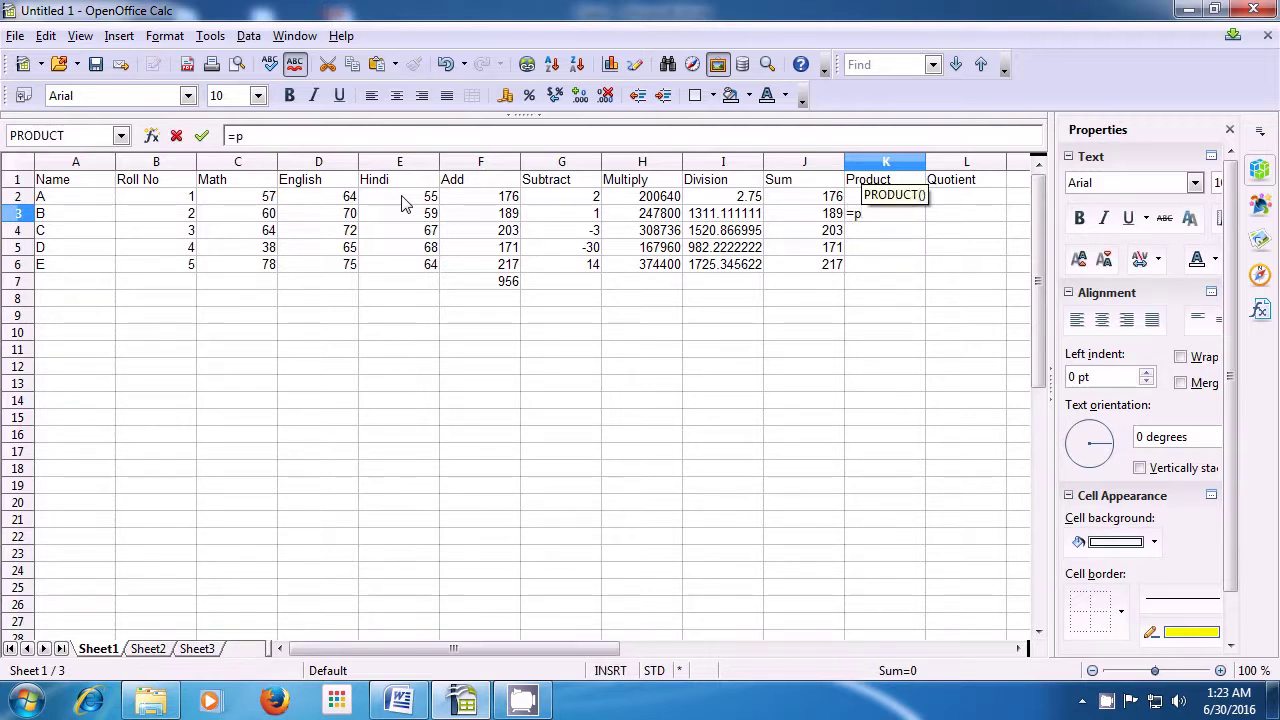
text(ro)
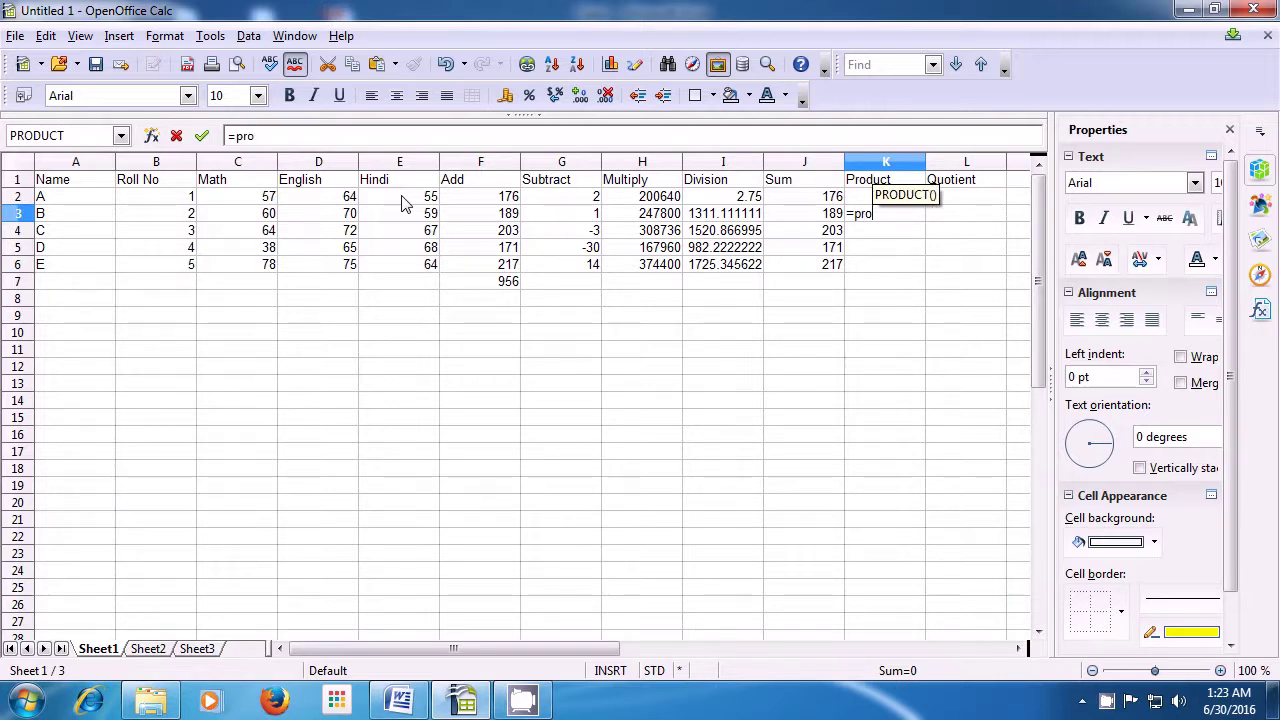
text(duct()
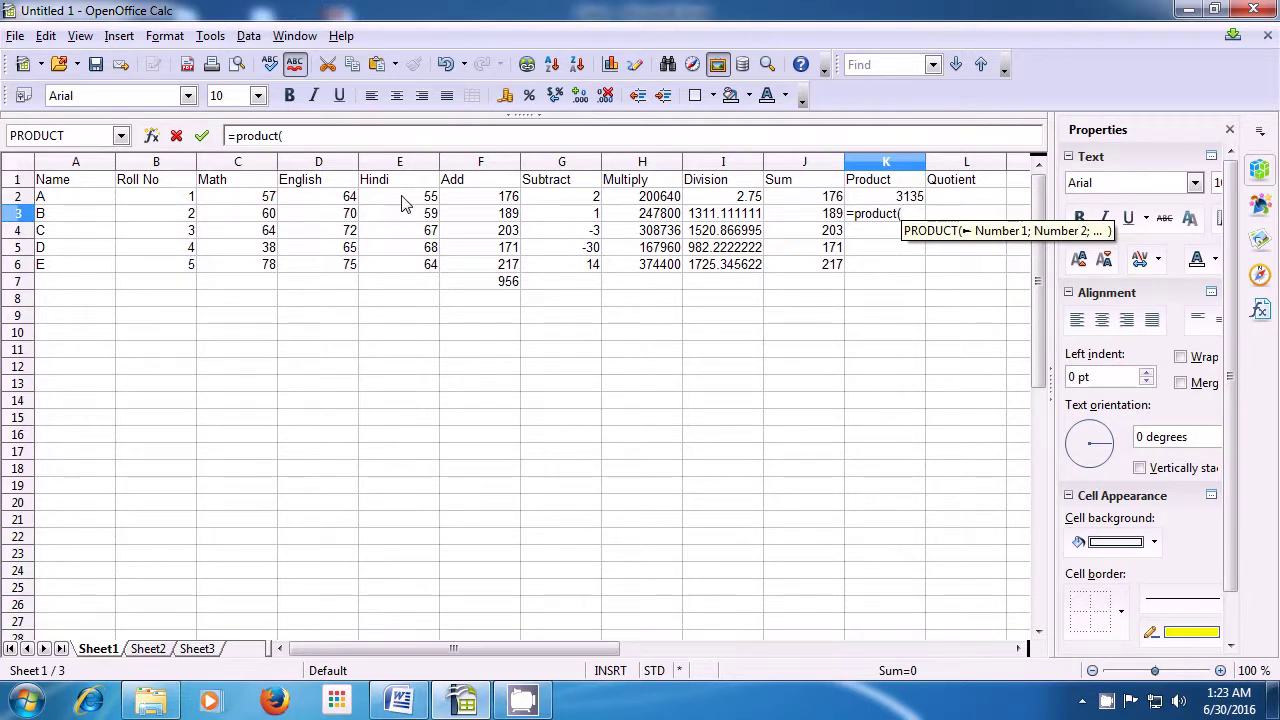
key(Left)
key(Left)
key(Left)
key(Left)
key(Left)
key(Left)
key(Left)
key(Left)
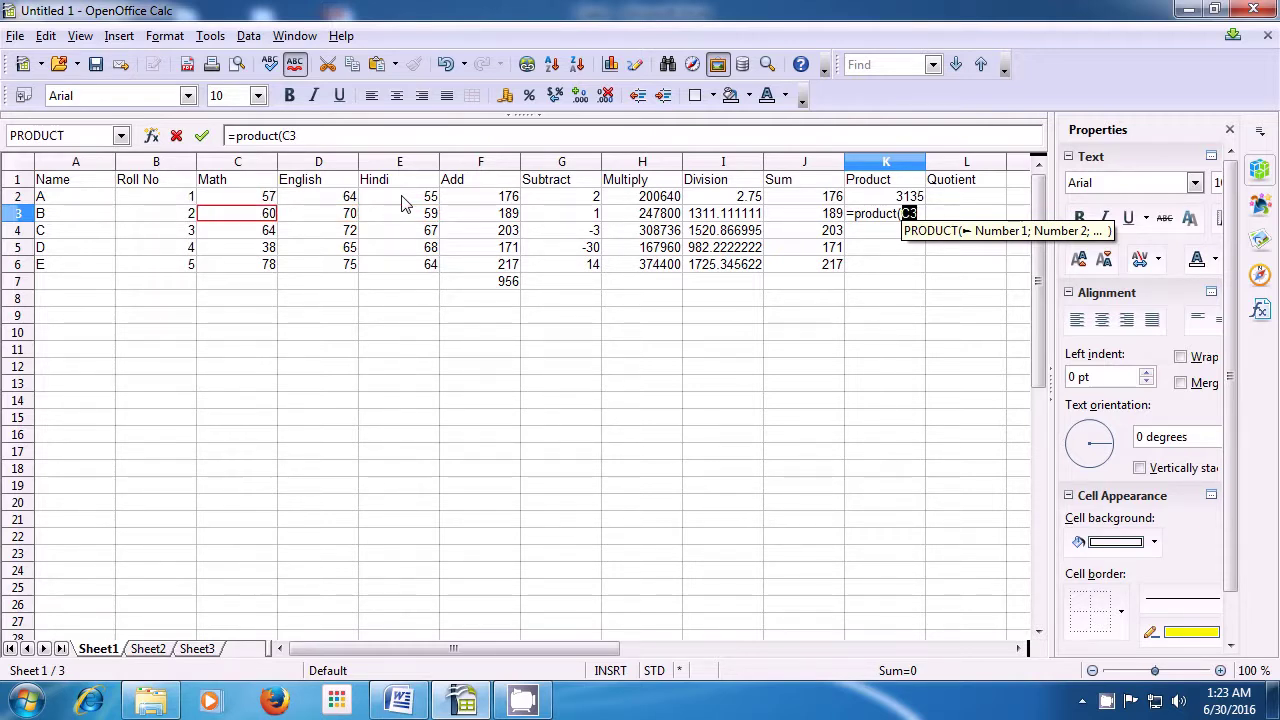
text(;)
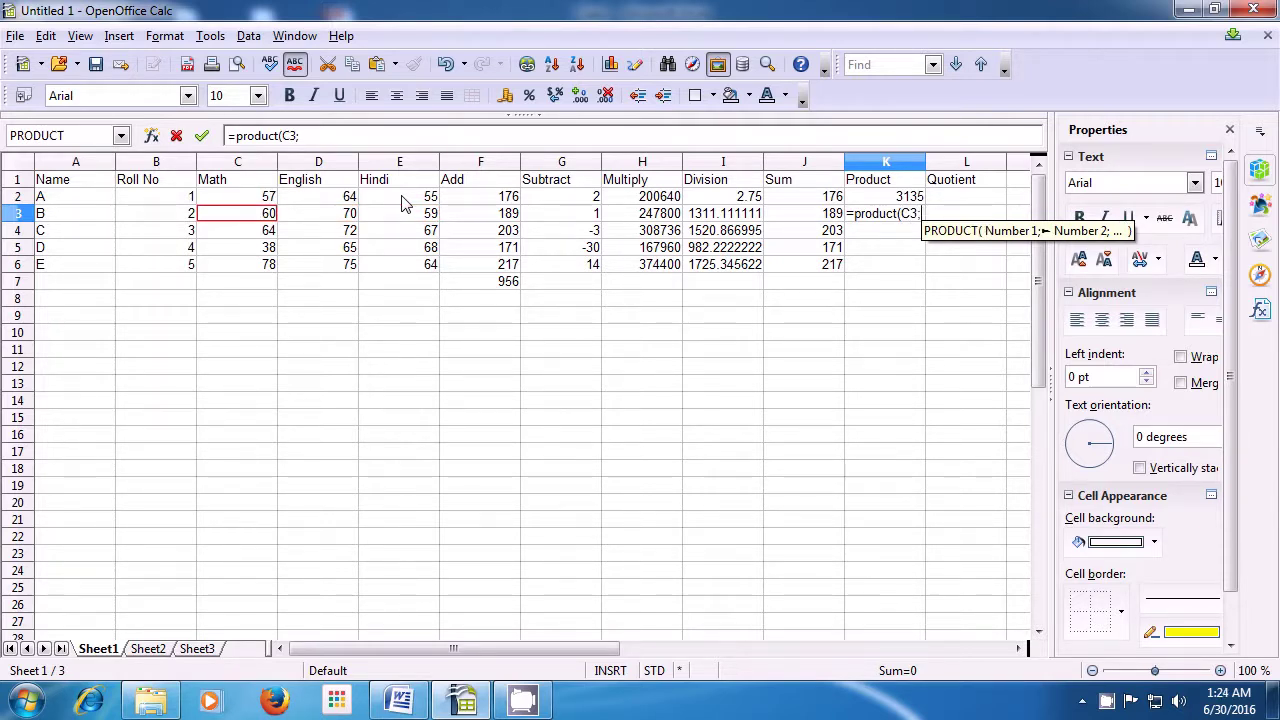
key(Right)
key(Right)
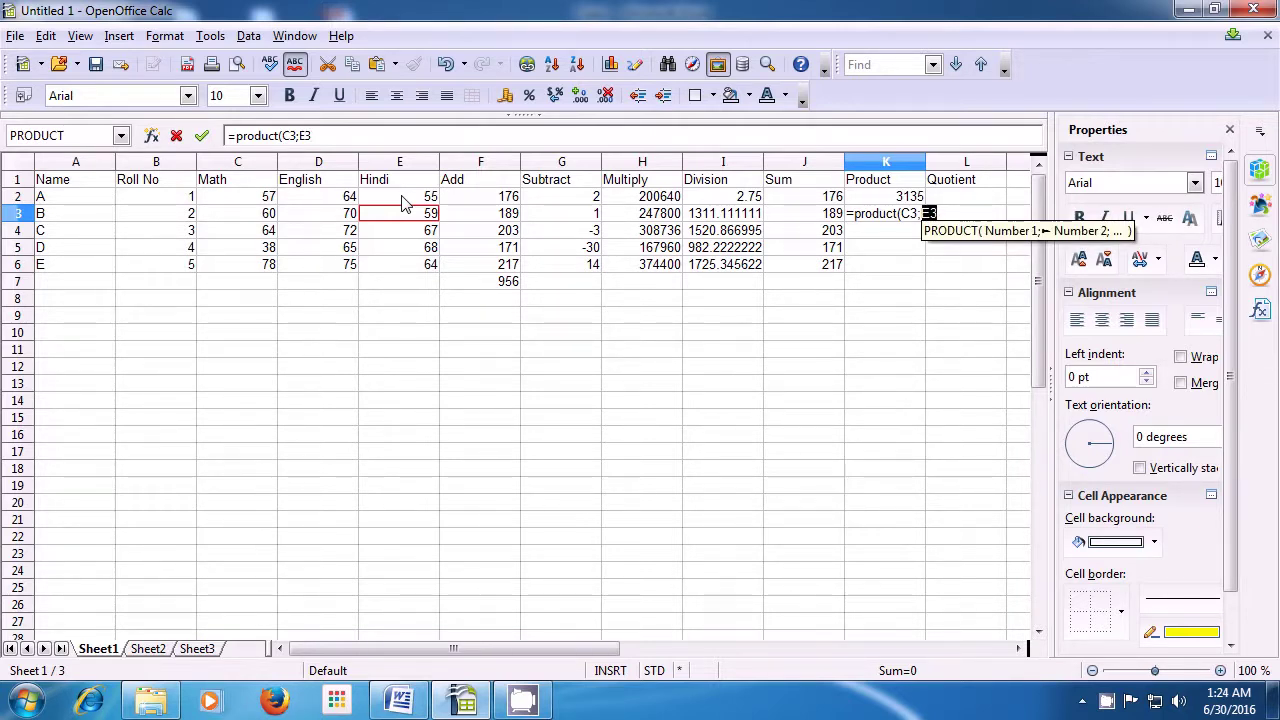
text())
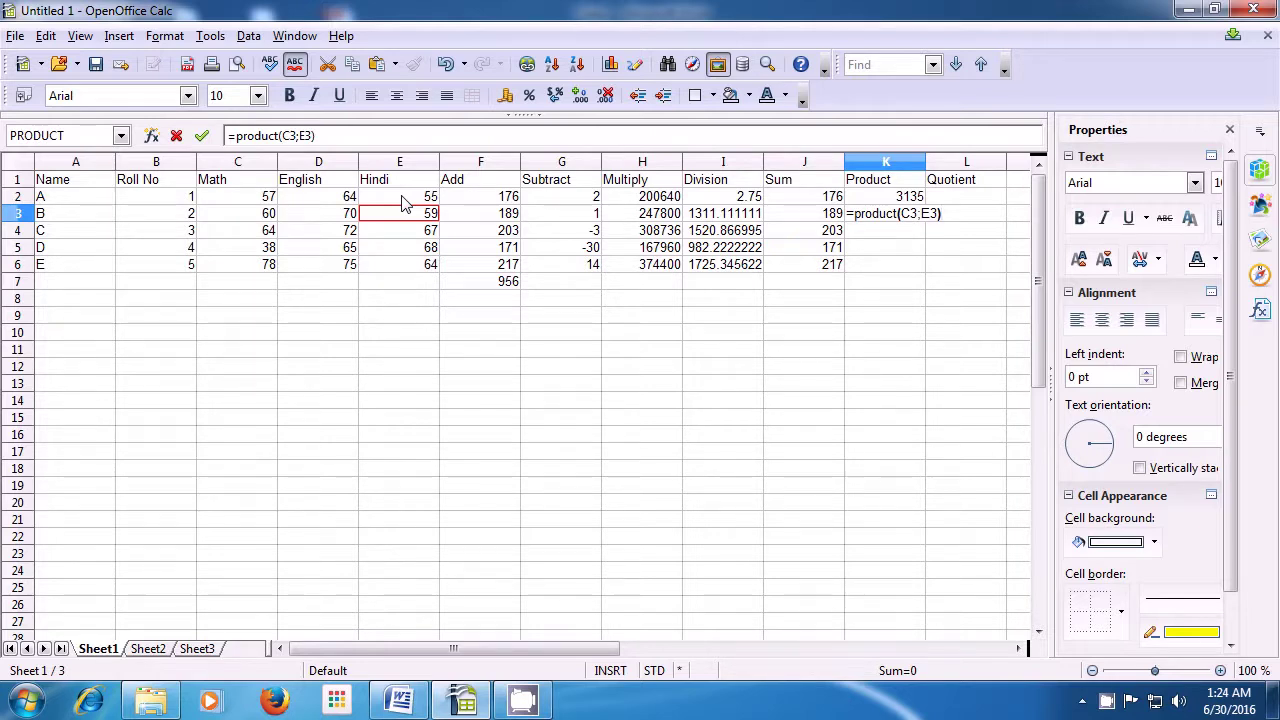
key(Return)
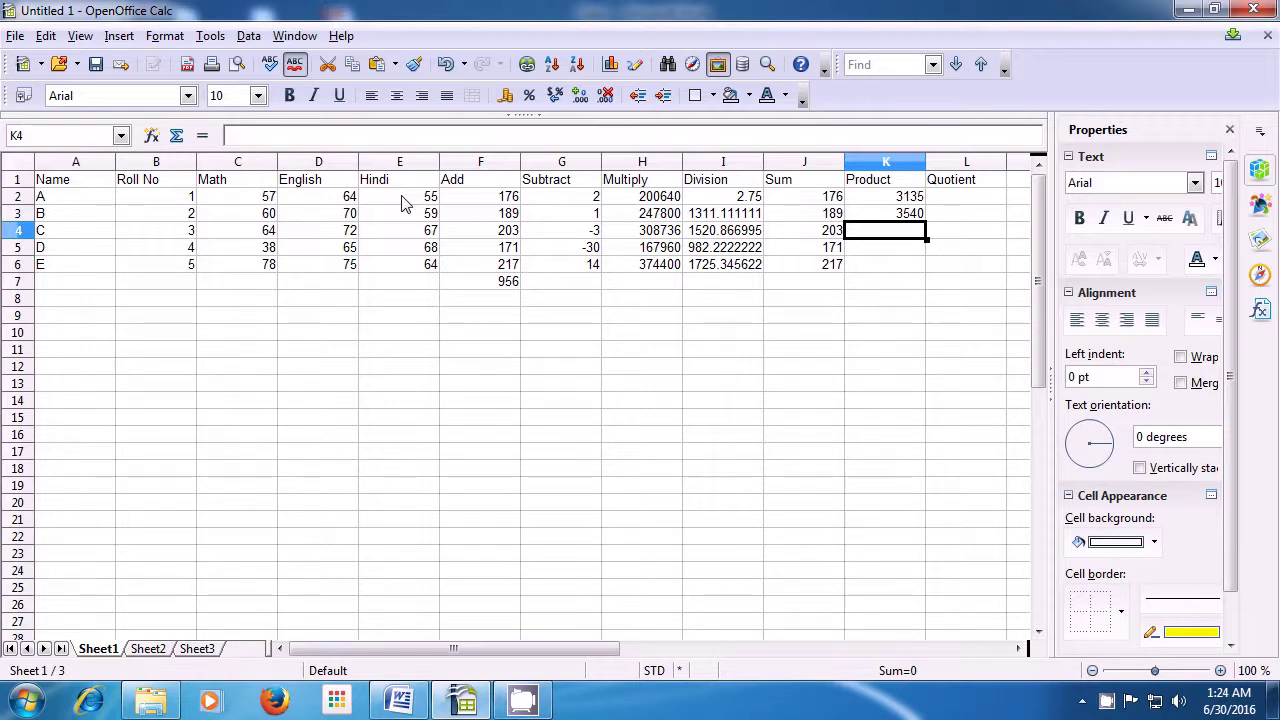
Step: Enter the formula =product(C4:E4) in K4 to multiply student C's three subject marks as a range, and reselect K4
text(=)
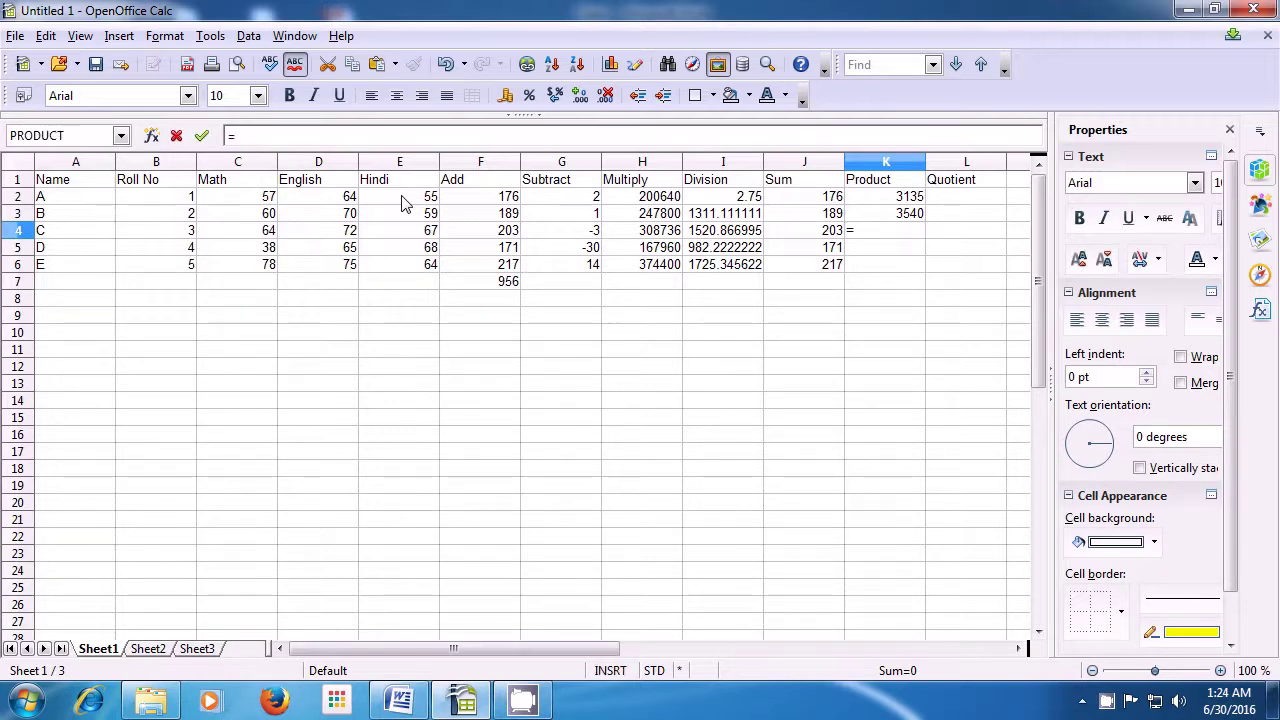
text(pro)
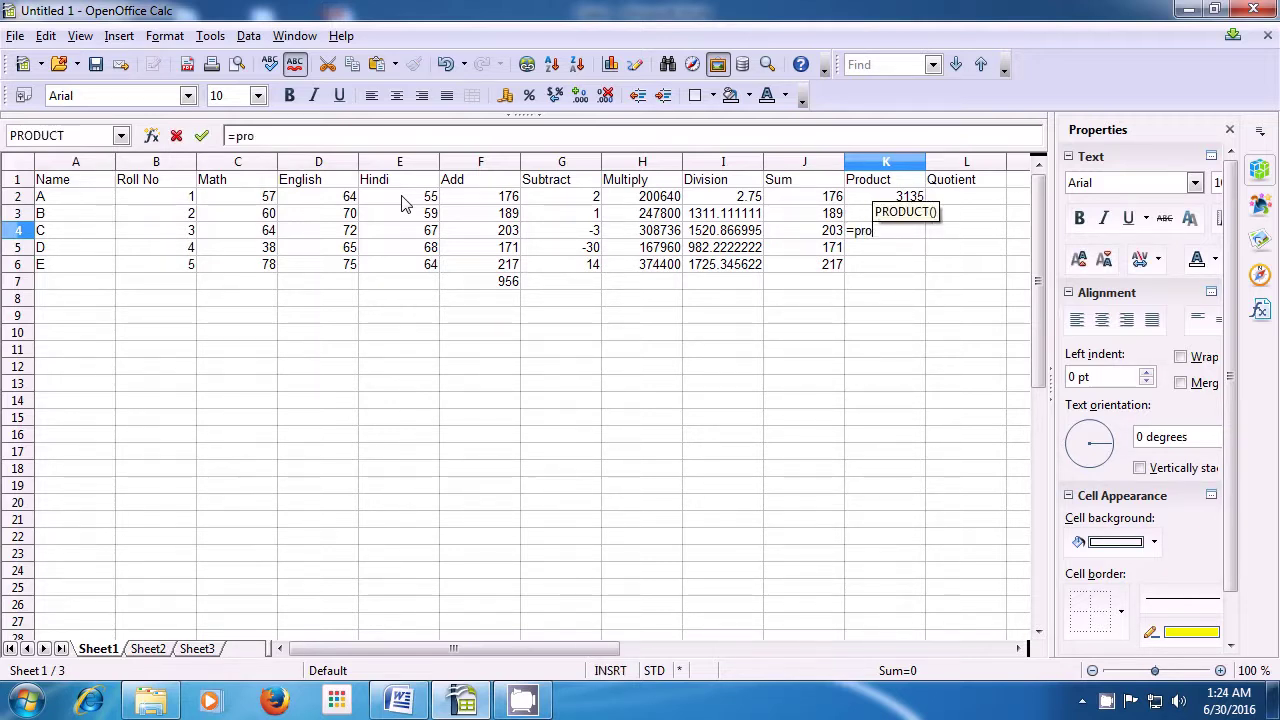
text(duct)
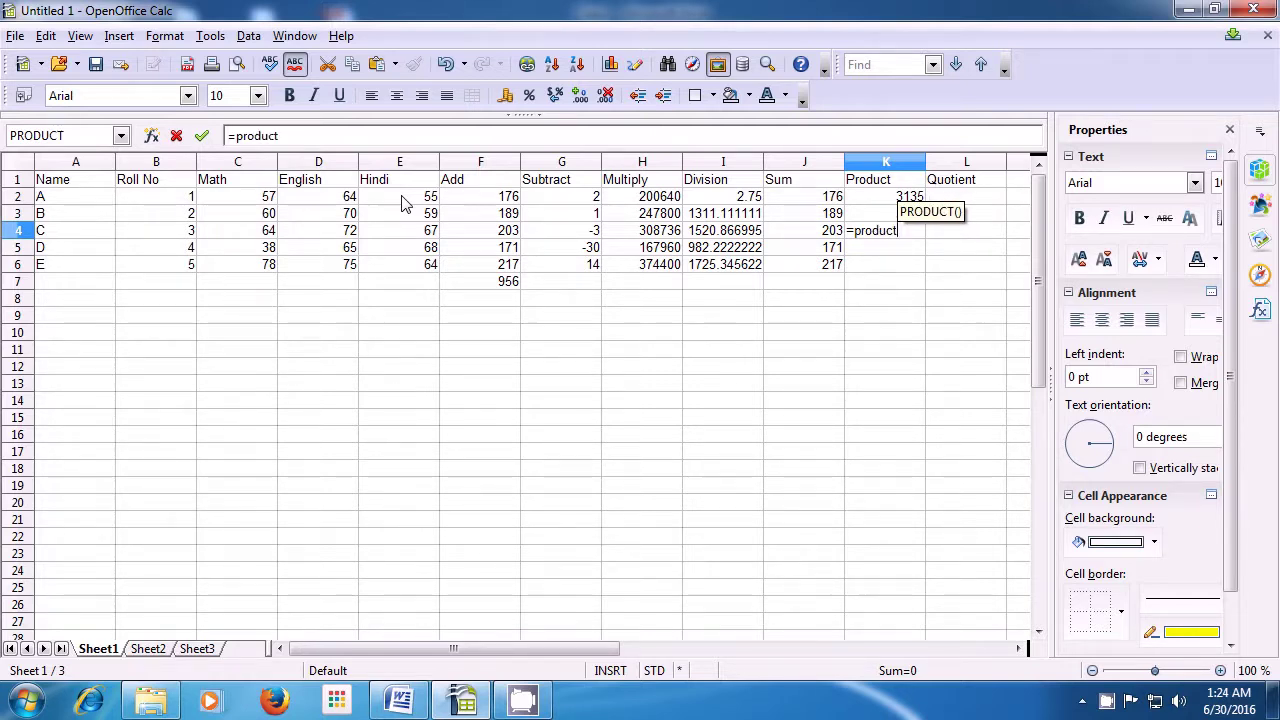
text(()
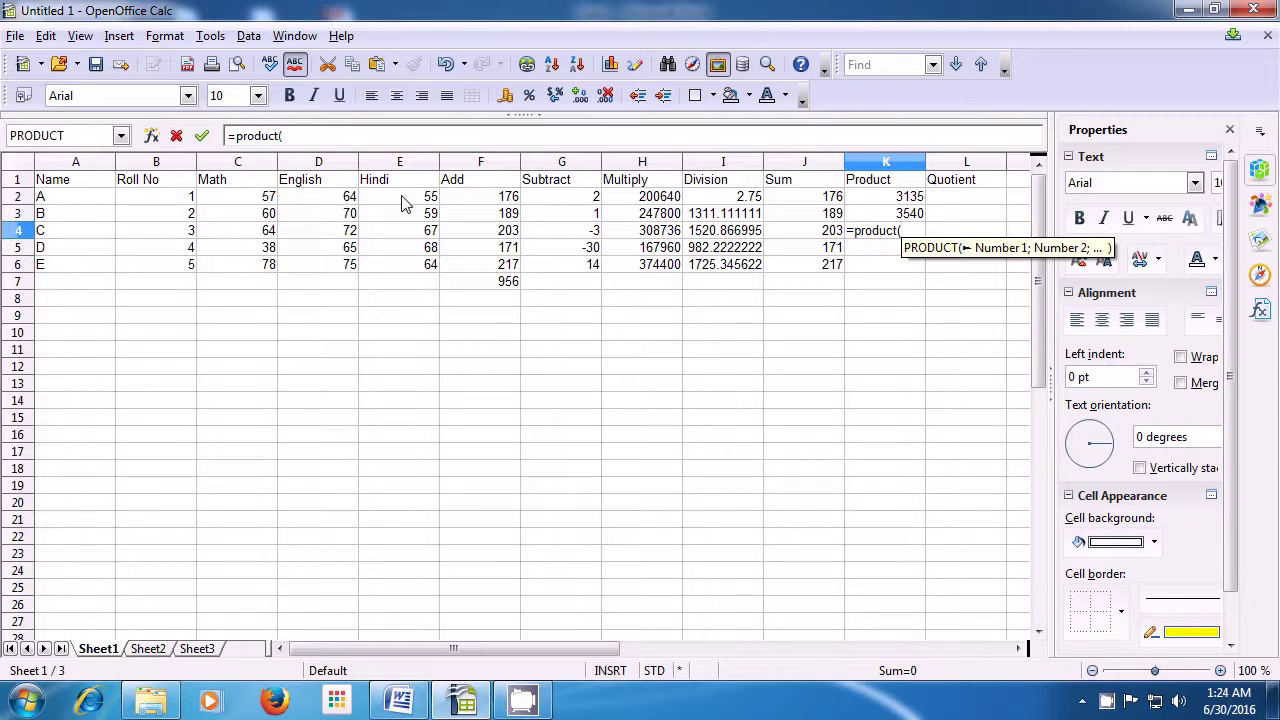
key(Left)
key(Left)
key(Left)
key(Left)
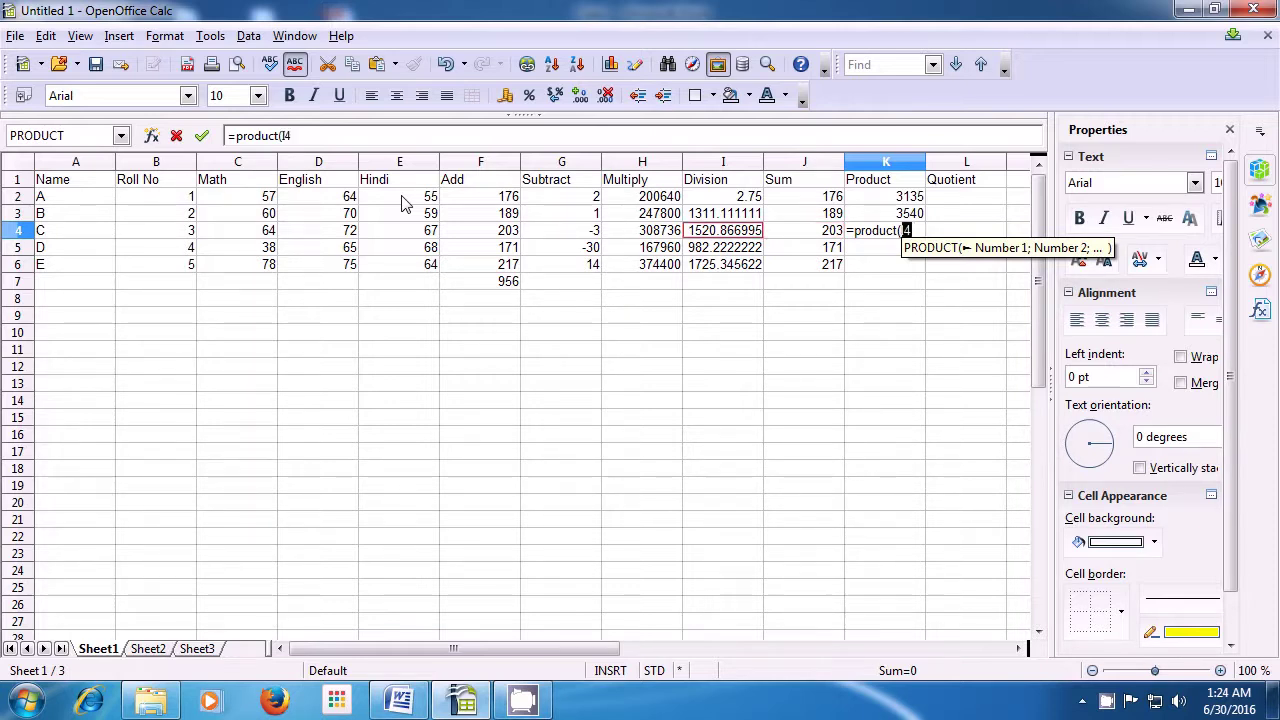
key(Left)
key(Left)
key(Left)
key(Left)
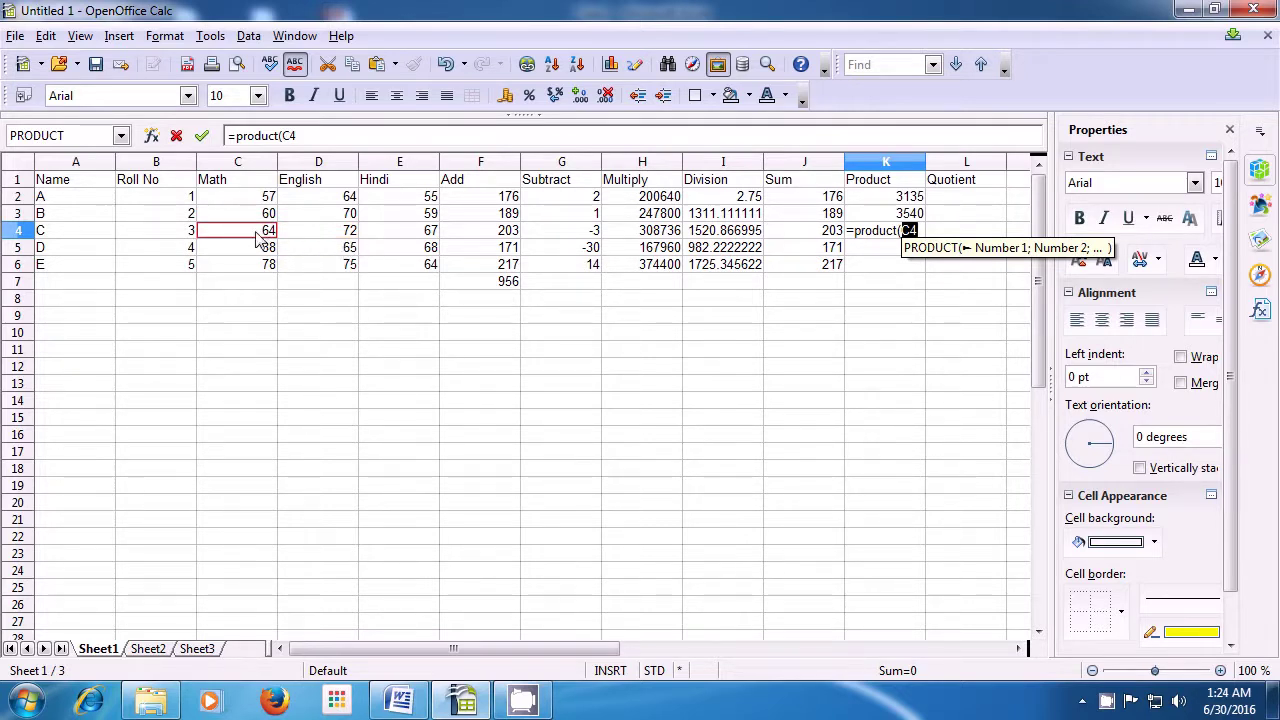
drag(258, 238, 392, 240)
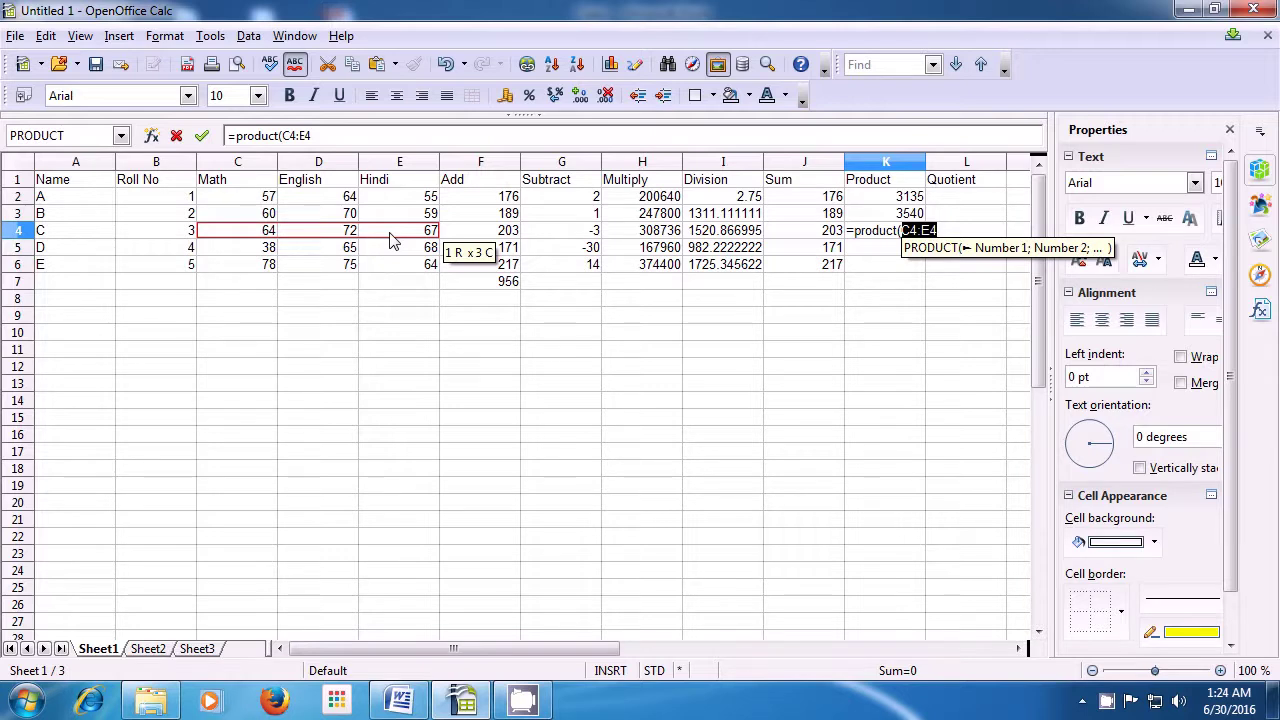
text())
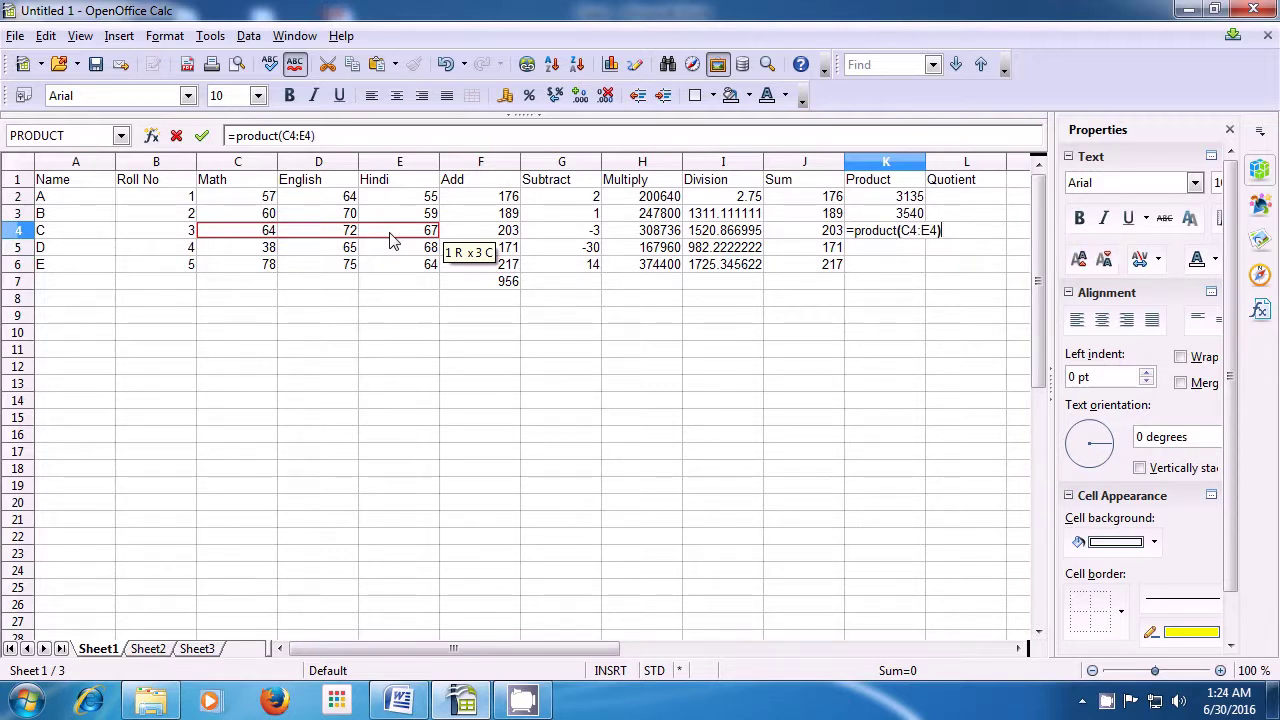
key(Return)
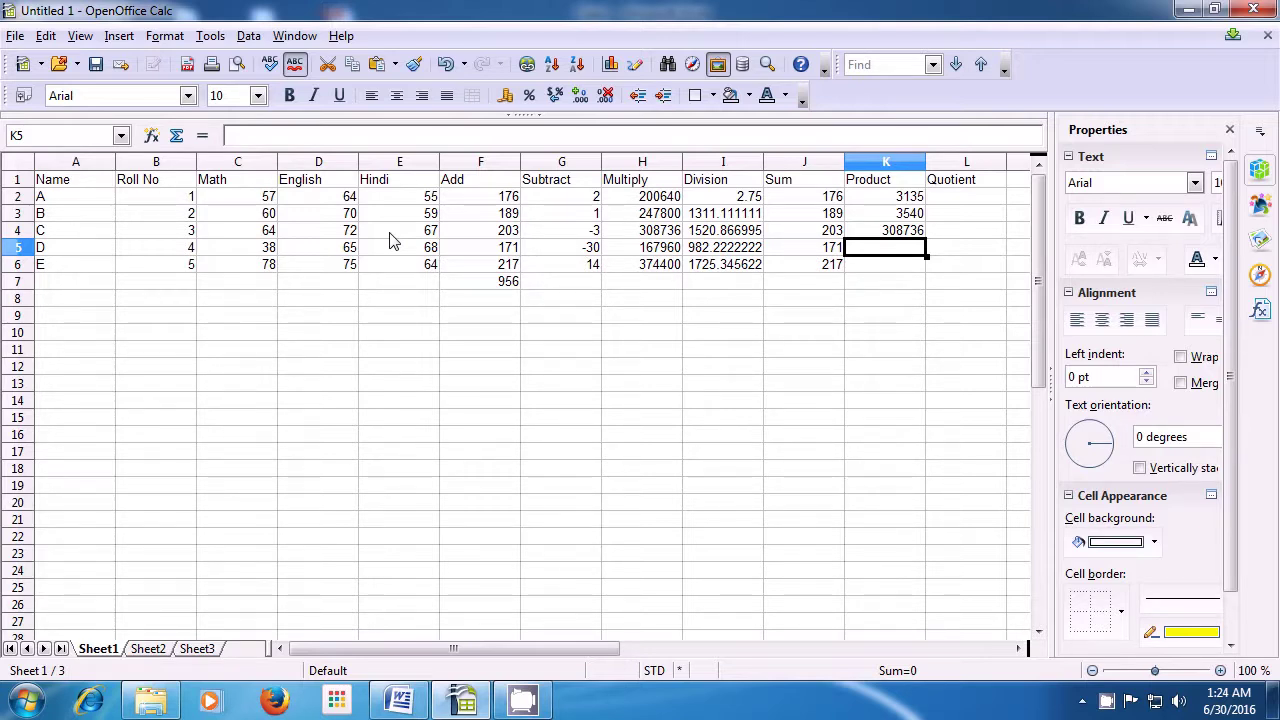
key(Up)
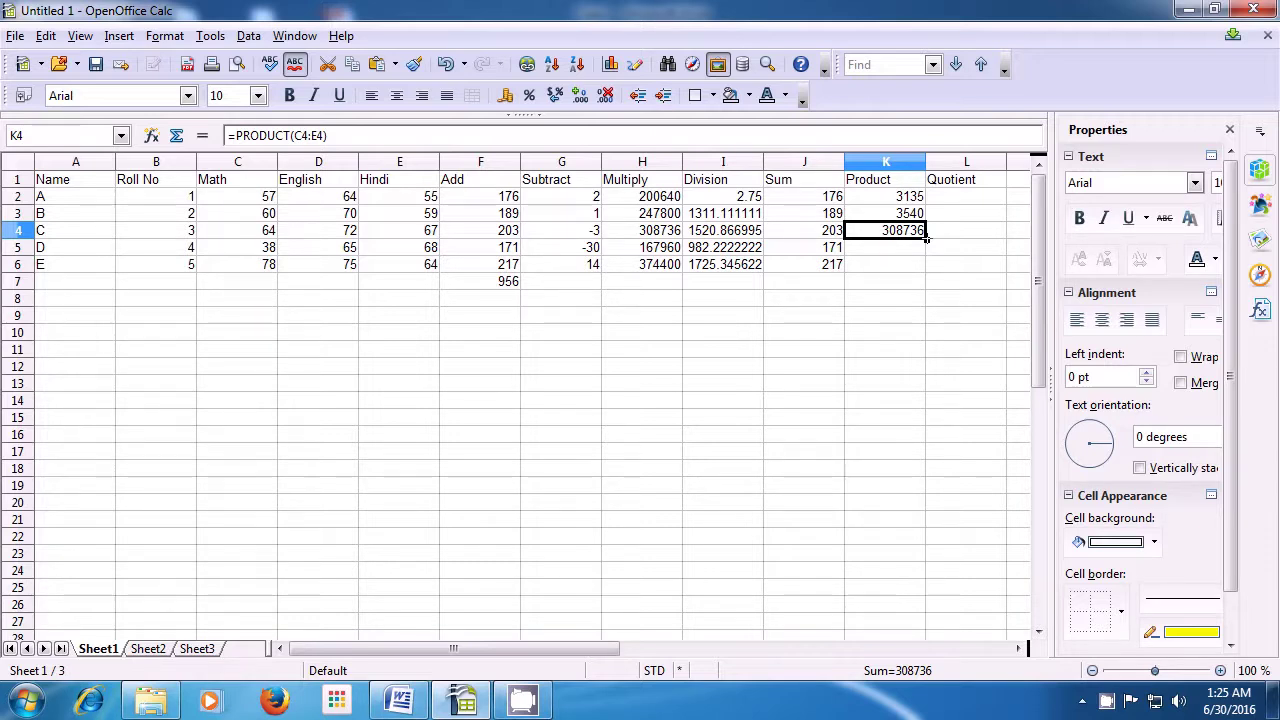
Step: Fill the PRODUCT formula from K4 down through K6 for students D and E
drag(926, 238, 927, 267)
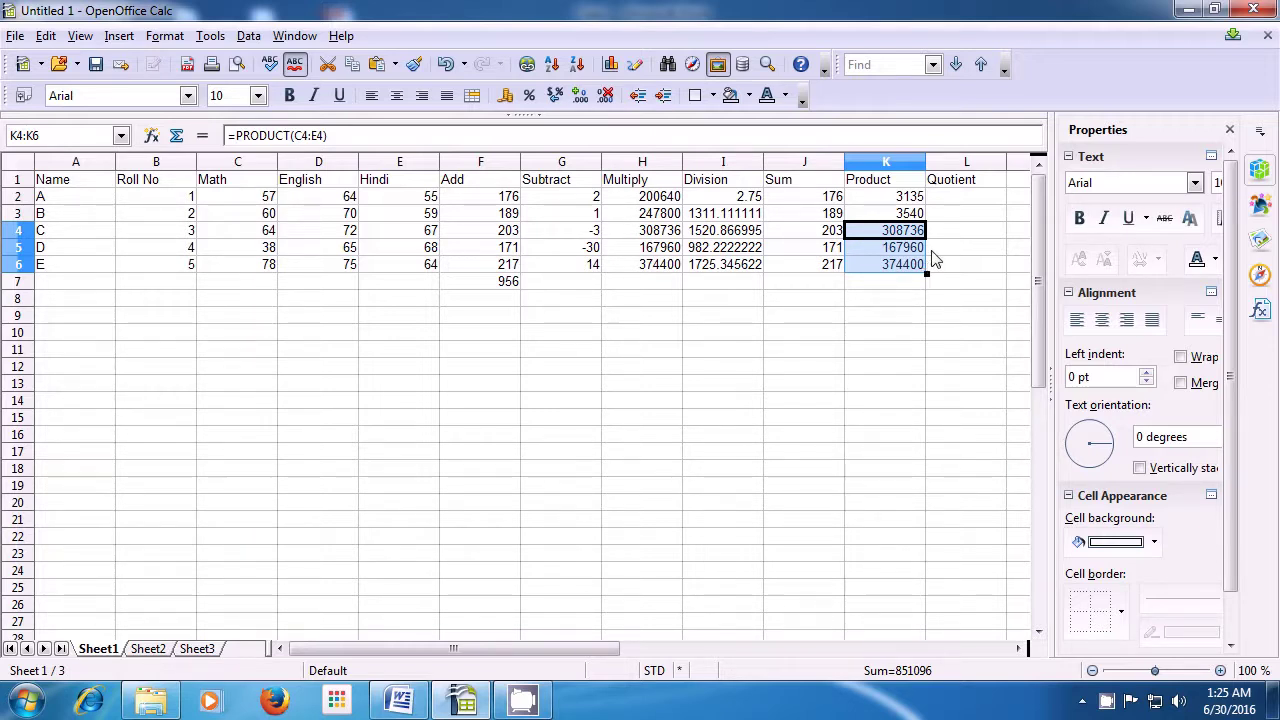
Step: Enter the formula =quotient(K2;E2) in L2 to divide student A's Product value by the Hindi mark, and reselect L2
click(955, 202)
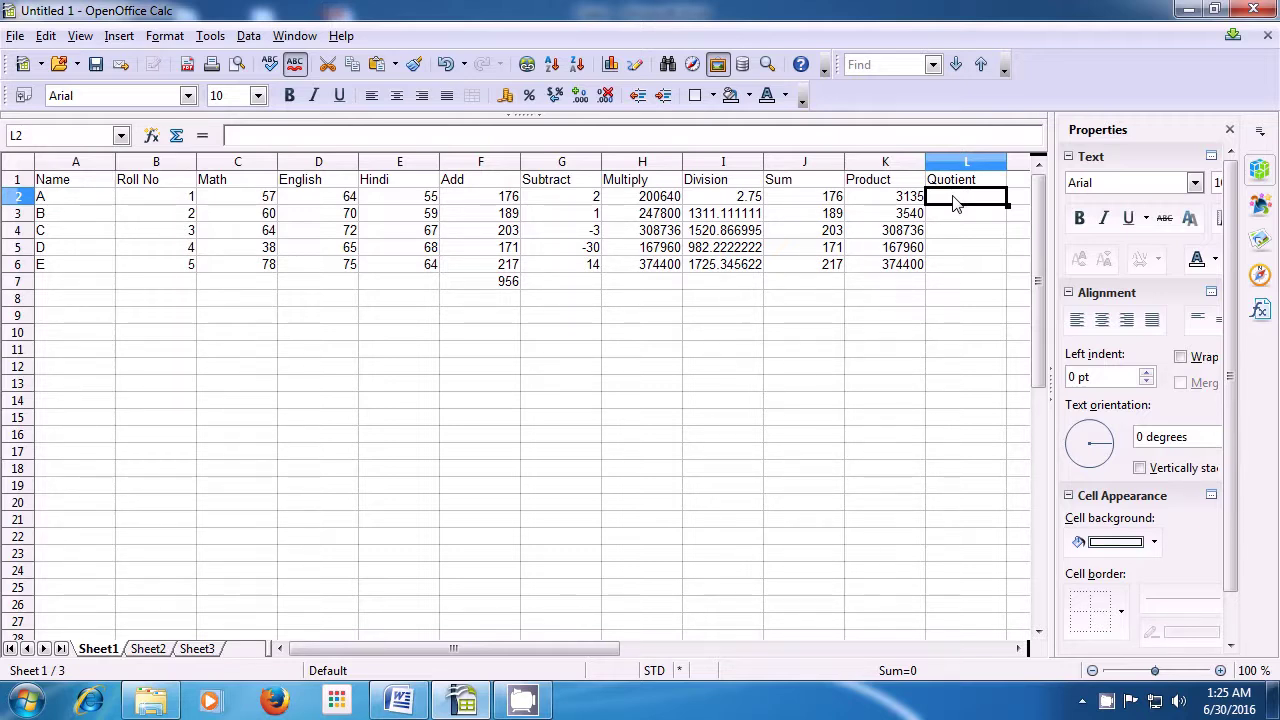
text(=)
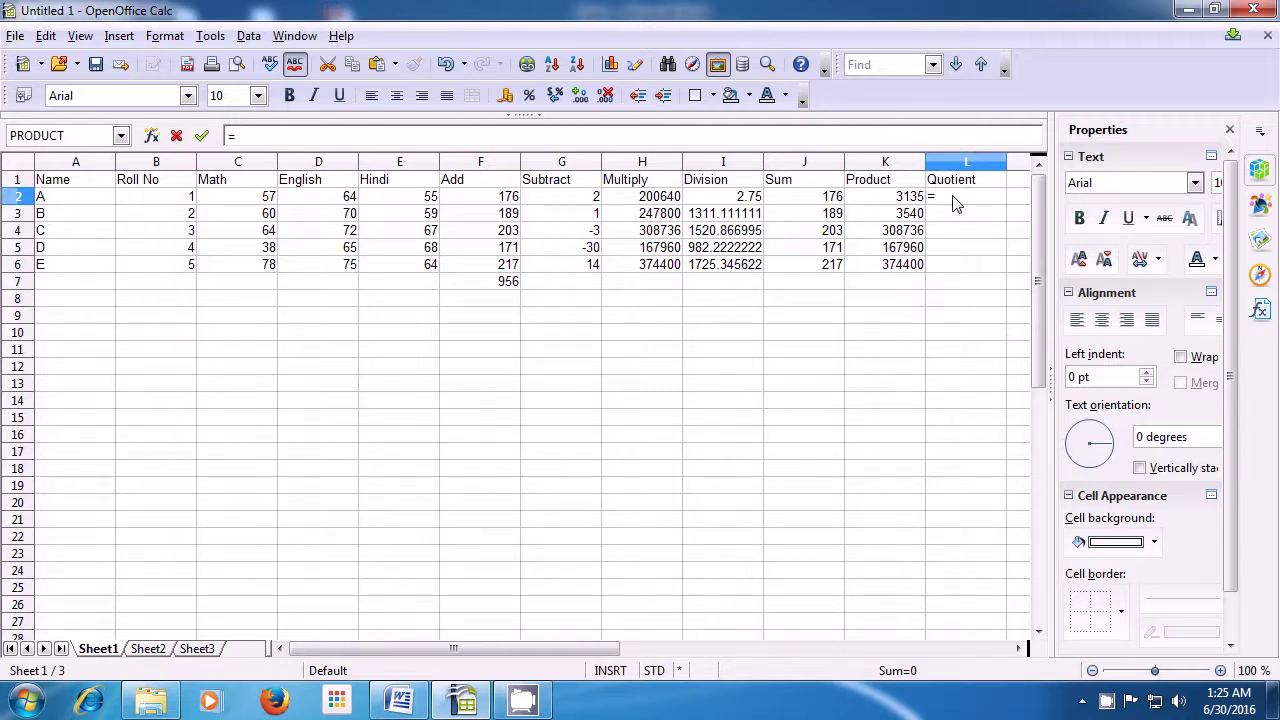
text(quoti)
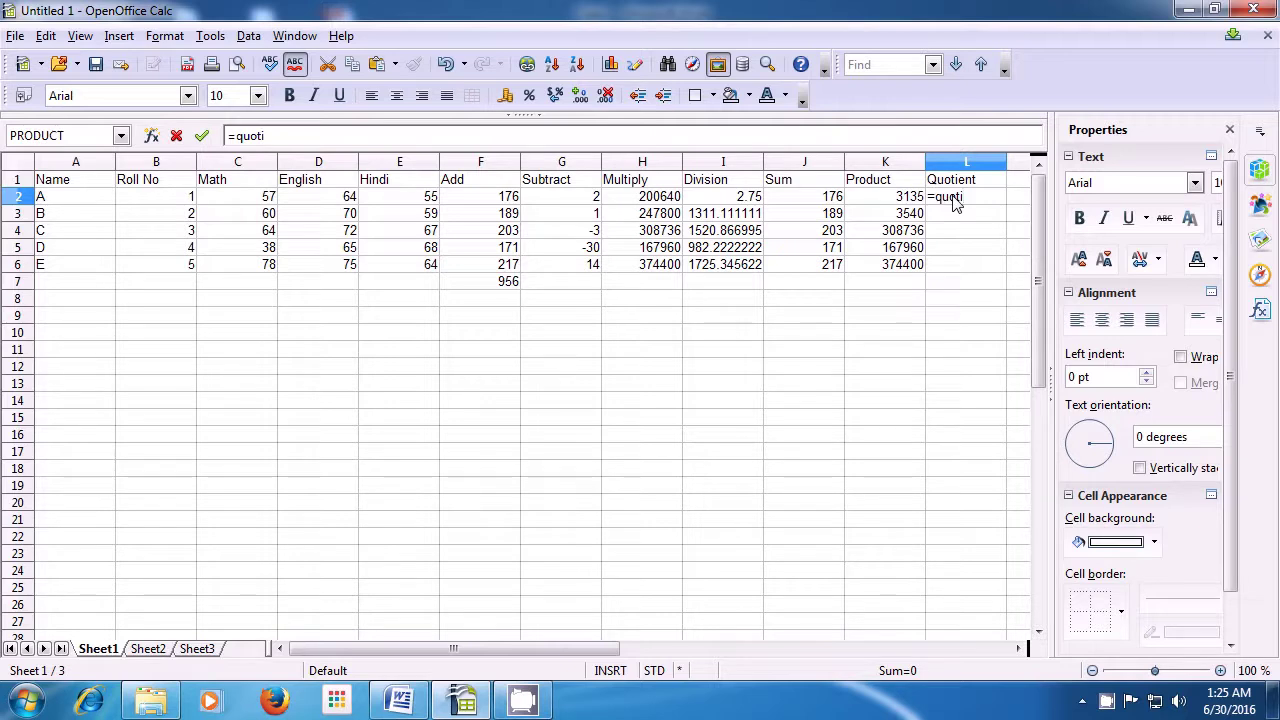
text(ent()
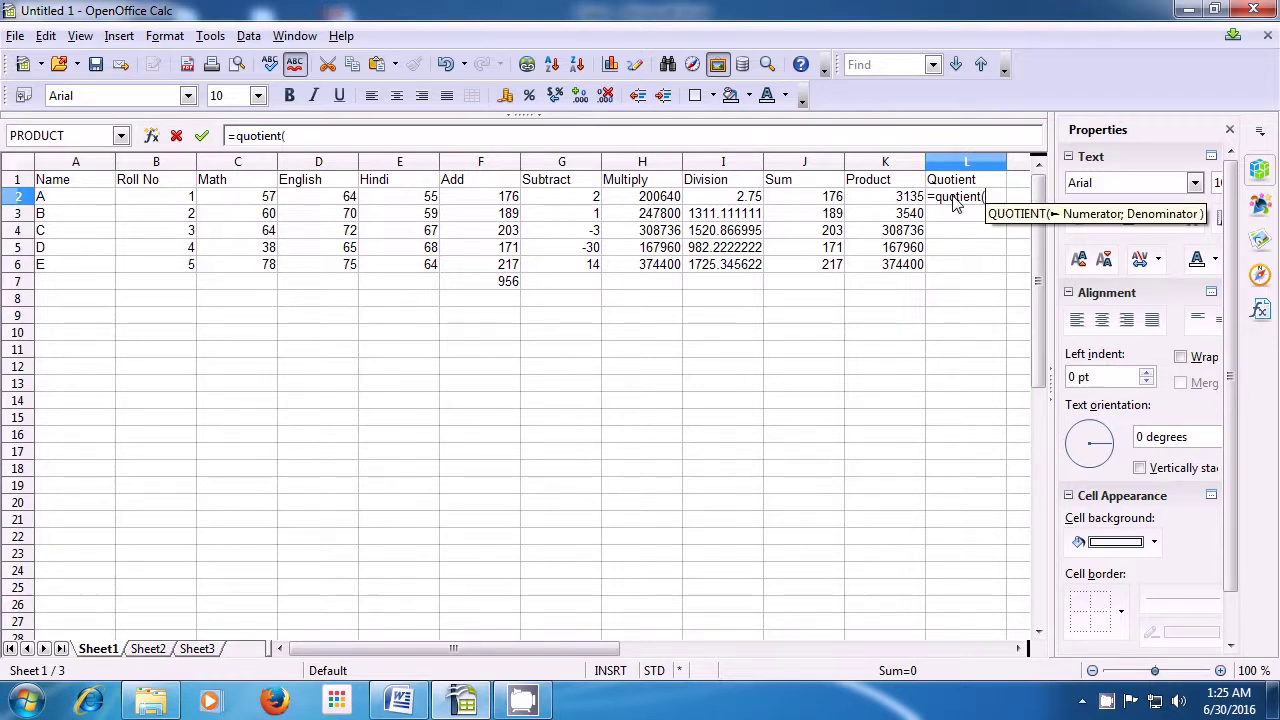
click(903, 199)
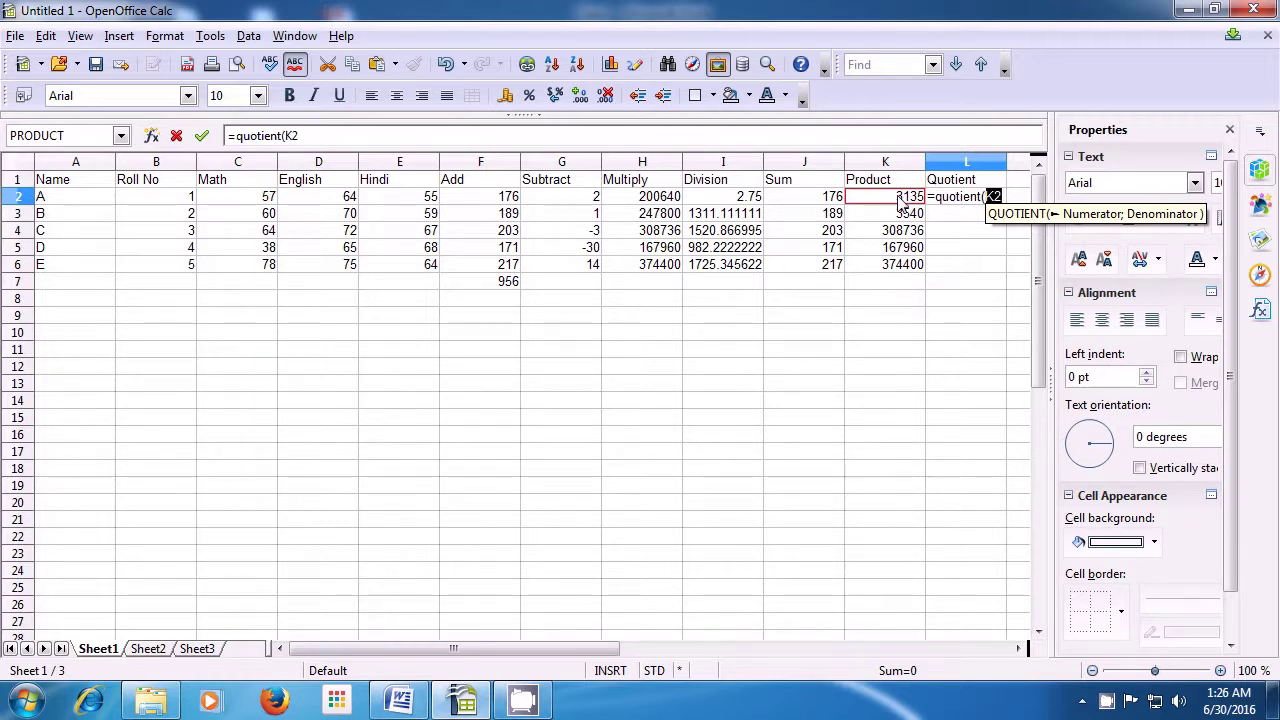
text(;)
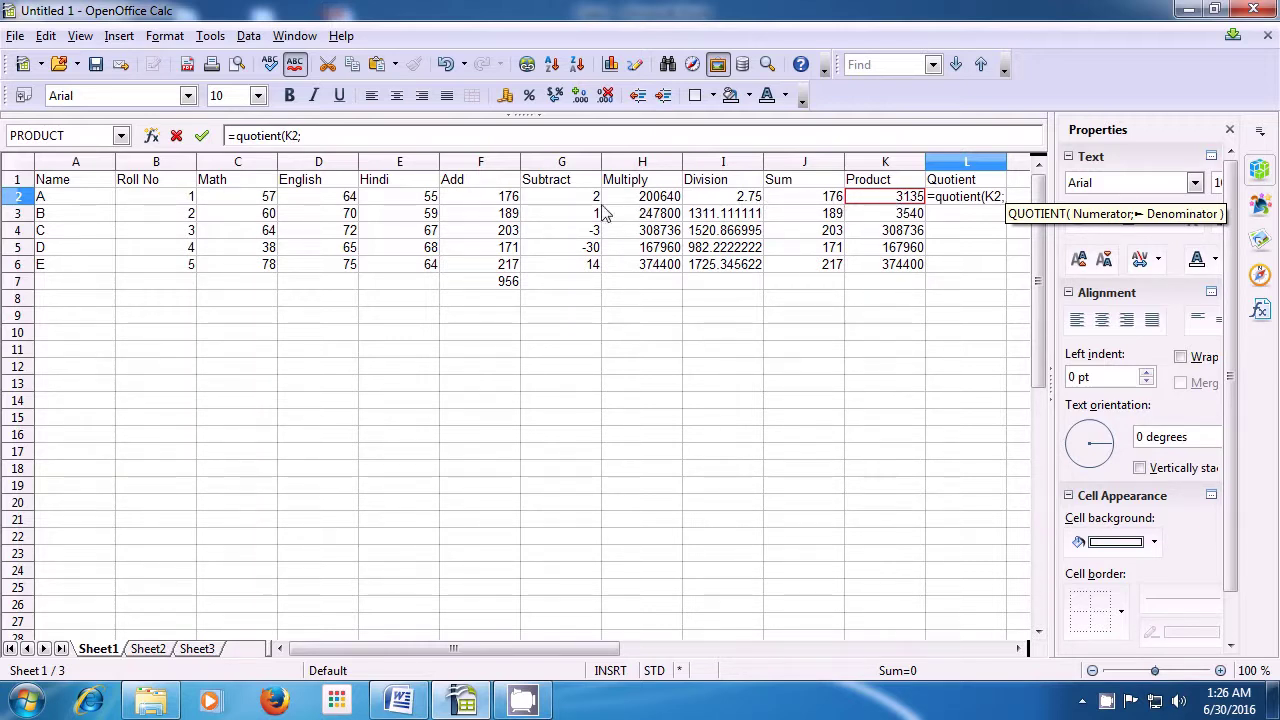
click(428, 200)
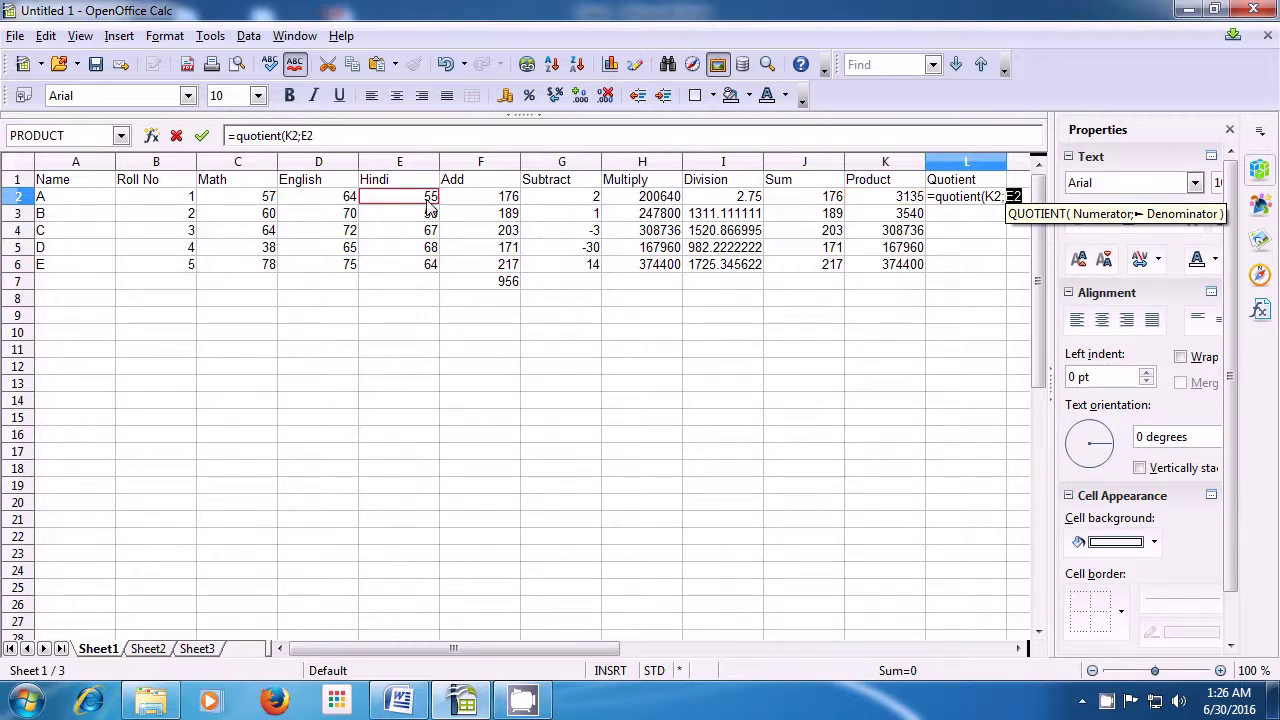
text())
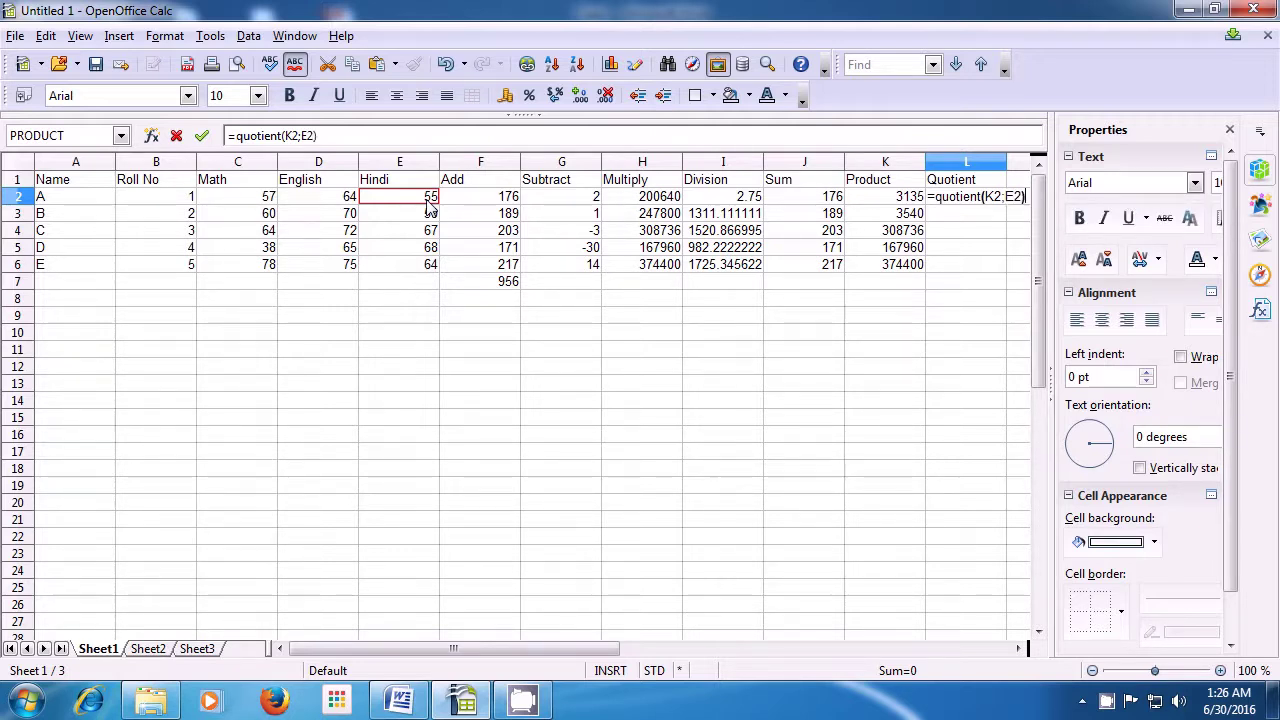
key(Return)
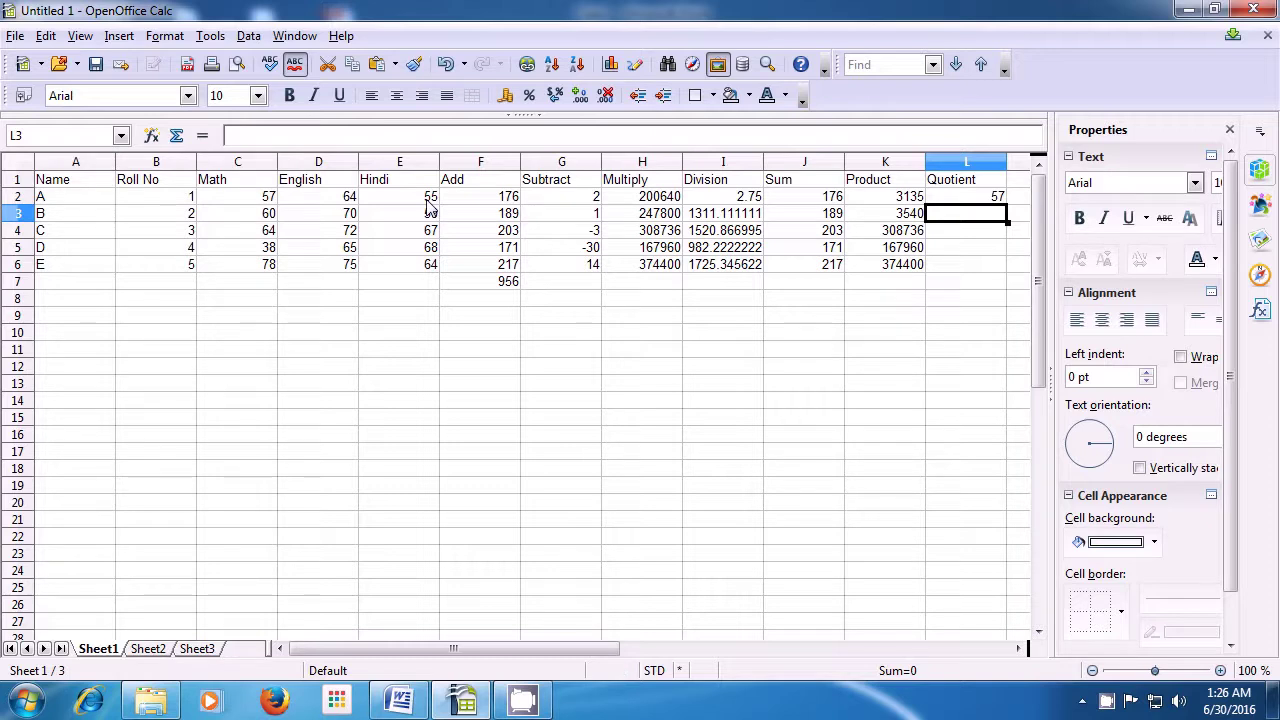
key(Up)
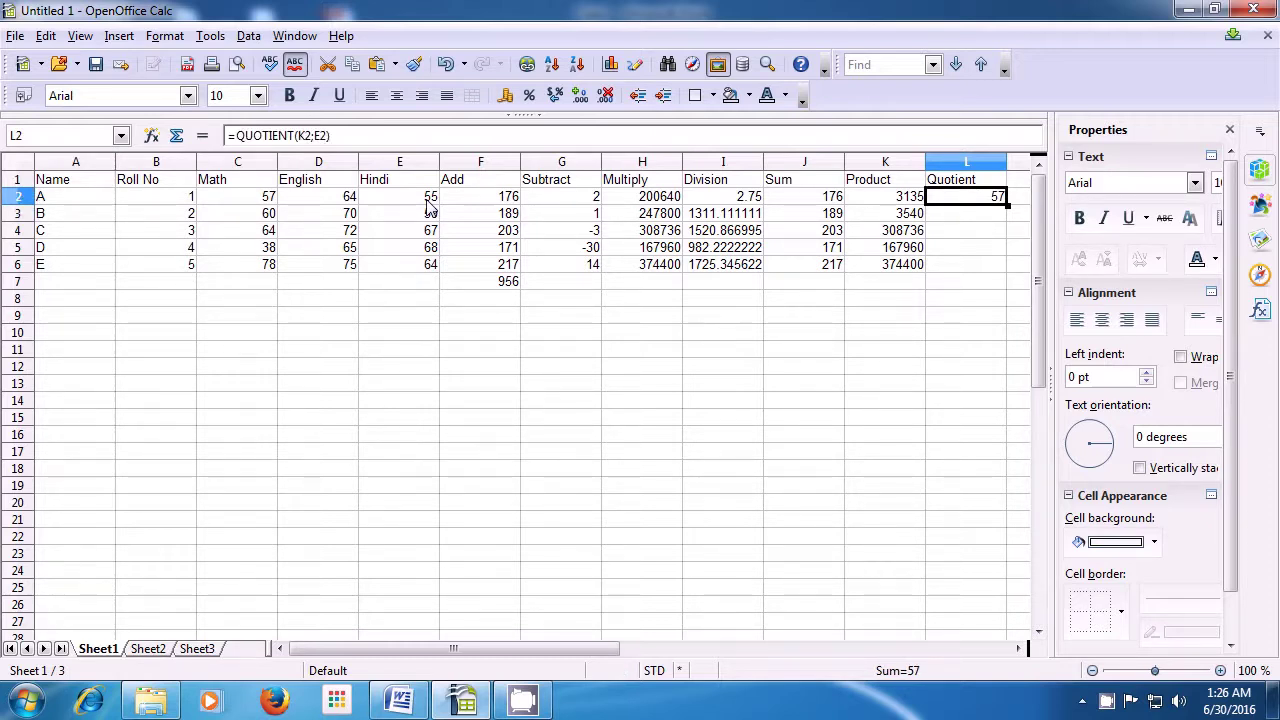
Step: Enter the formula =quotient(H3;C3) in L3 to divide student B's Multiply value by the Math mark
key(Down)
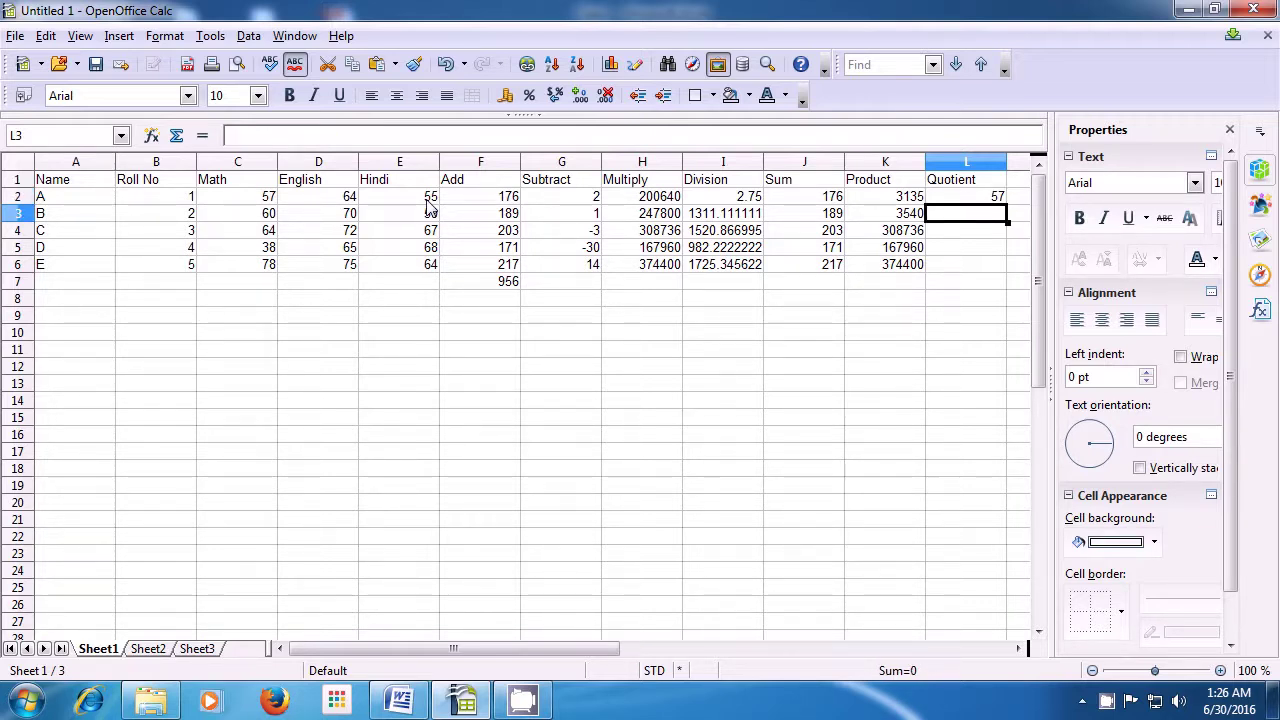
text(=q)
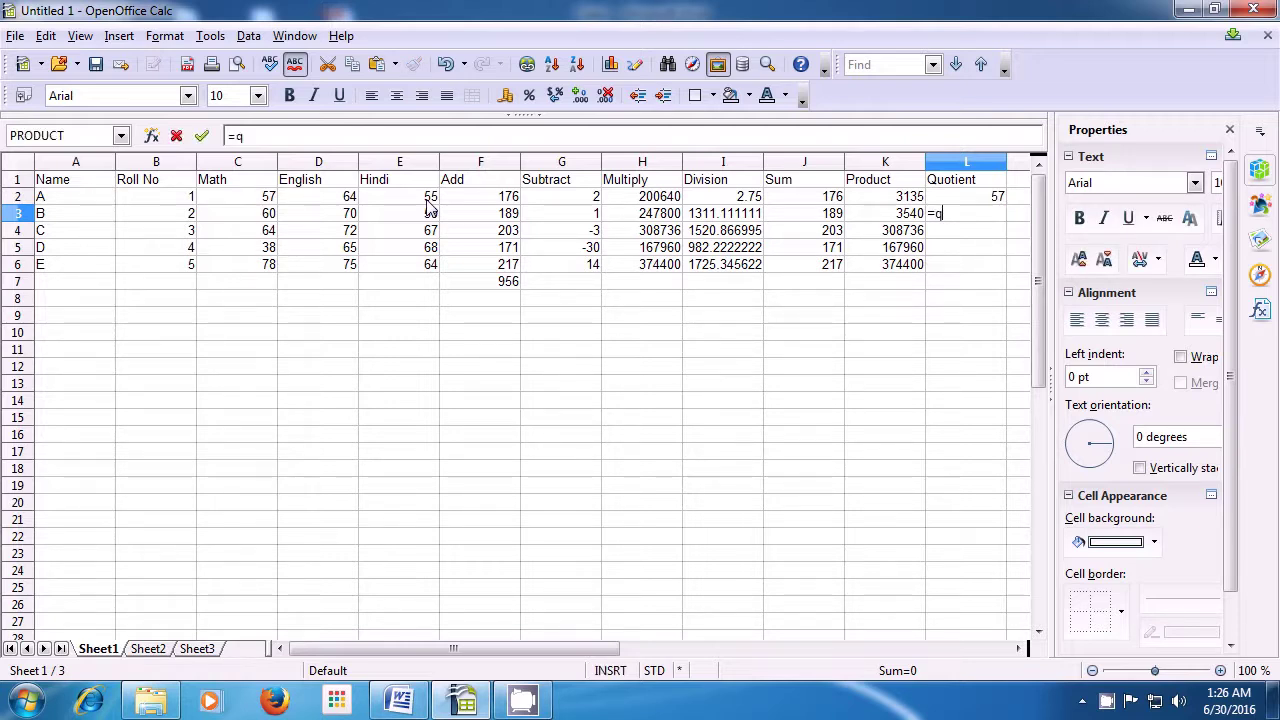
text(uotien)
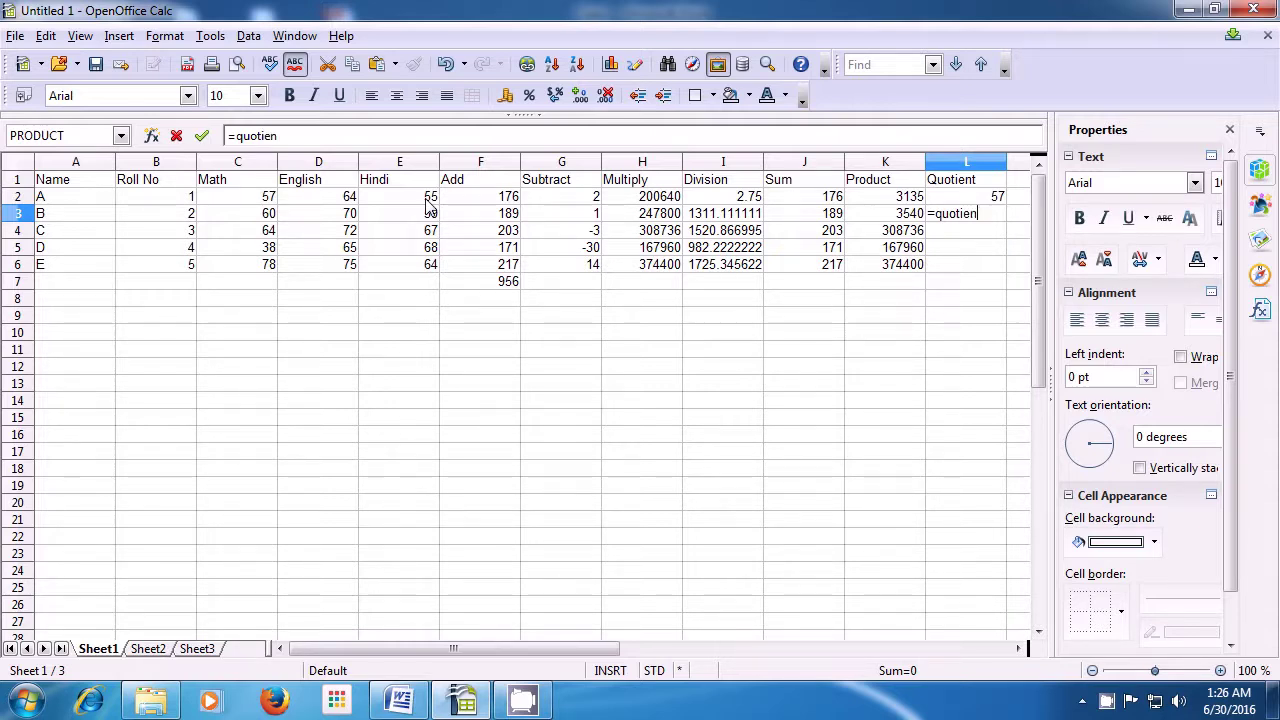
text(t()
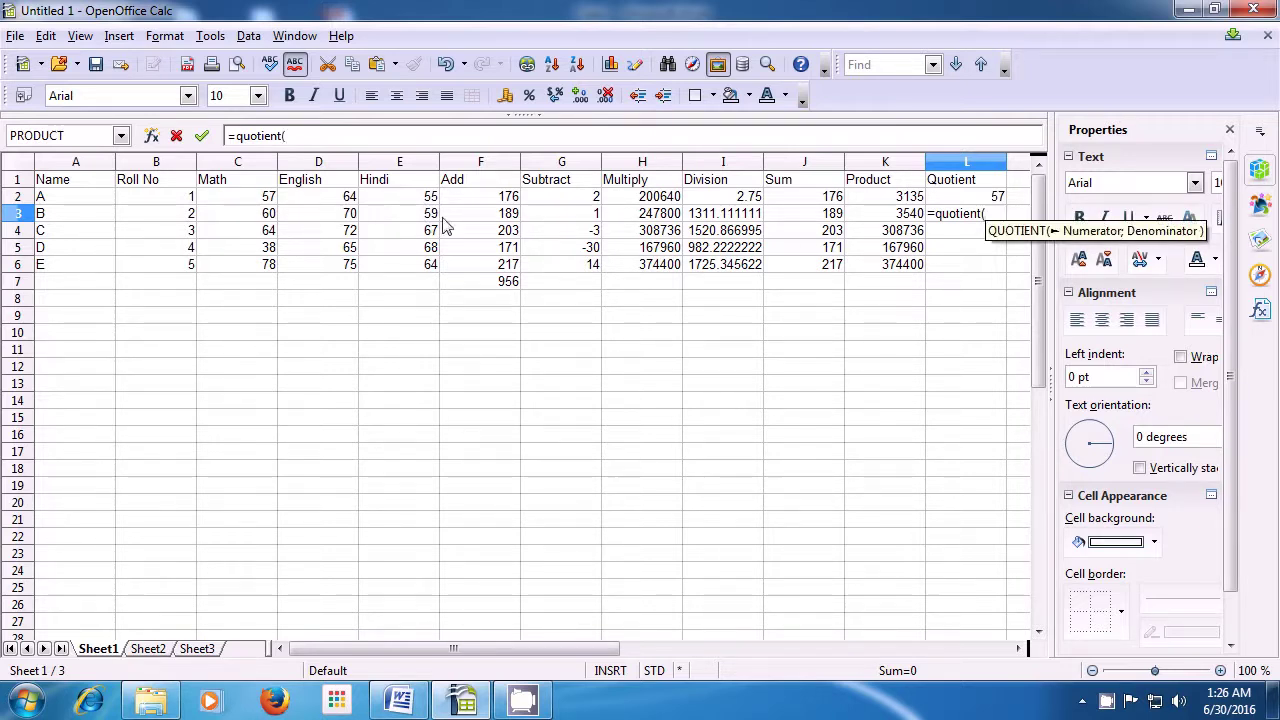
click(650, 220)
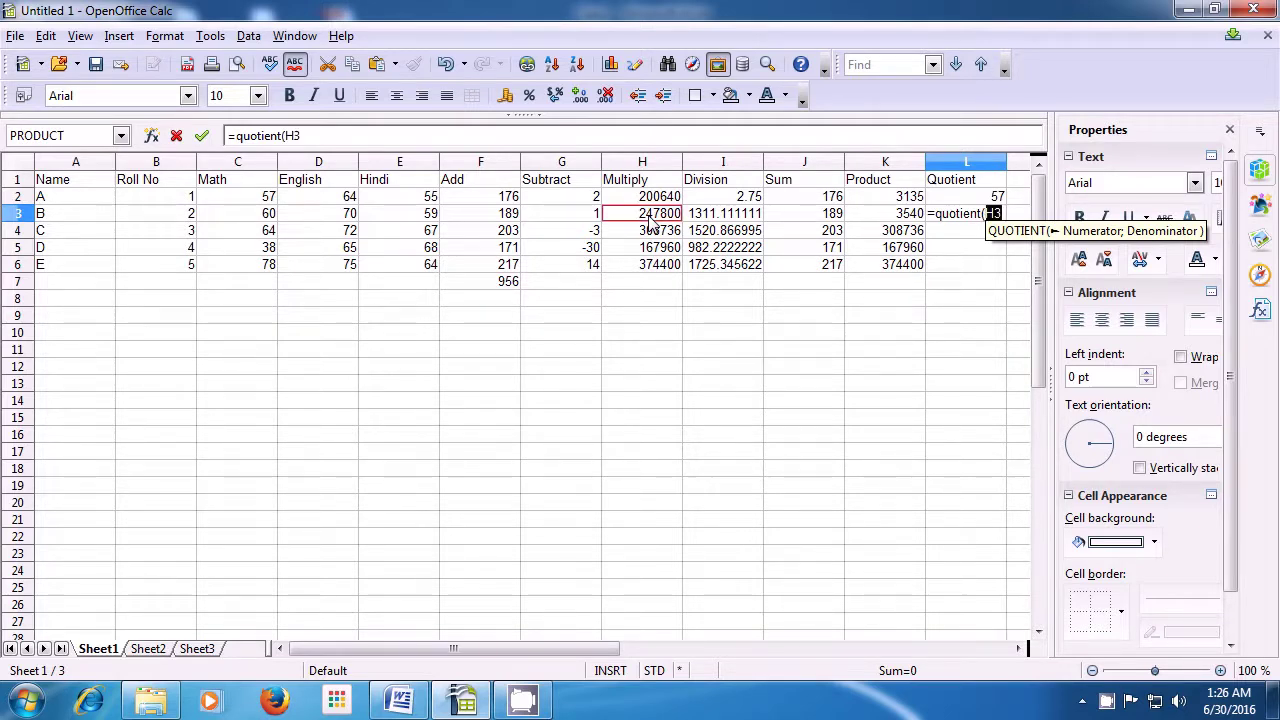
text(;)
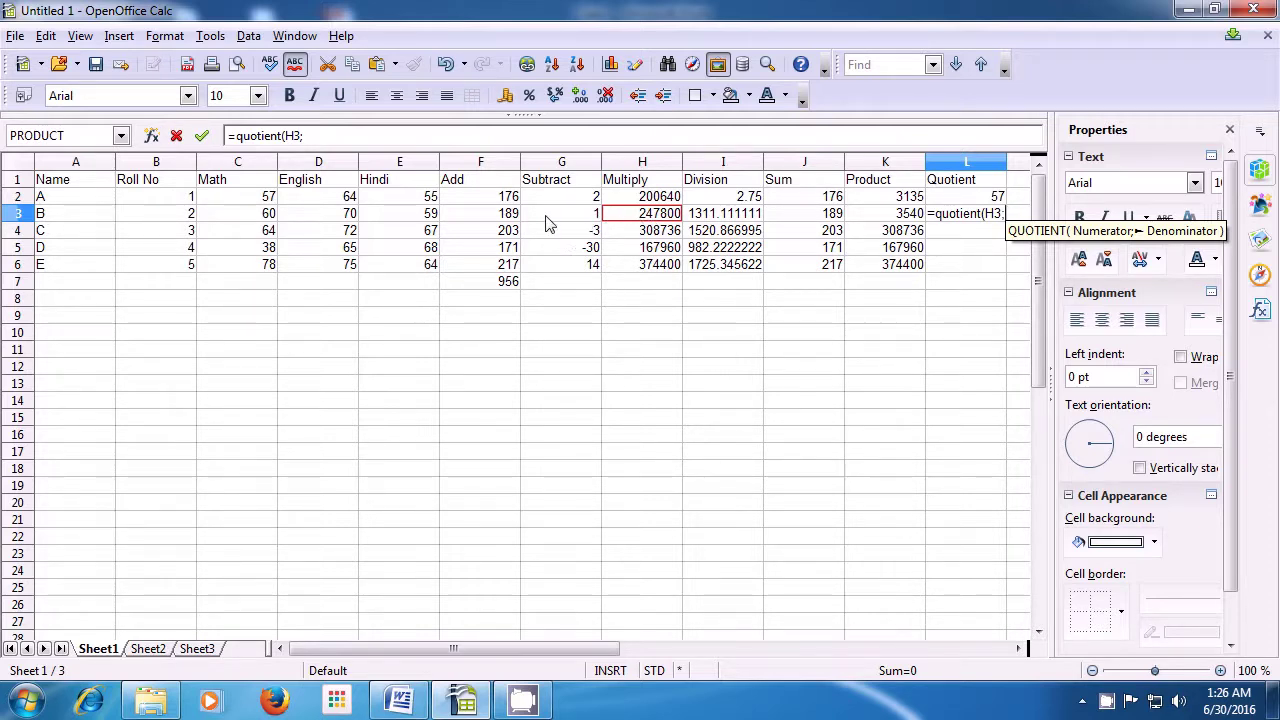
click(272, 222)
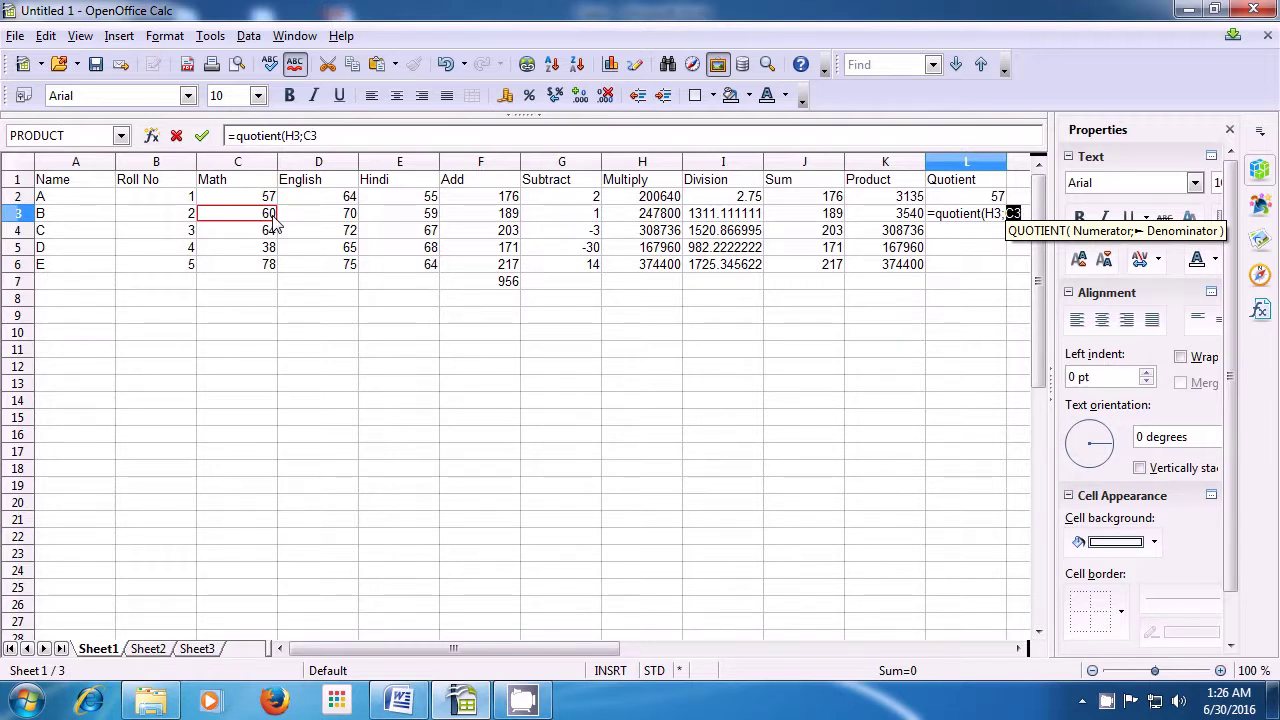
text())
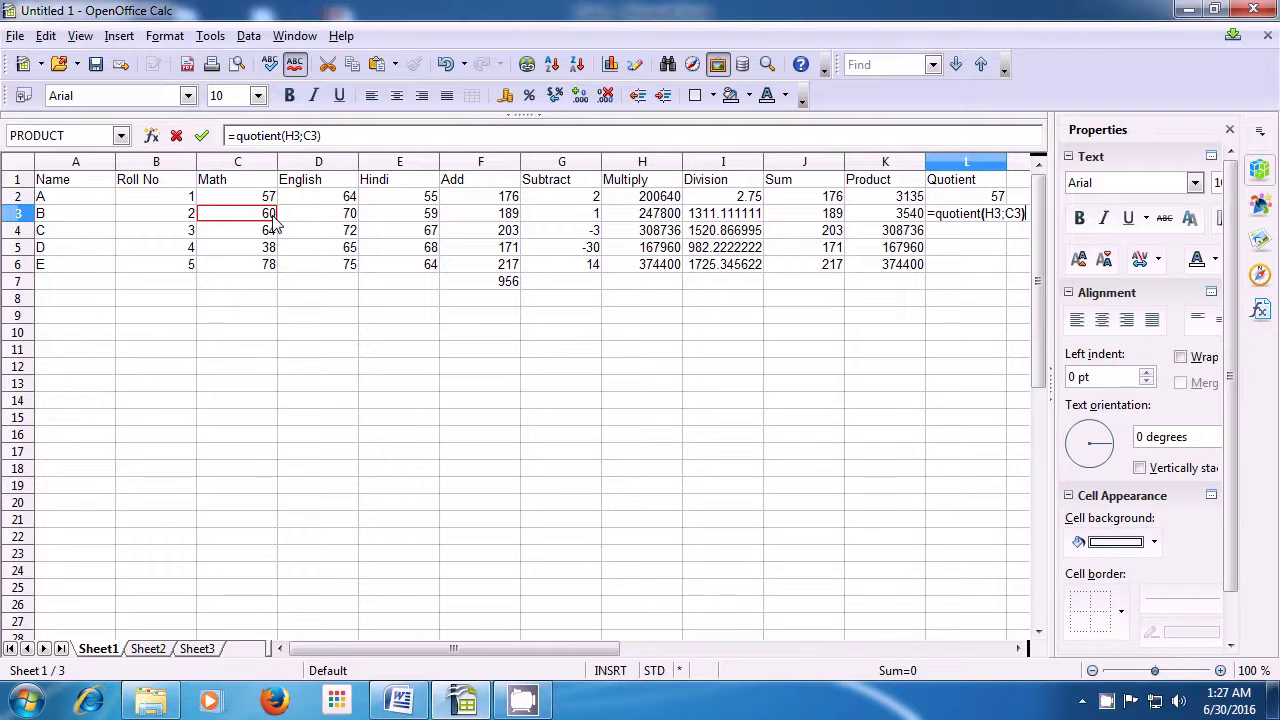
key(Return)
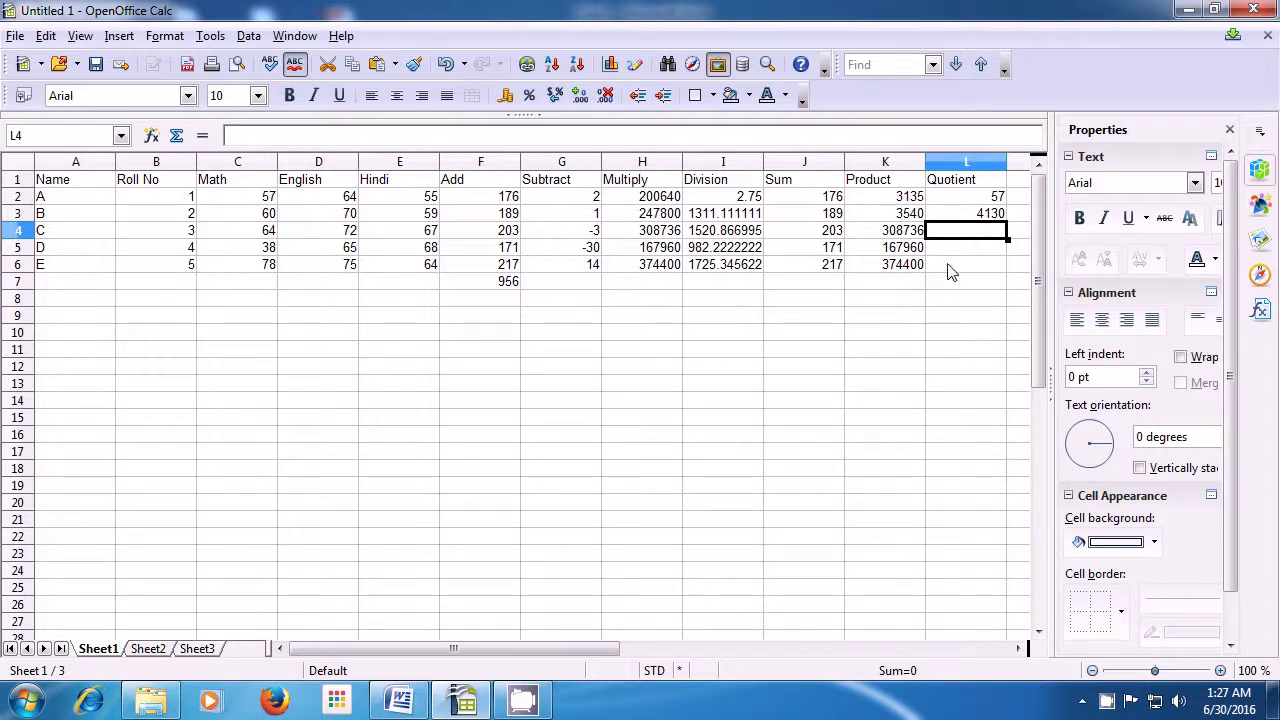
Step: Fill the QUOTIENT formula from L3 down through L6 for students C to E, and select L7
click(955, 214)
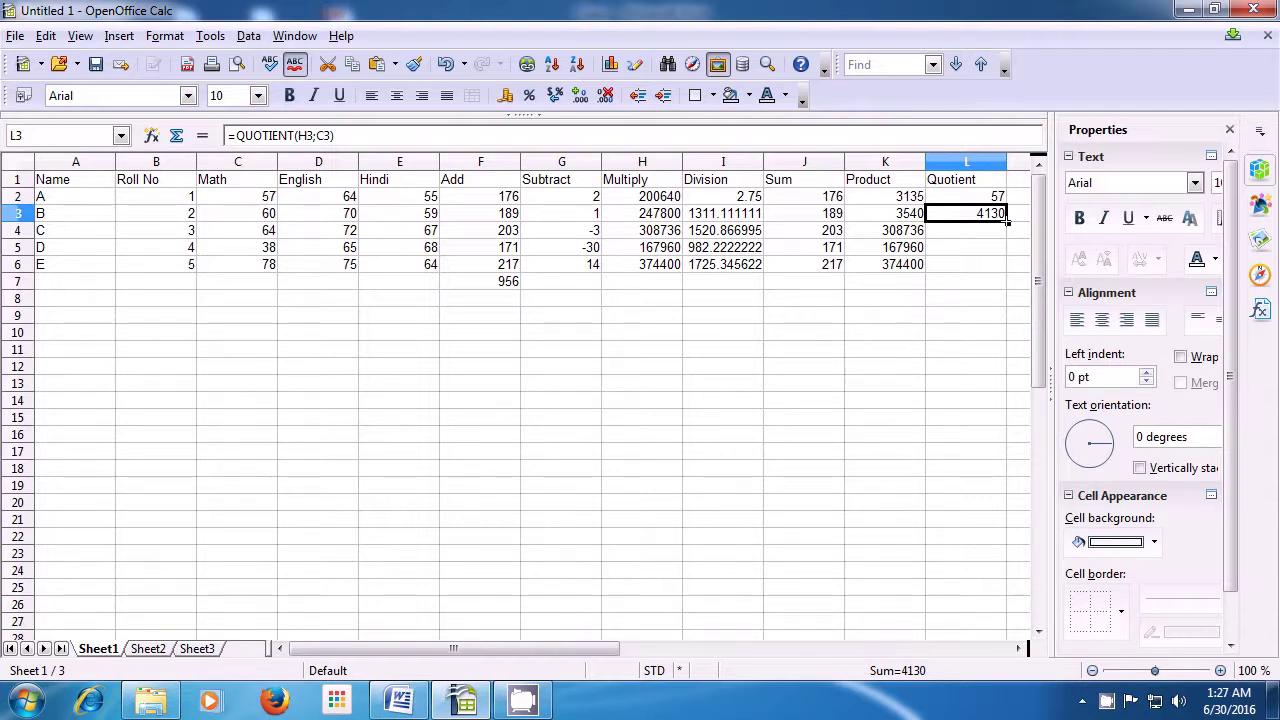
drag(1007, 222, 1008, 266)
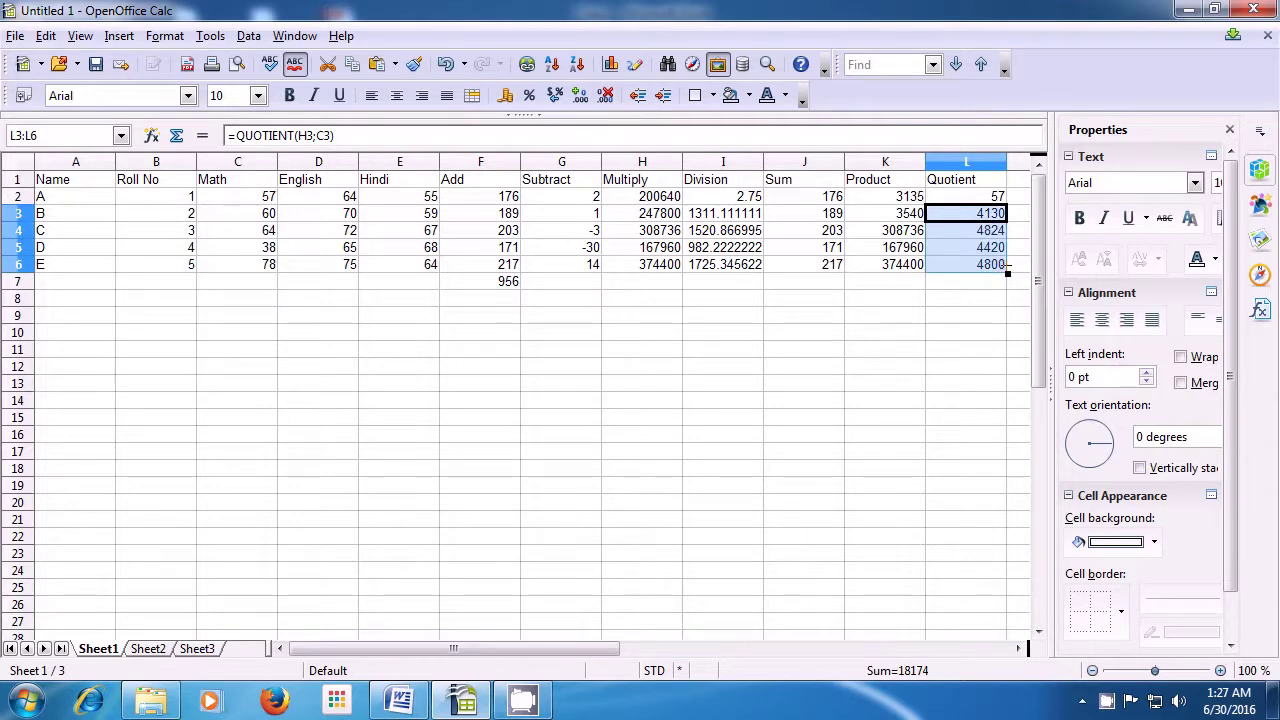
click(958, 284)
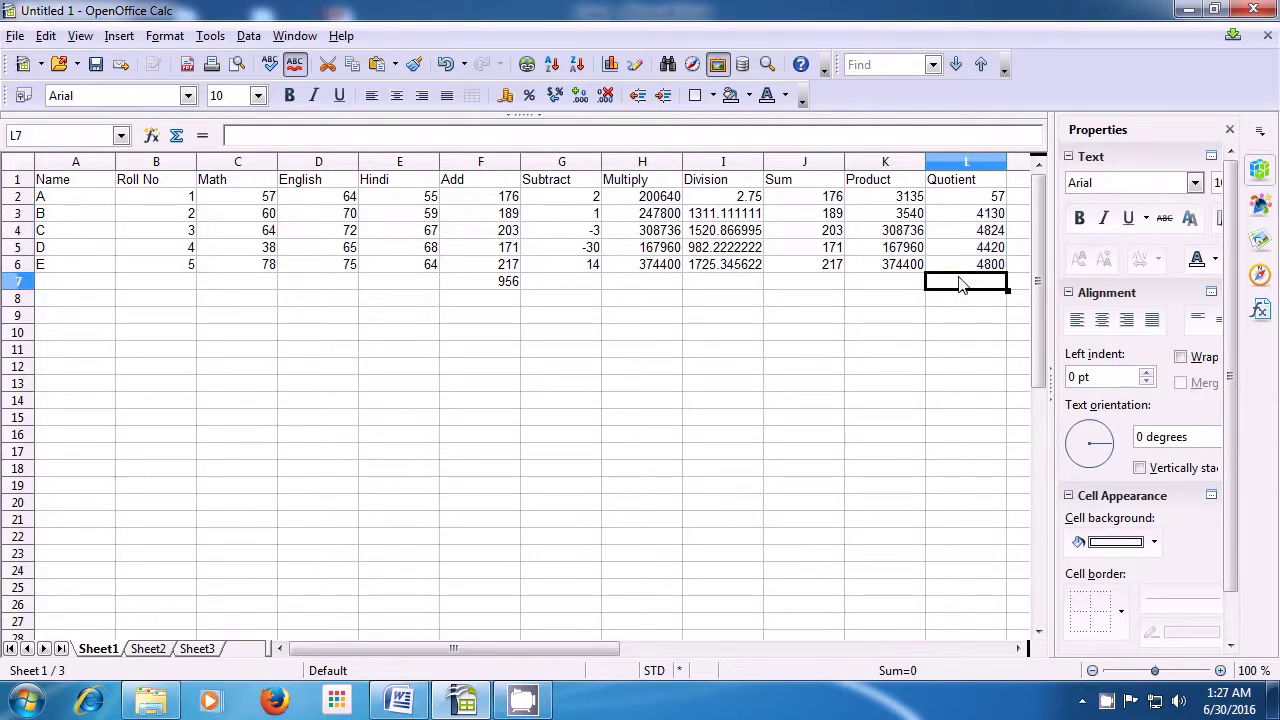